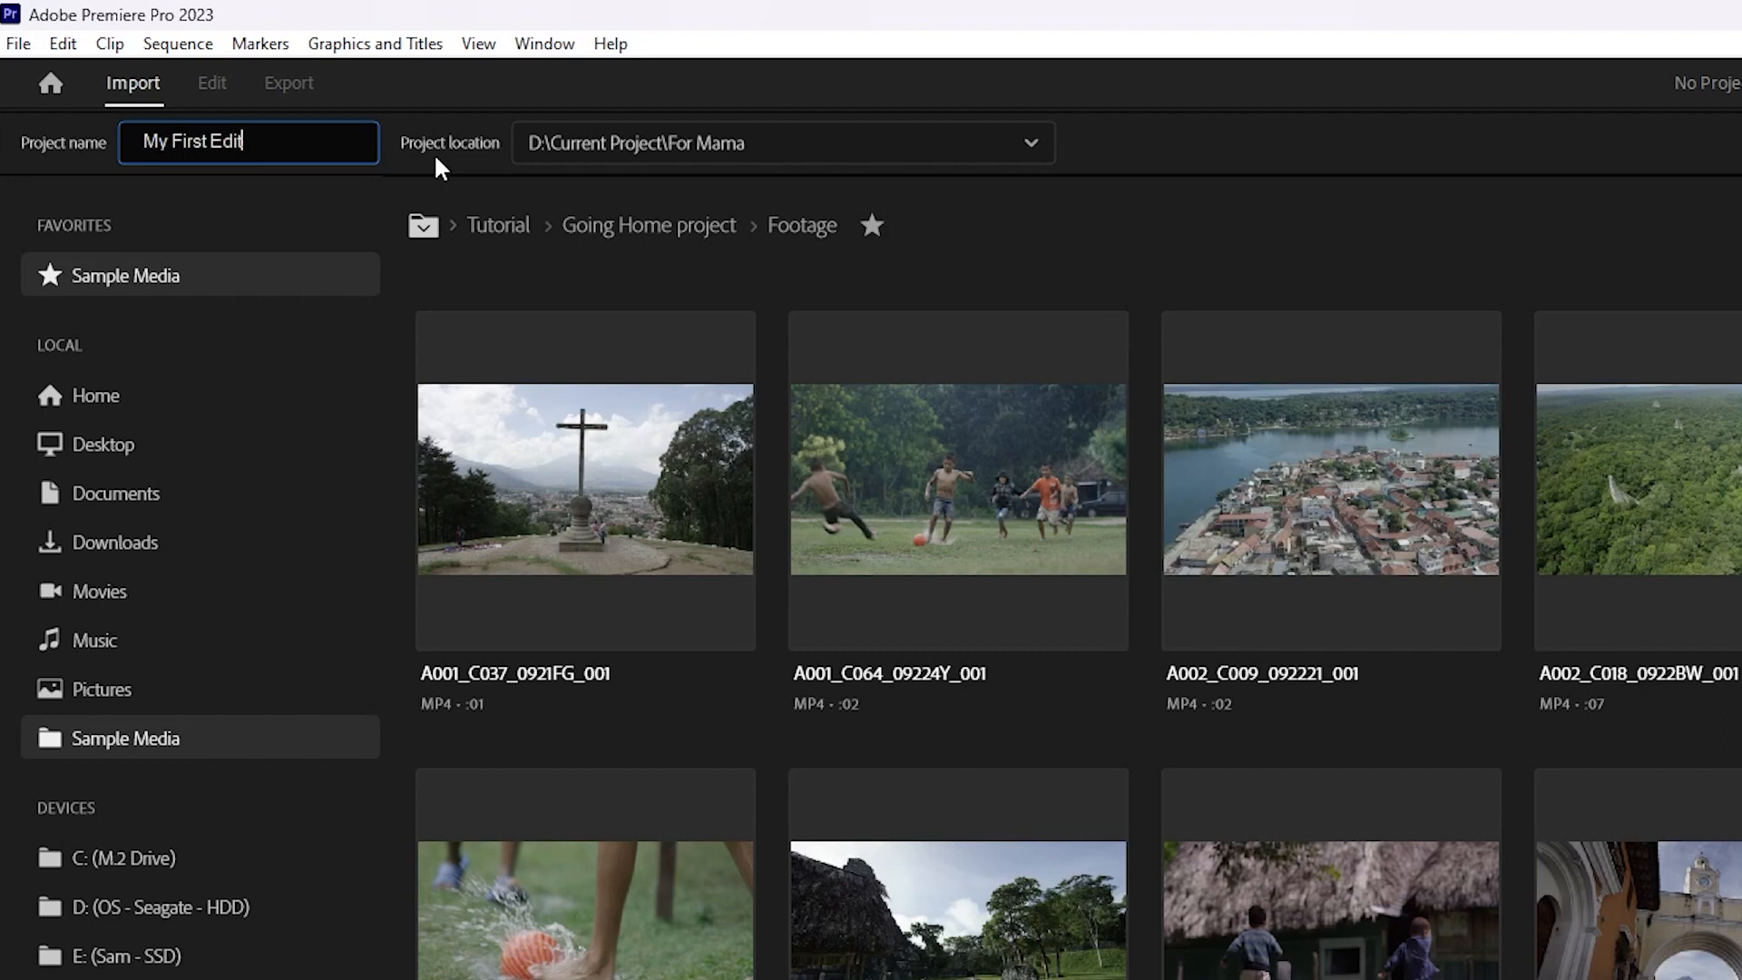
- Browse for a different project location and open the Current Project folder on the D: drive
left_click(1031, 146)
left_click(610, 399)
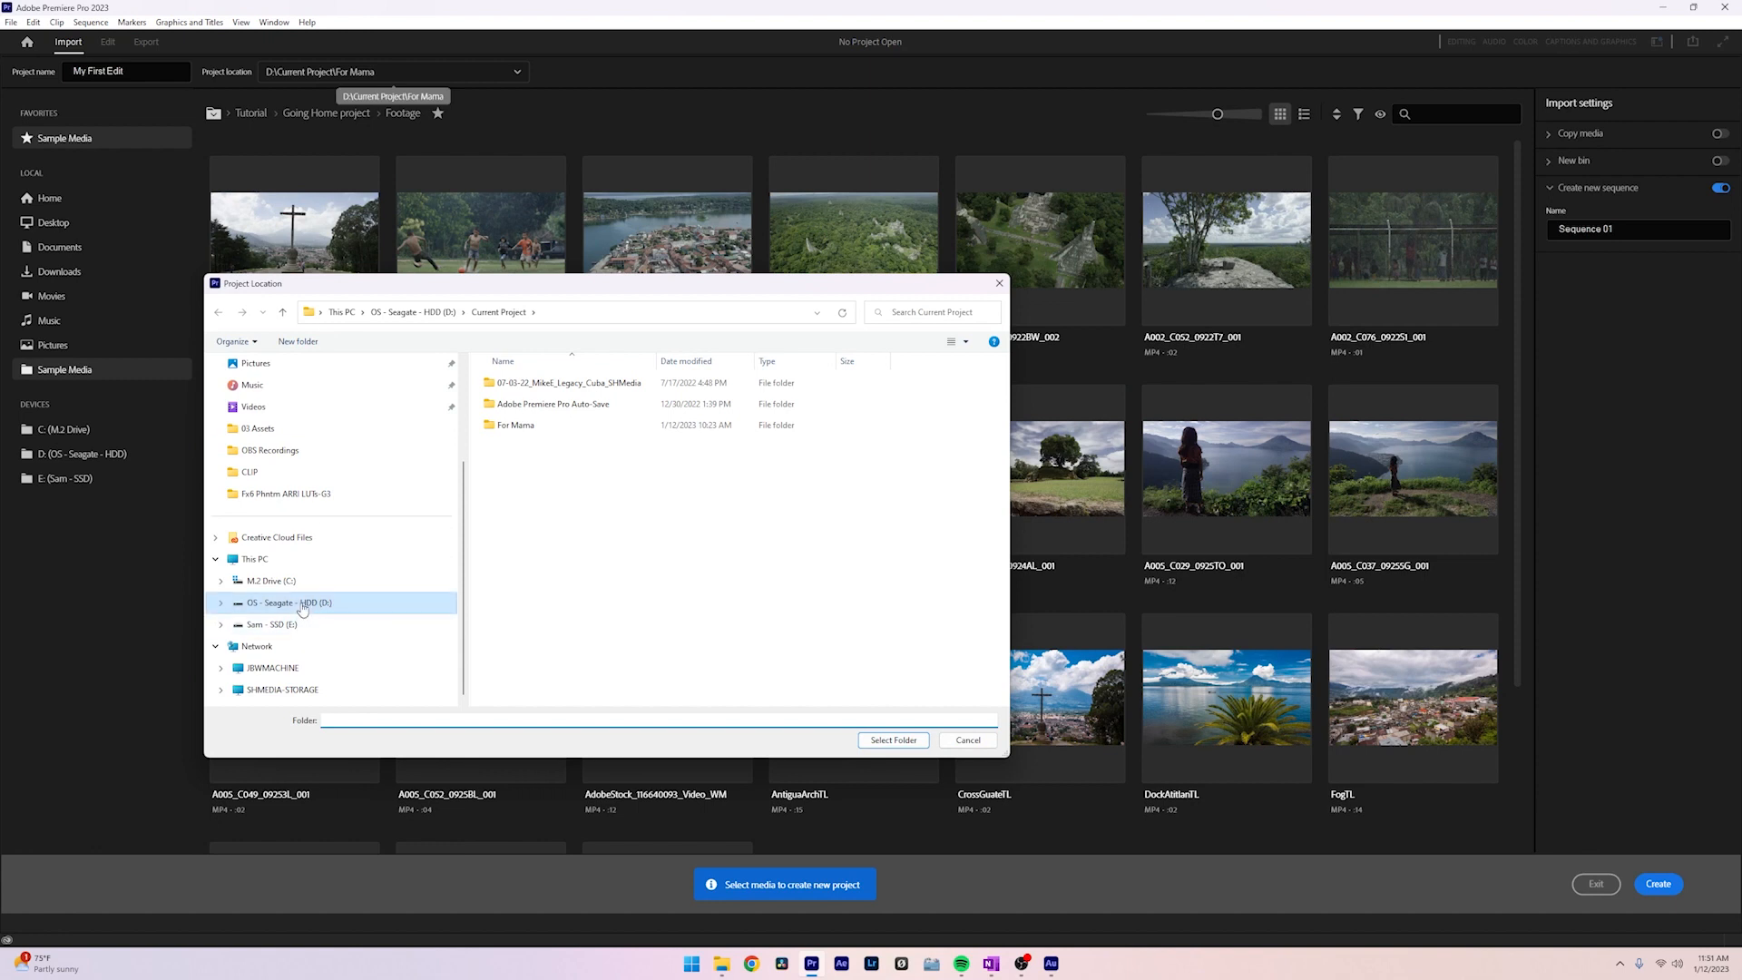
left_click(303, 606)
double_click(574, 426)
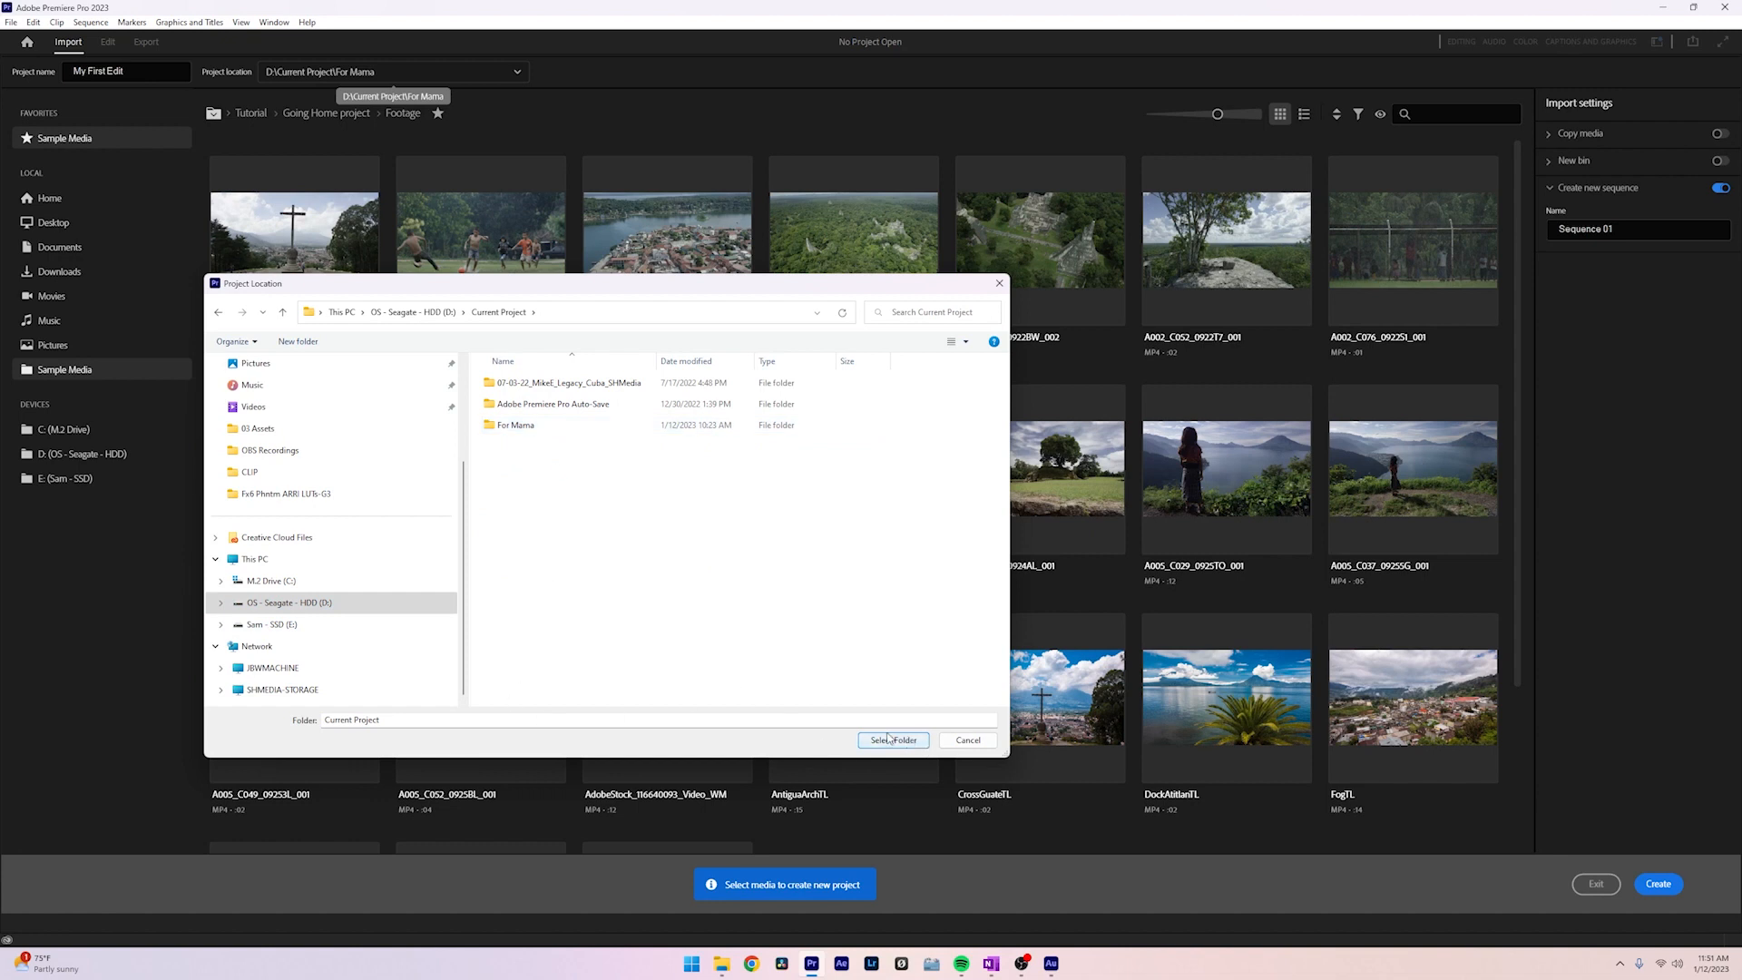
- Create a new folder named "My very First" inside the Current Project folder
right_click(705, 603)
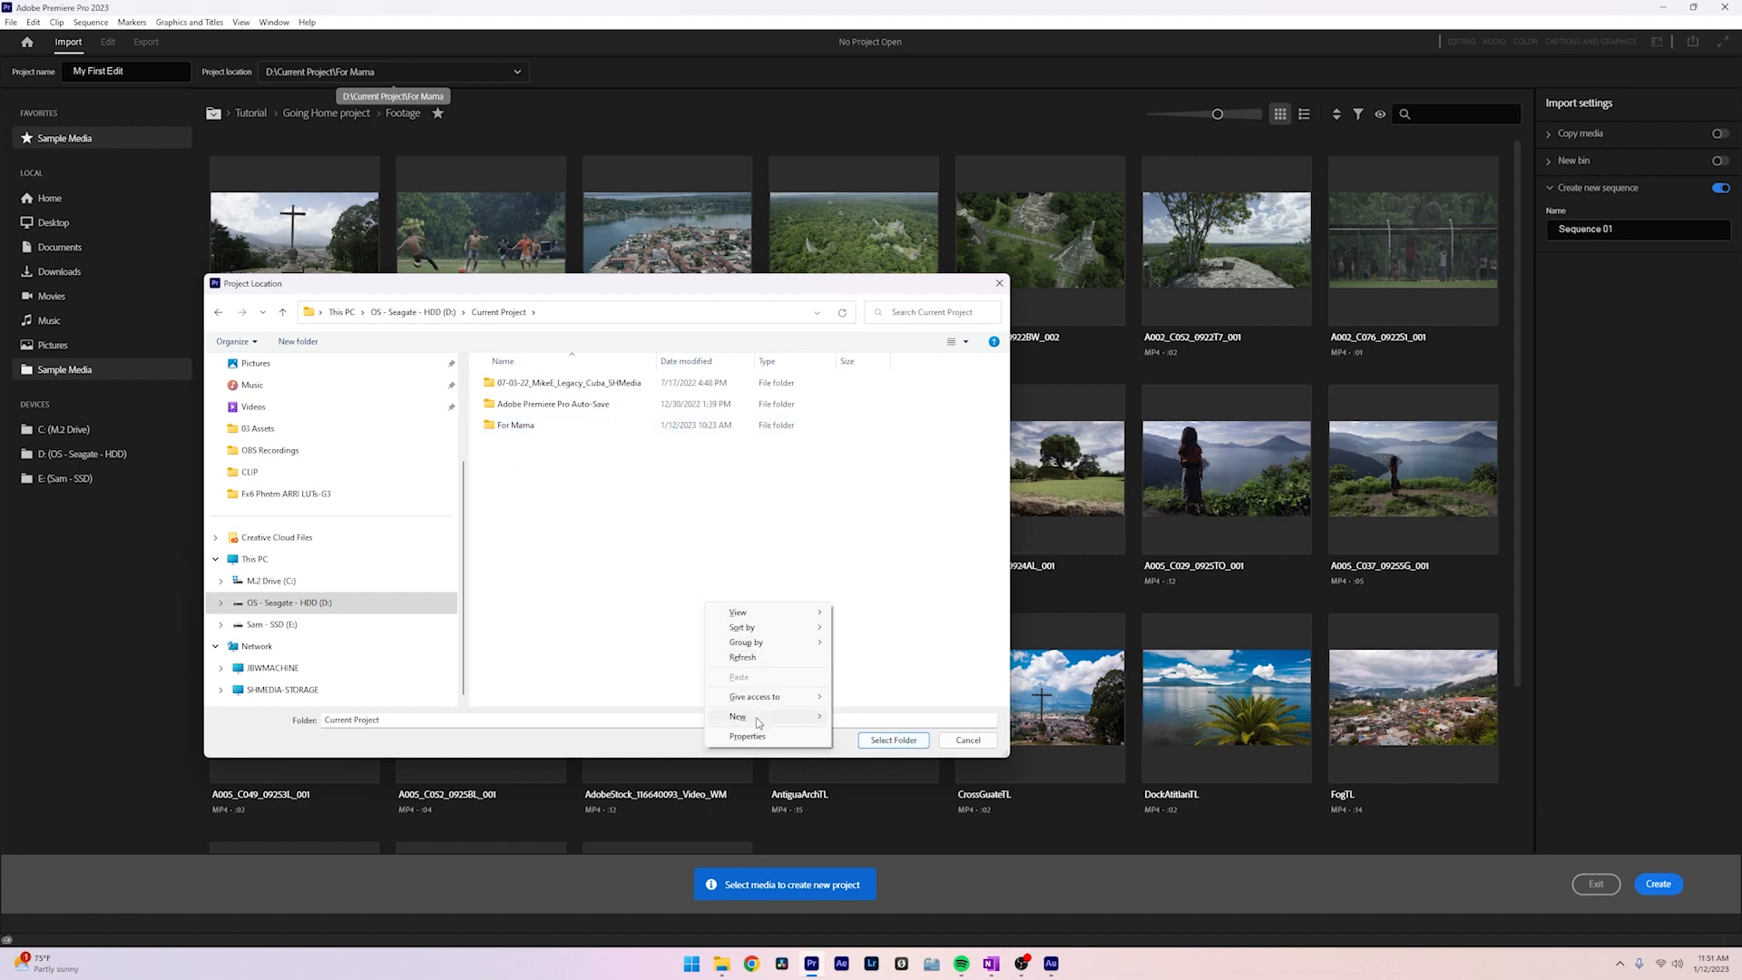
mouse_move(758, 723)
left_click(862, 717)
type("My very First")
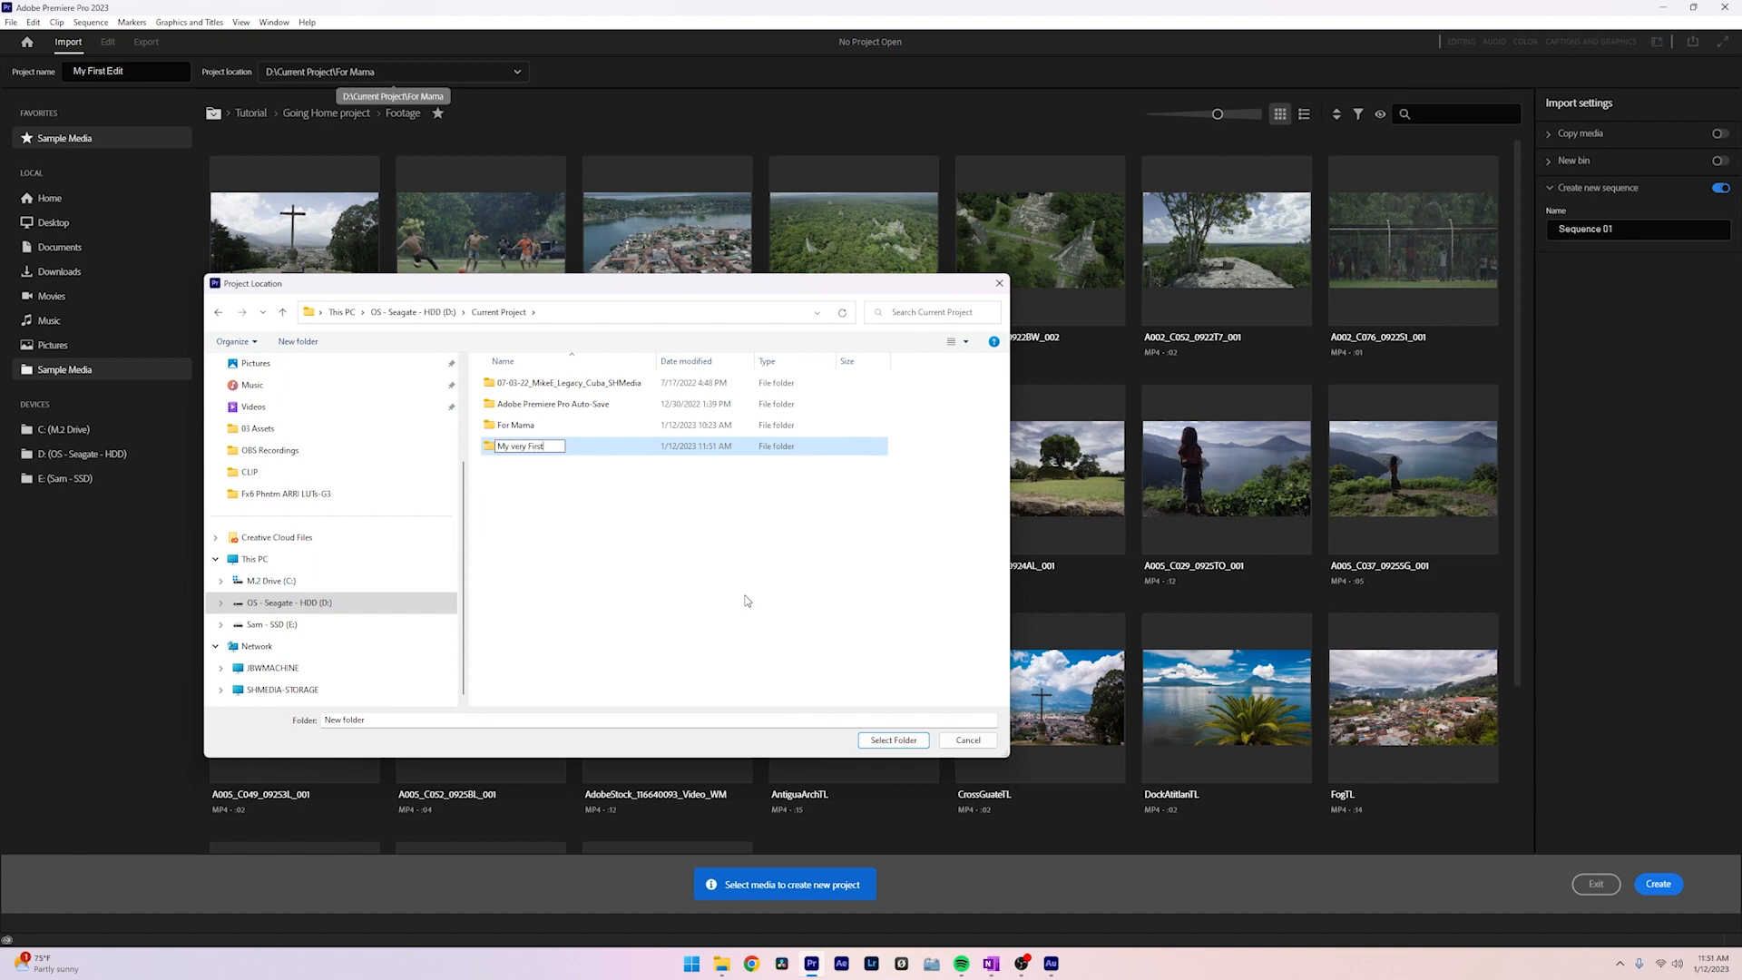
key("Return")
- Choose the "My very First" folder as the project location and create the project
double_click(535, 446)
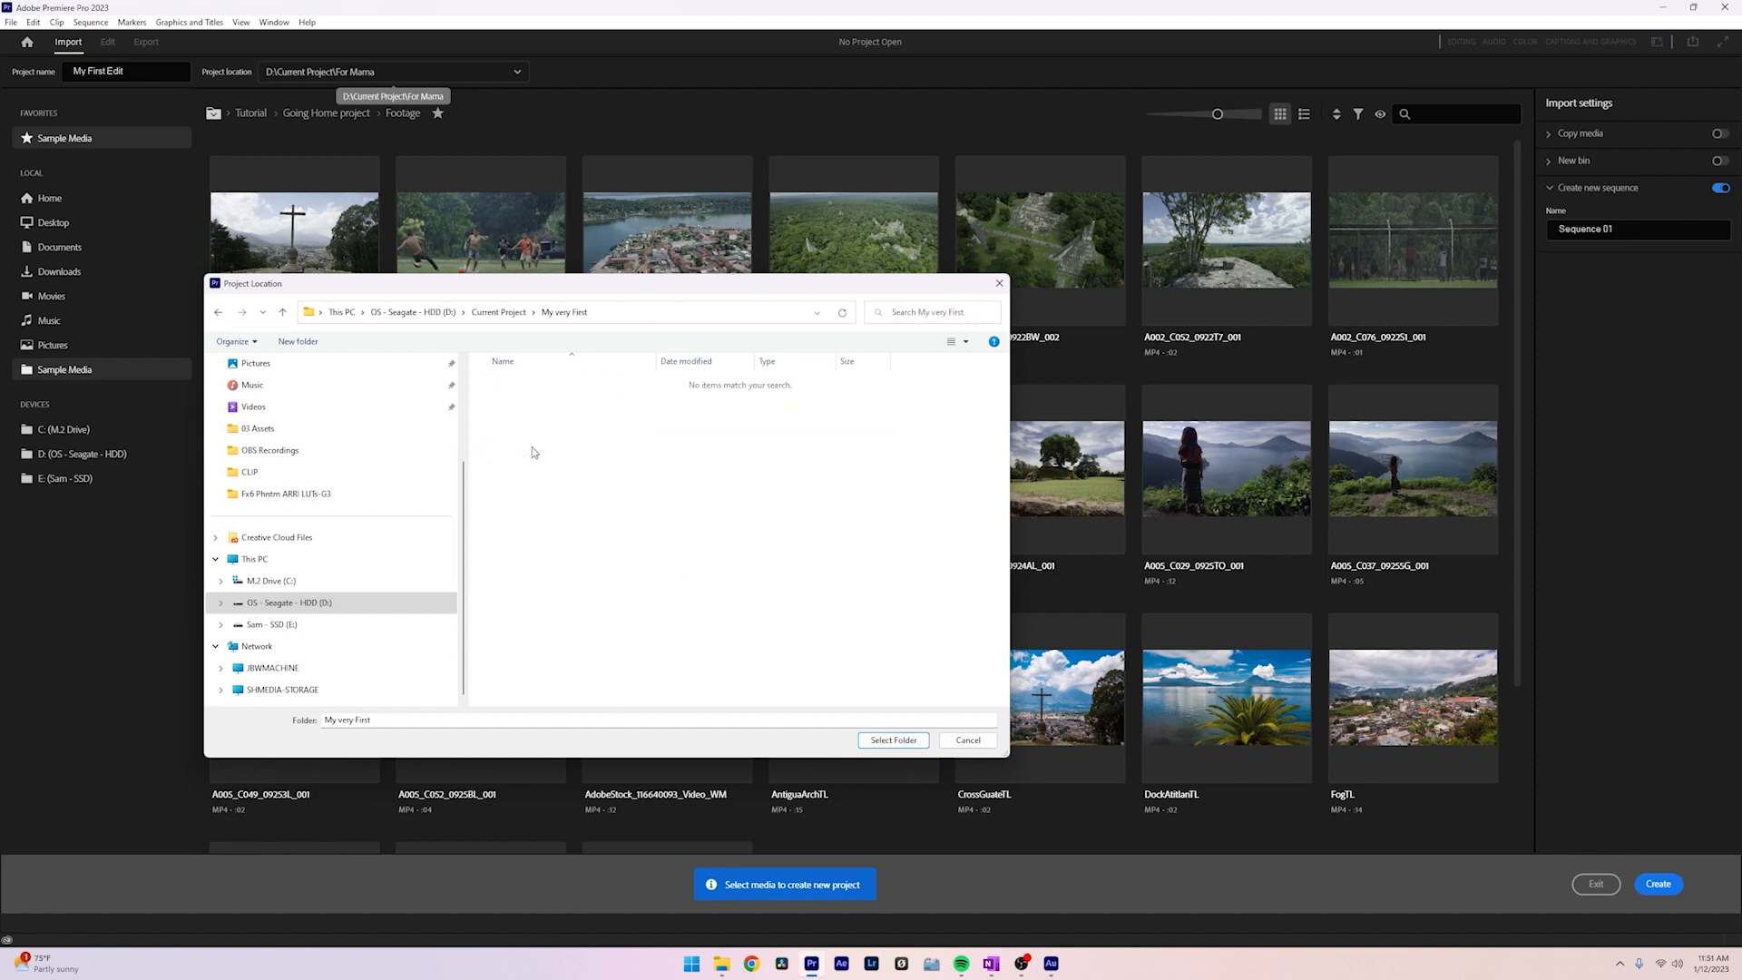
left_click(889, 740)
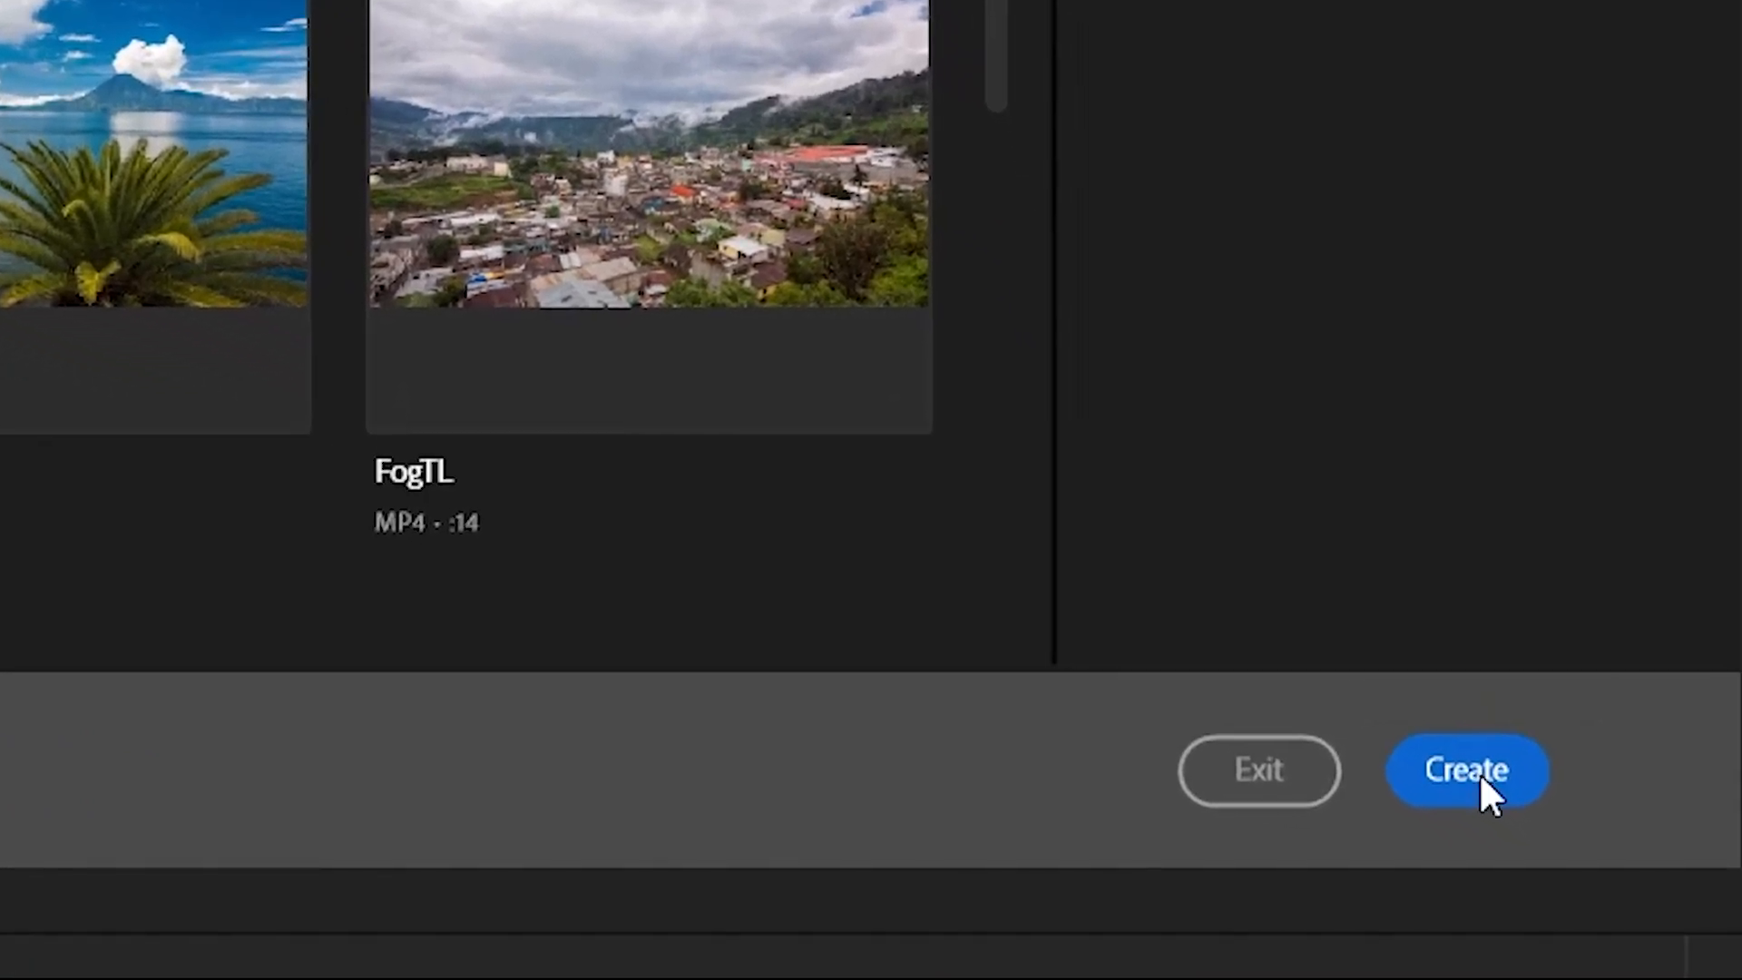
left_click(1479, 771)
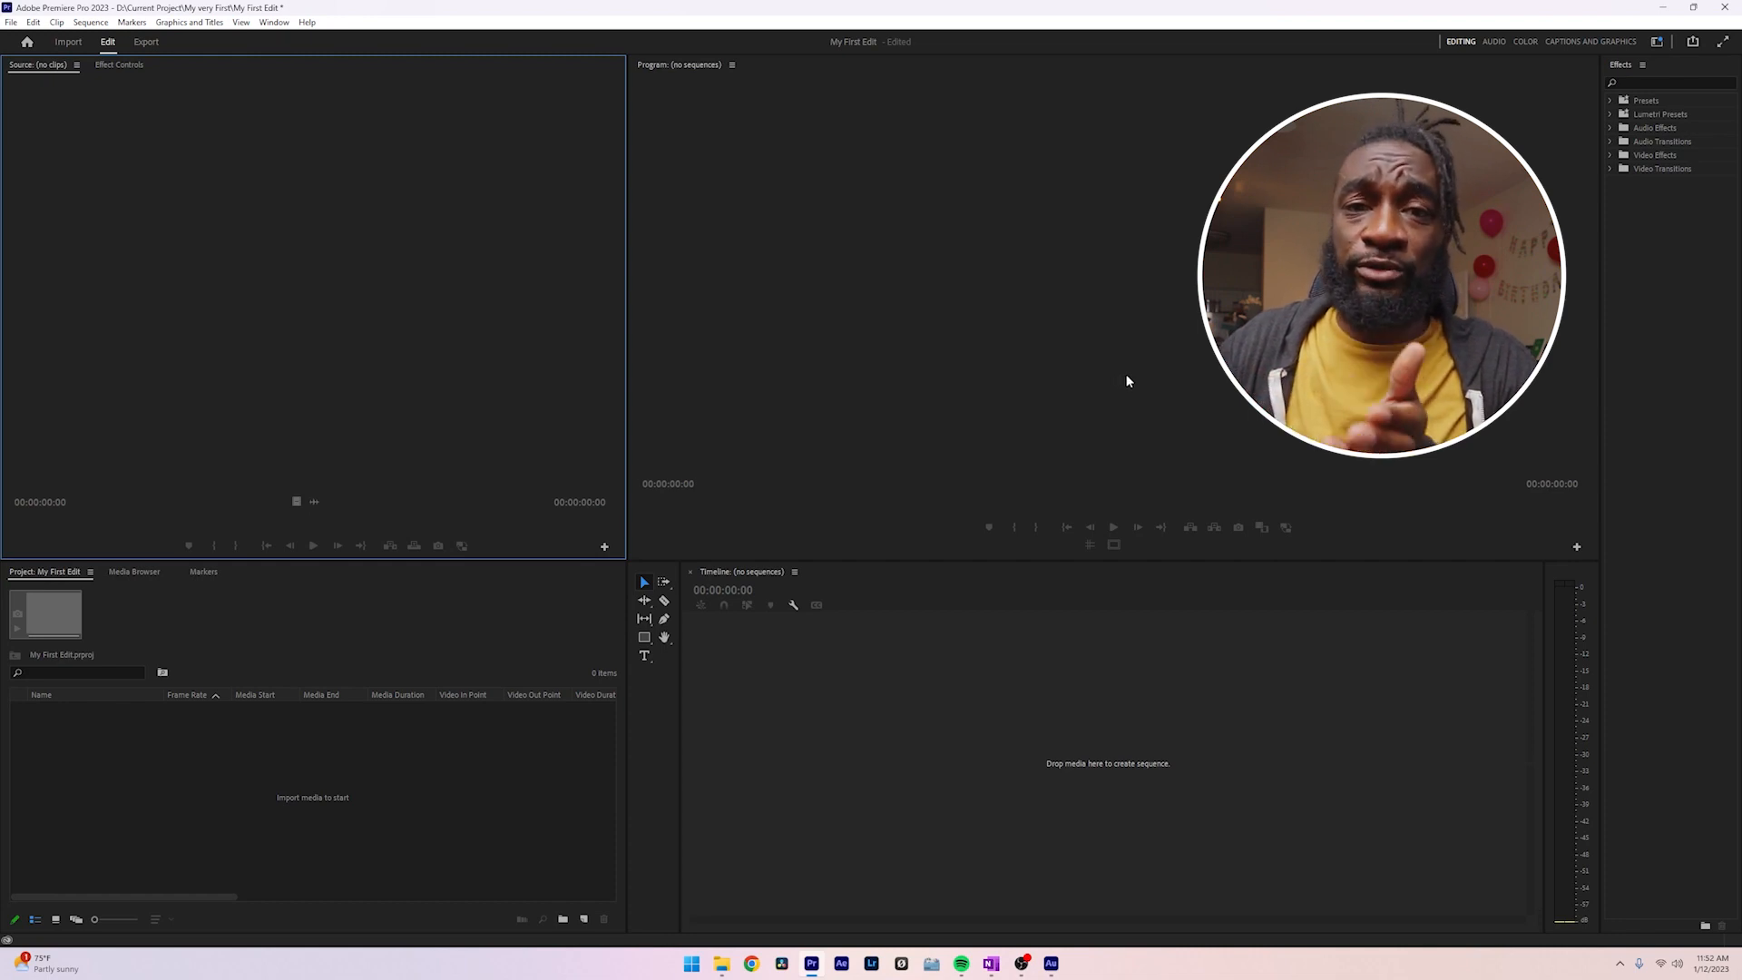
- Edit the workspaces so that Effects appears in the workspace menu directly after Editing
left_click(1657, 42)
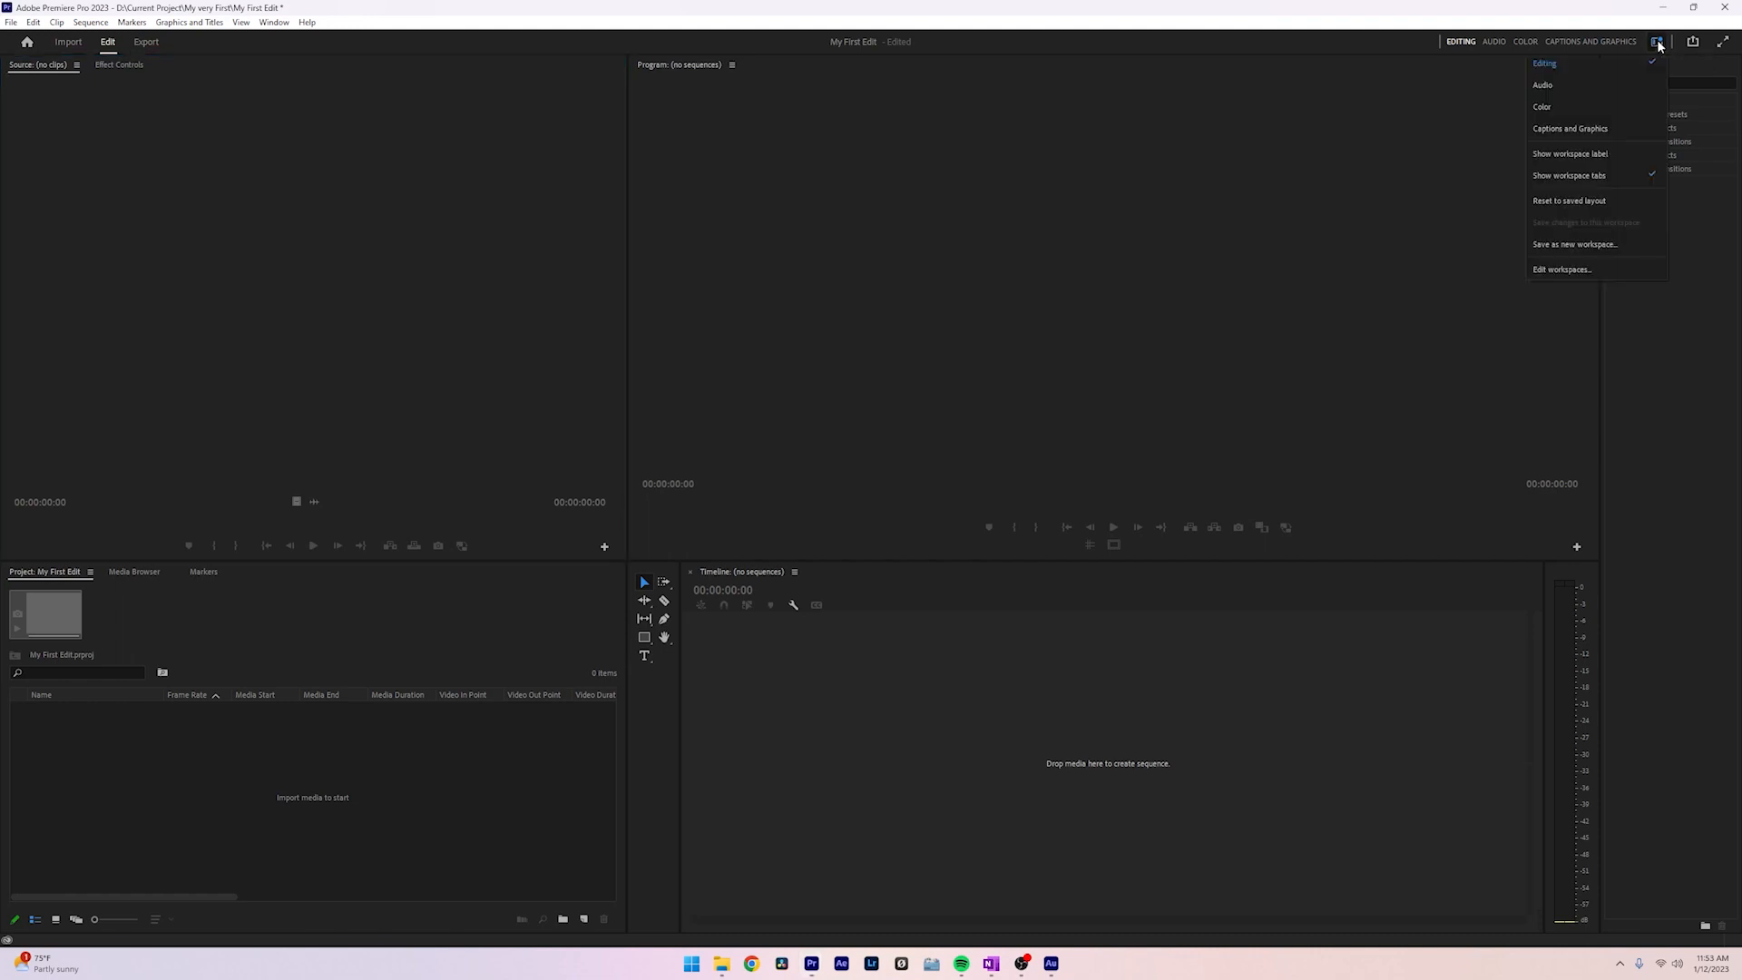
left_click(1548, 269)
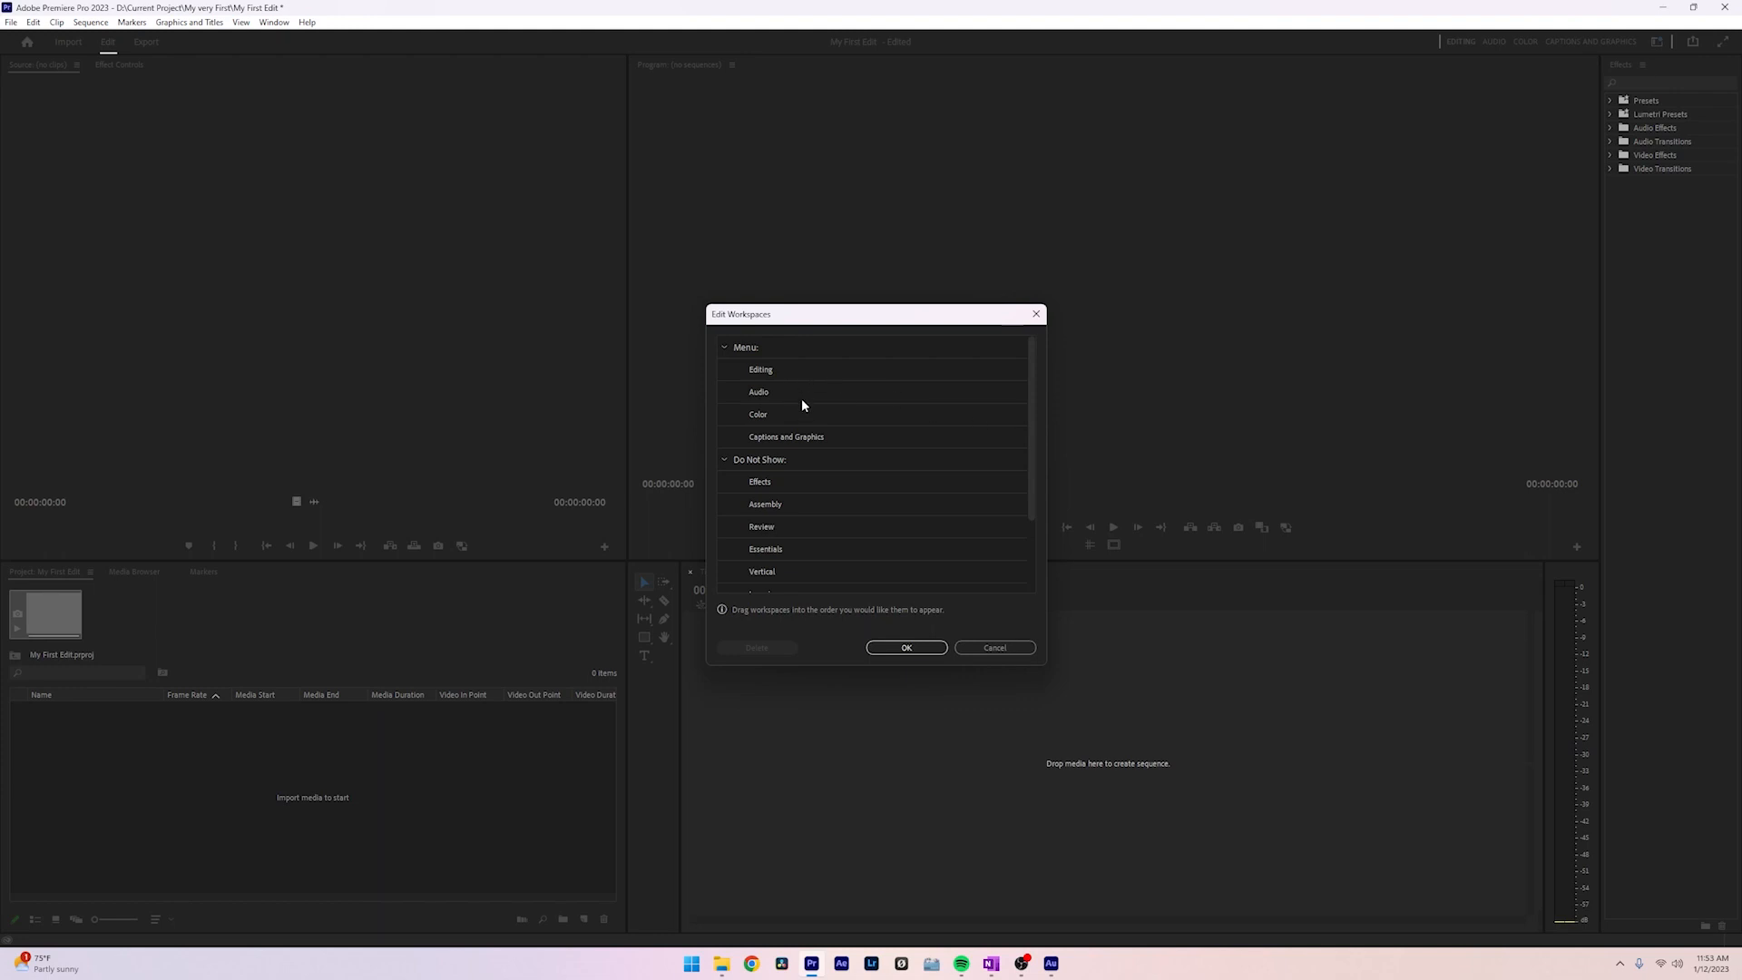
left_click_drag(767, 482, 767, 420)
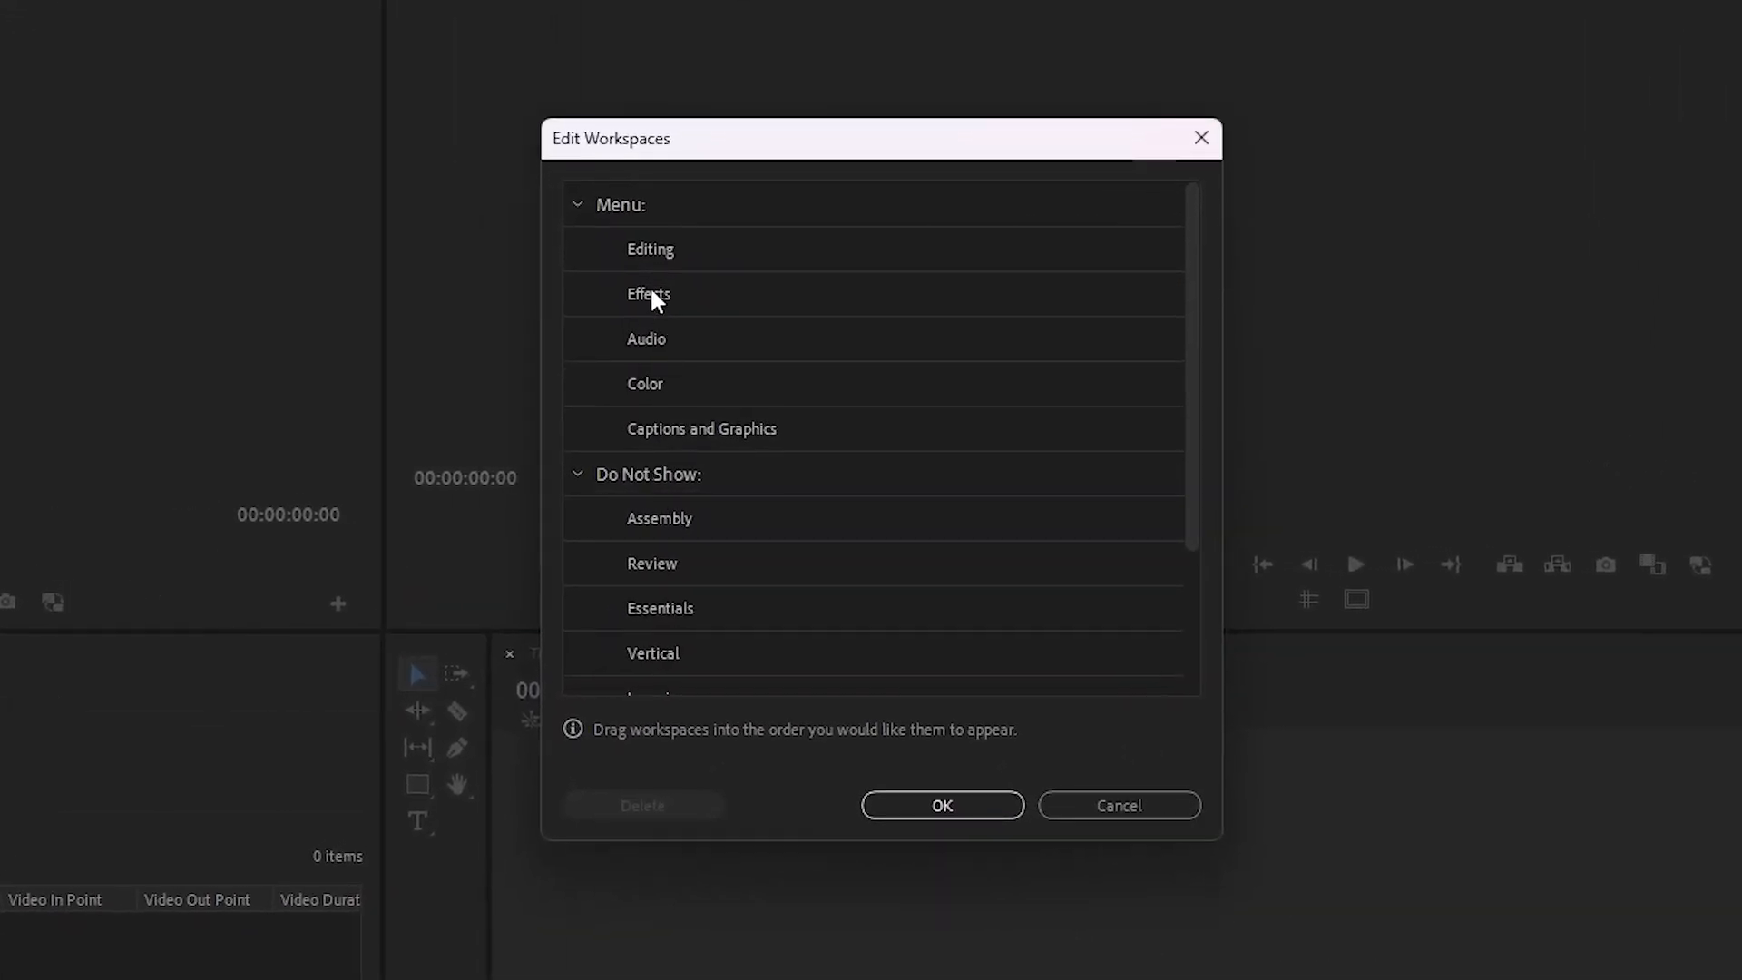
- Move the Effects workspace back to the Do Not Show group and accept the workspace list
left_click(650, 285)
left_click_drag(650, 286, 644, 493)
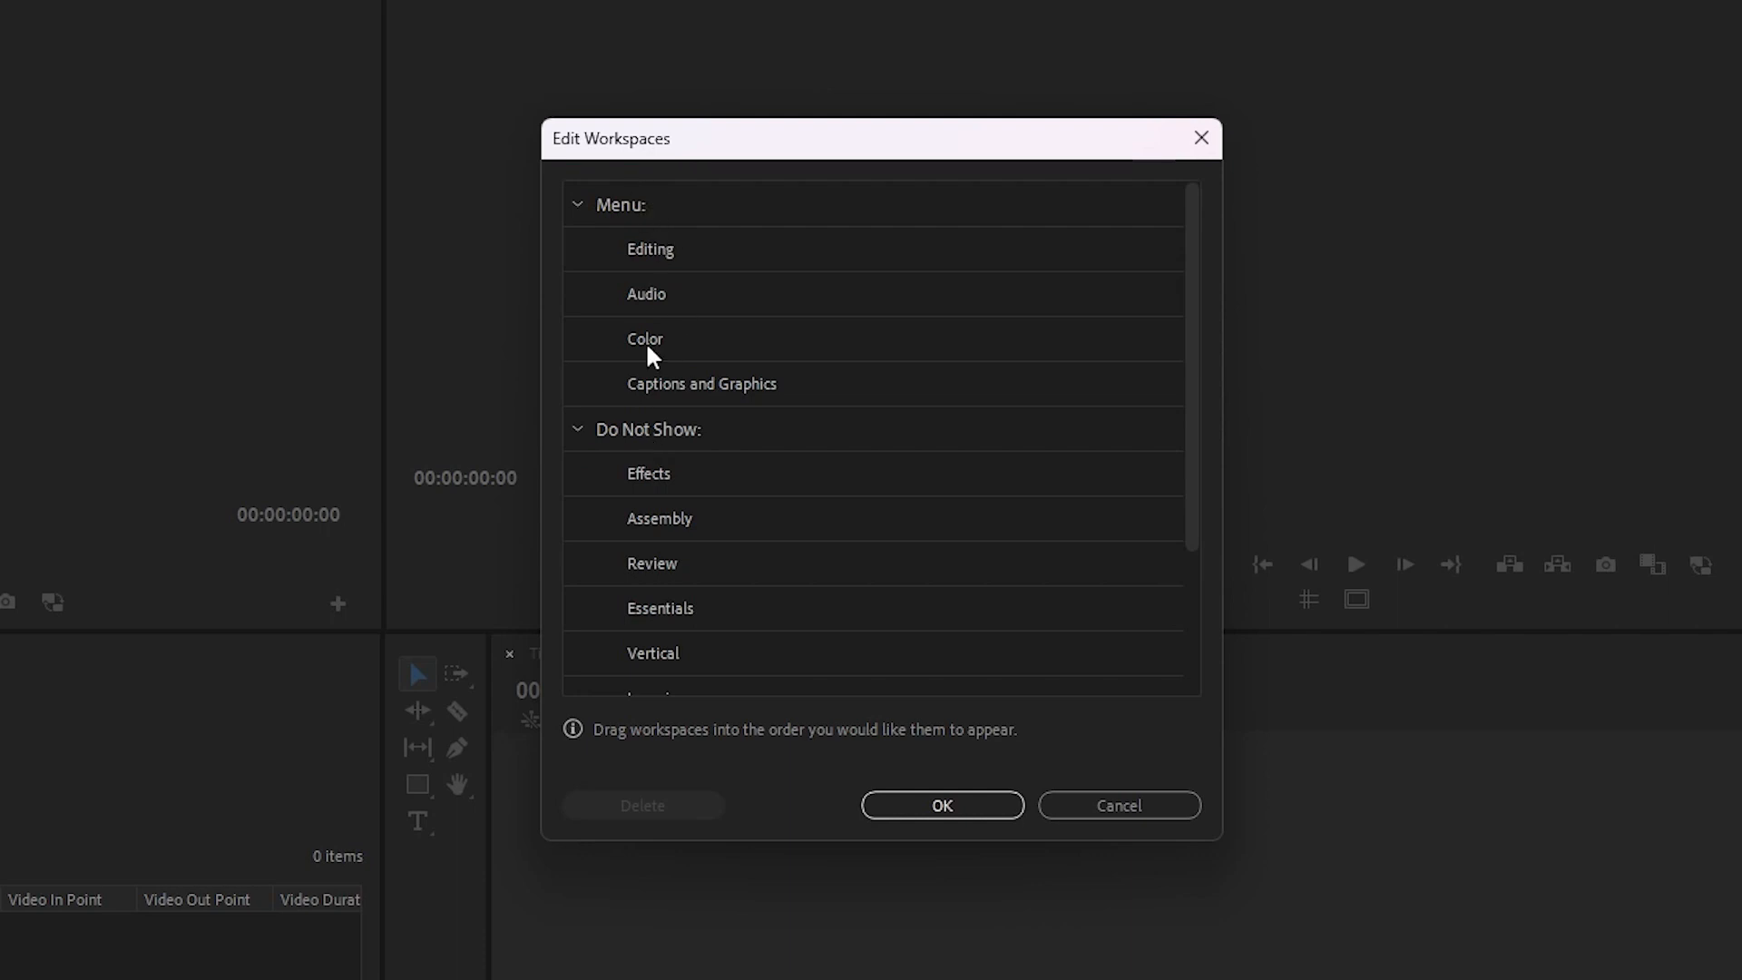
left_click(937, 809)
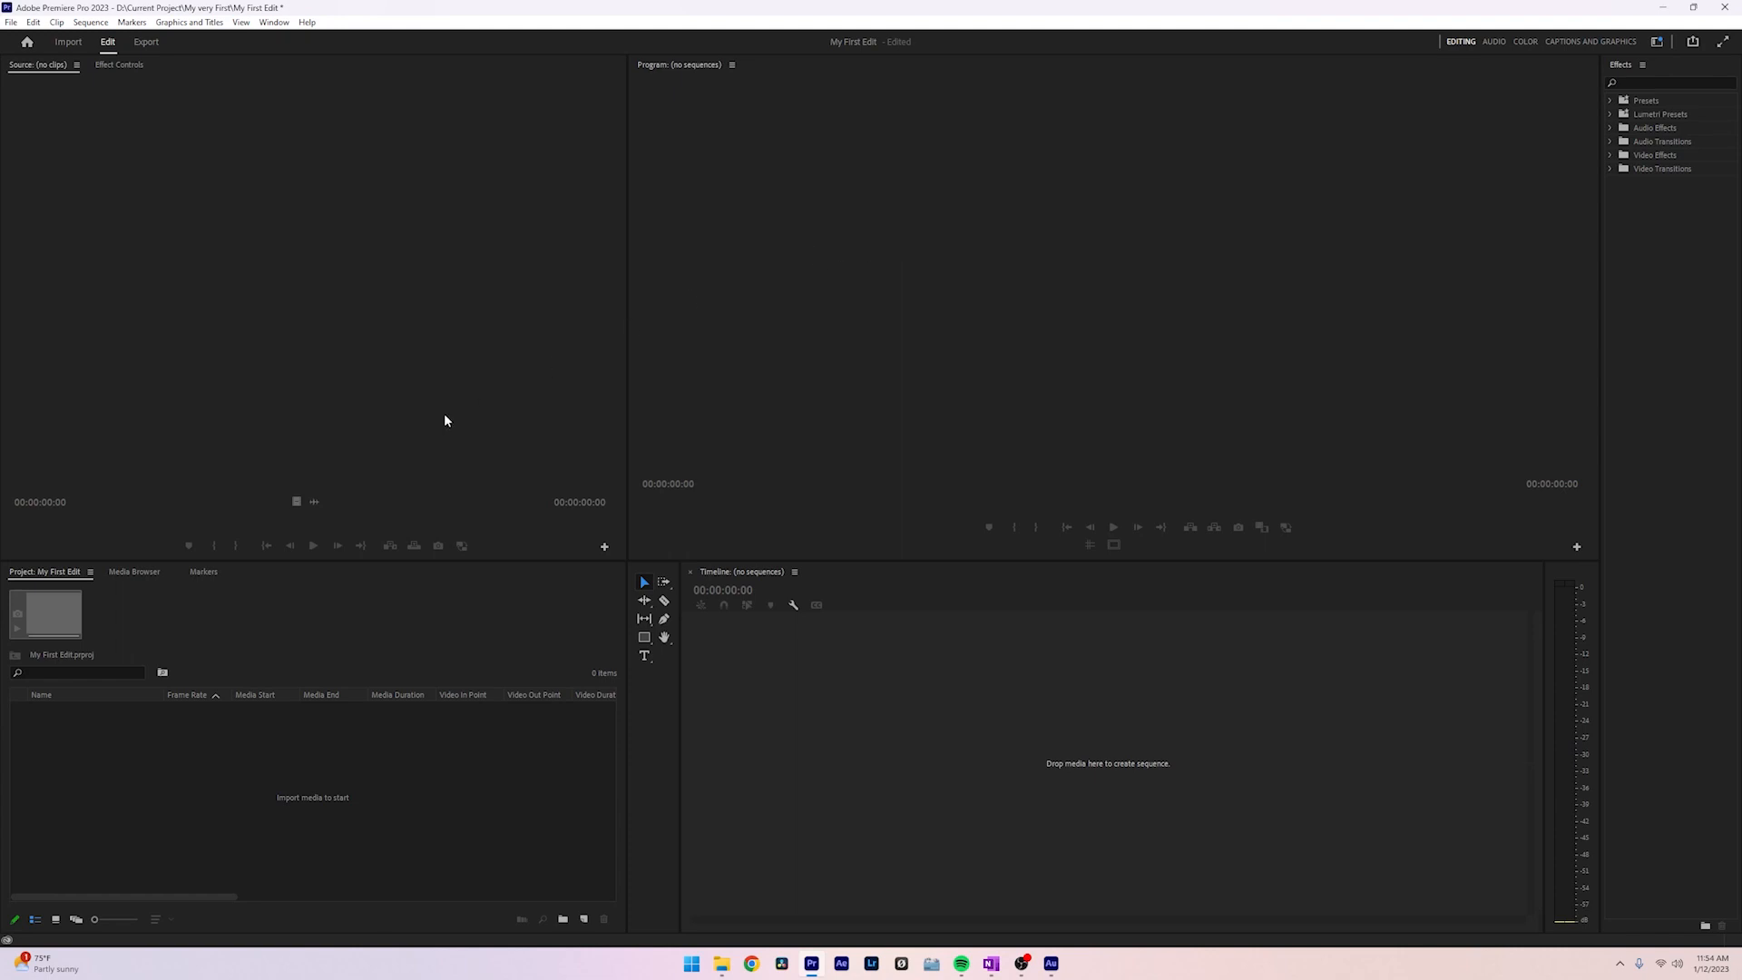
- View the Media Browser and Markers panels, ending on the Project panel
left_click(135, 572)
left_click(203, 572)
left_click(41, 572)
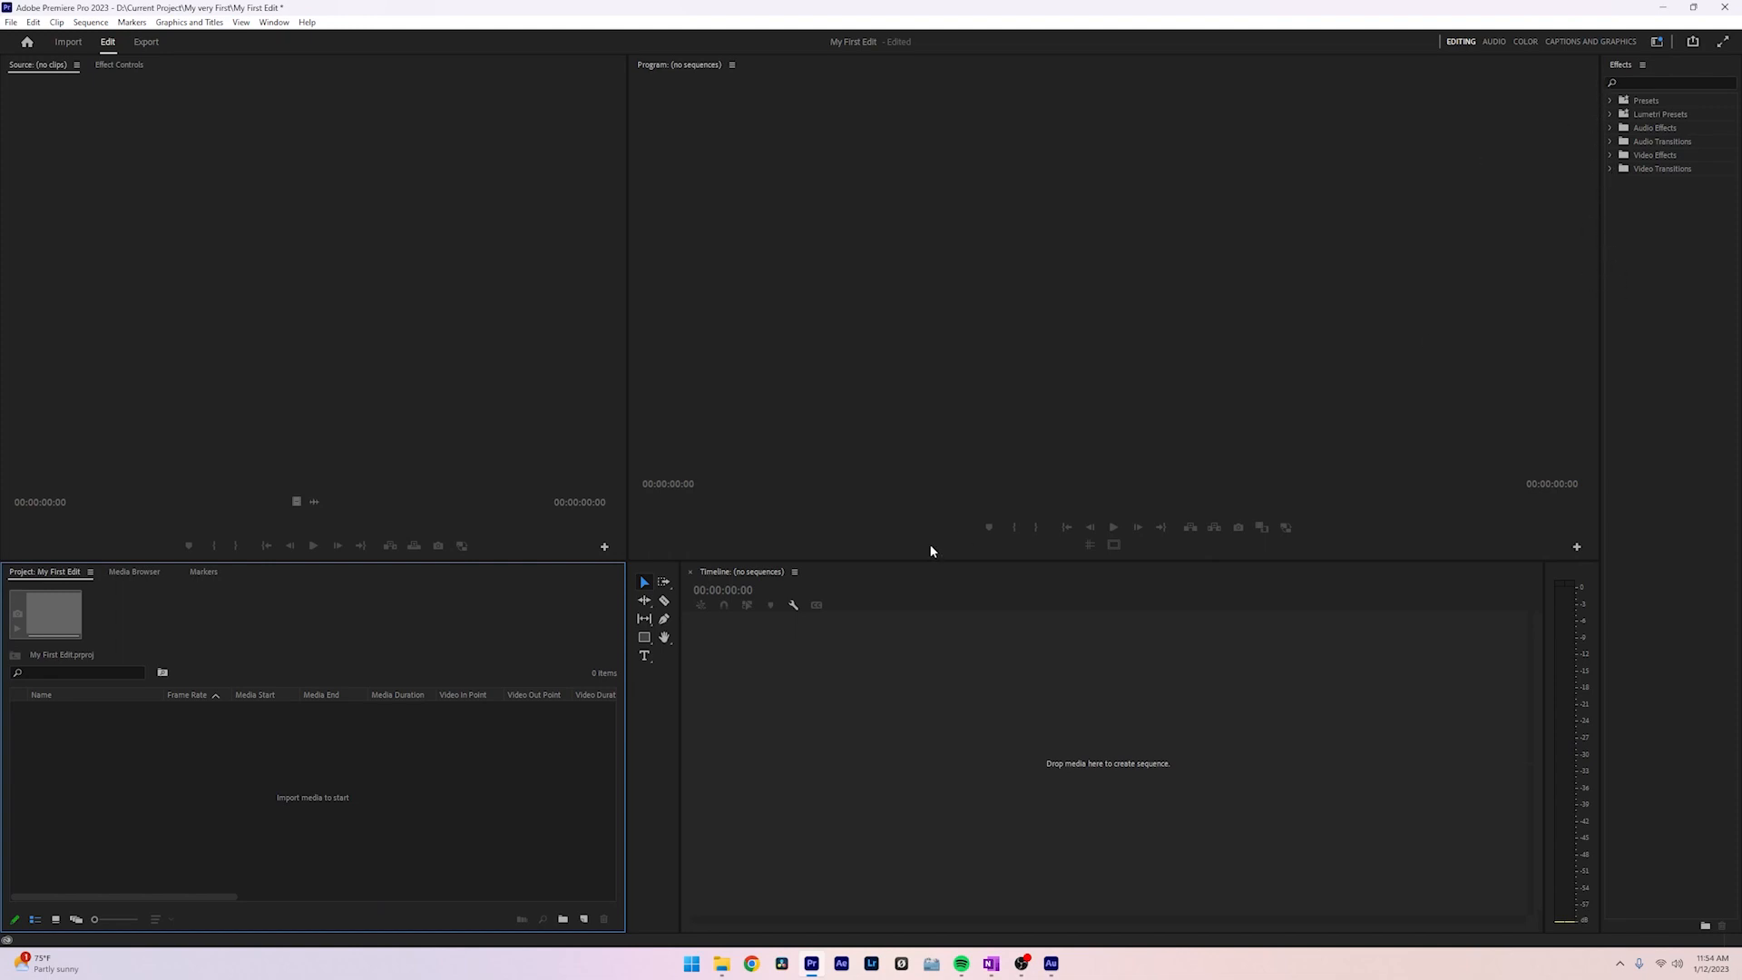
- Dock the Markers panel between the Program monitor and the Effects panel and shrink it to a narrow column
left_click(200, 574)
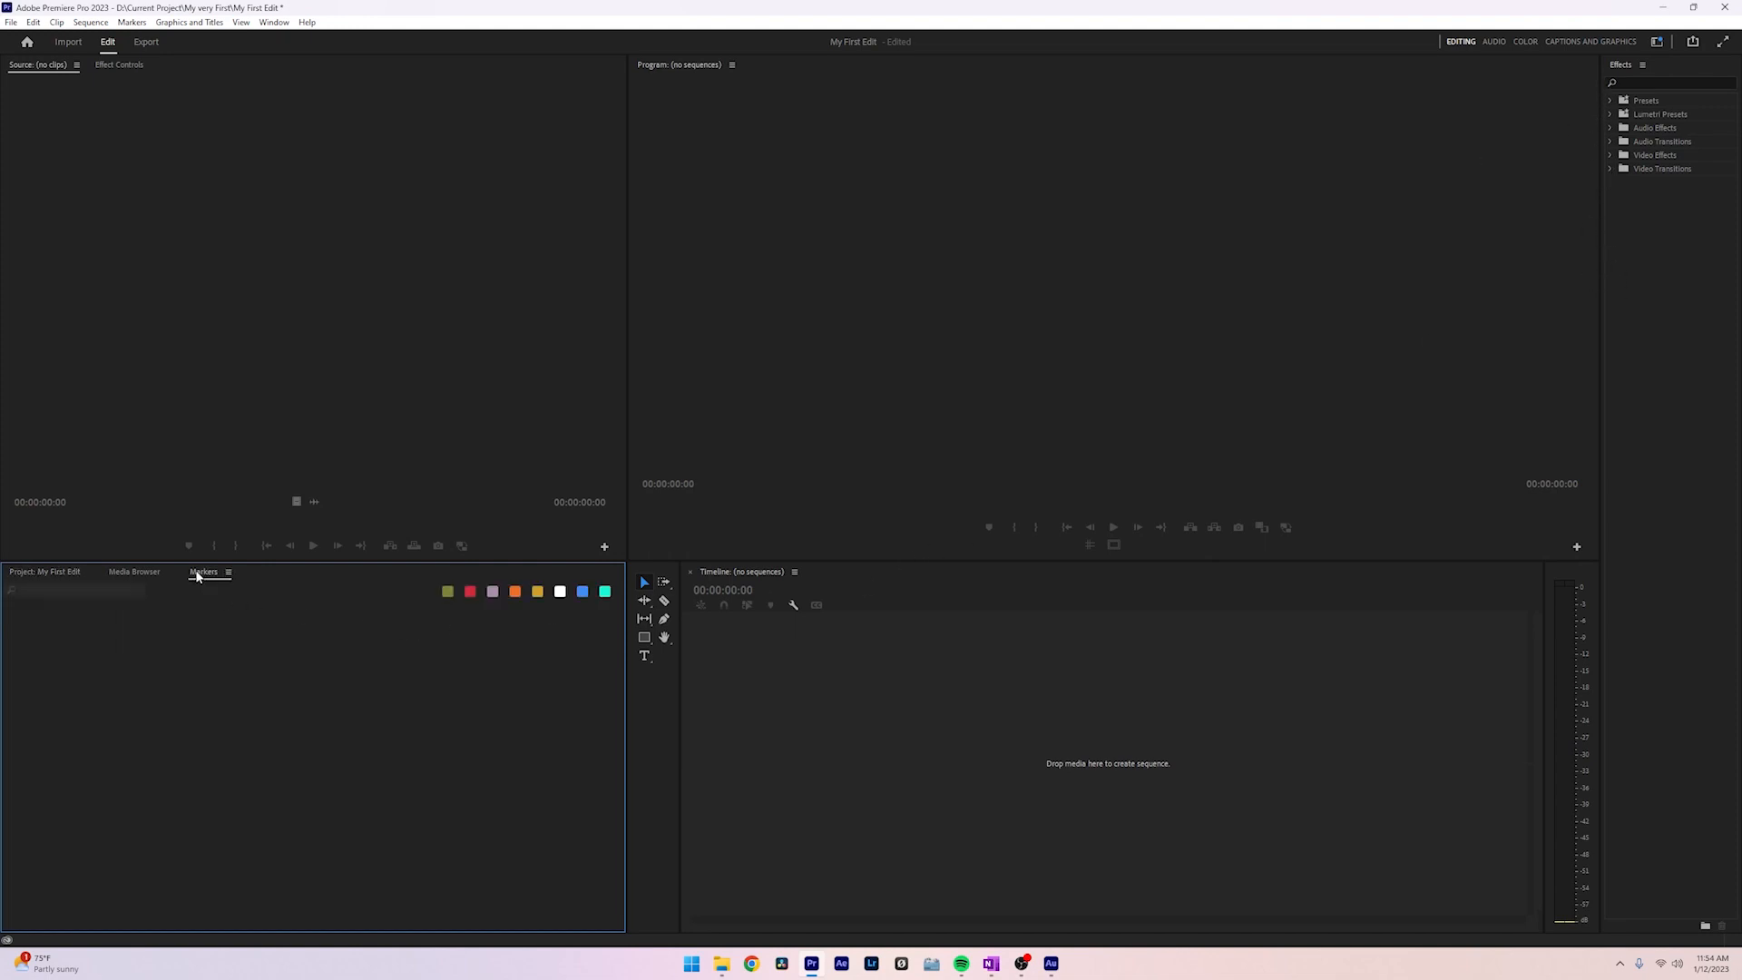
left_click_drag(196, 577, 1596, 270)
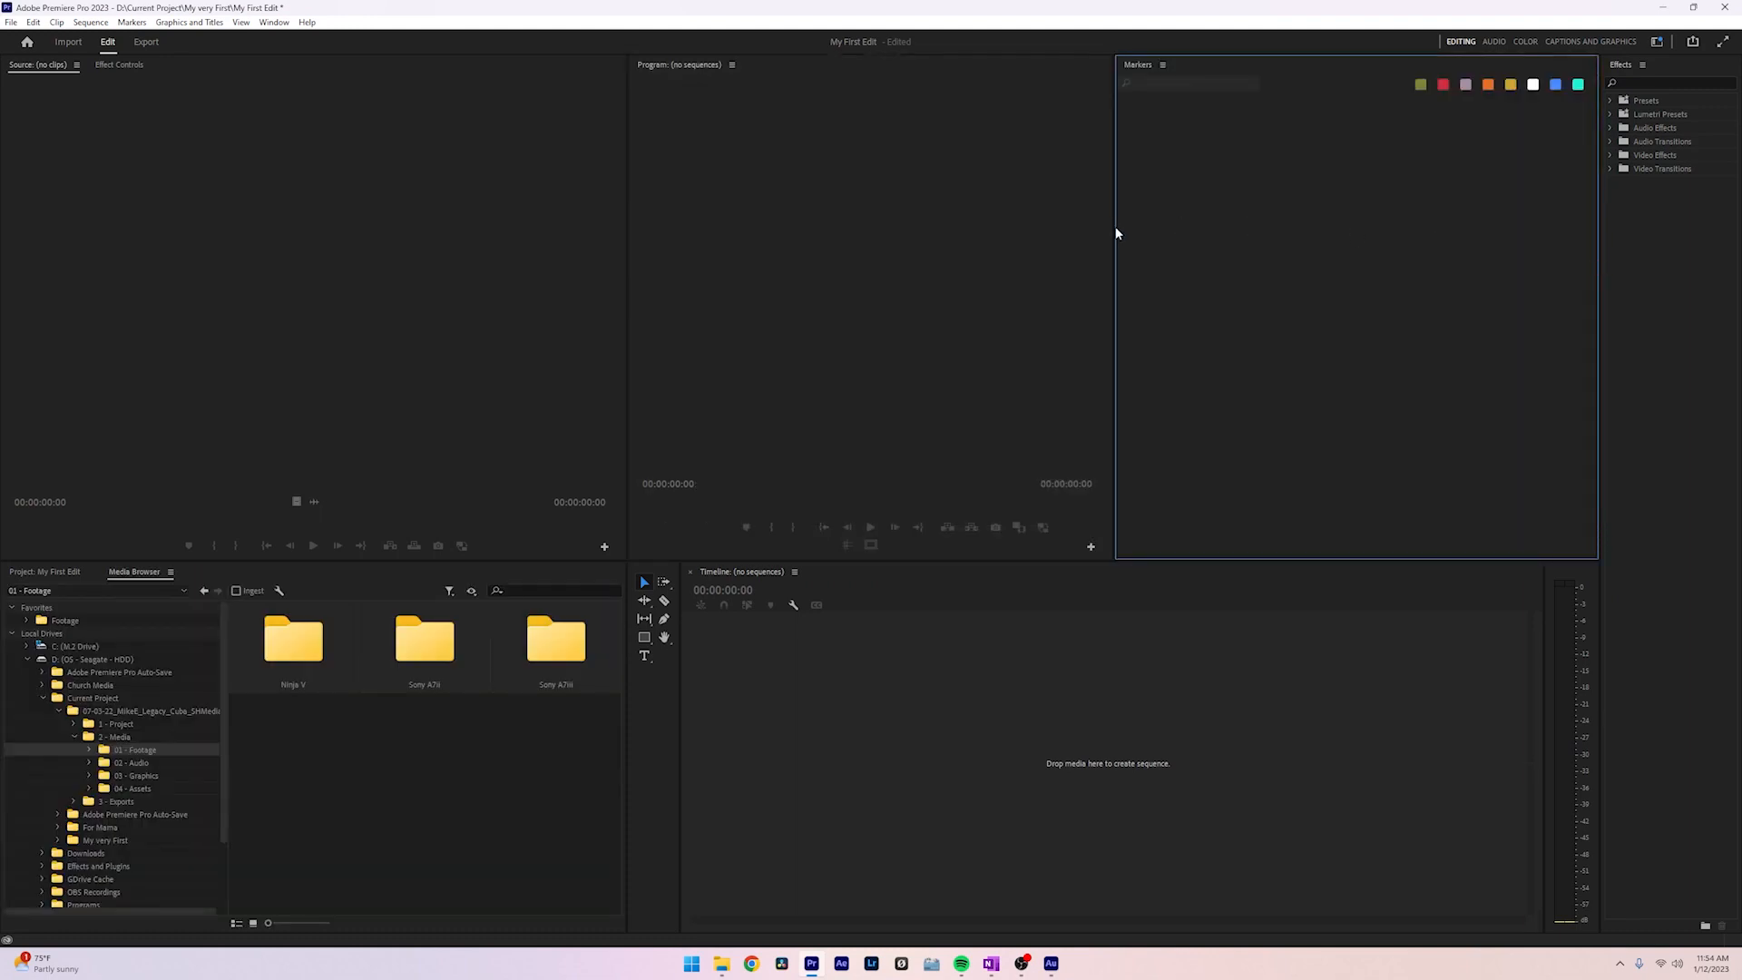
left_click_drag(1117, 230, 1545, 214)
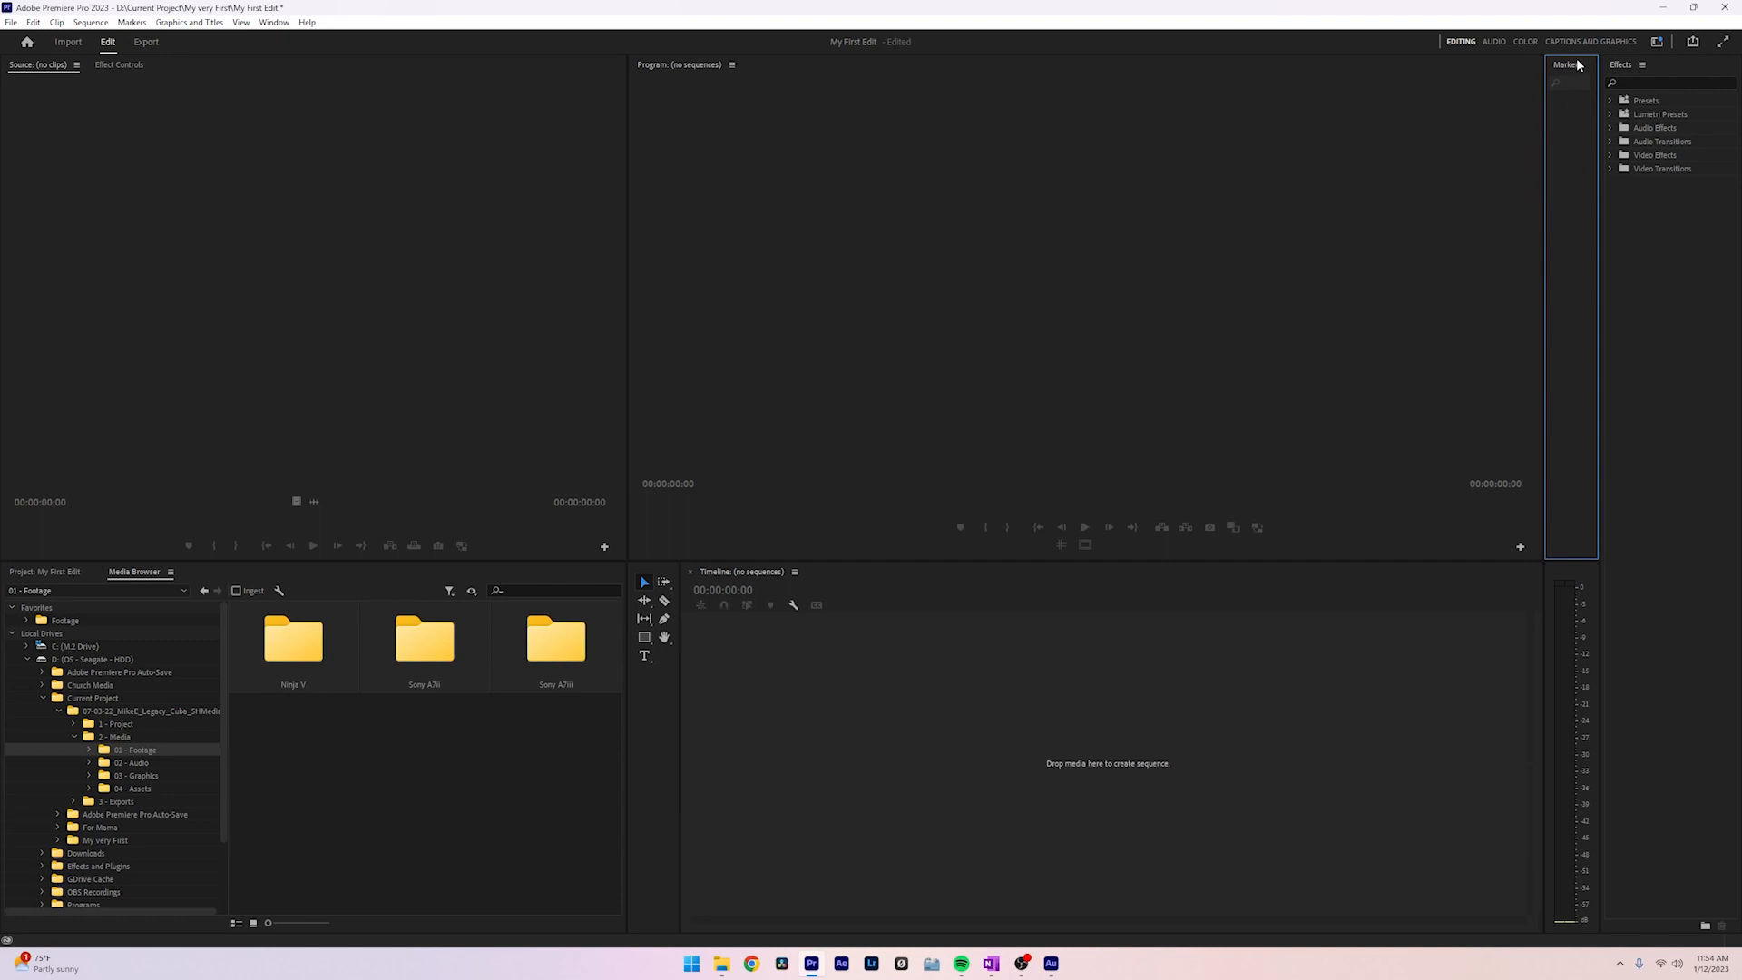
- Dock the Markers panel back with the Project and Media Browser panels and switch among the three panels
left_click_drag(1576, 65, 262, 724)
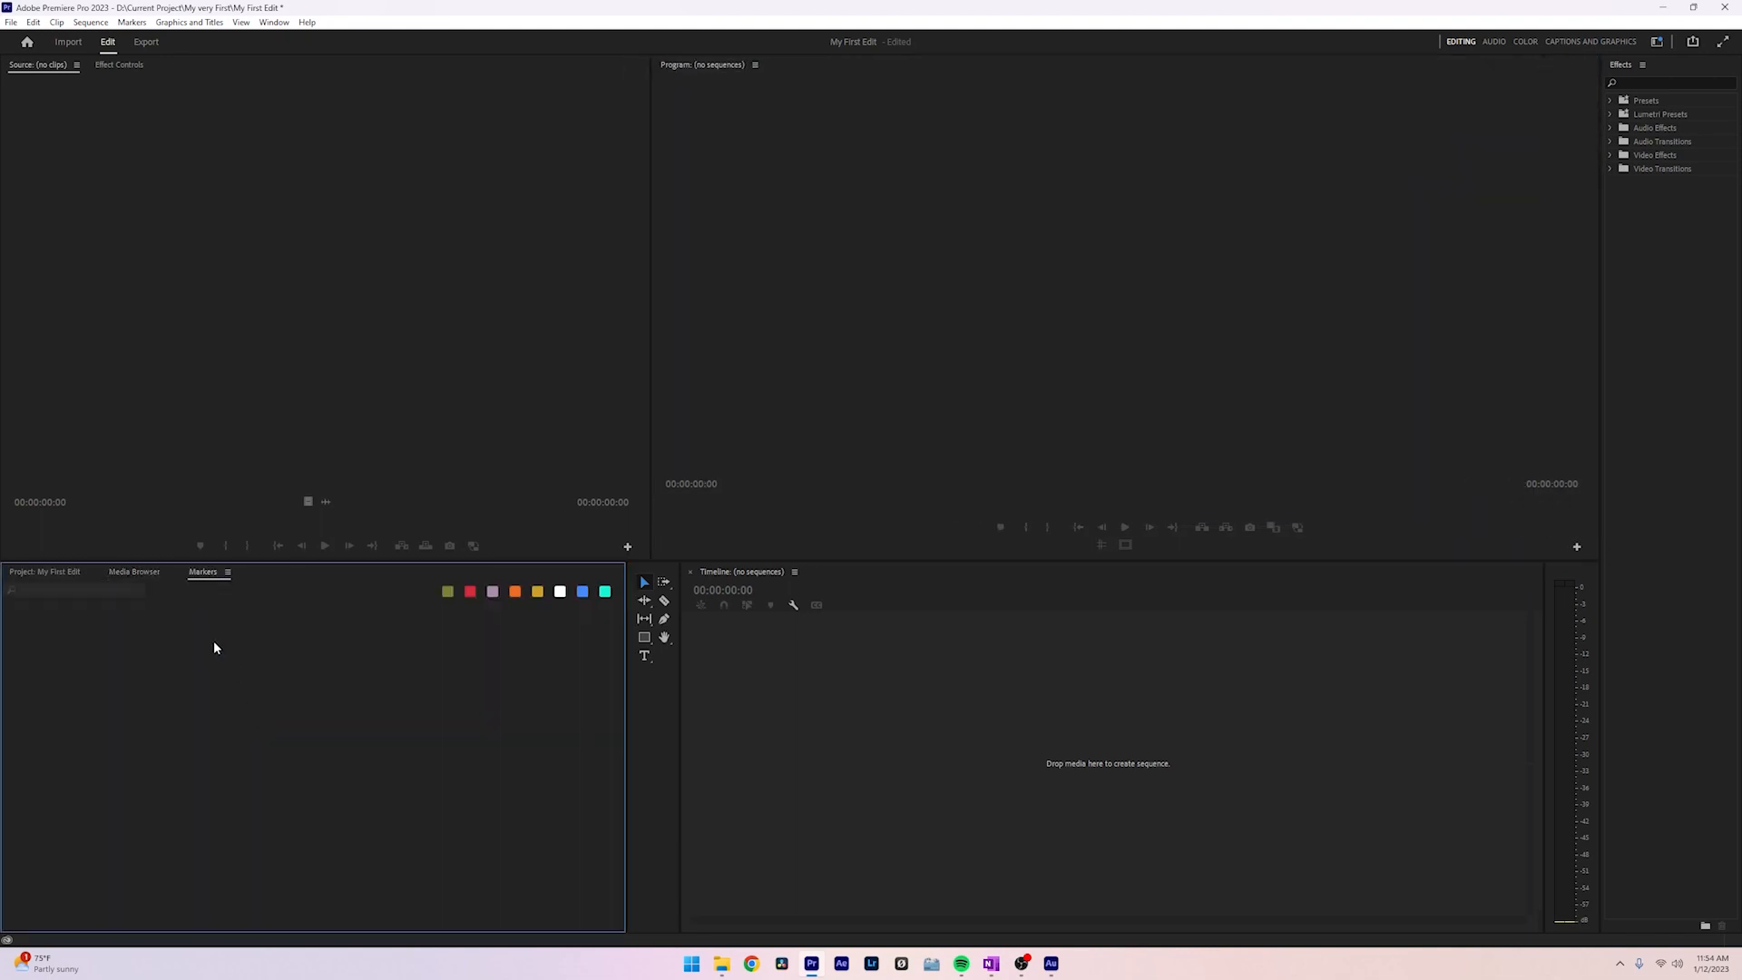
left_click(45, 572)
left_click(132, 571)
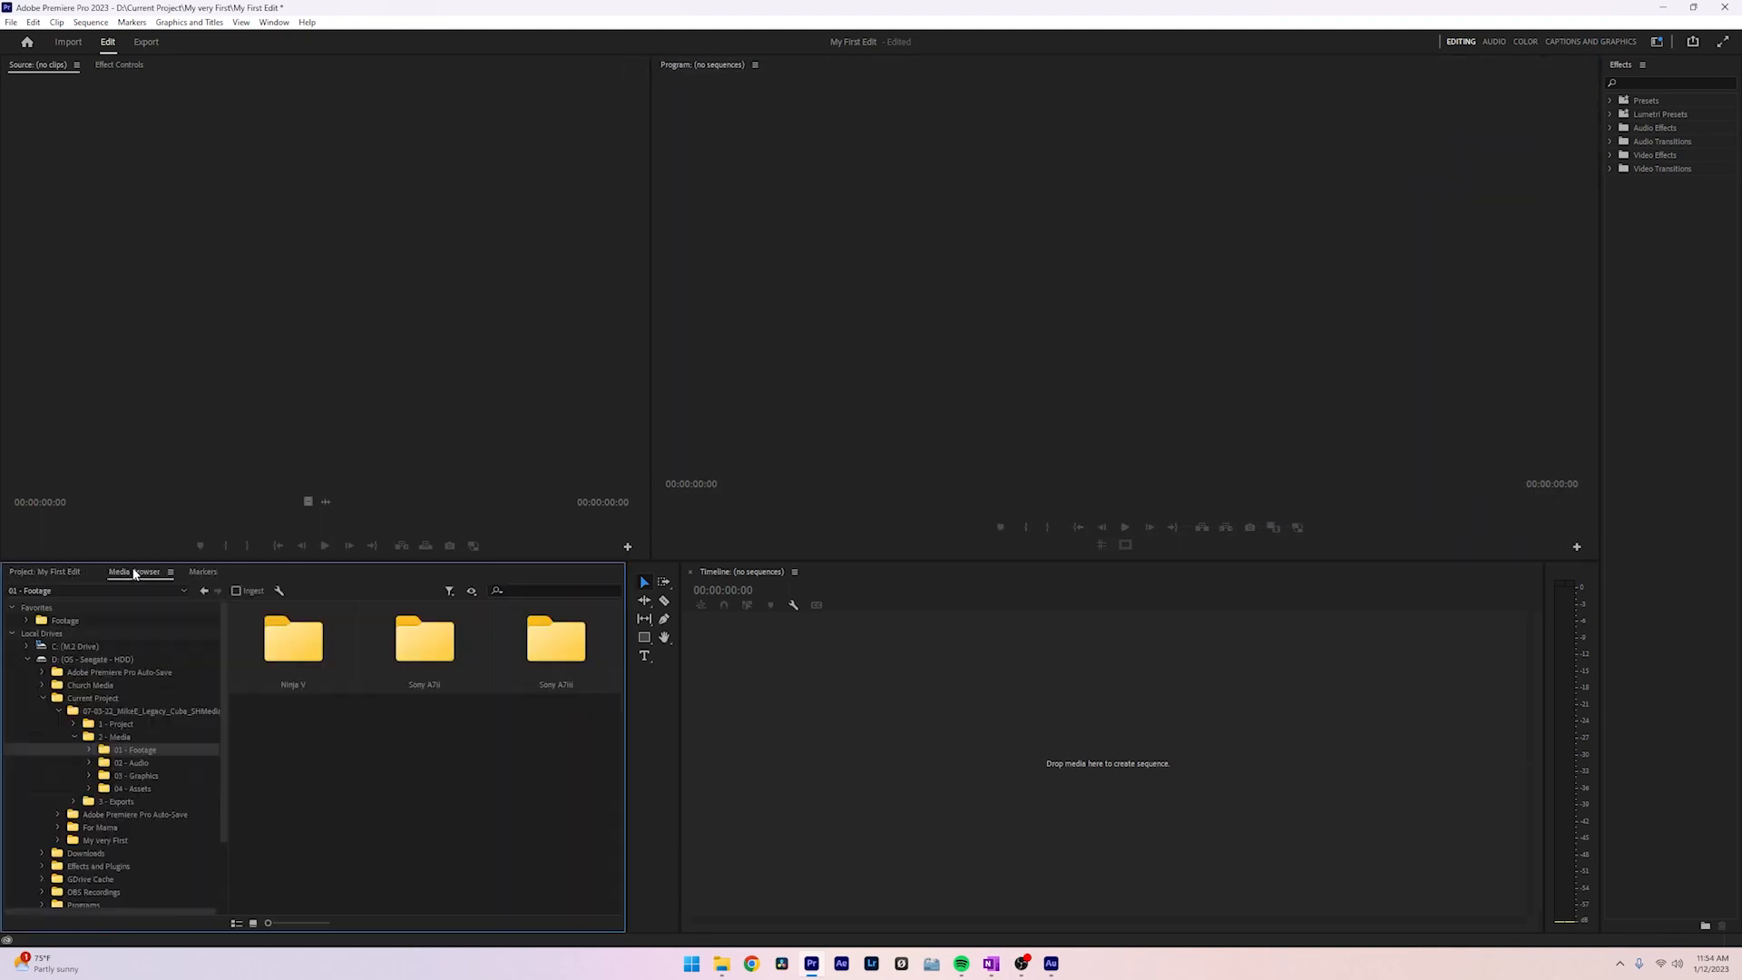
left_click(203, 572)
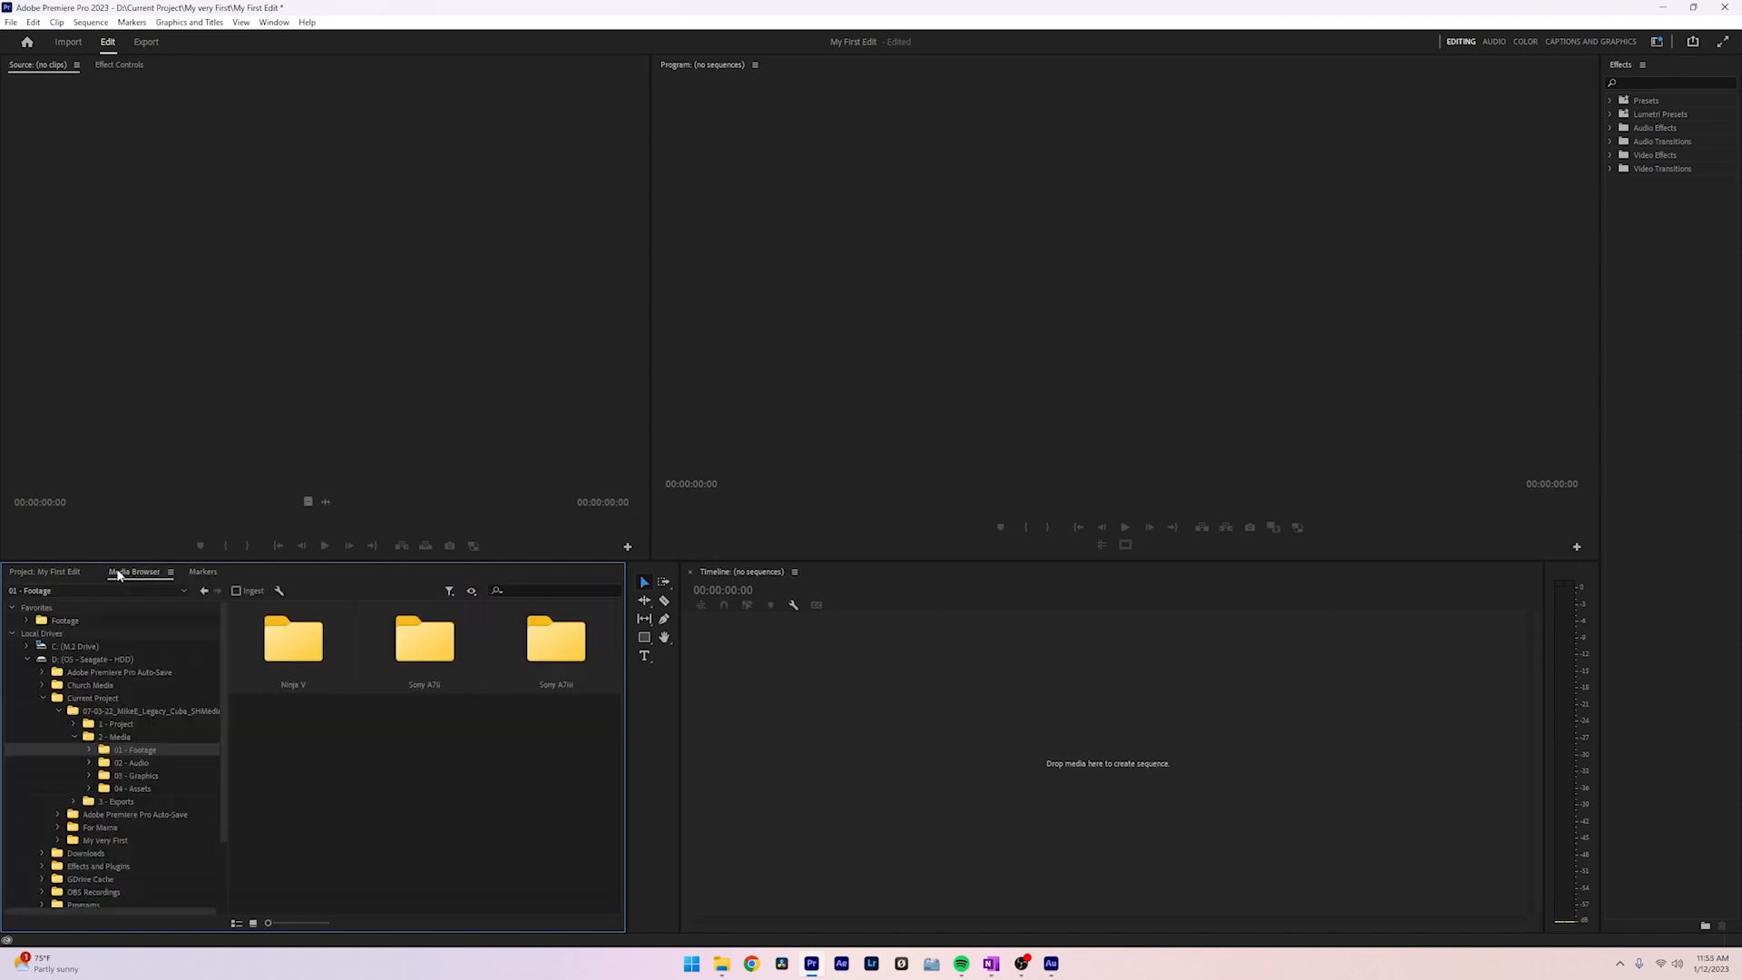
left_click(41, 571)
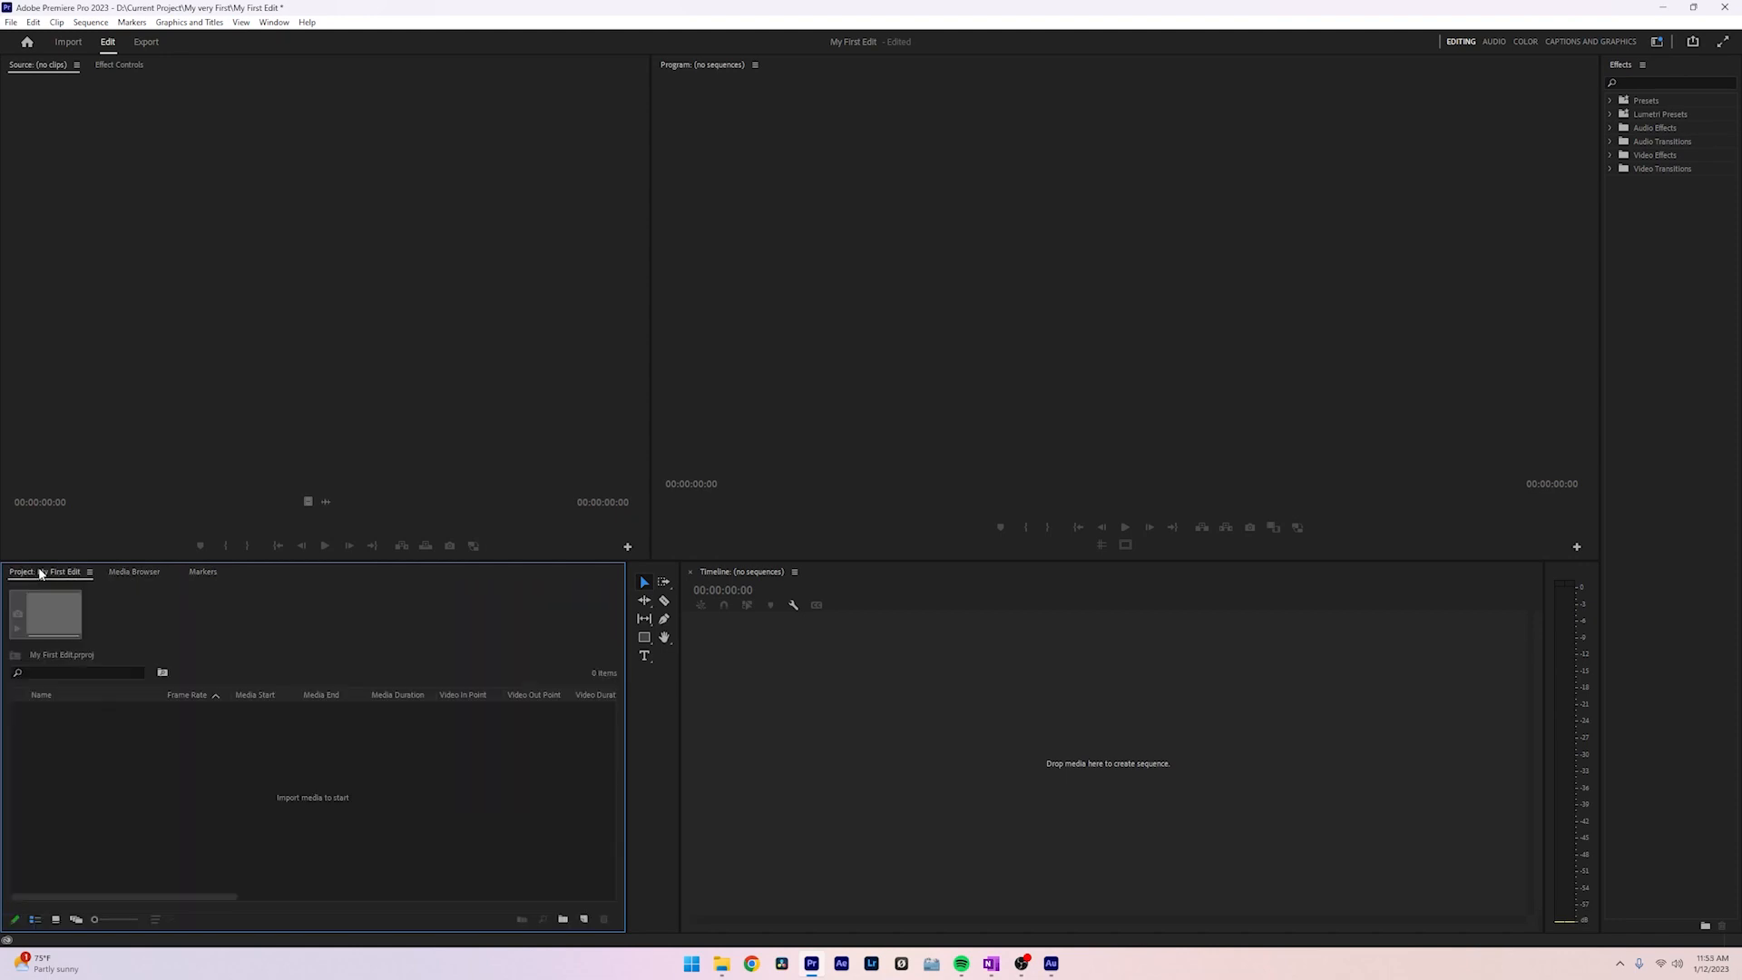
left_click(203, 571)
left_click(41, 573)
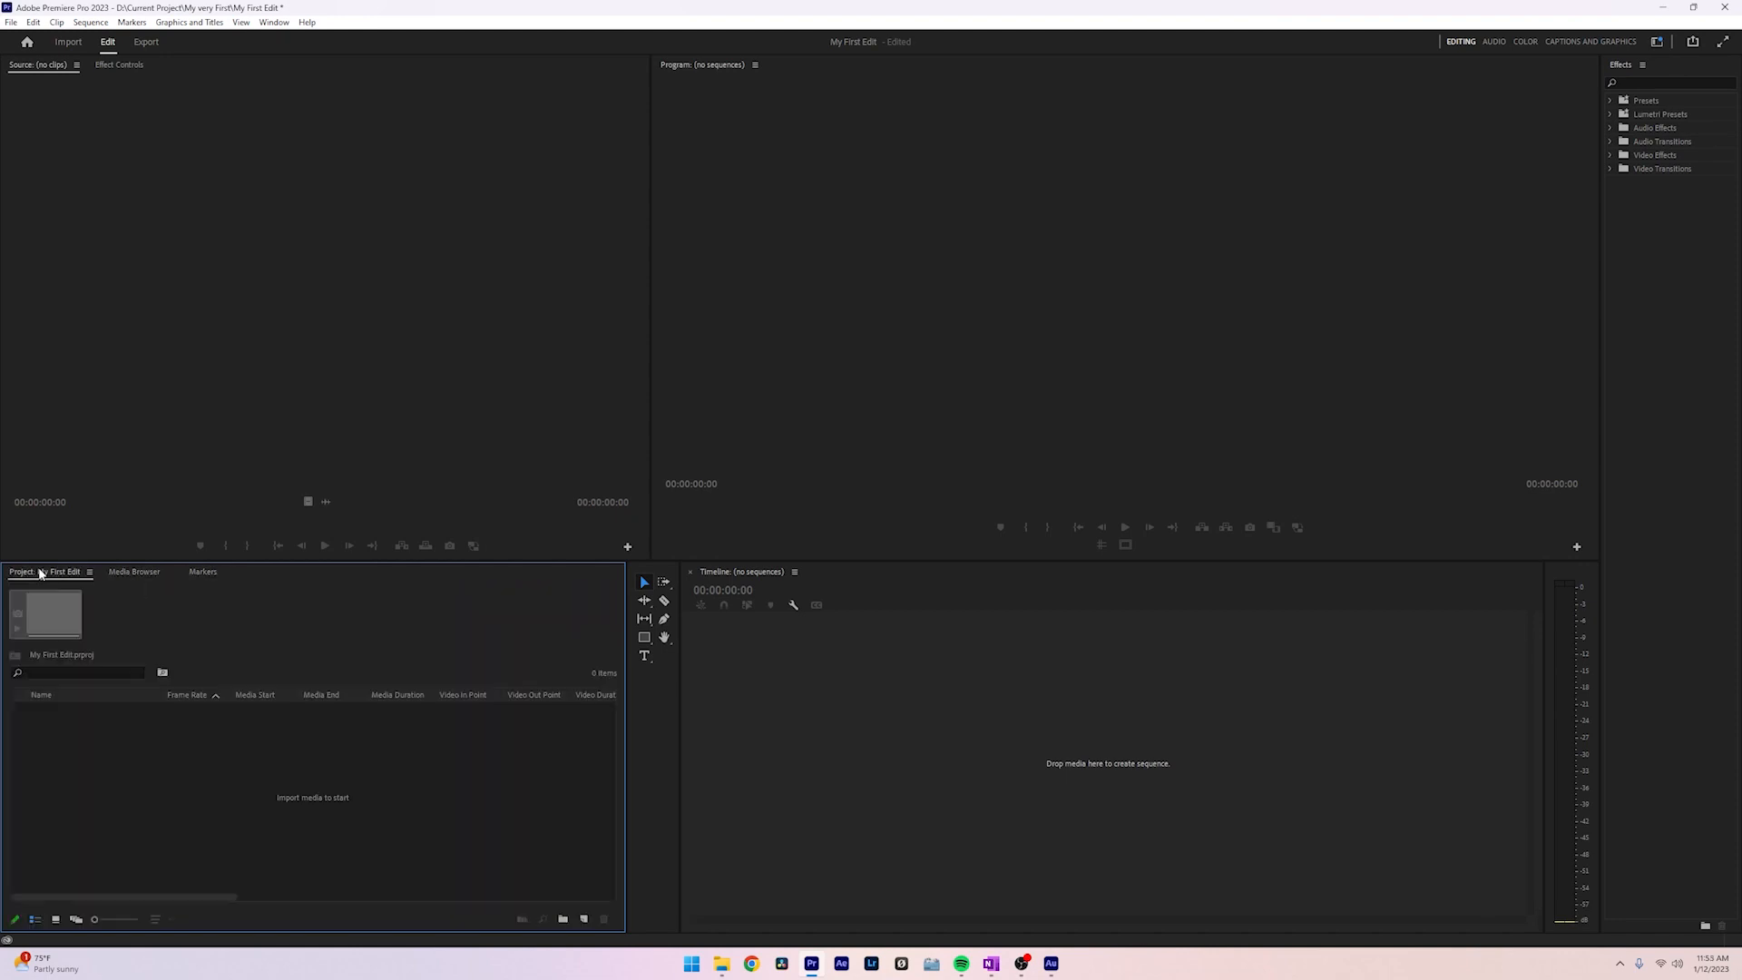
- Close the Markers panel and reopen it from the list of available panels
left_click(202, 572)
left_click(227, 572)
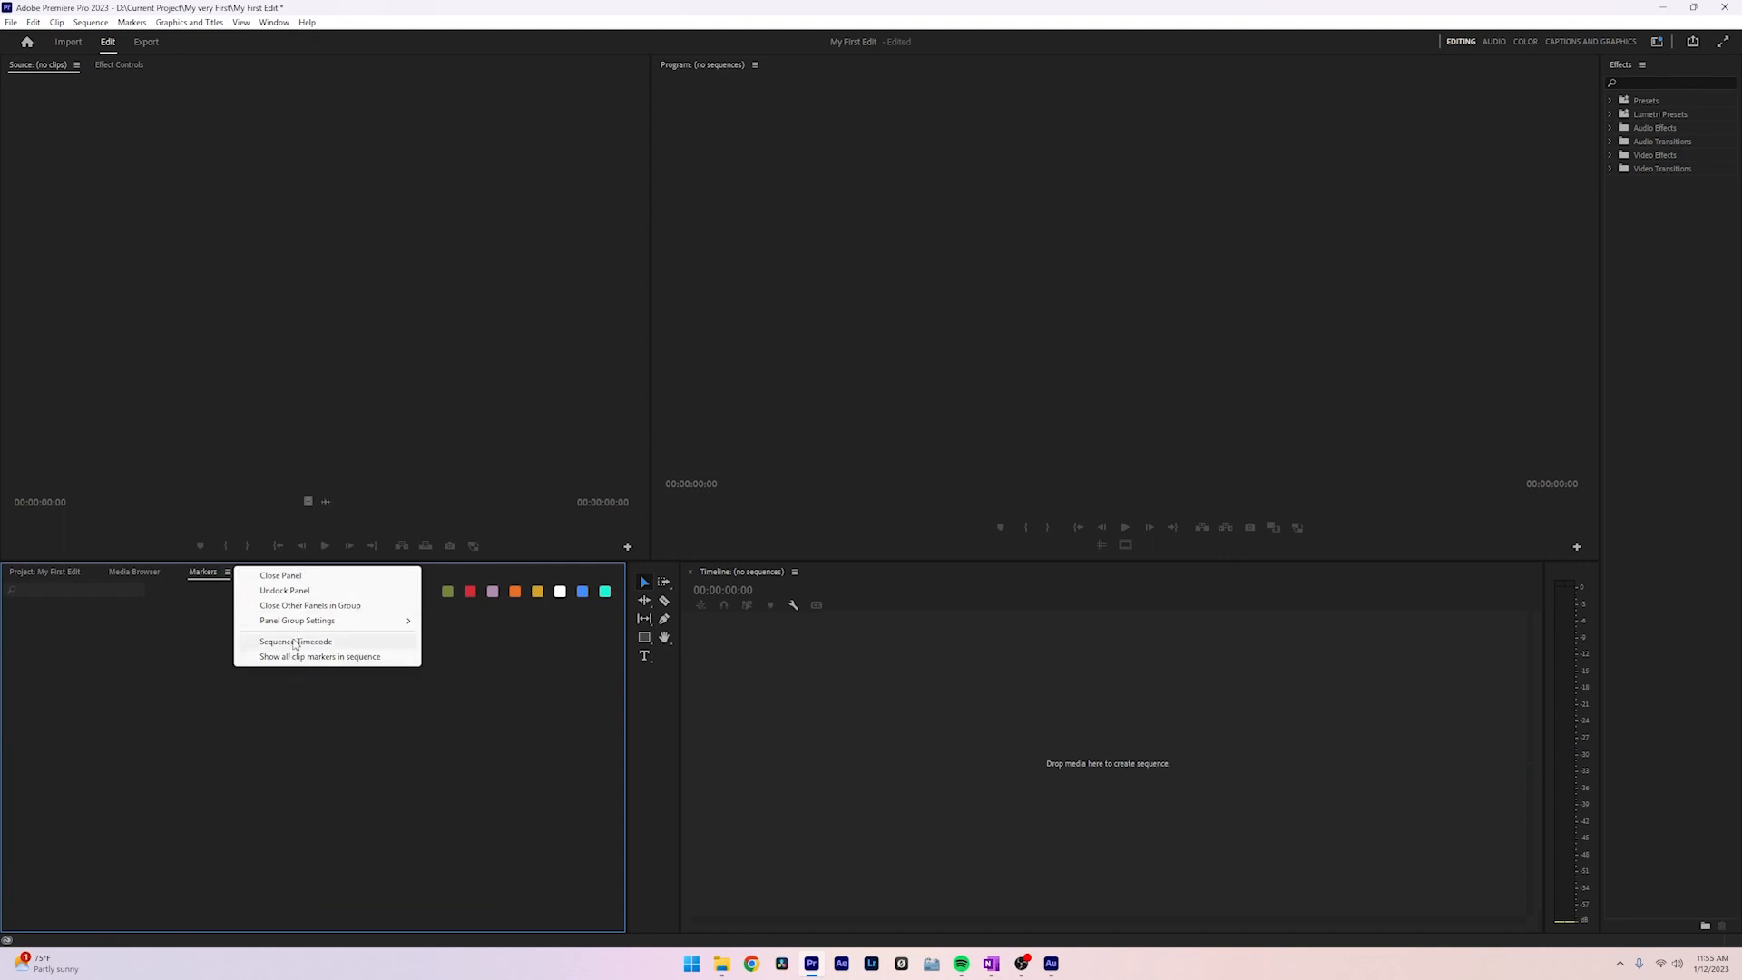
left_click(300, 579)
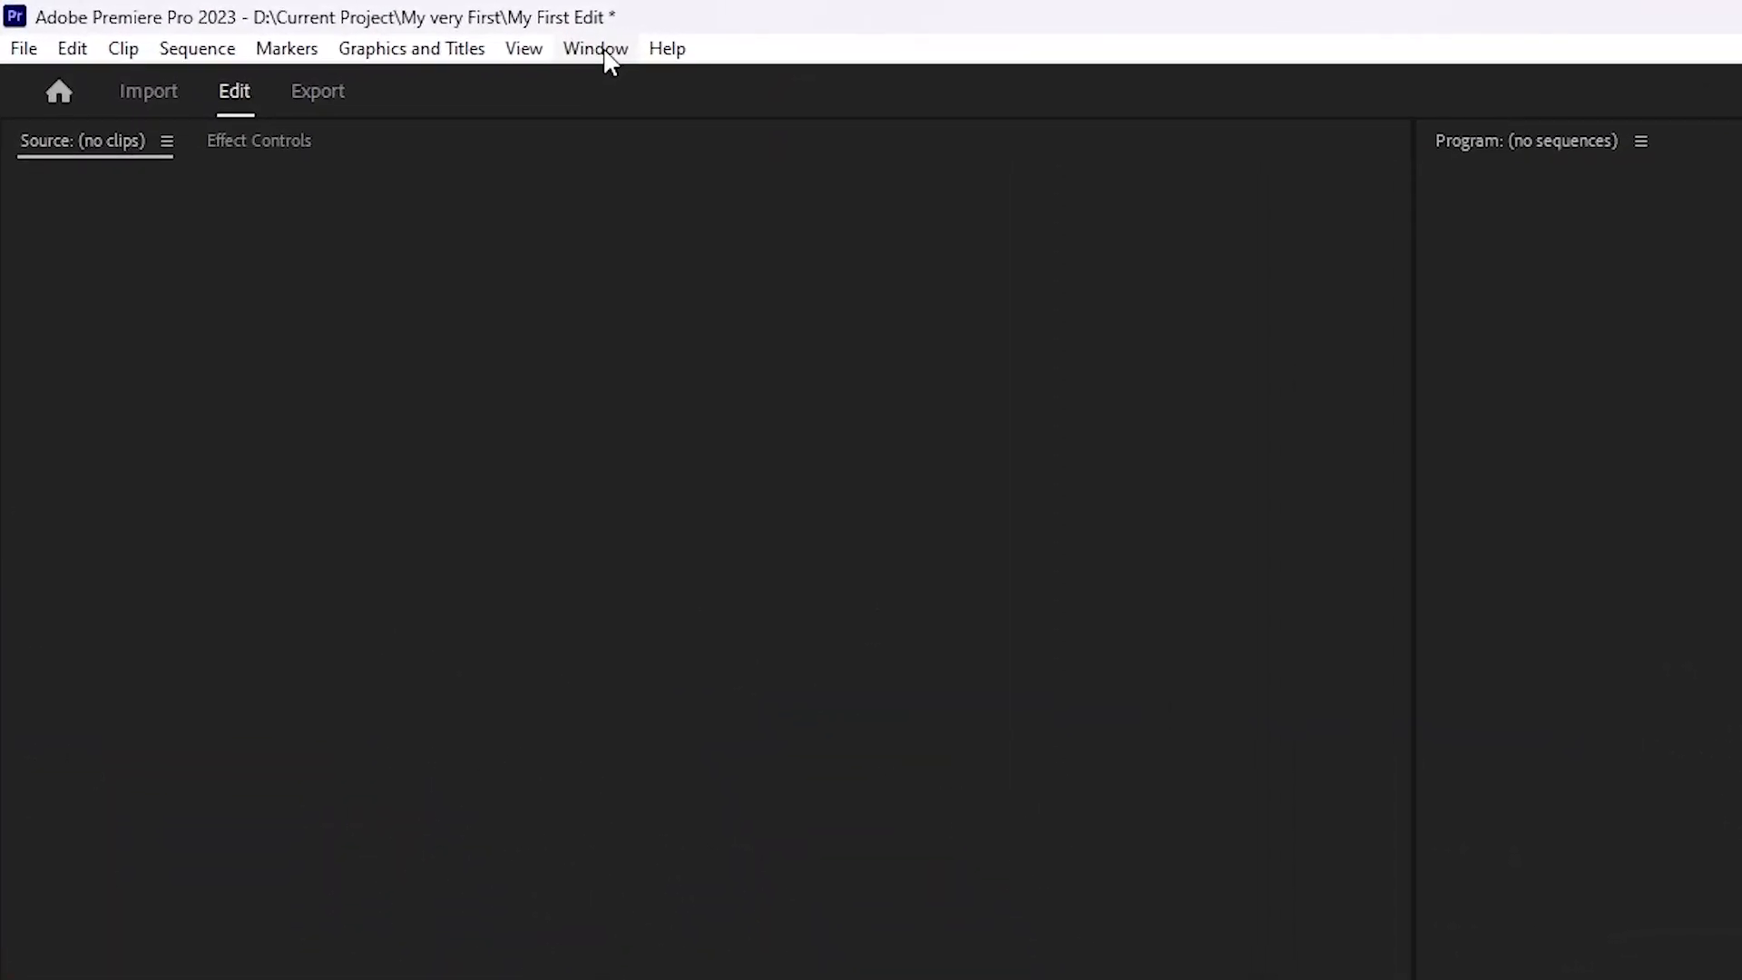
left_click(513, 46)
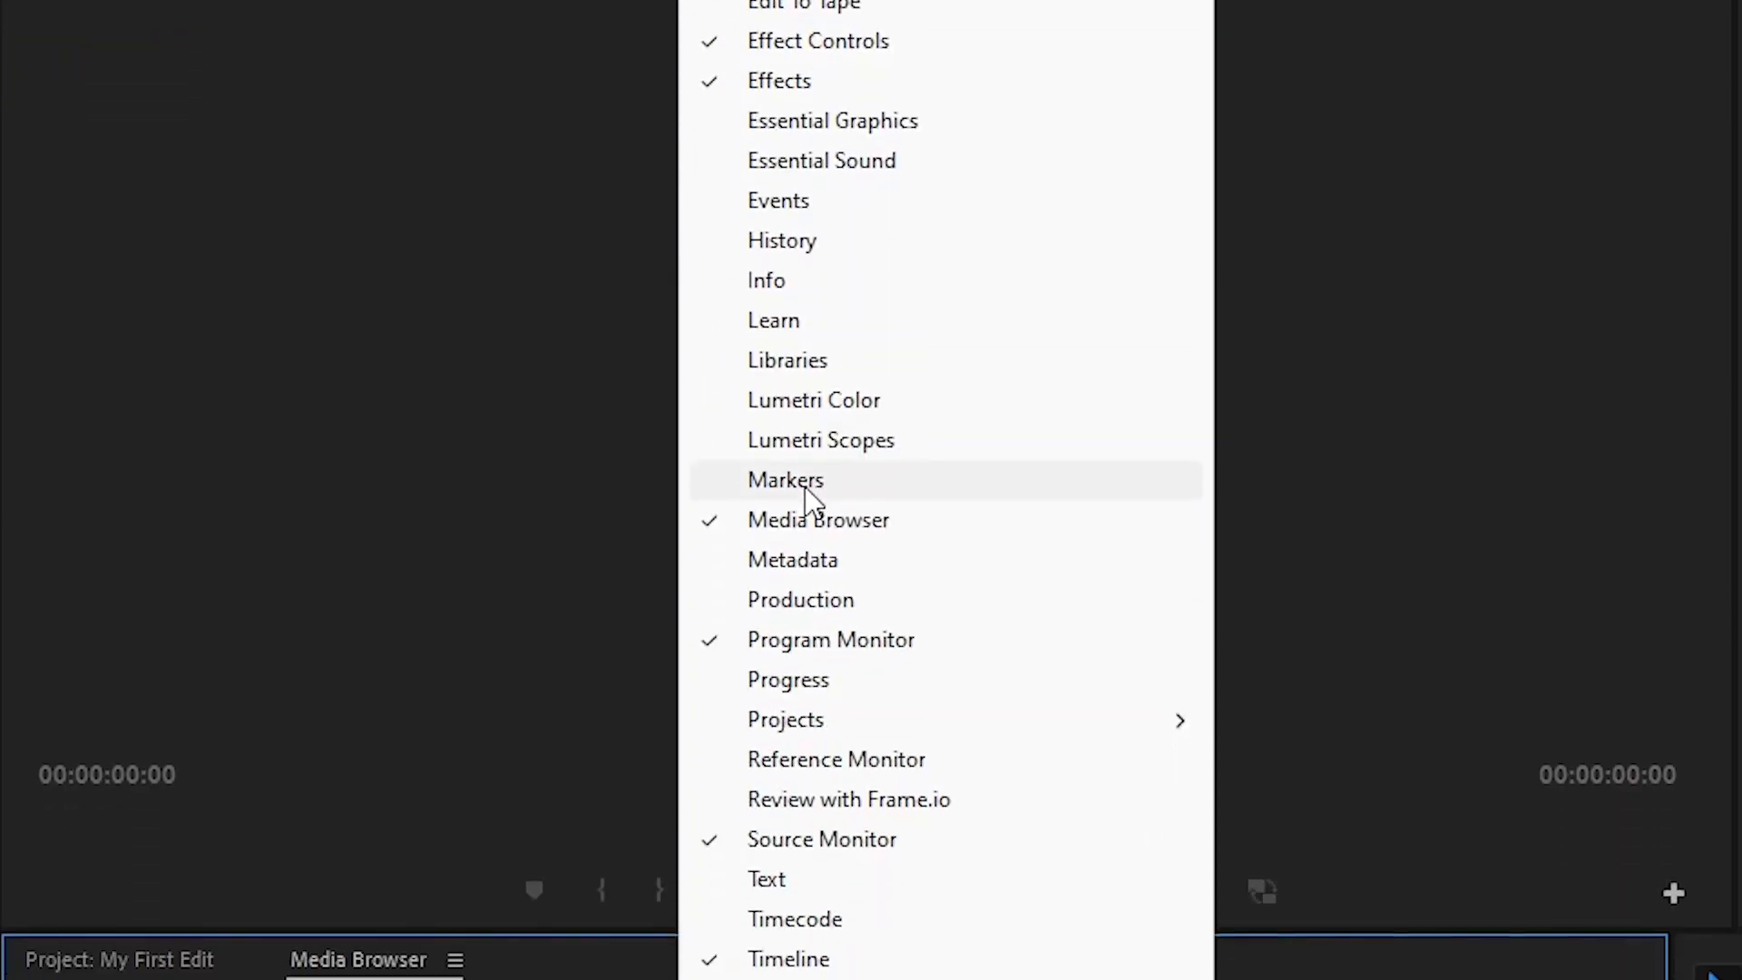
left_click(805, 495)
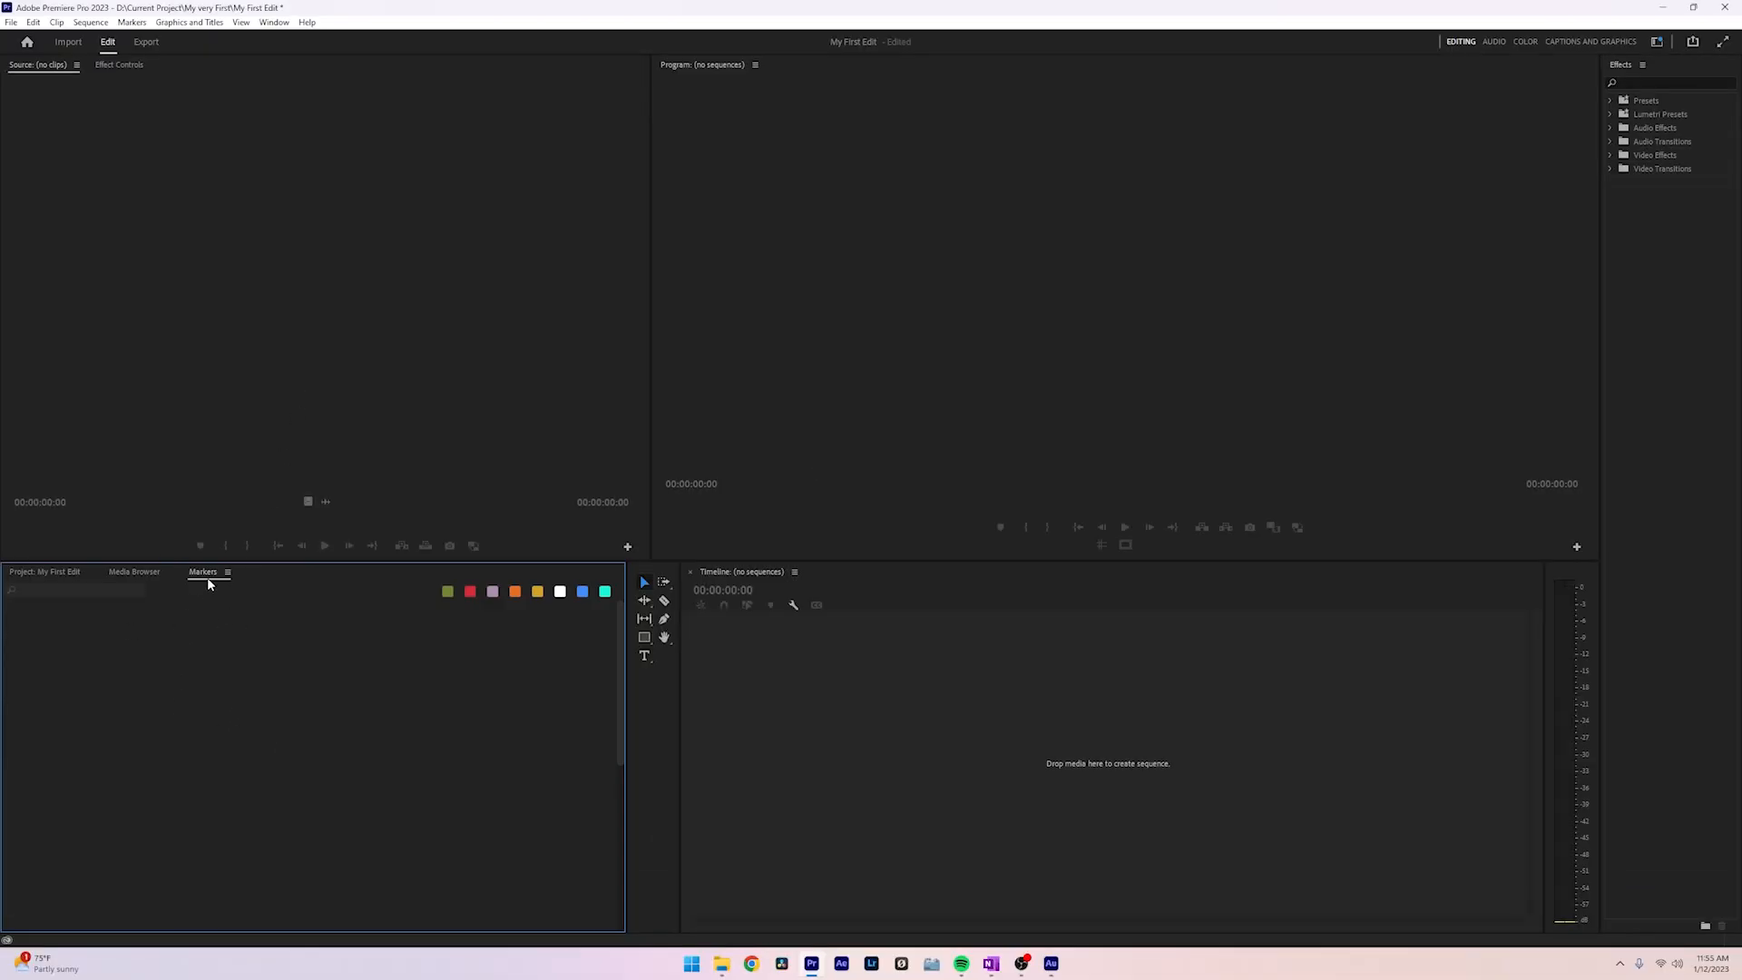
- Undock the Markers panel to float over the middle of the workspace, and dock it back in the Project panel group
left_click(227, 572)
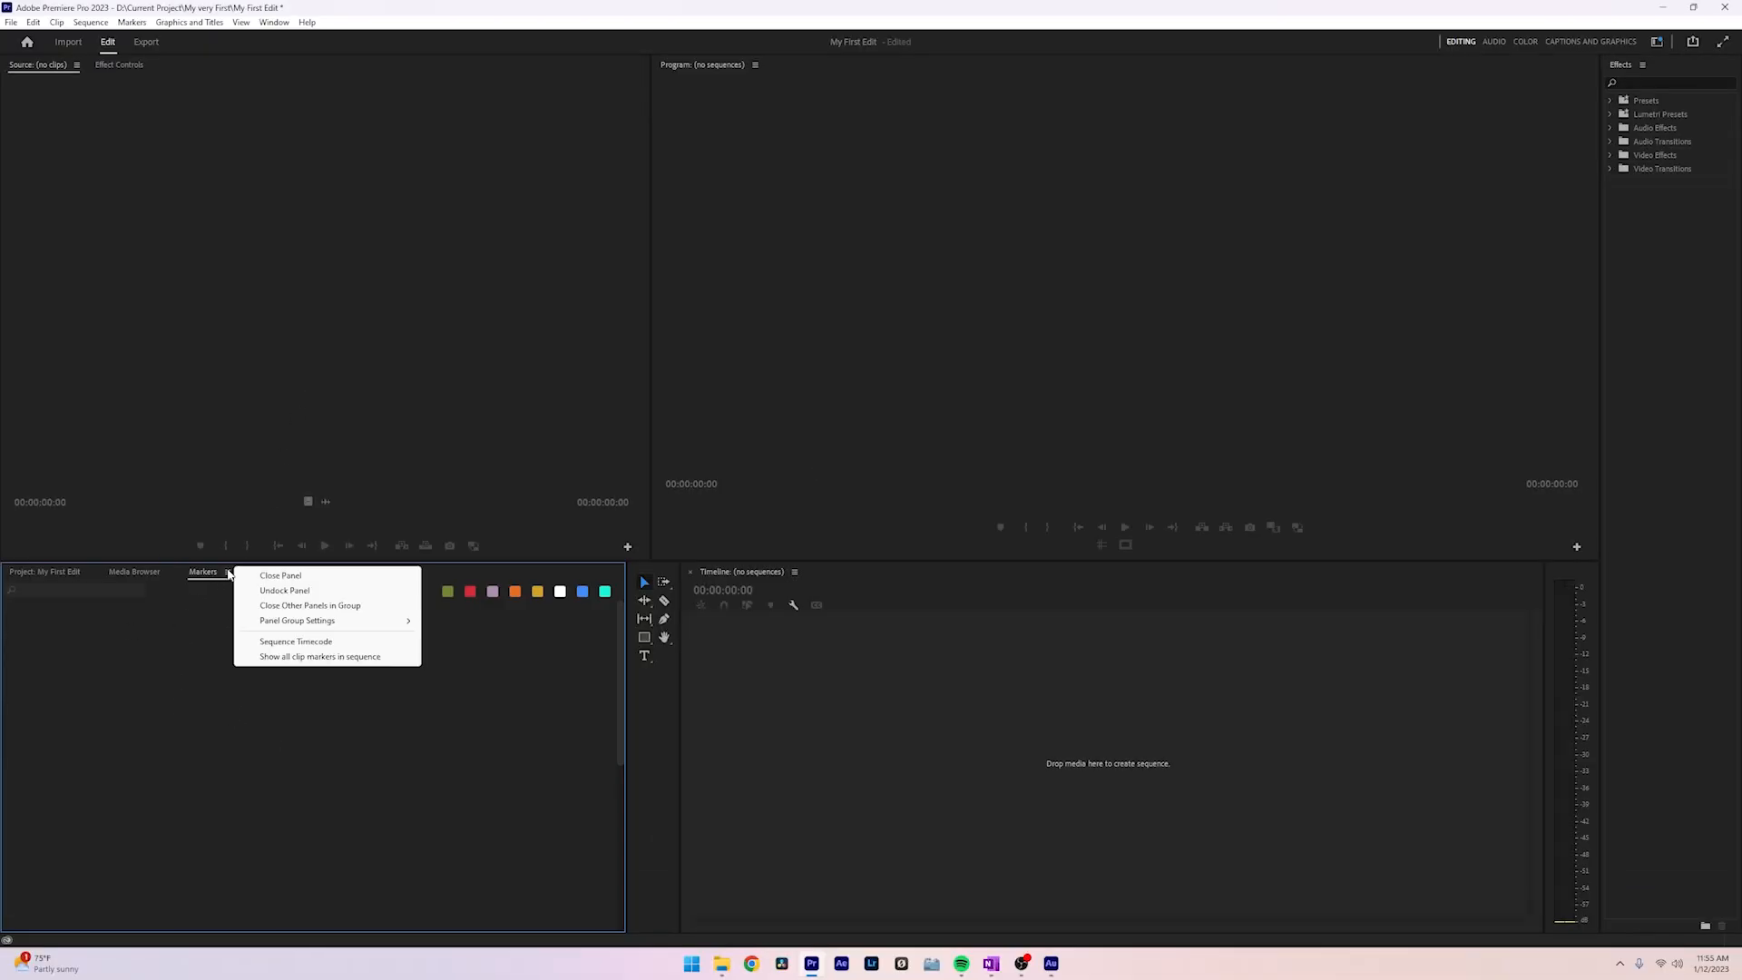
left_click(286, 590)
left_click_drag(150, 548, 368, 321)
left_click_drag(481, 324, 884, 262)
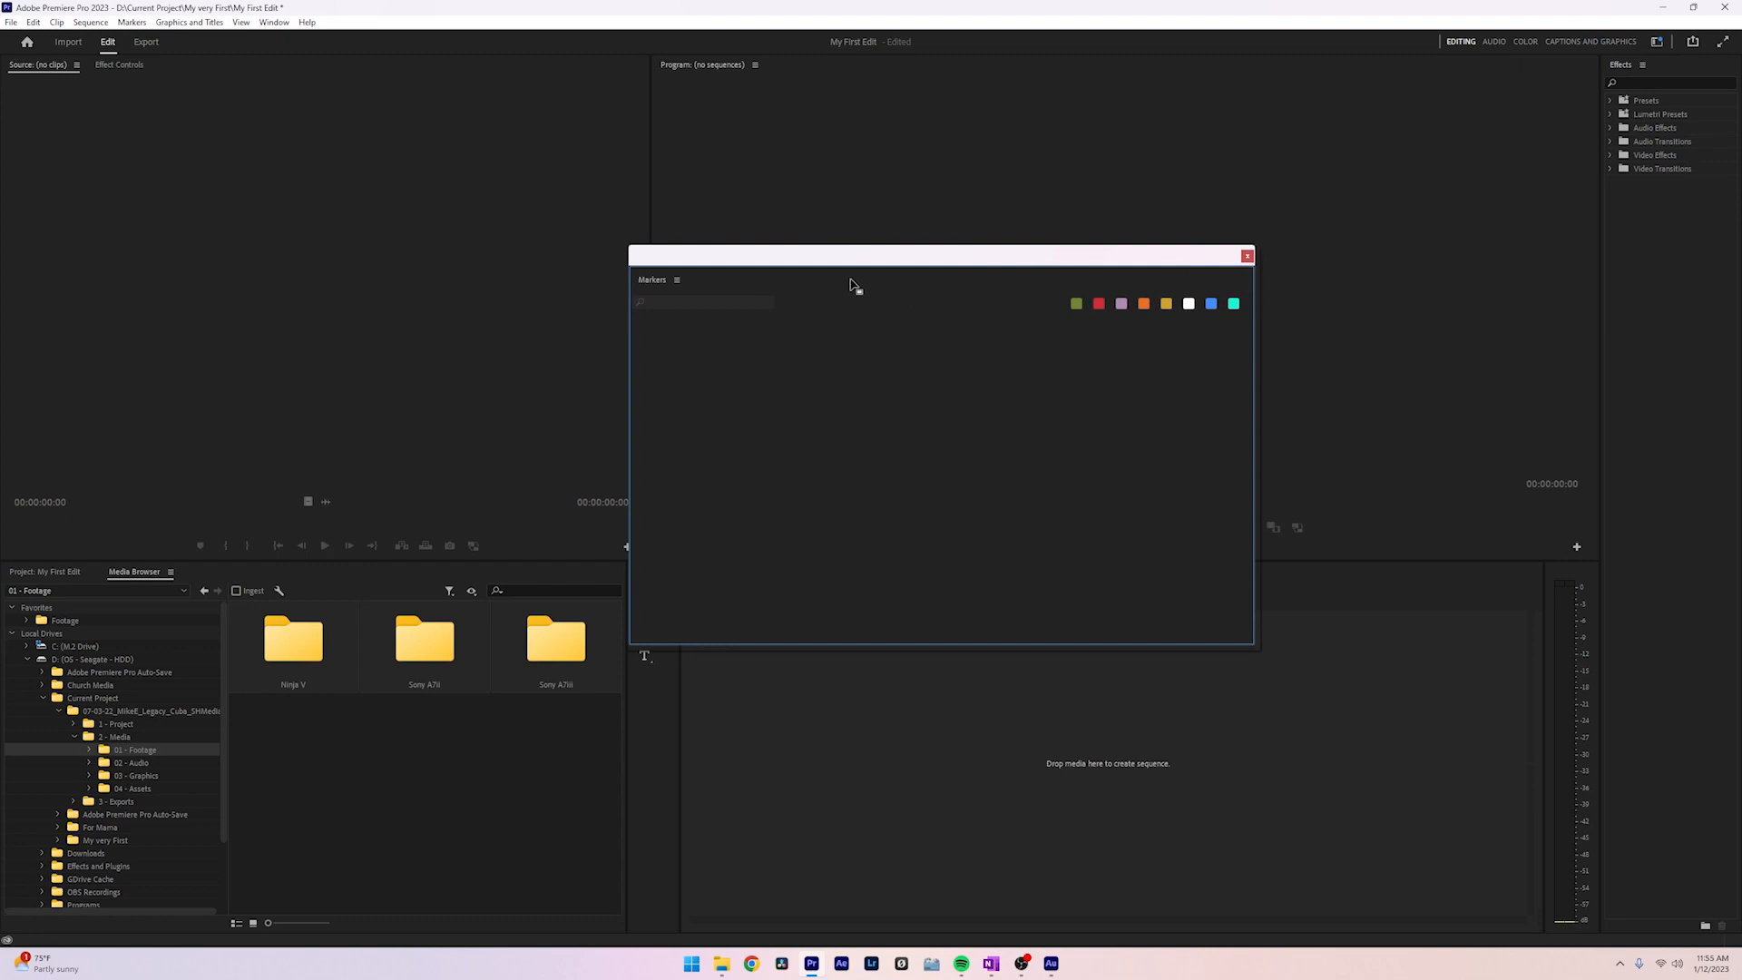
left_click_drag(852, 284, 234, 732)
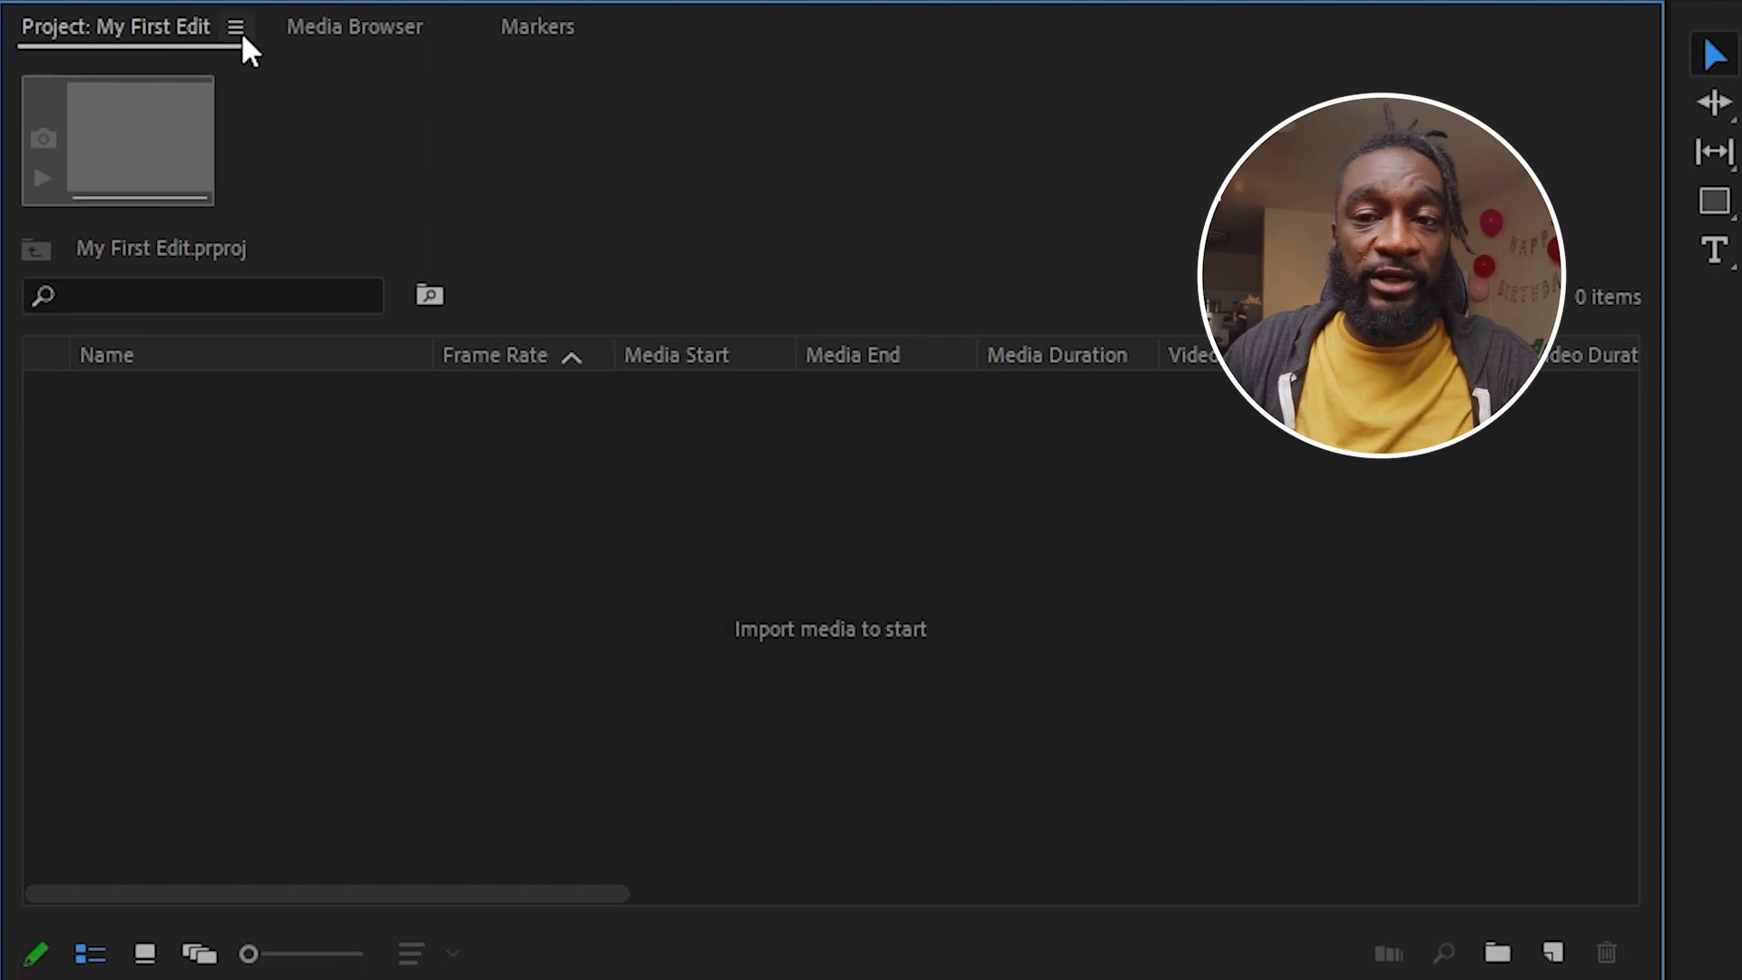
- Create a bin named "01 Footage" in the project
left_click(1498, 953)
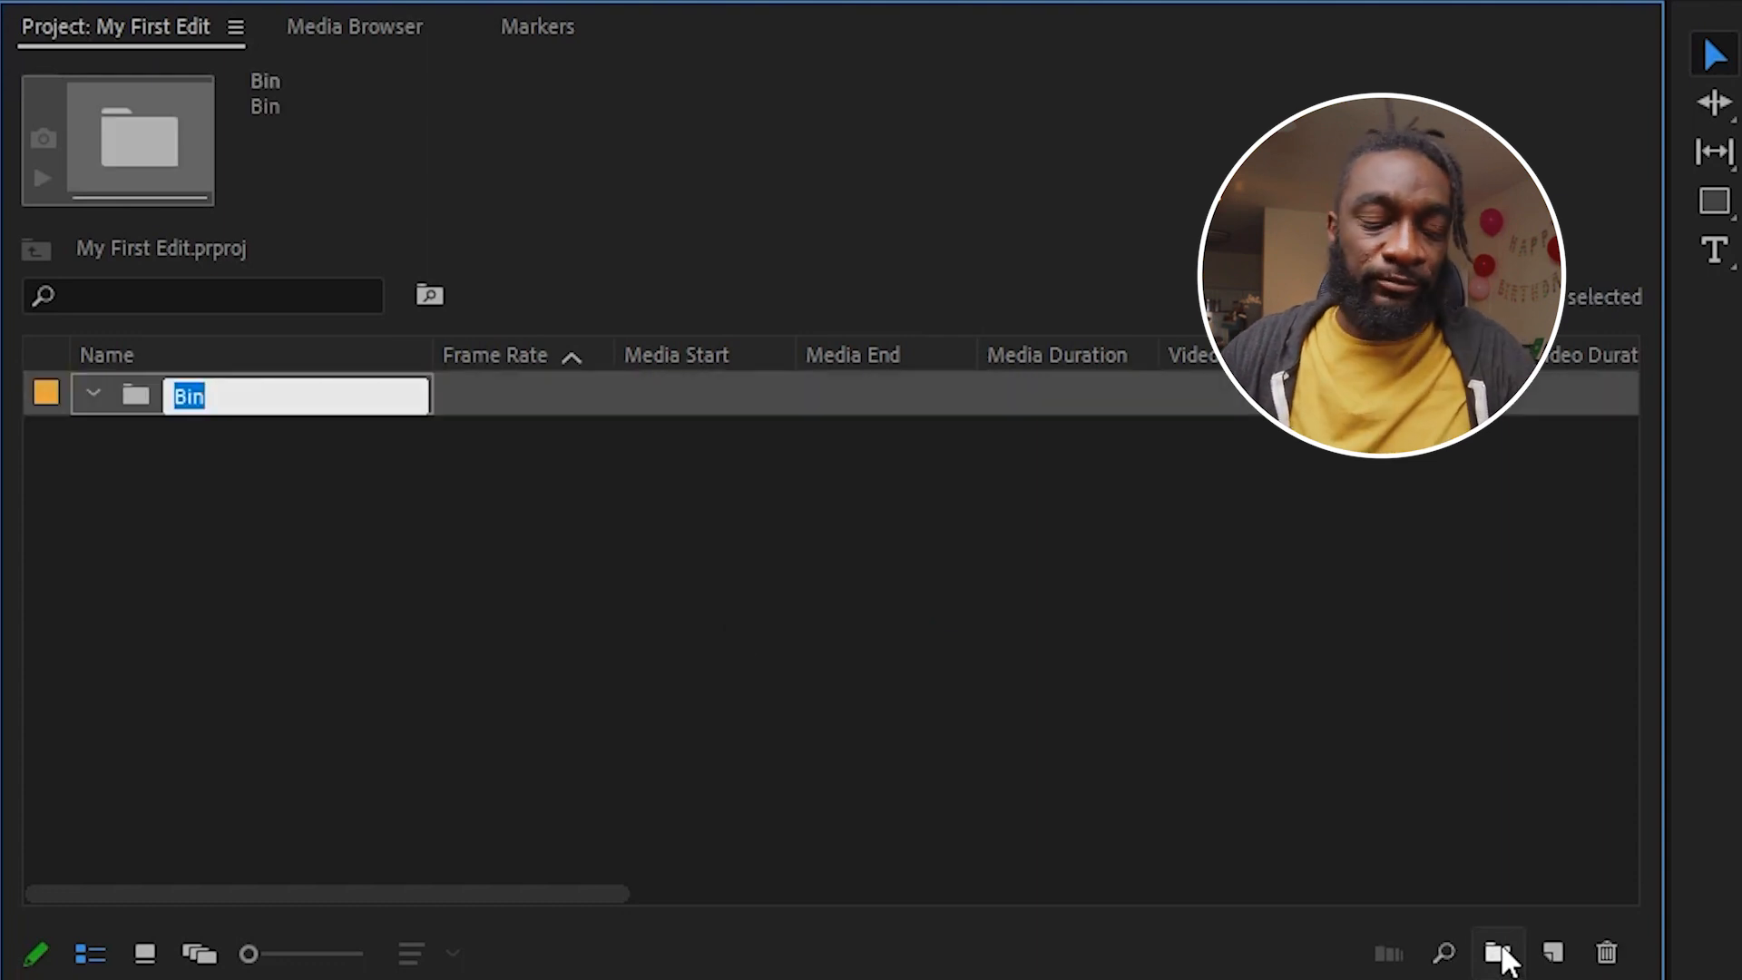
type("F")
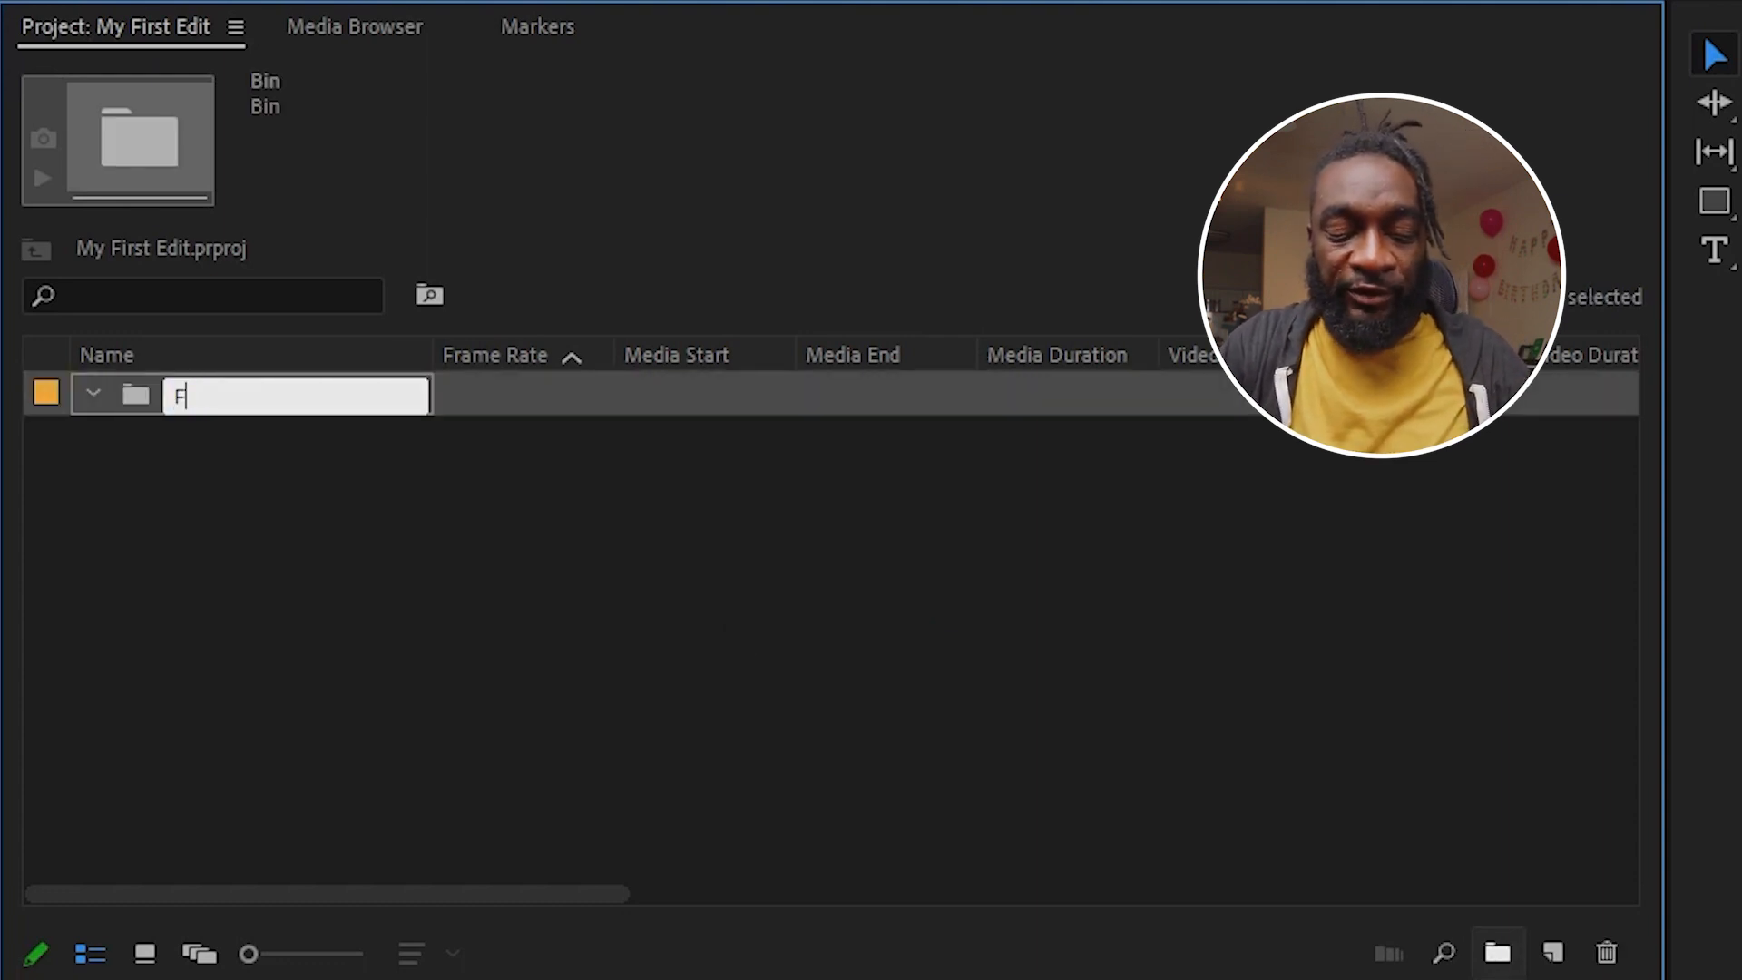
type("ootage")
key("Left")
key("Left")
key("Left")
key("Left")
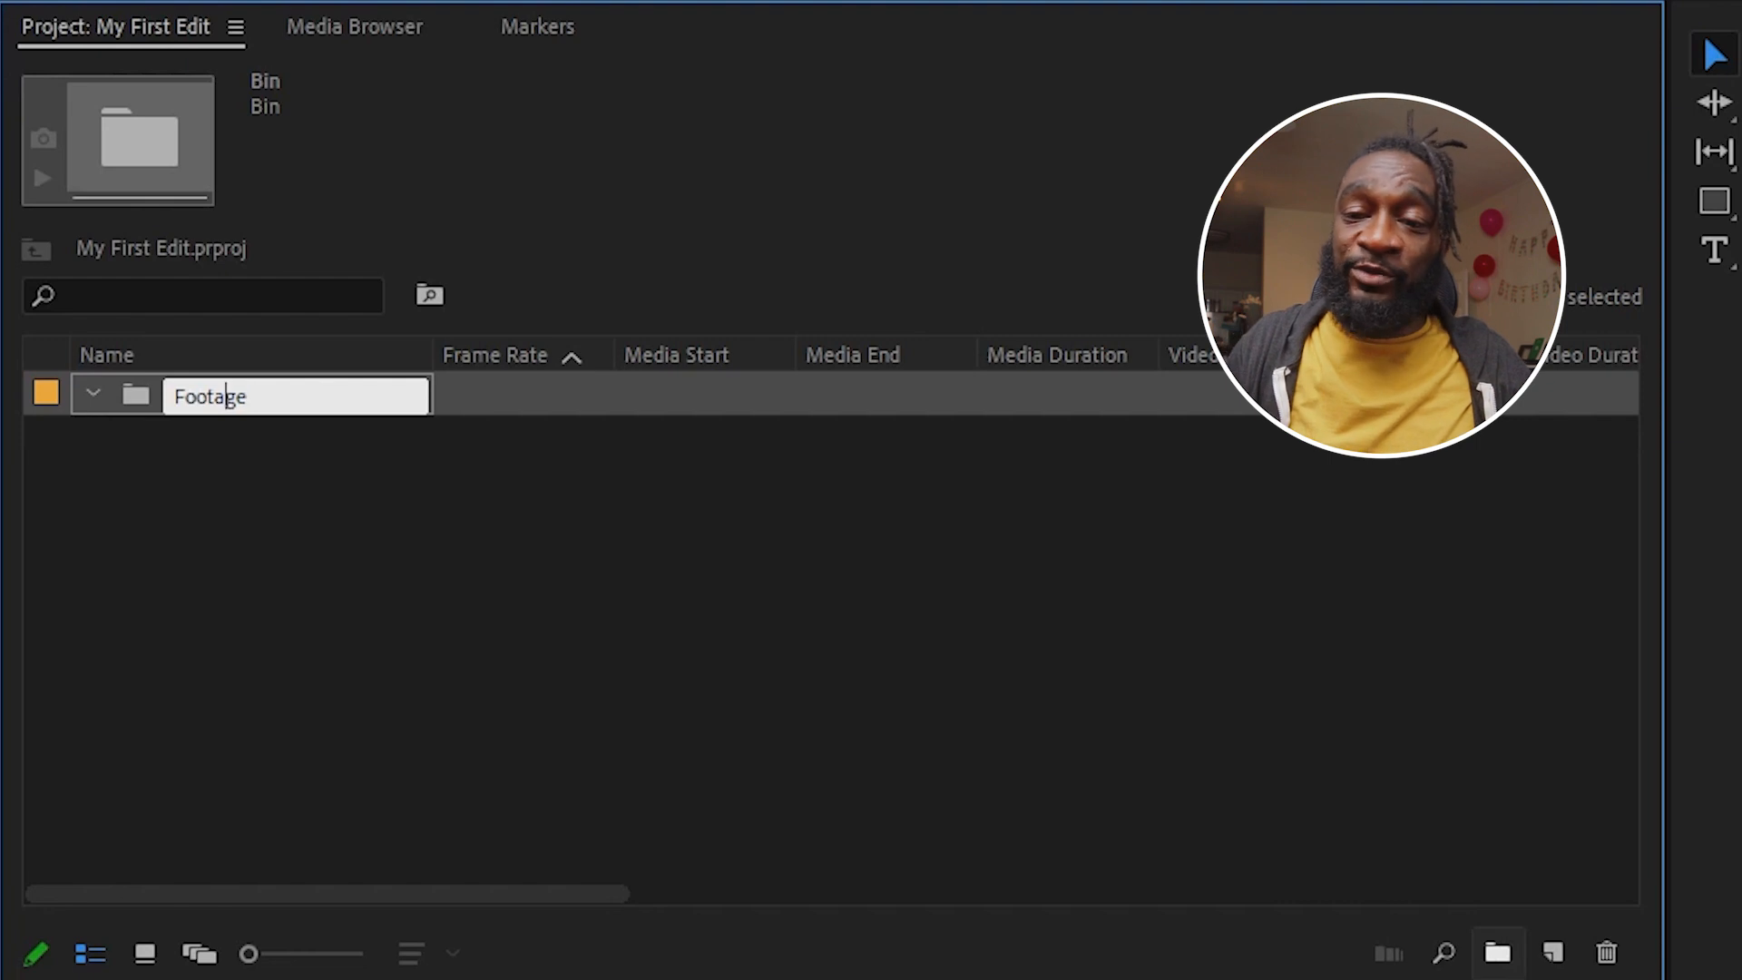
key("Home")
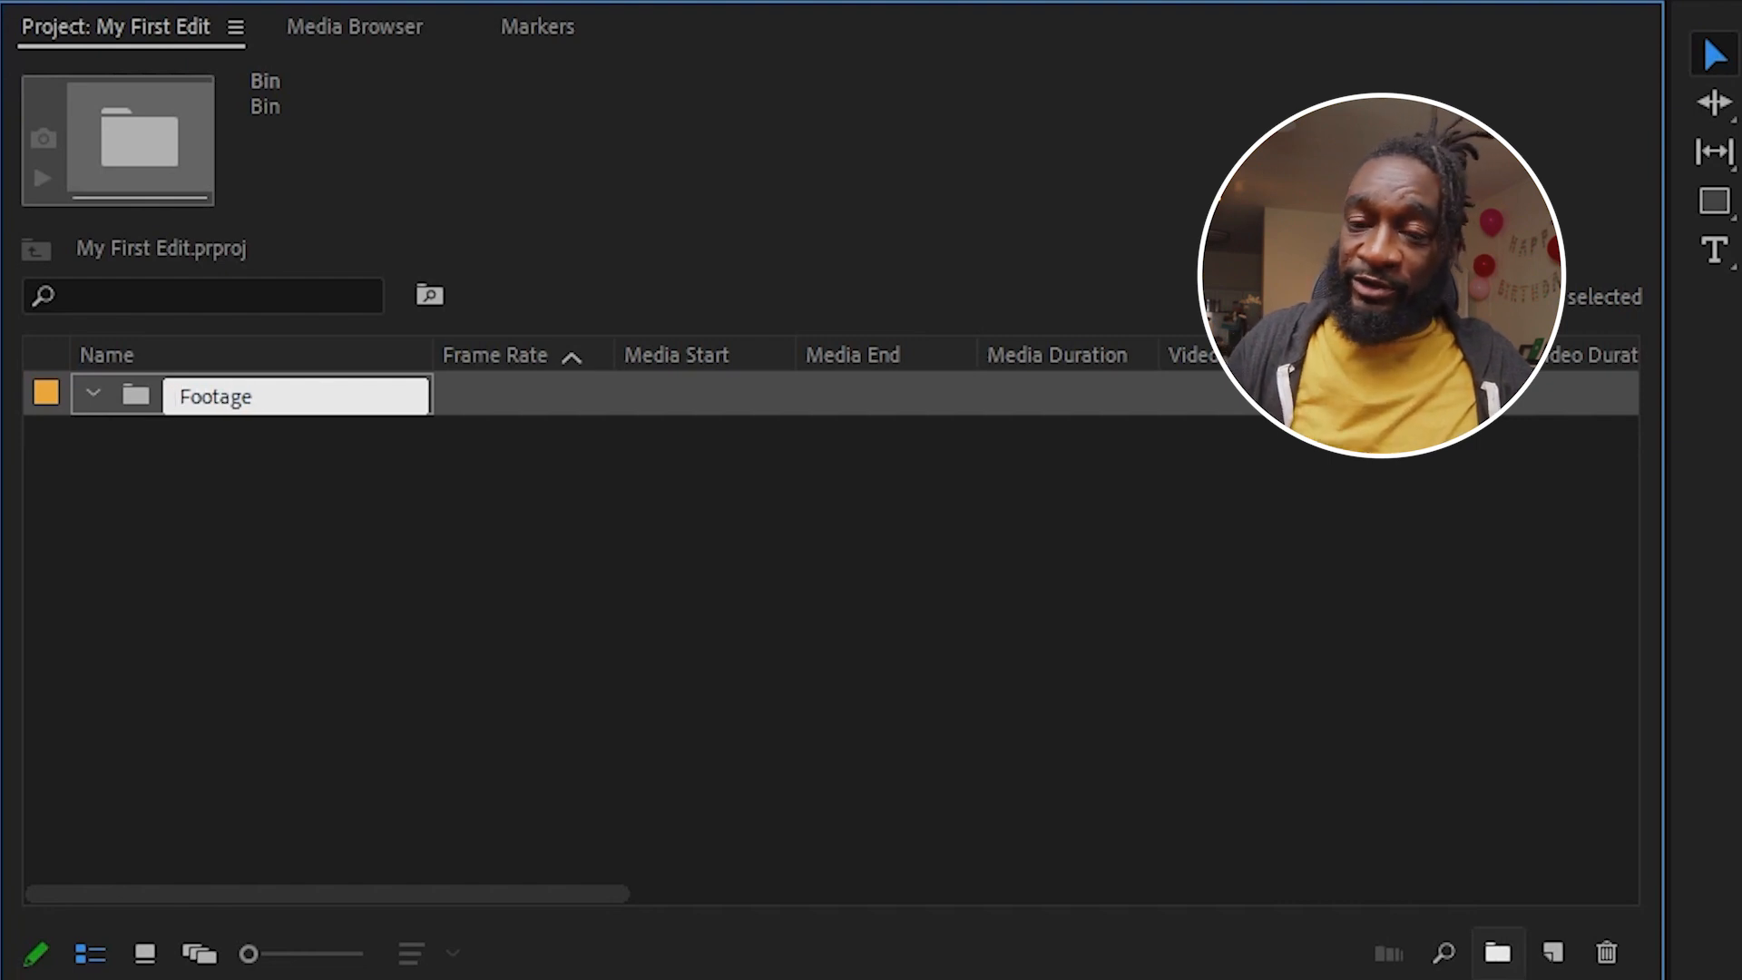
type("01")
key("Return")
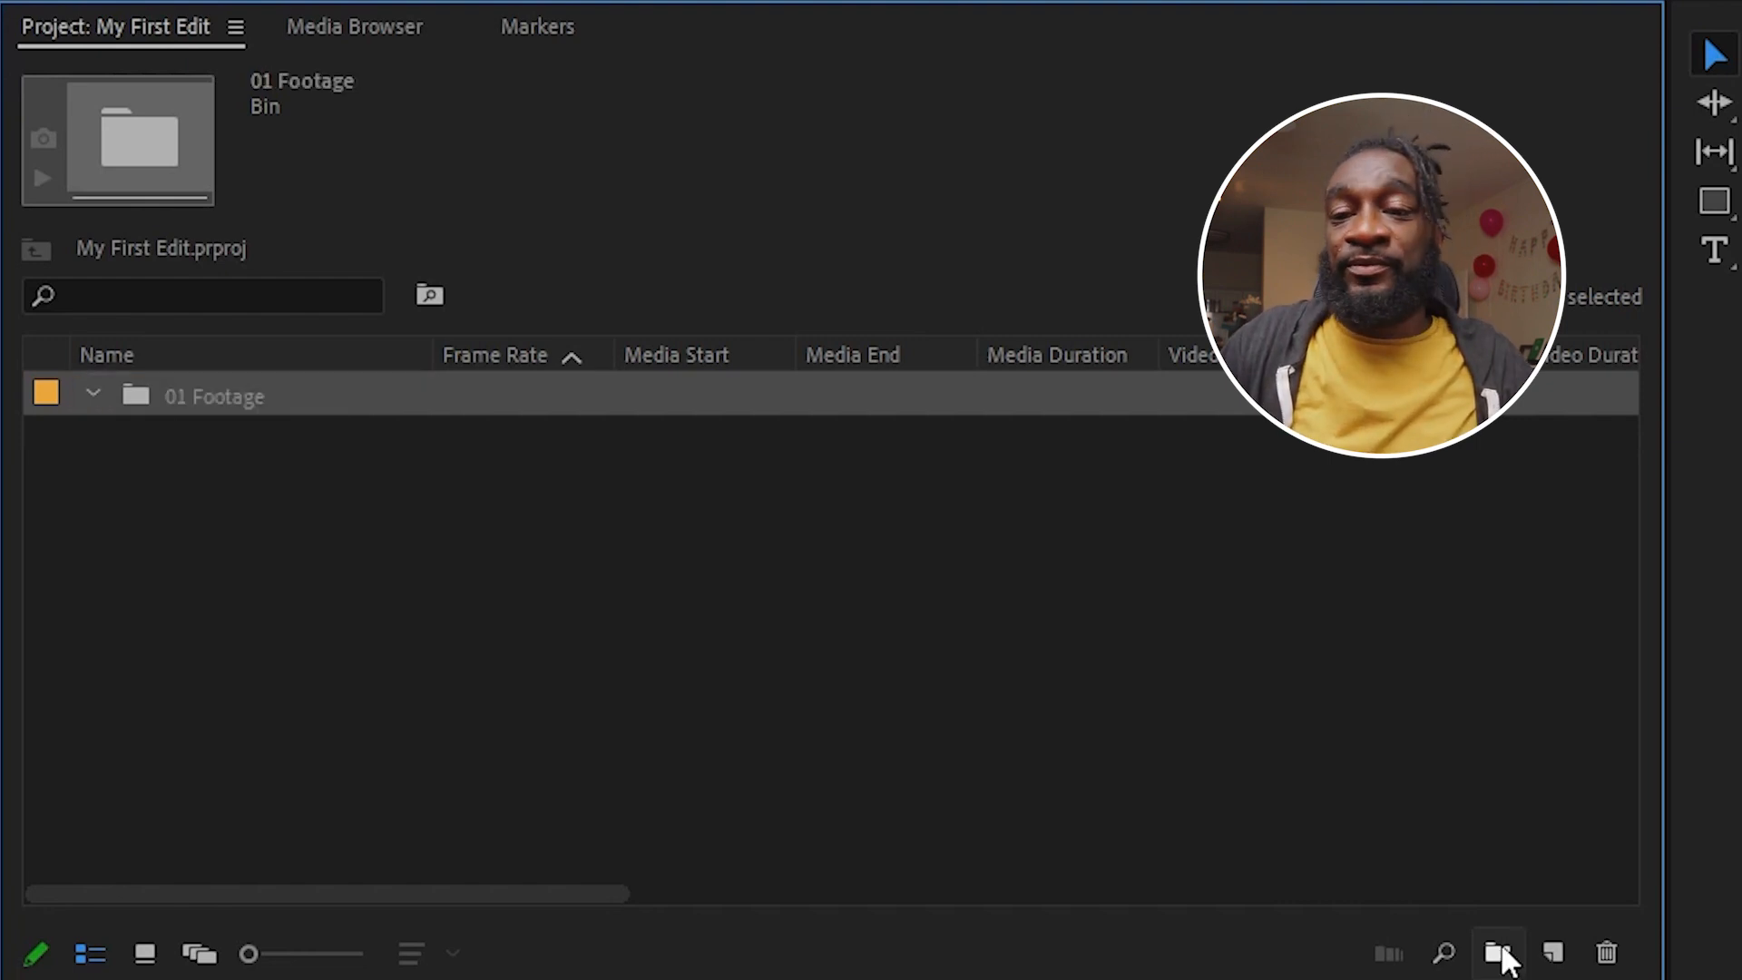
- Add a second bin named "02 Audio" at the top level of the project
right_click(737, 590)
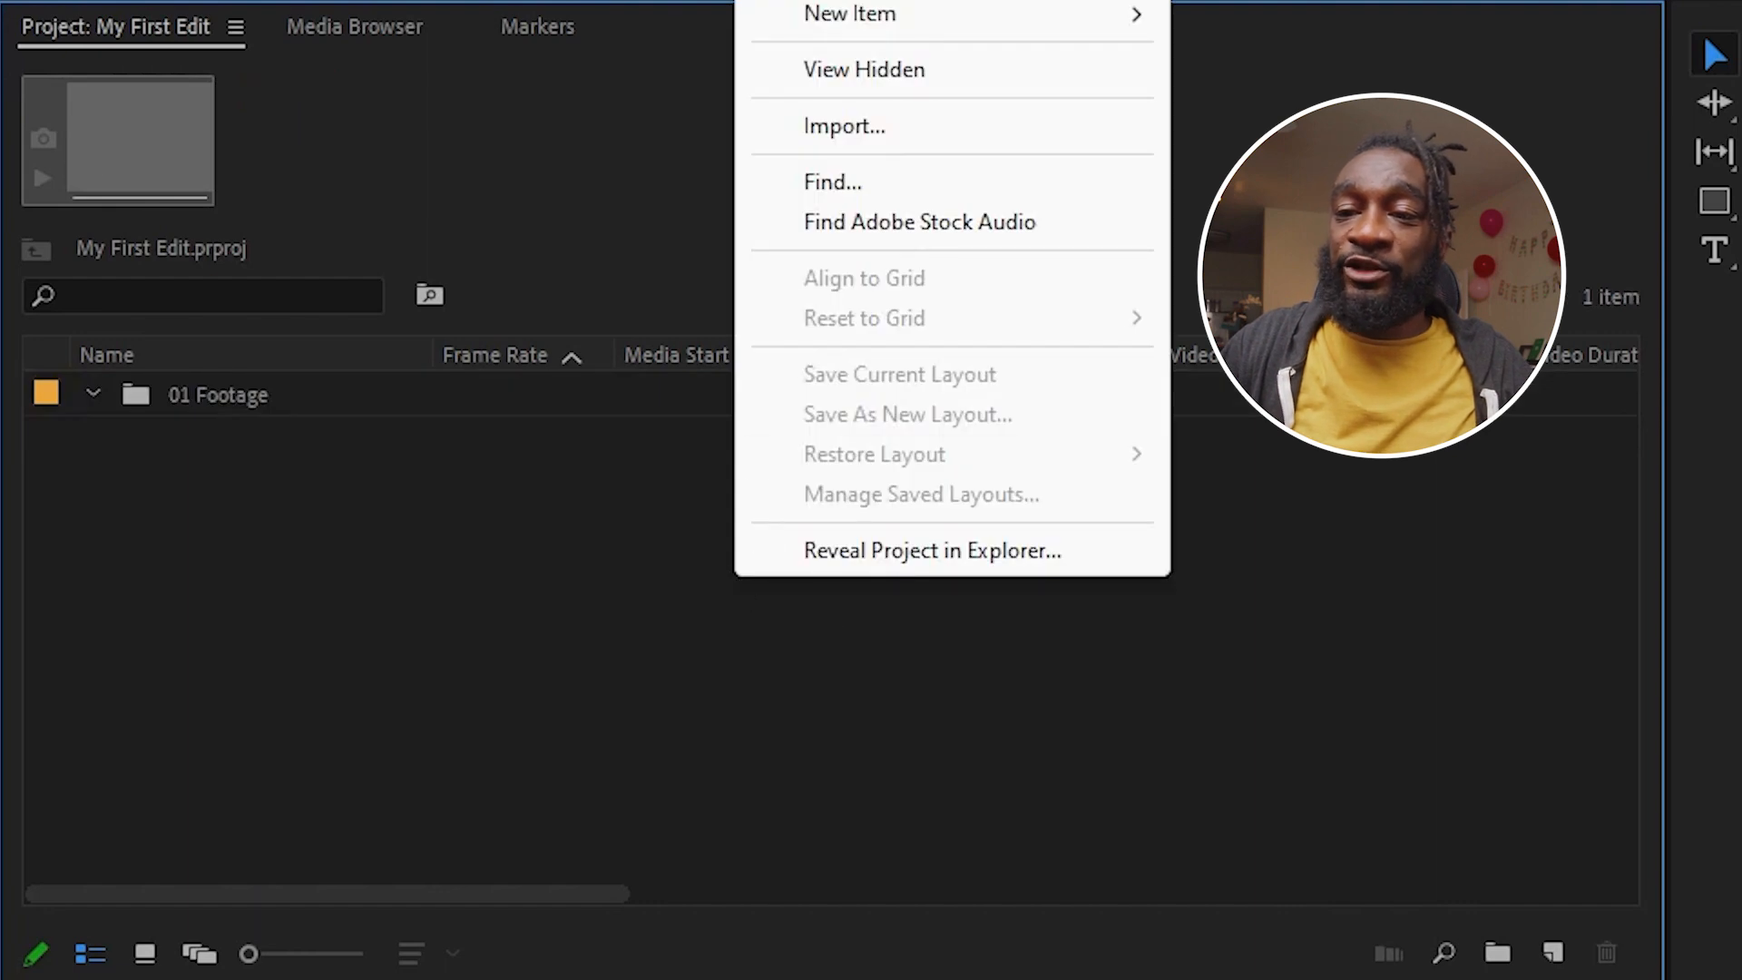
left_click(951, 1)
type("02 Audio")
key("Return")
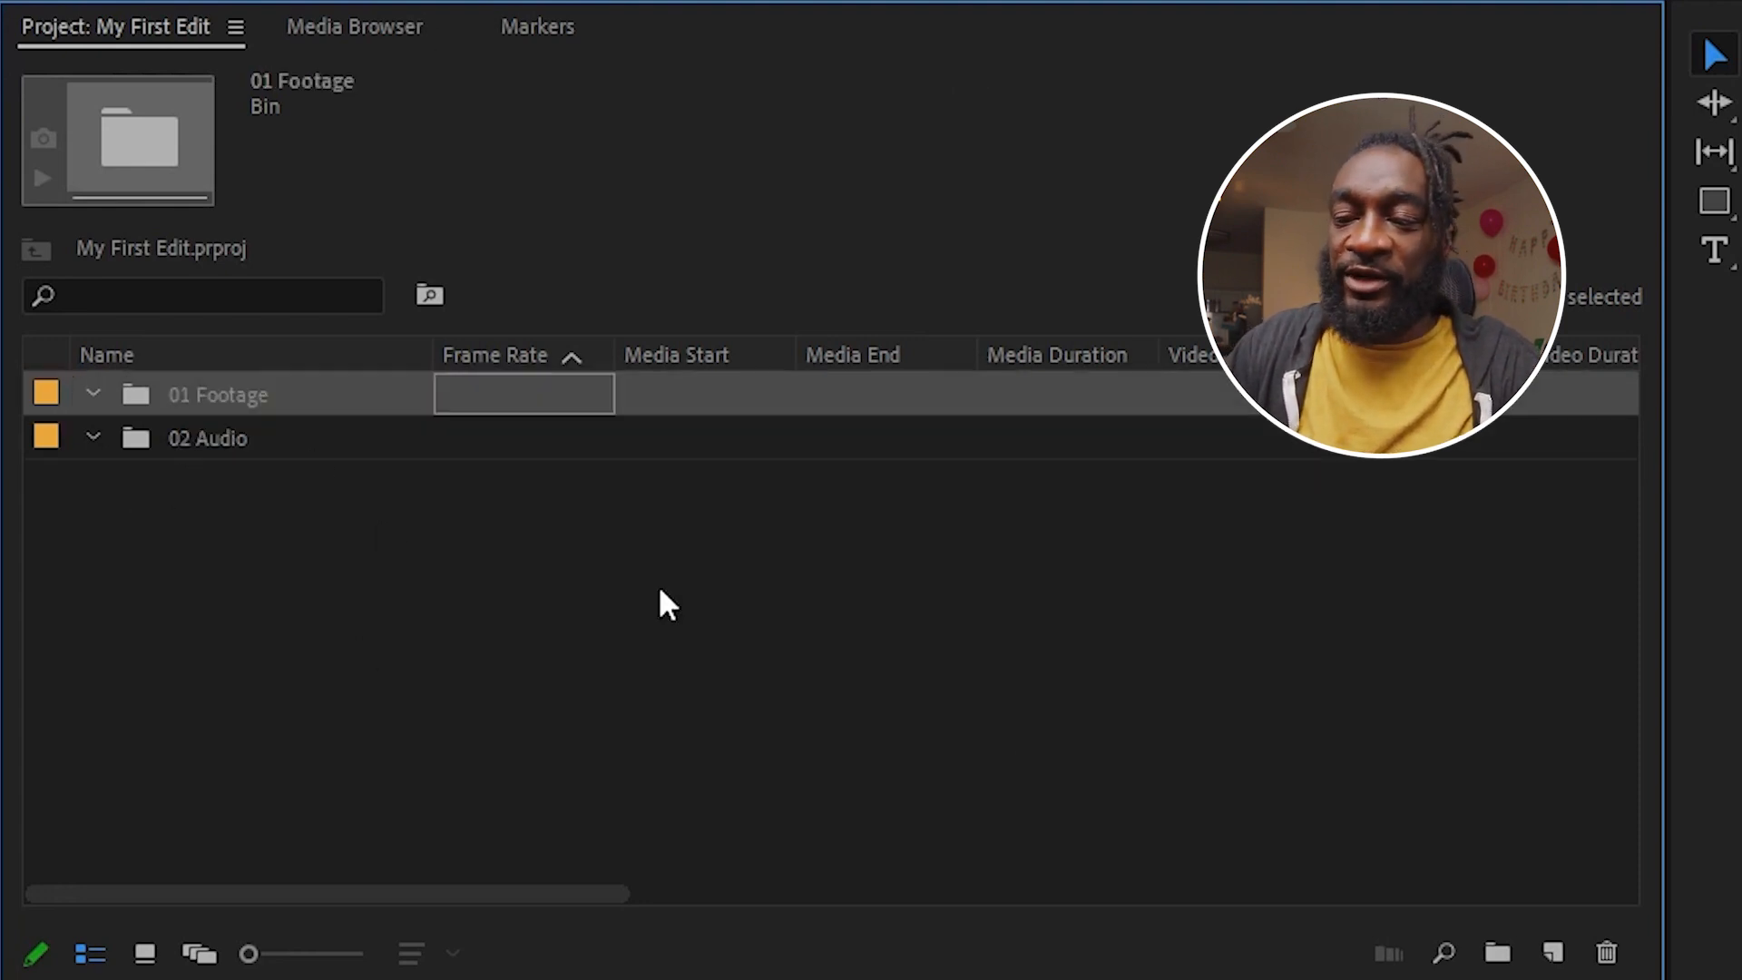
- Open the 01 Footage bin in its own tab in the Project panel group
right_click(327, 544)
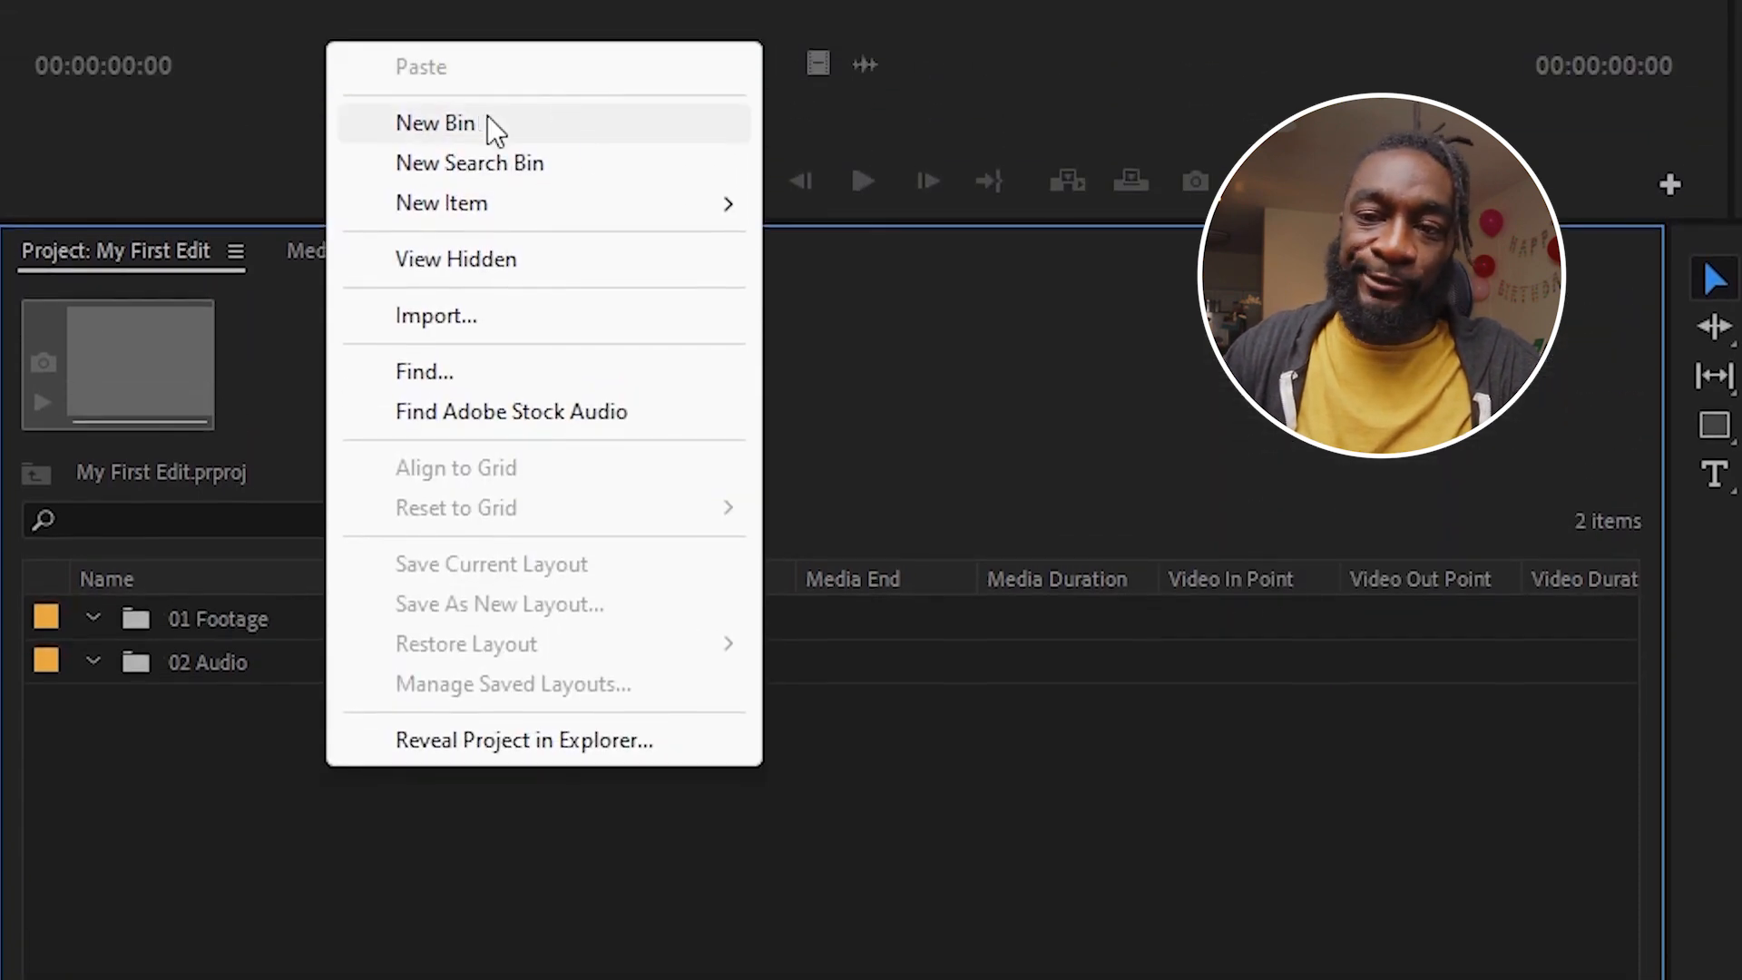
left_click(847, 800)
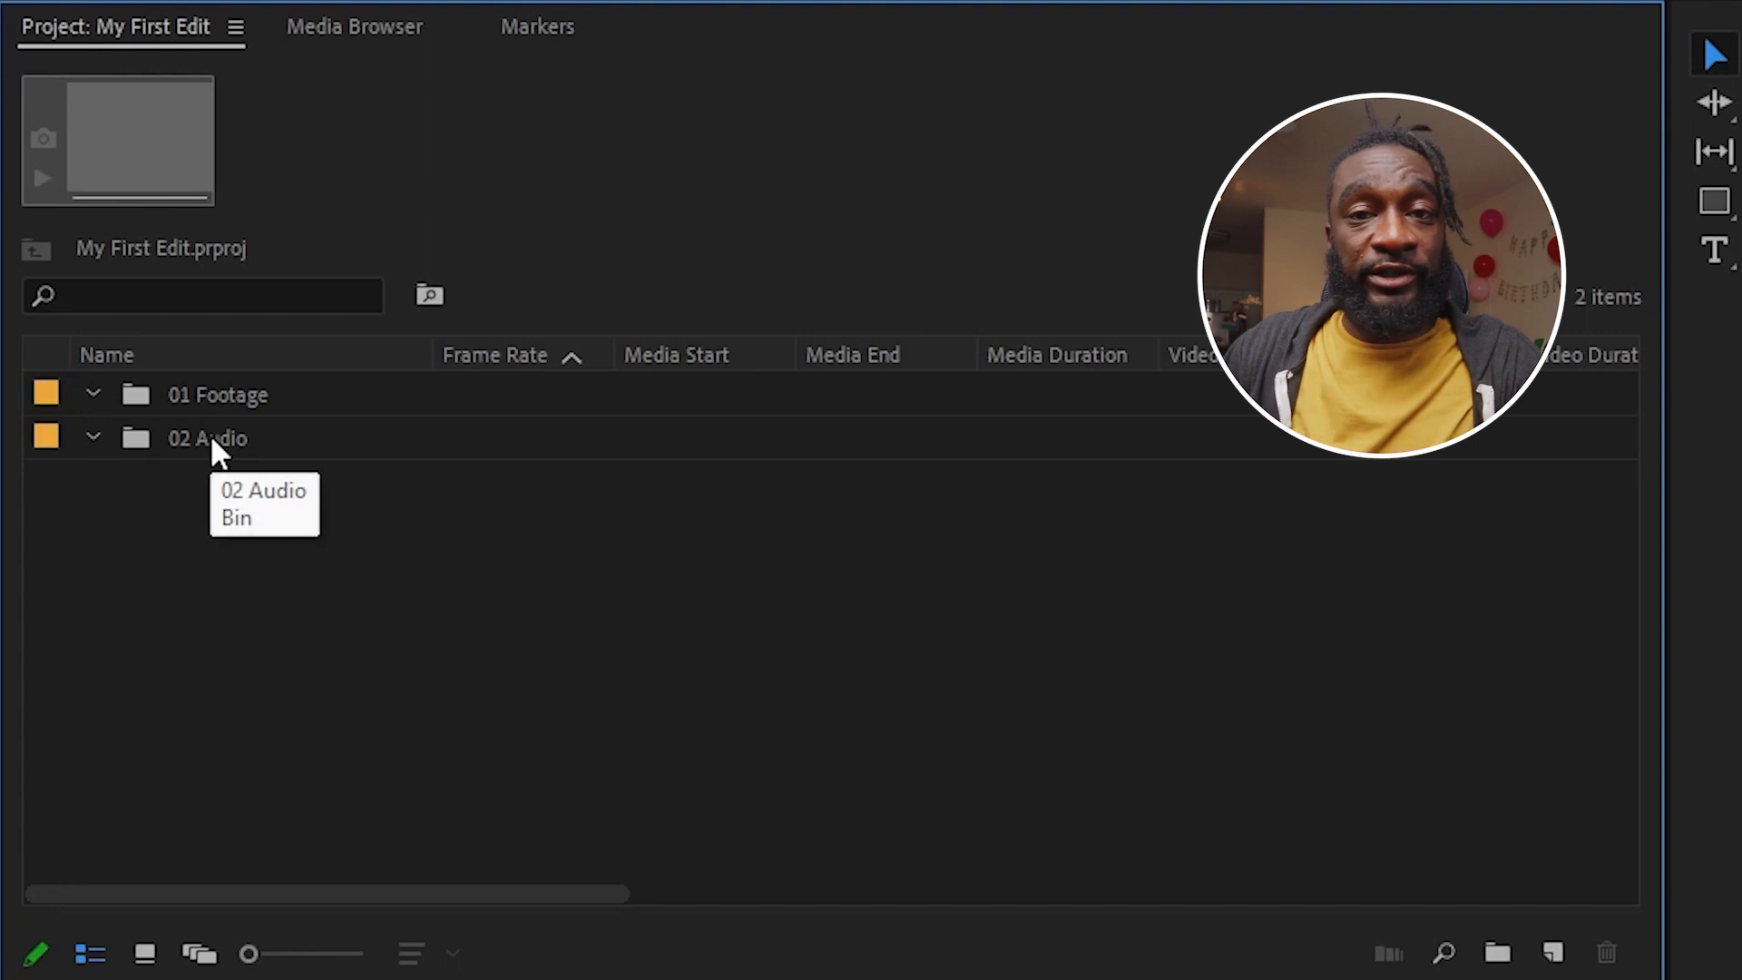
double_click(234, 396)
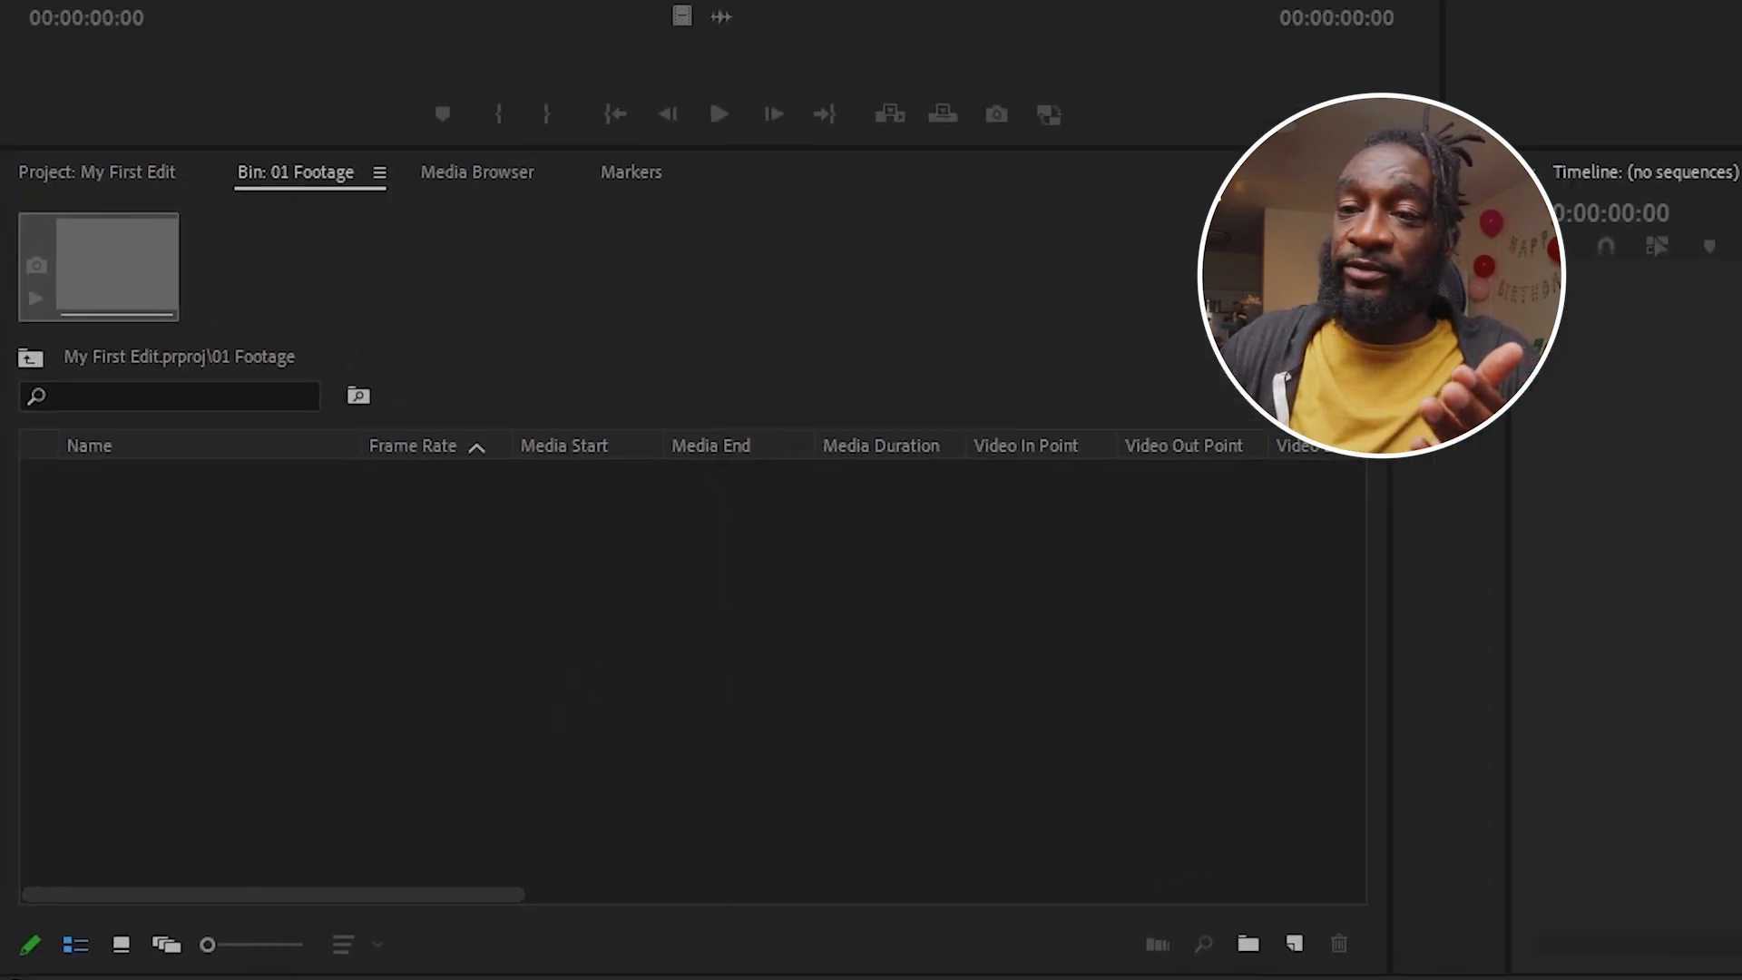
left_click_drag(2, 182, 968, 141)
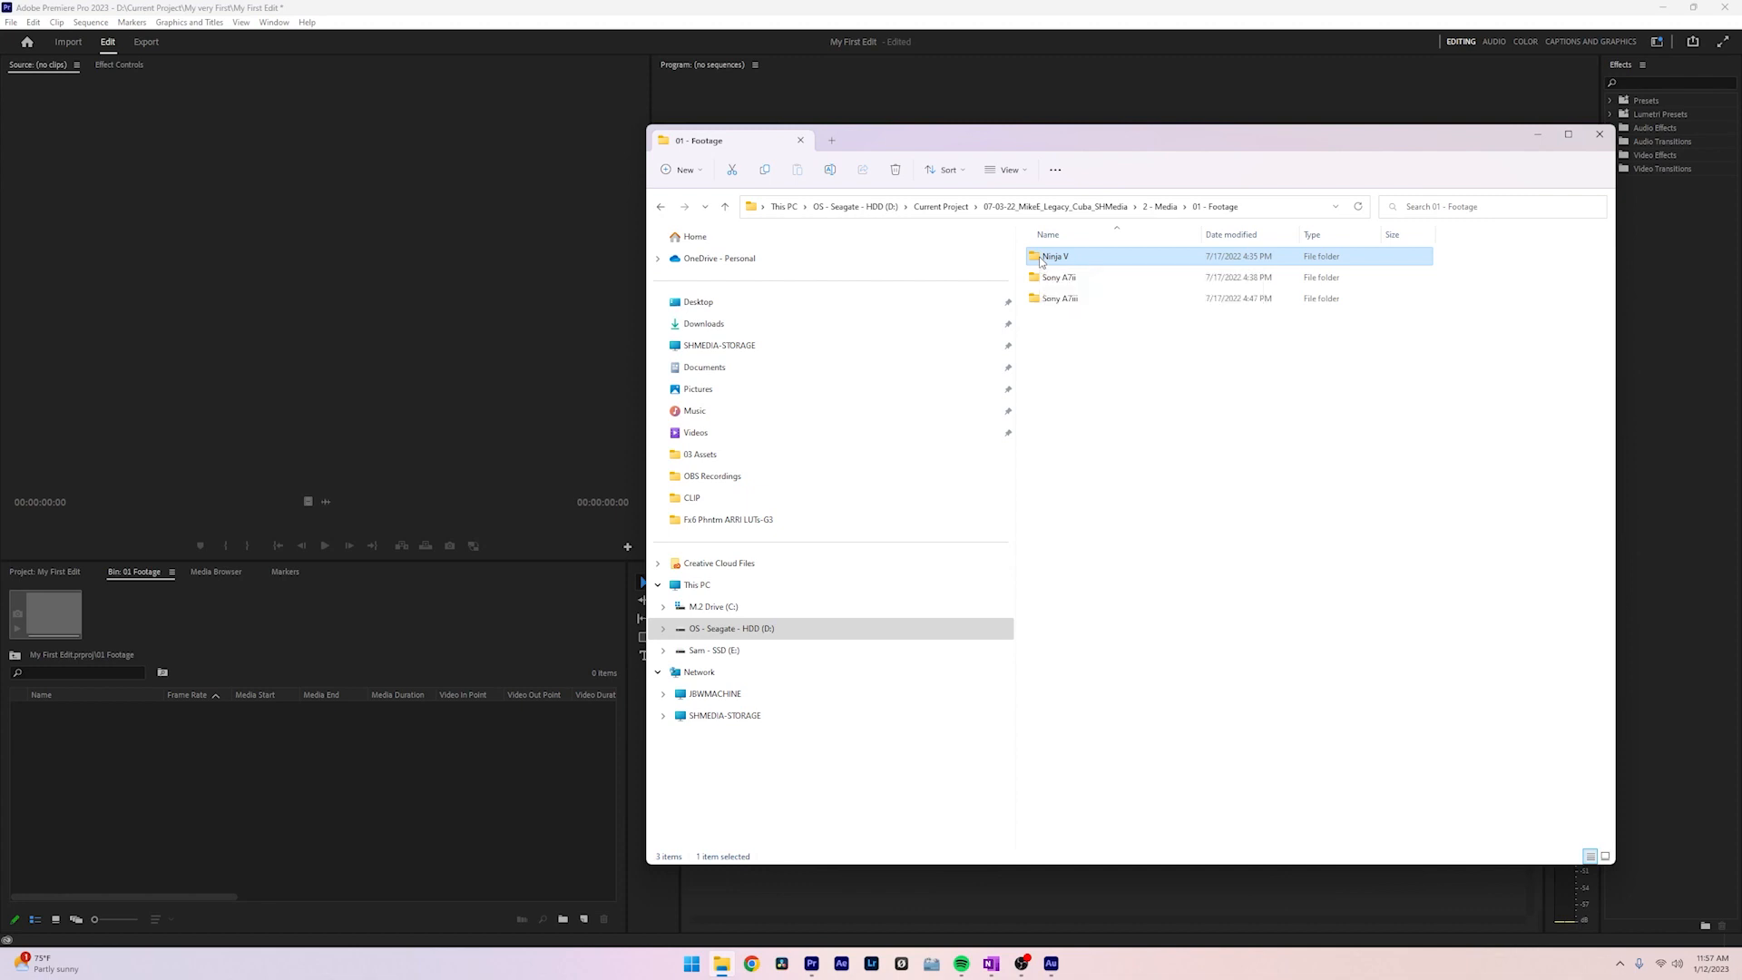
left_click_drag(1041, 262, 208, 790)
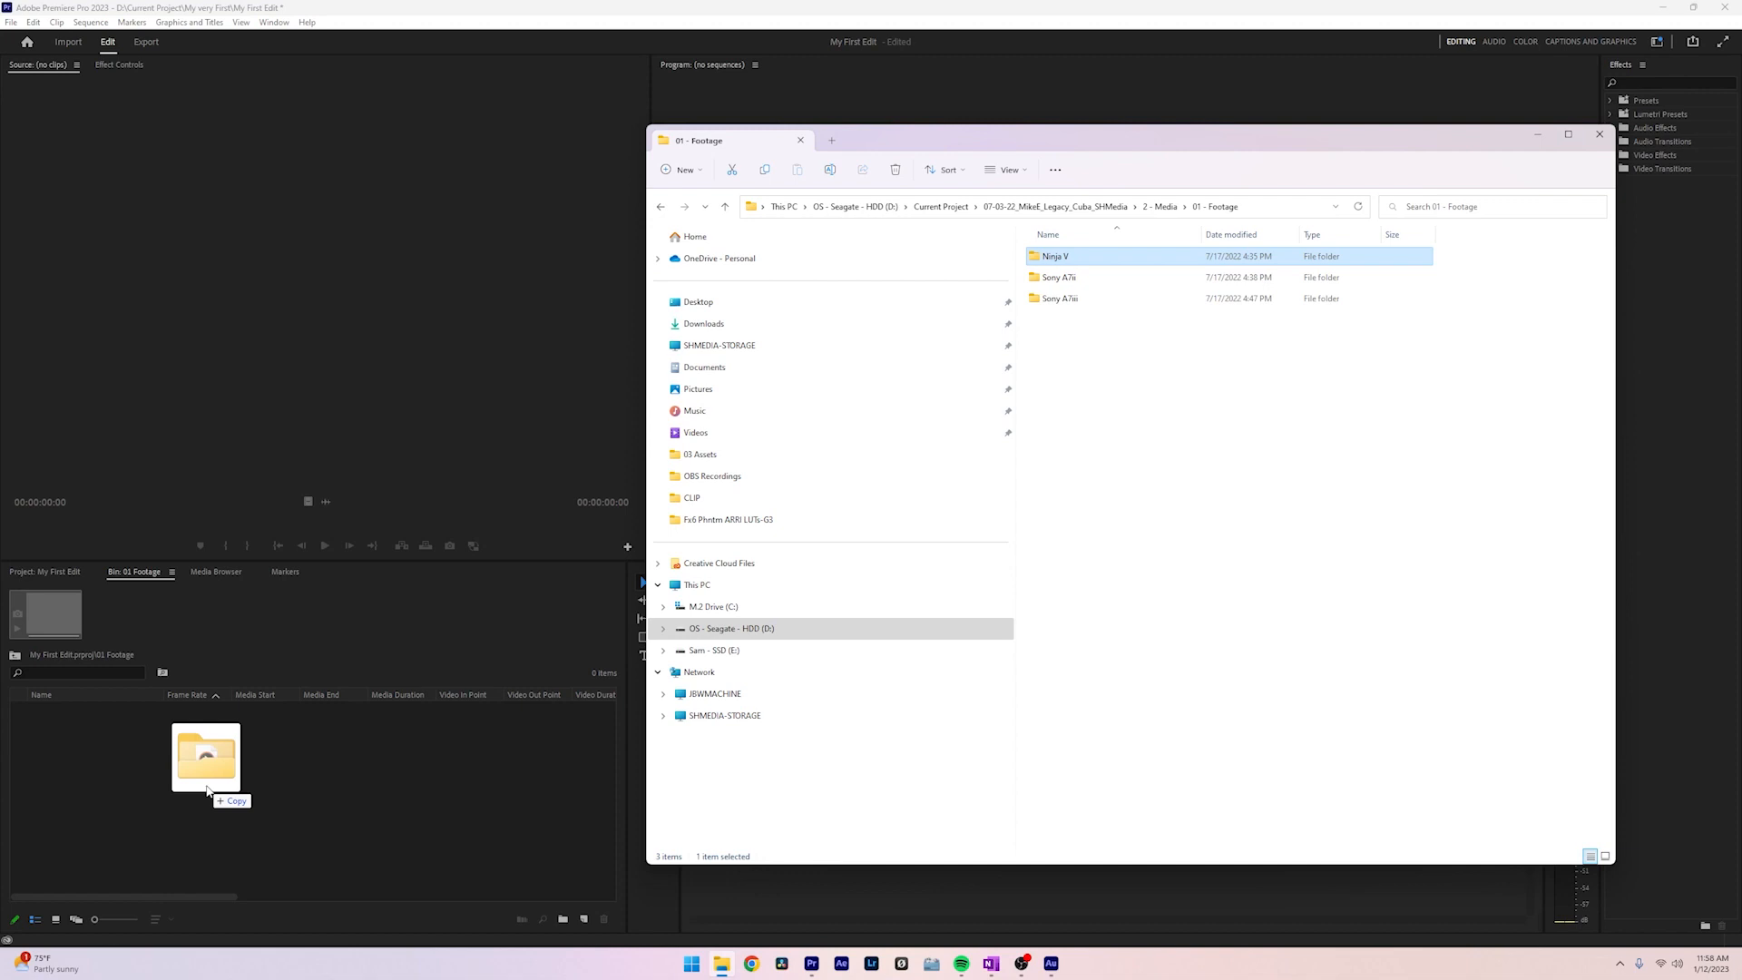
left_click_drag(207, 791, 1066, 260)
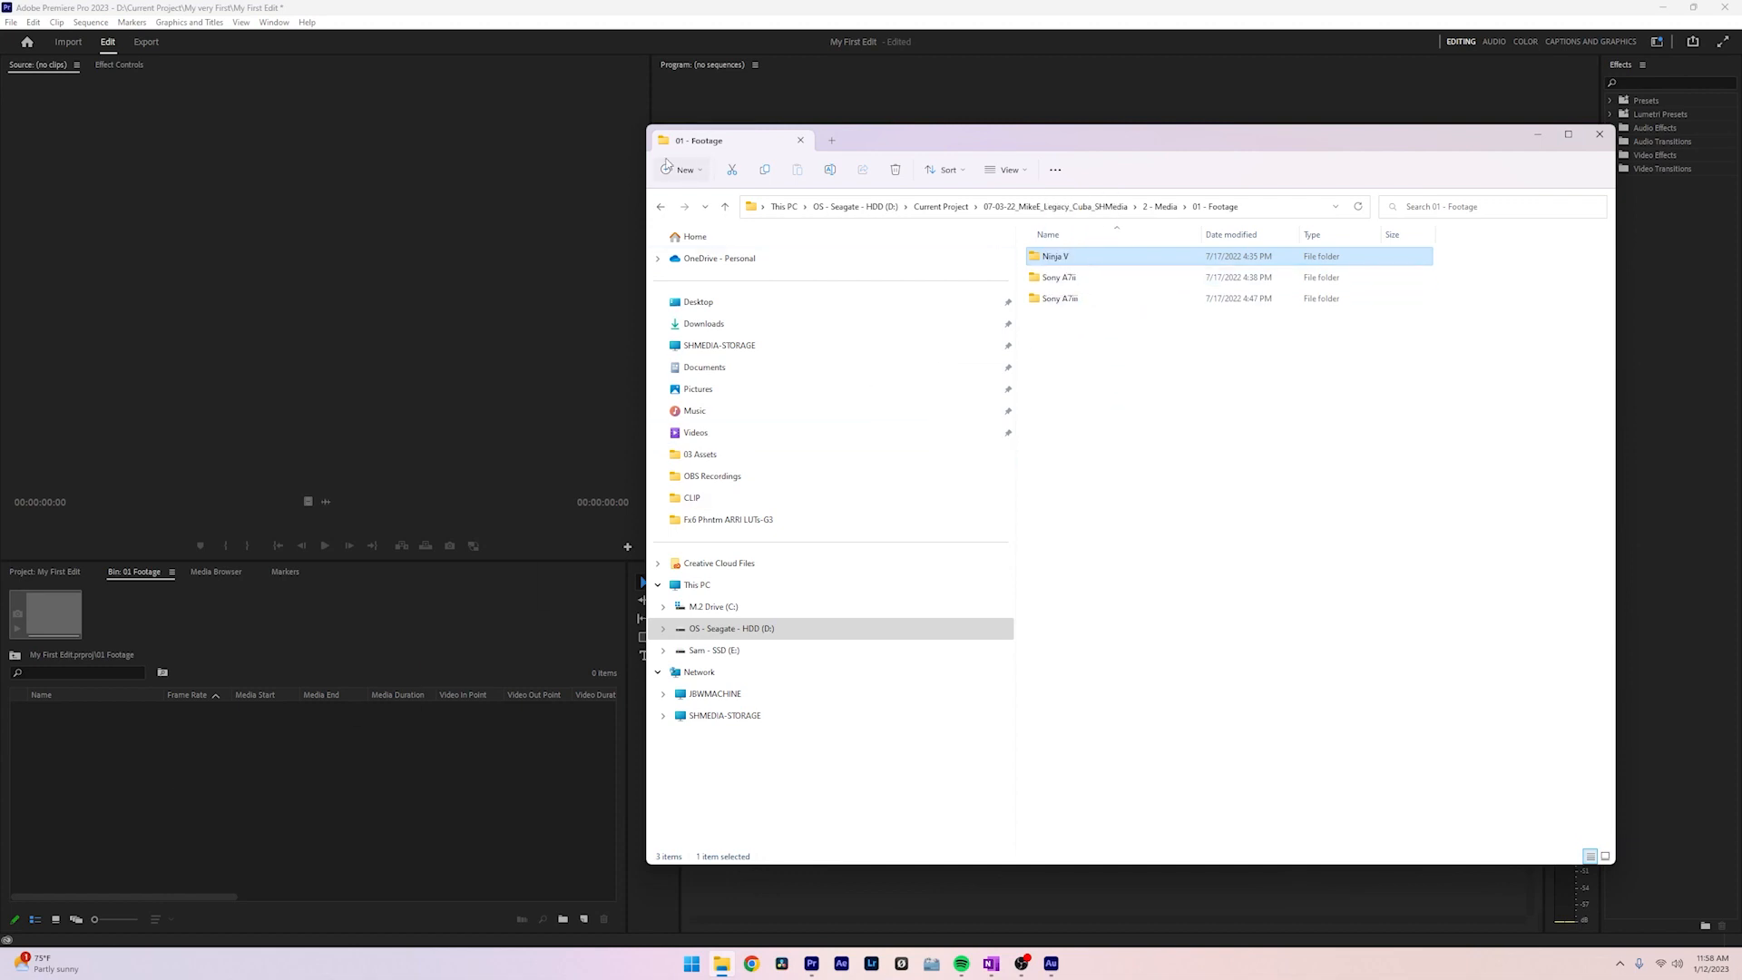
left_click(1600, 134)
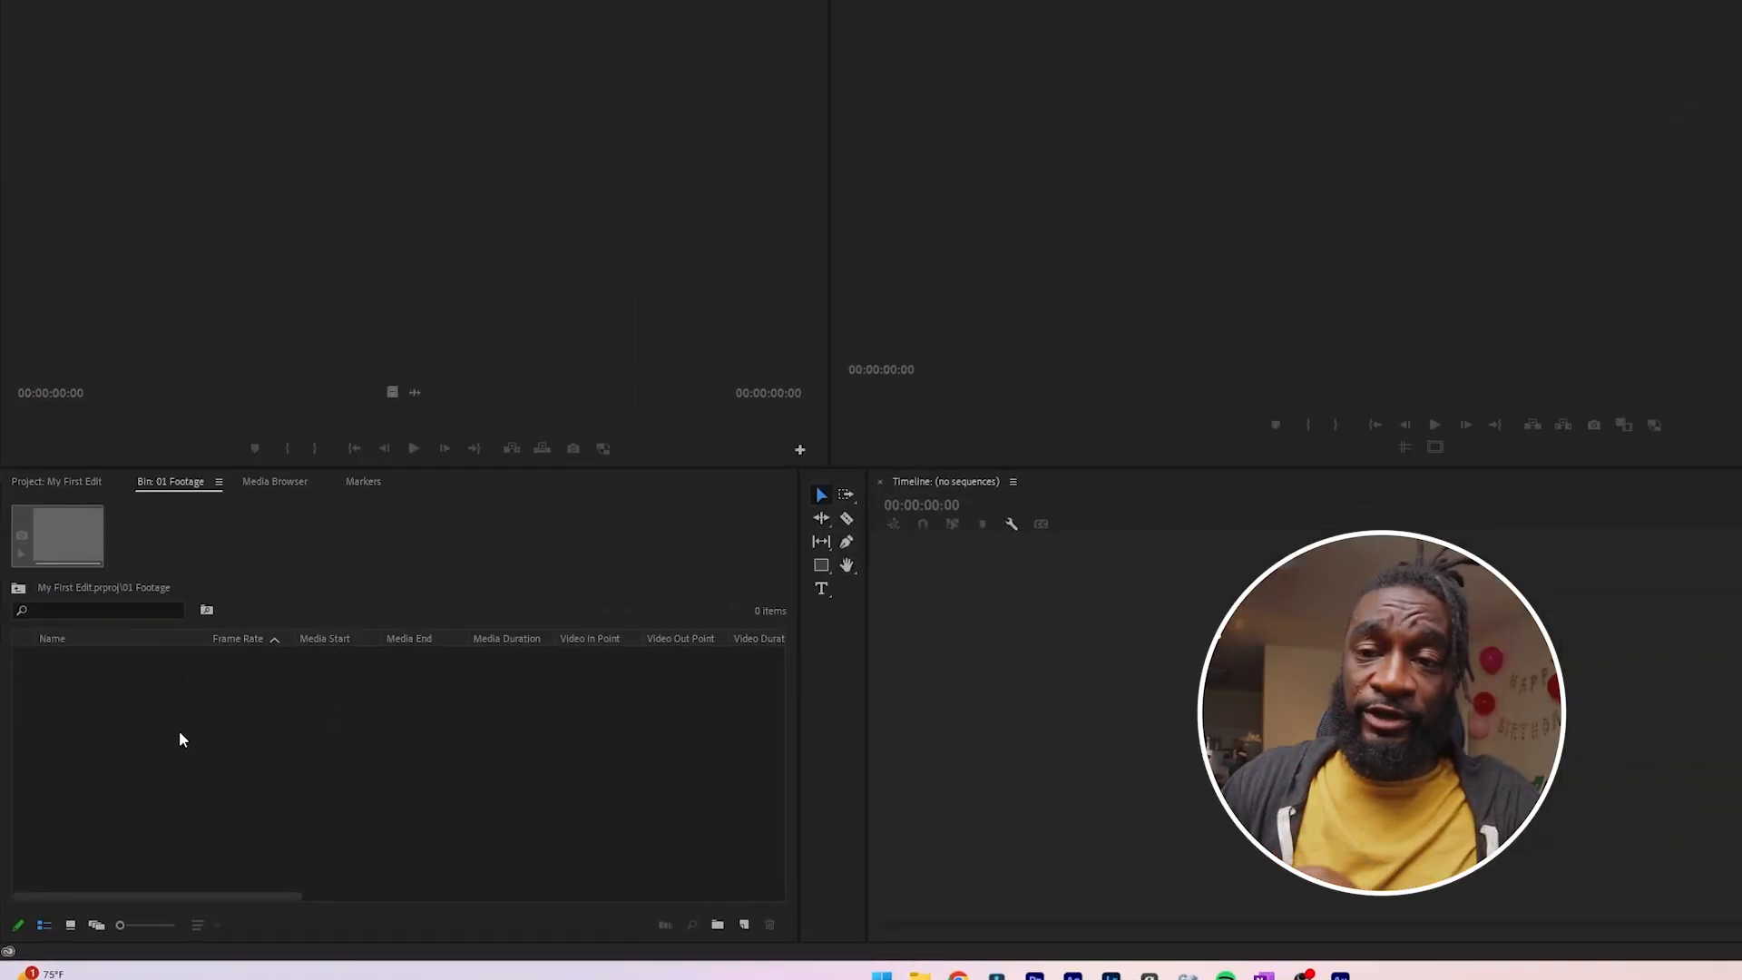
- In the Media Browser, go from the local drives through D:, Current Project, the dated project folder and 2 - Media to 01 - Footage
left_click(471, 186)
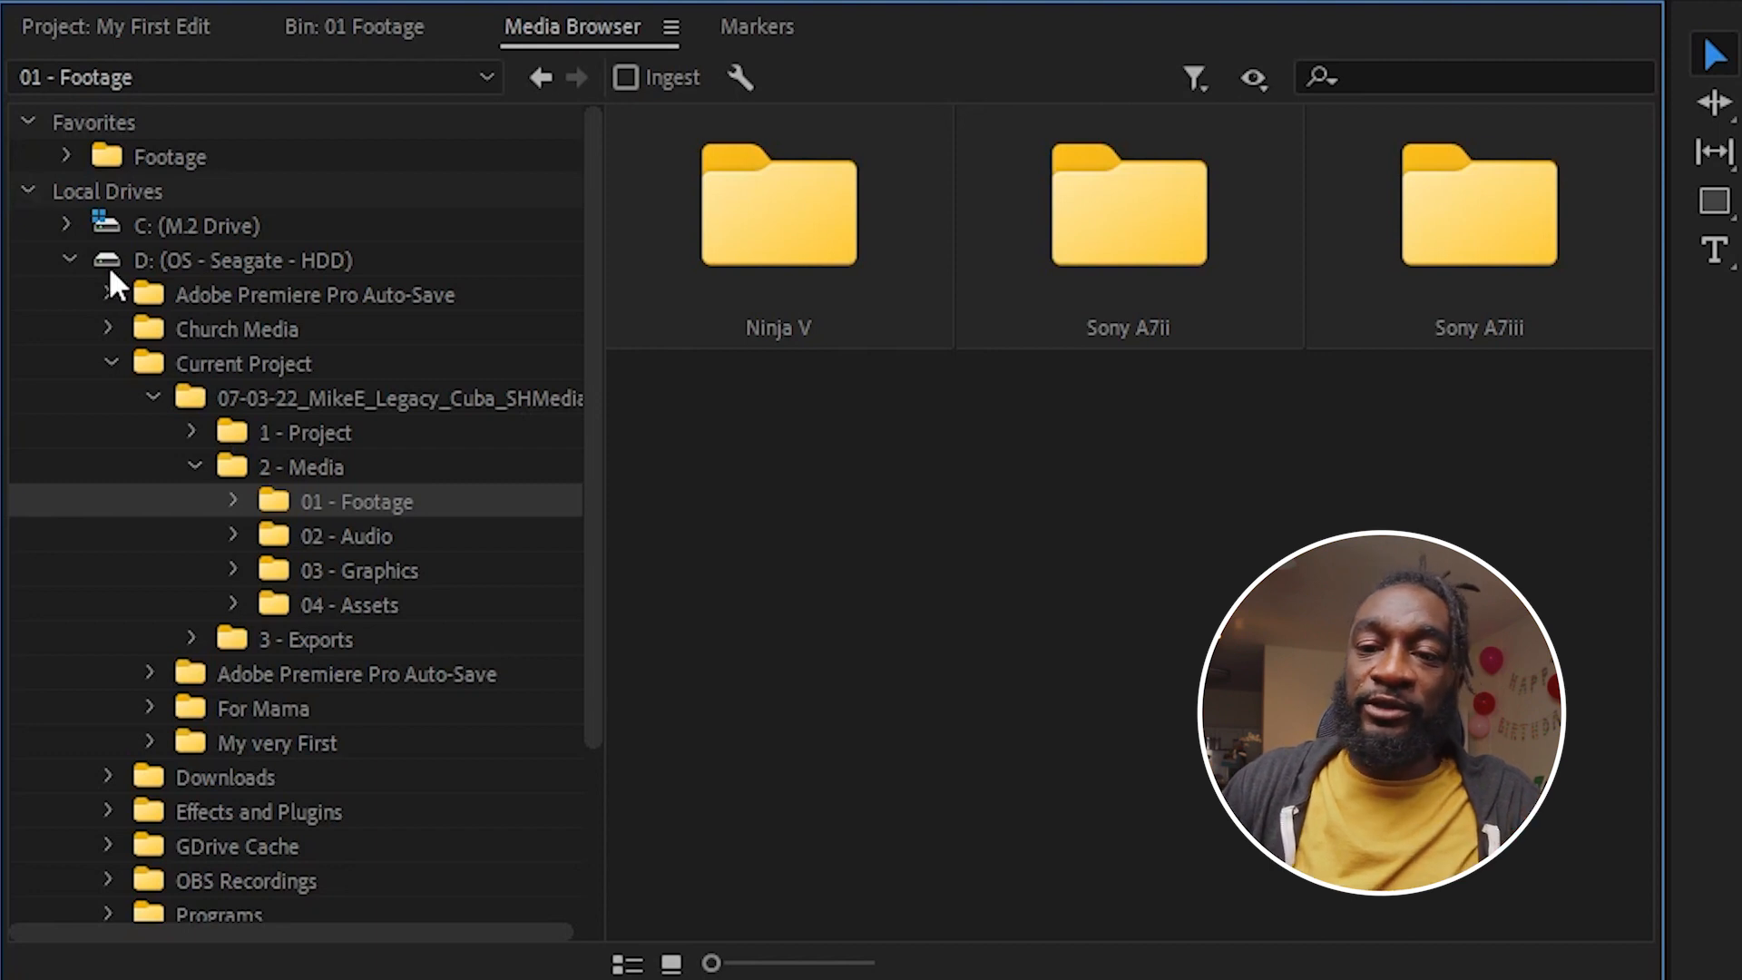
left_click(27, 193)
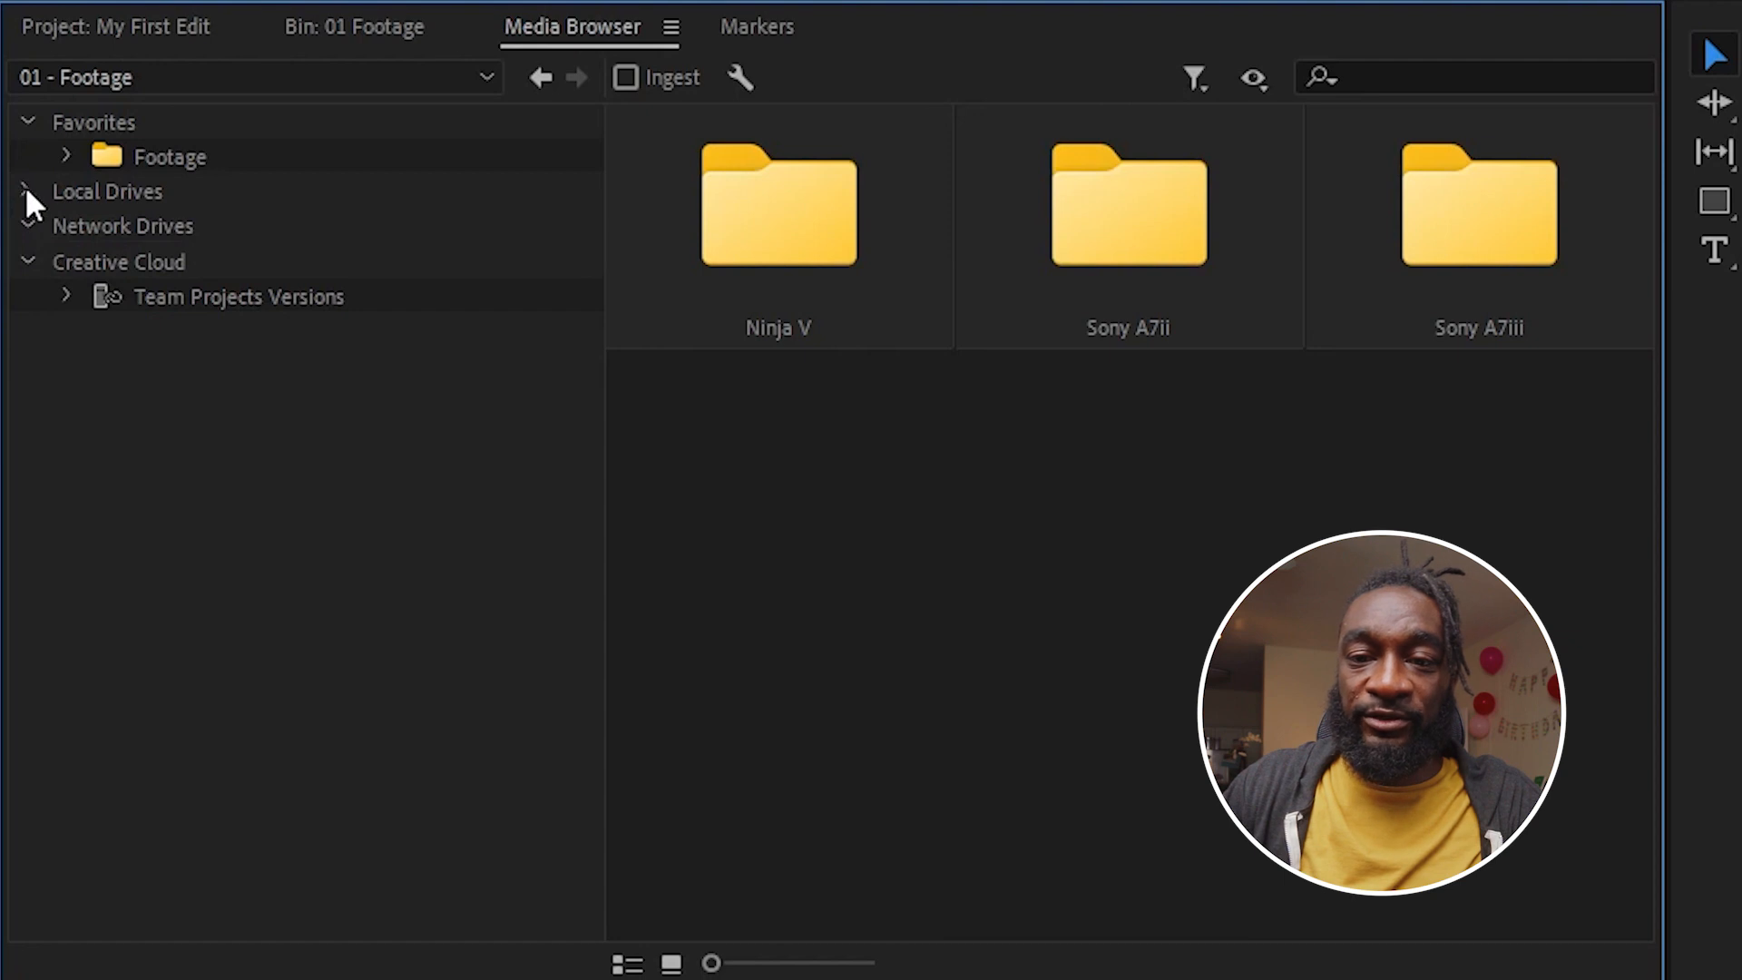
left_click(27, 192)
left_click(107, 190)
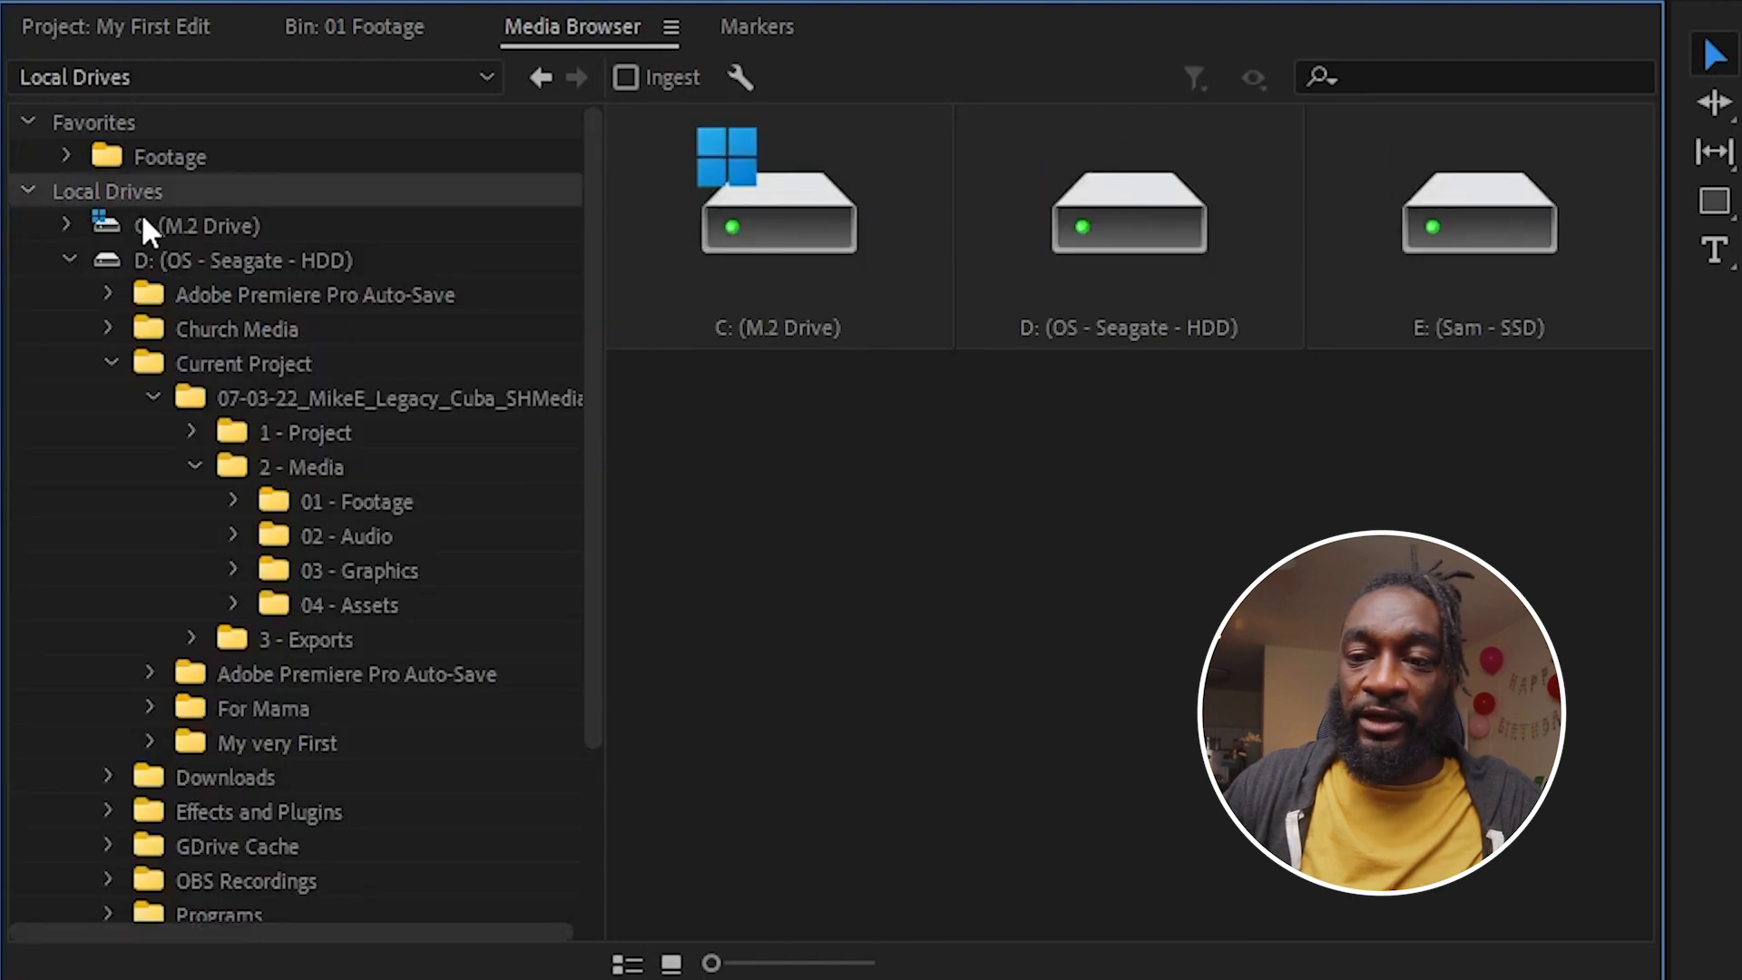
double_click(1148, 226)
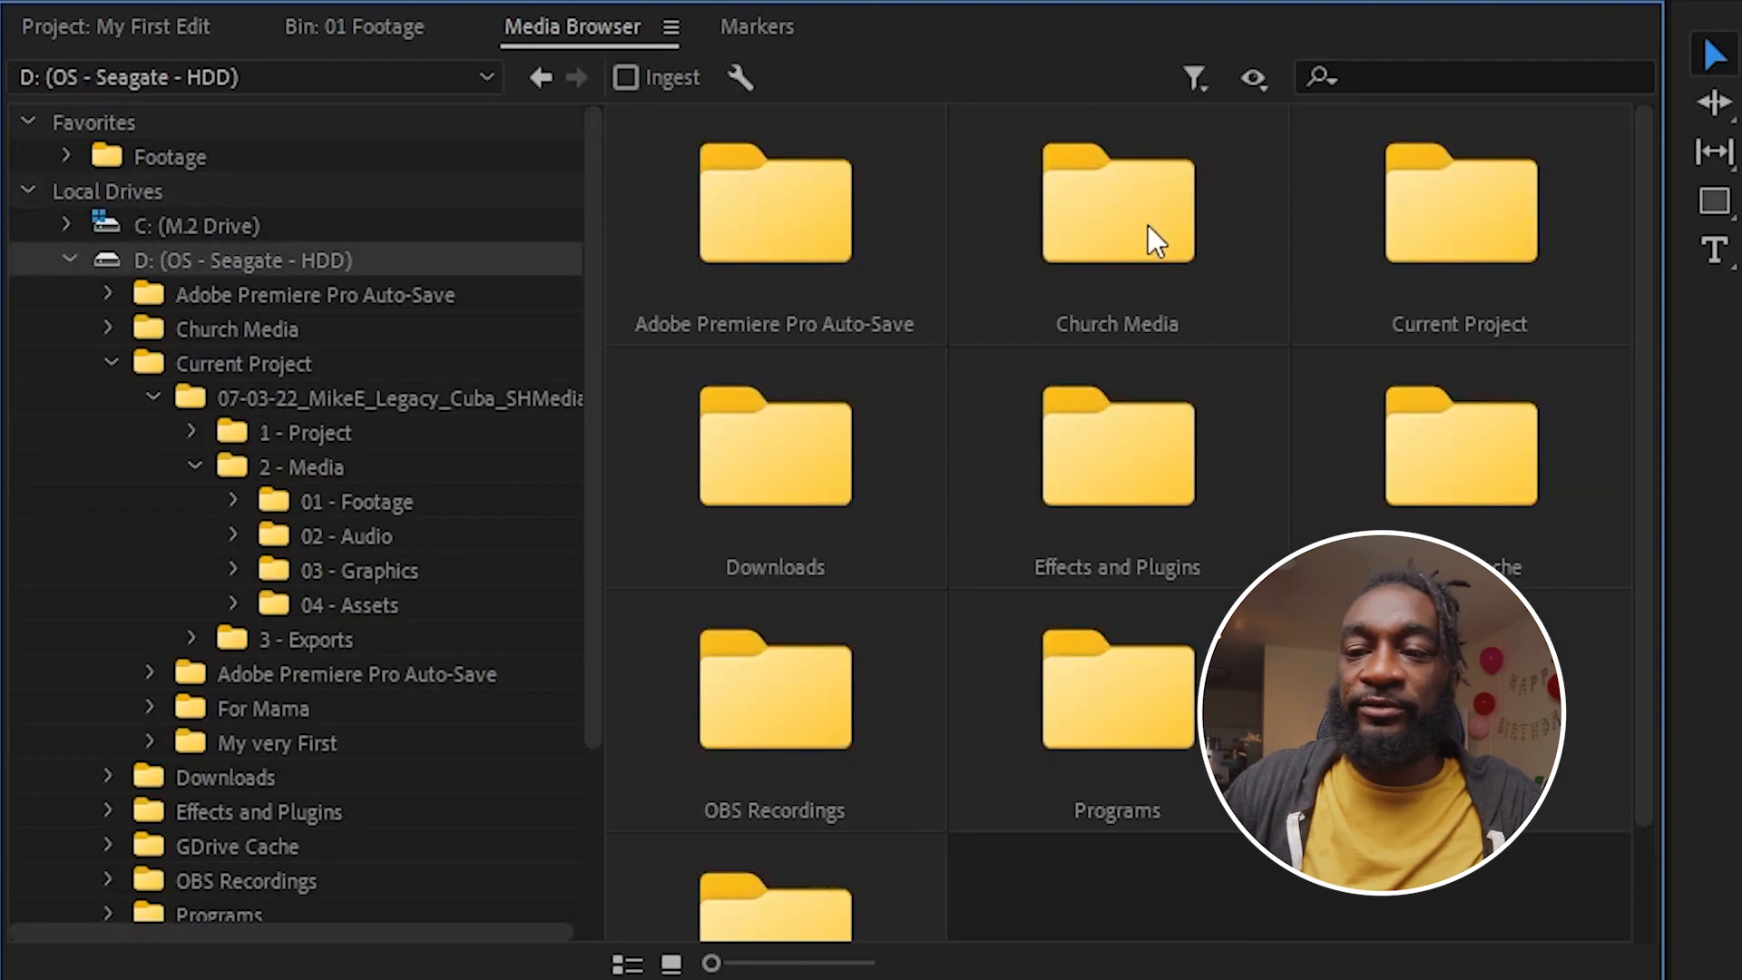
double_click(1490, 201)
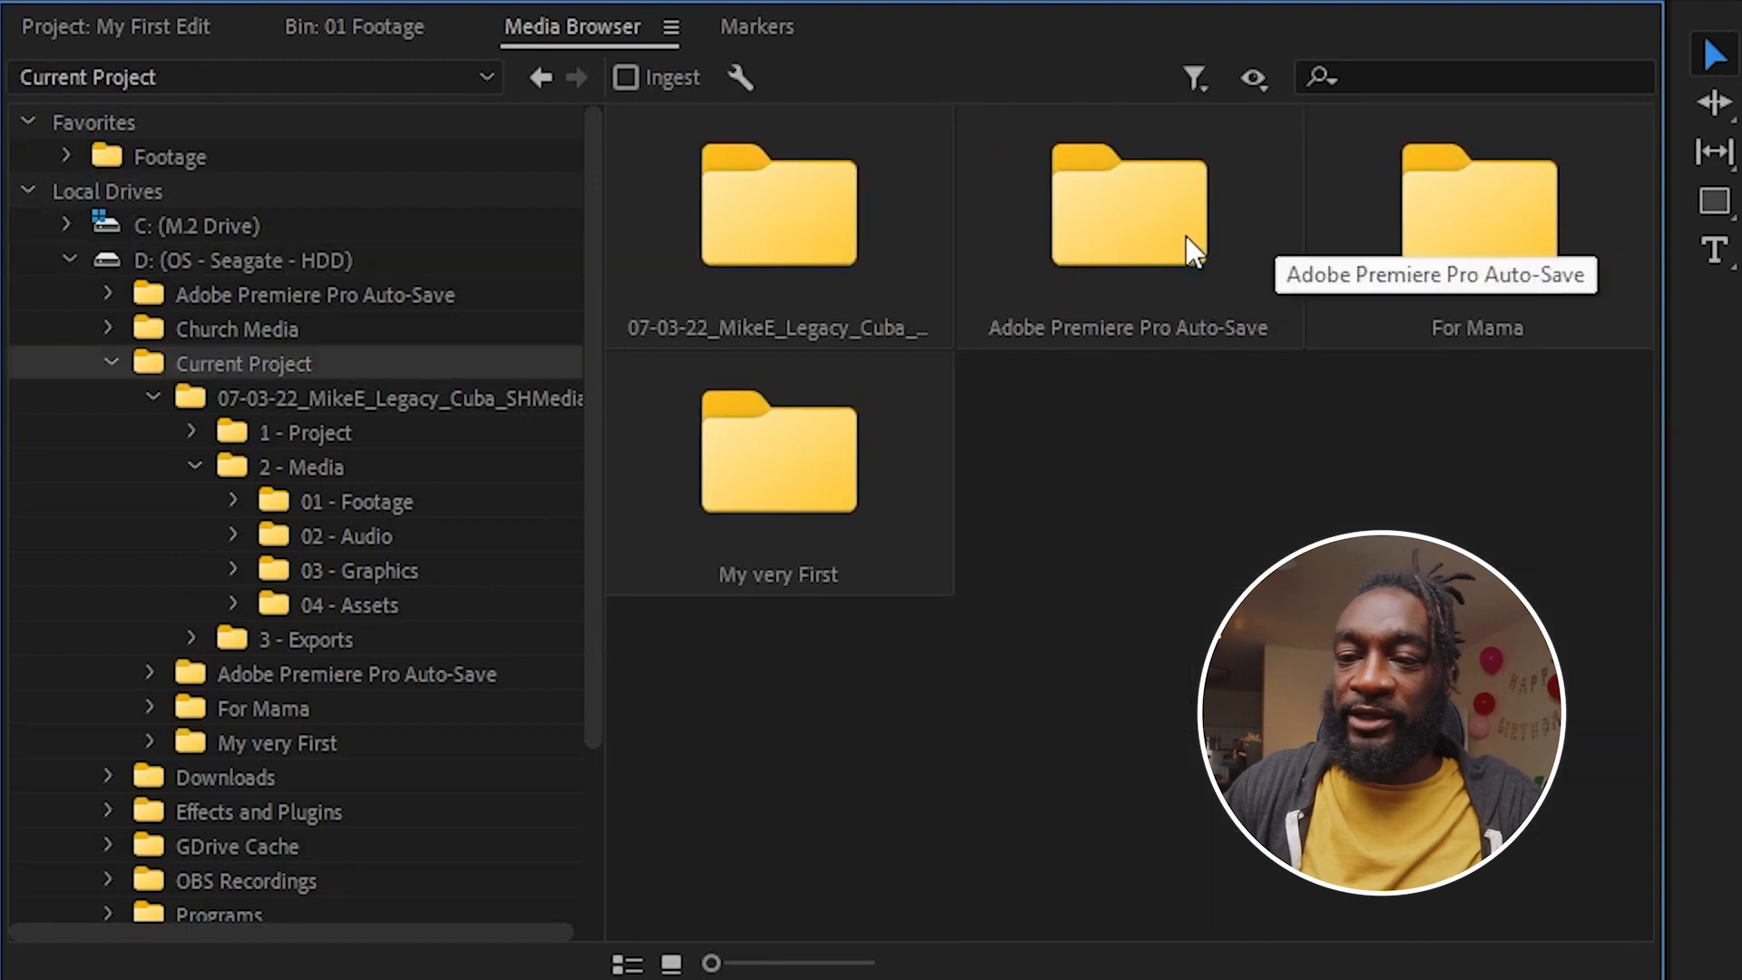
double_click(777, 232)
double_click(1167, 241)
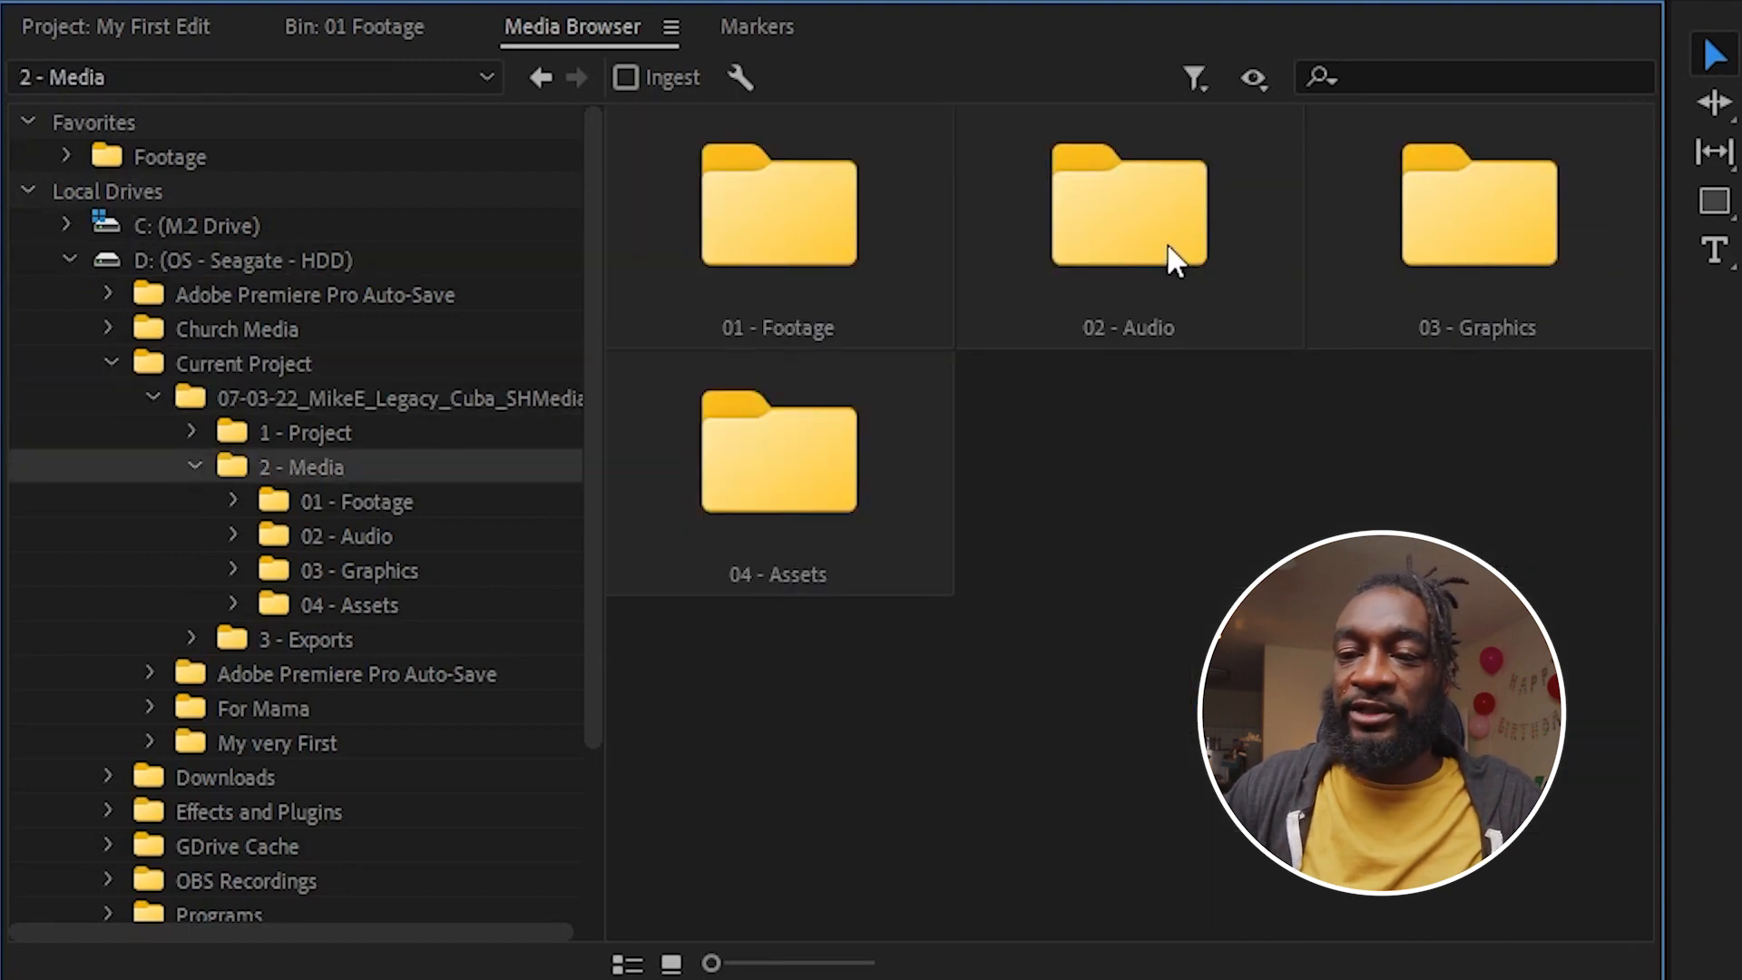
double_click(828, 238)
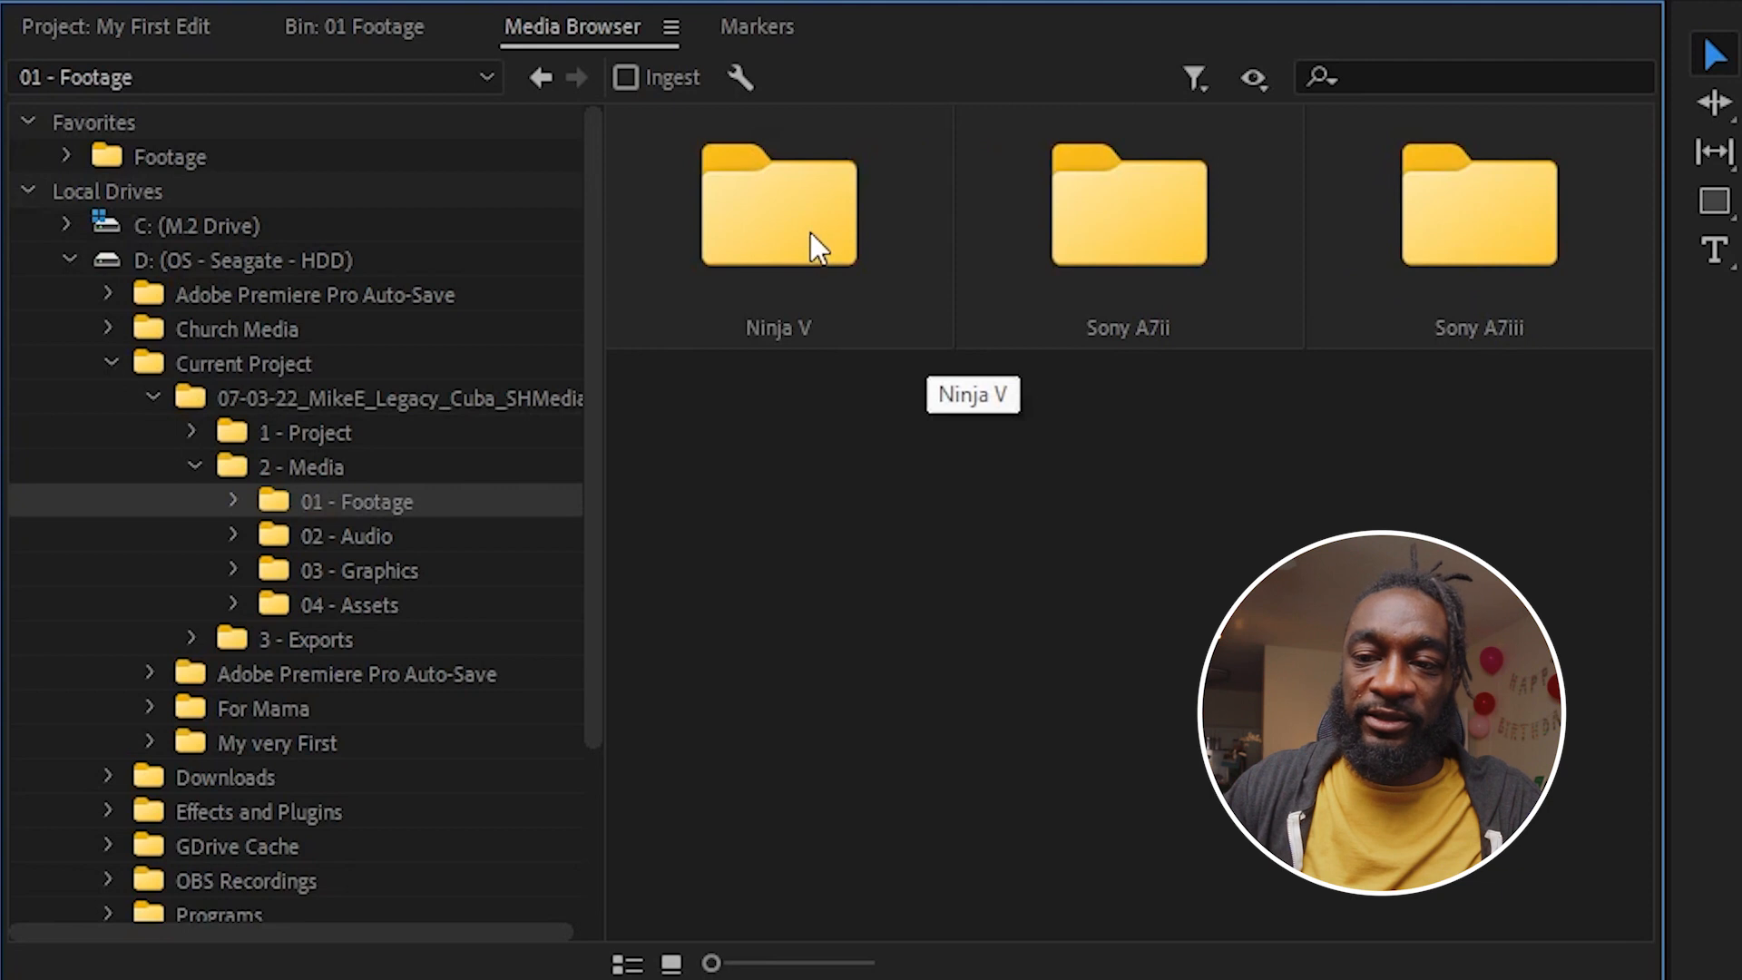
- Import the Ninja V folder from the Media Browser into the 01 Footage bin, and expand it there to review its clips
right_click(810, 233)
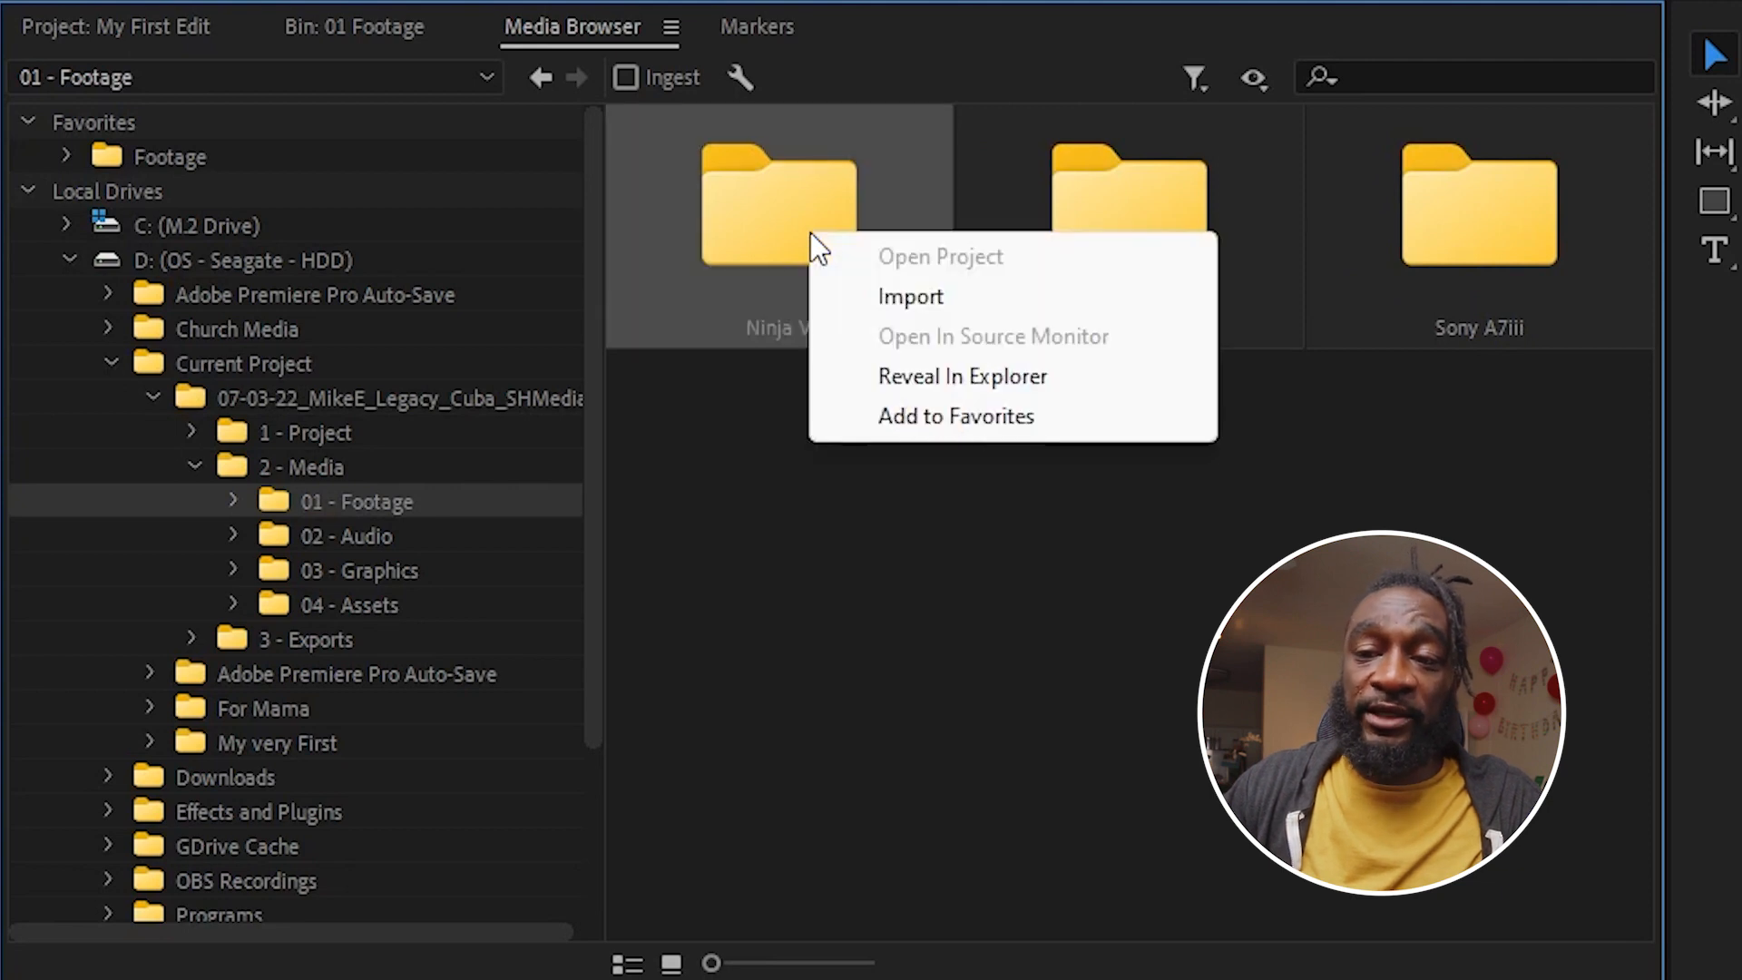
left_click(900, 296)
left_click(378, 31)
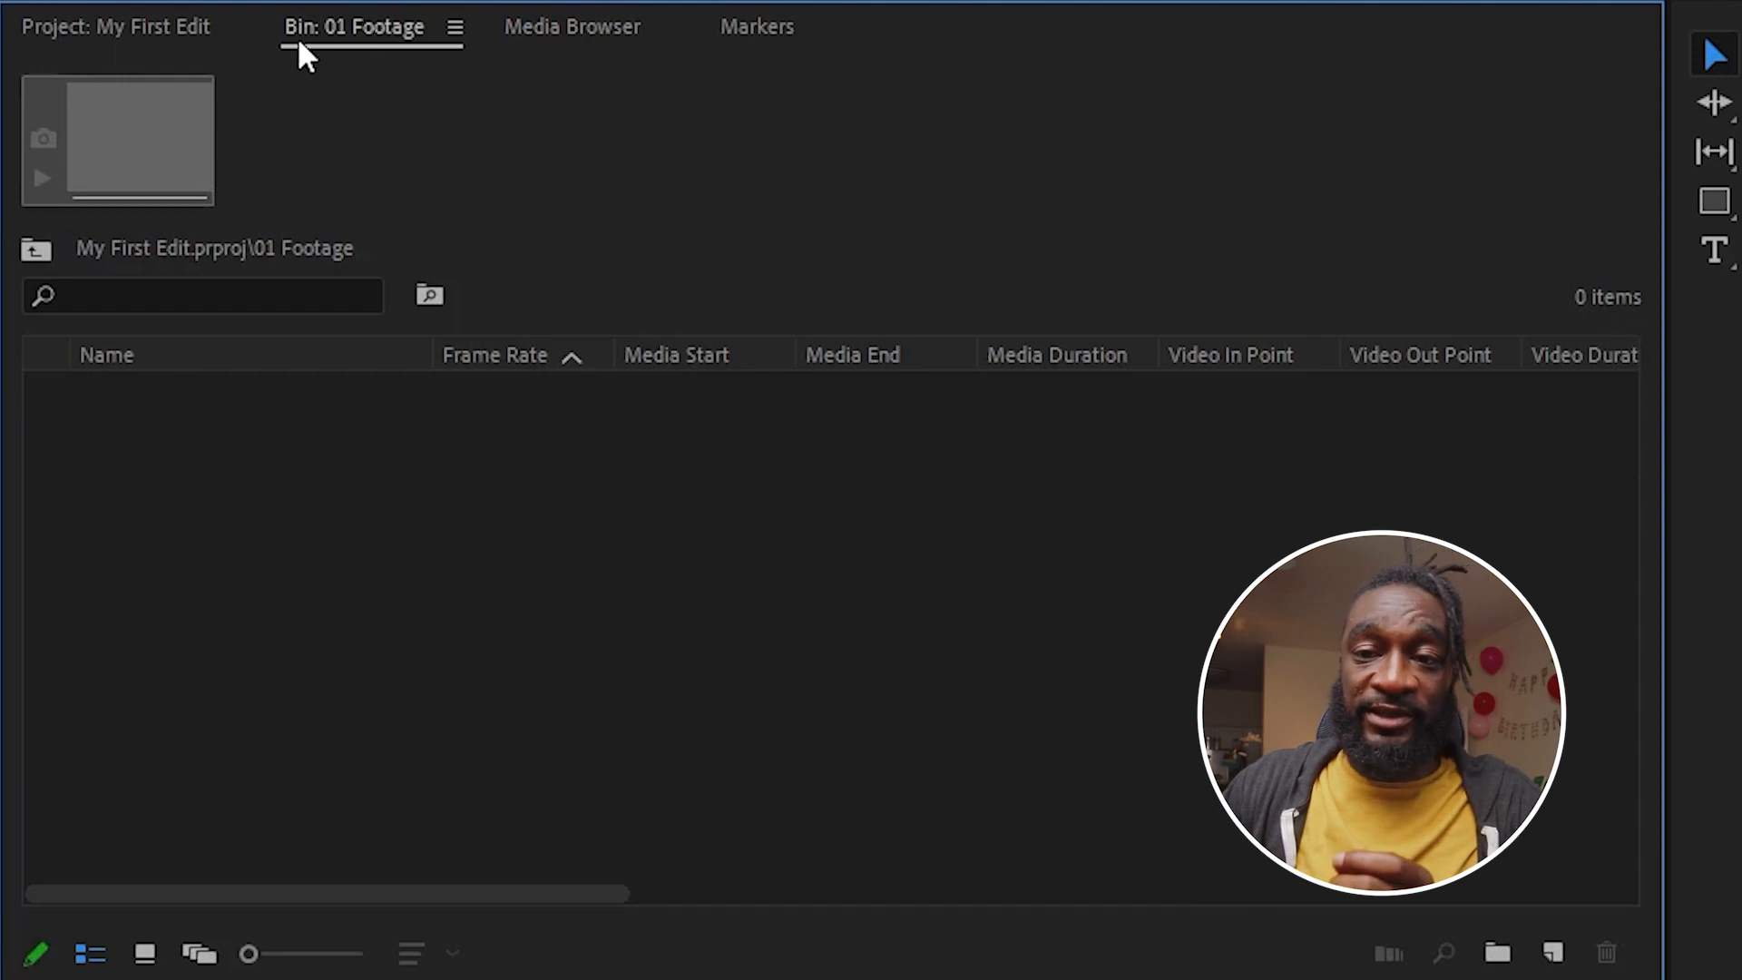
left_click(555, 29)
right_click(783, 189)
left_click(879, 253)
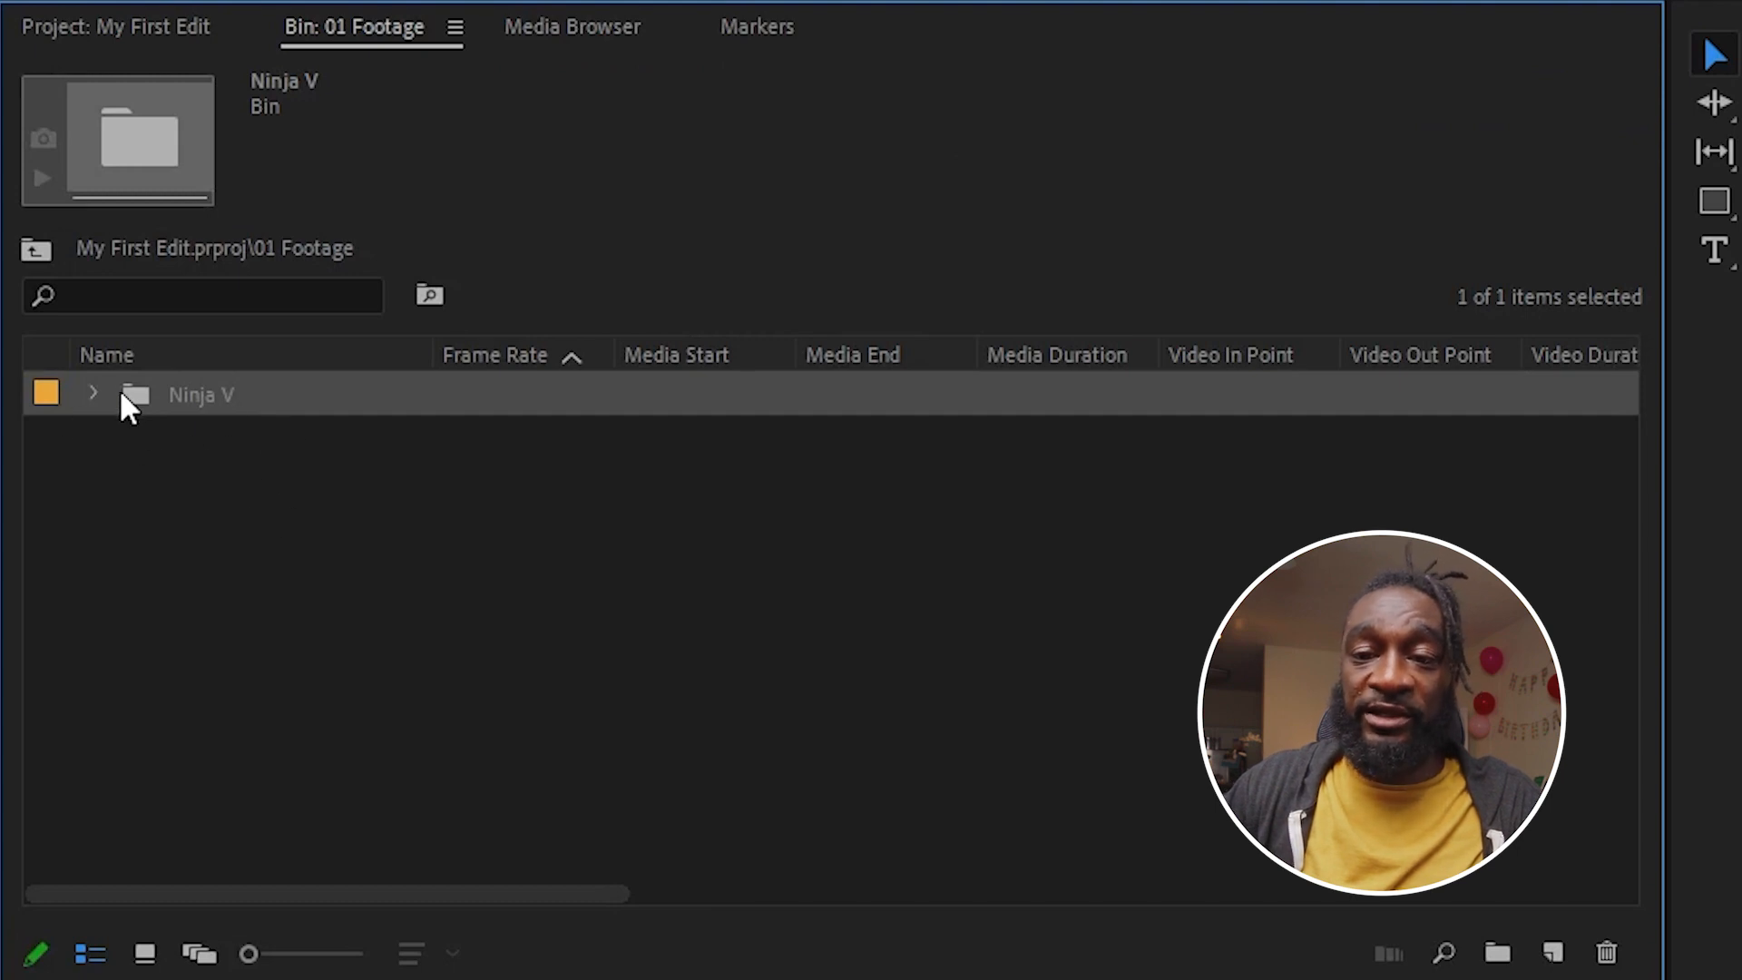
left_click(91, 392)
scroll(303, 708, "down", 8)
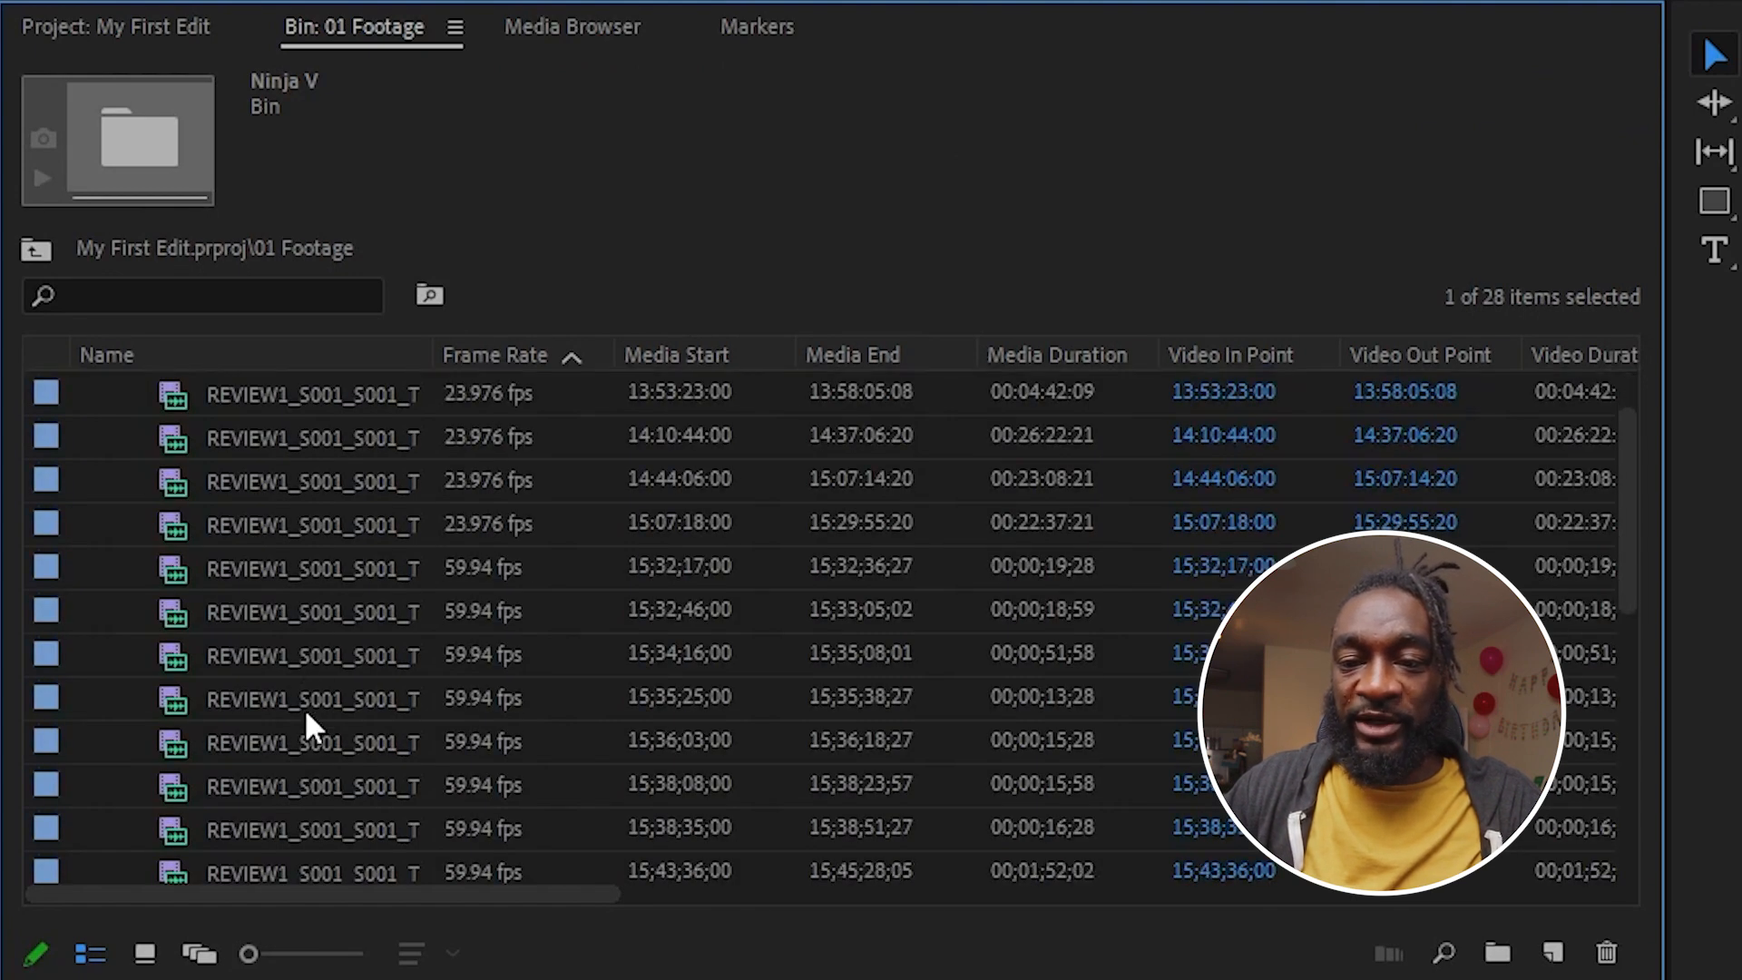
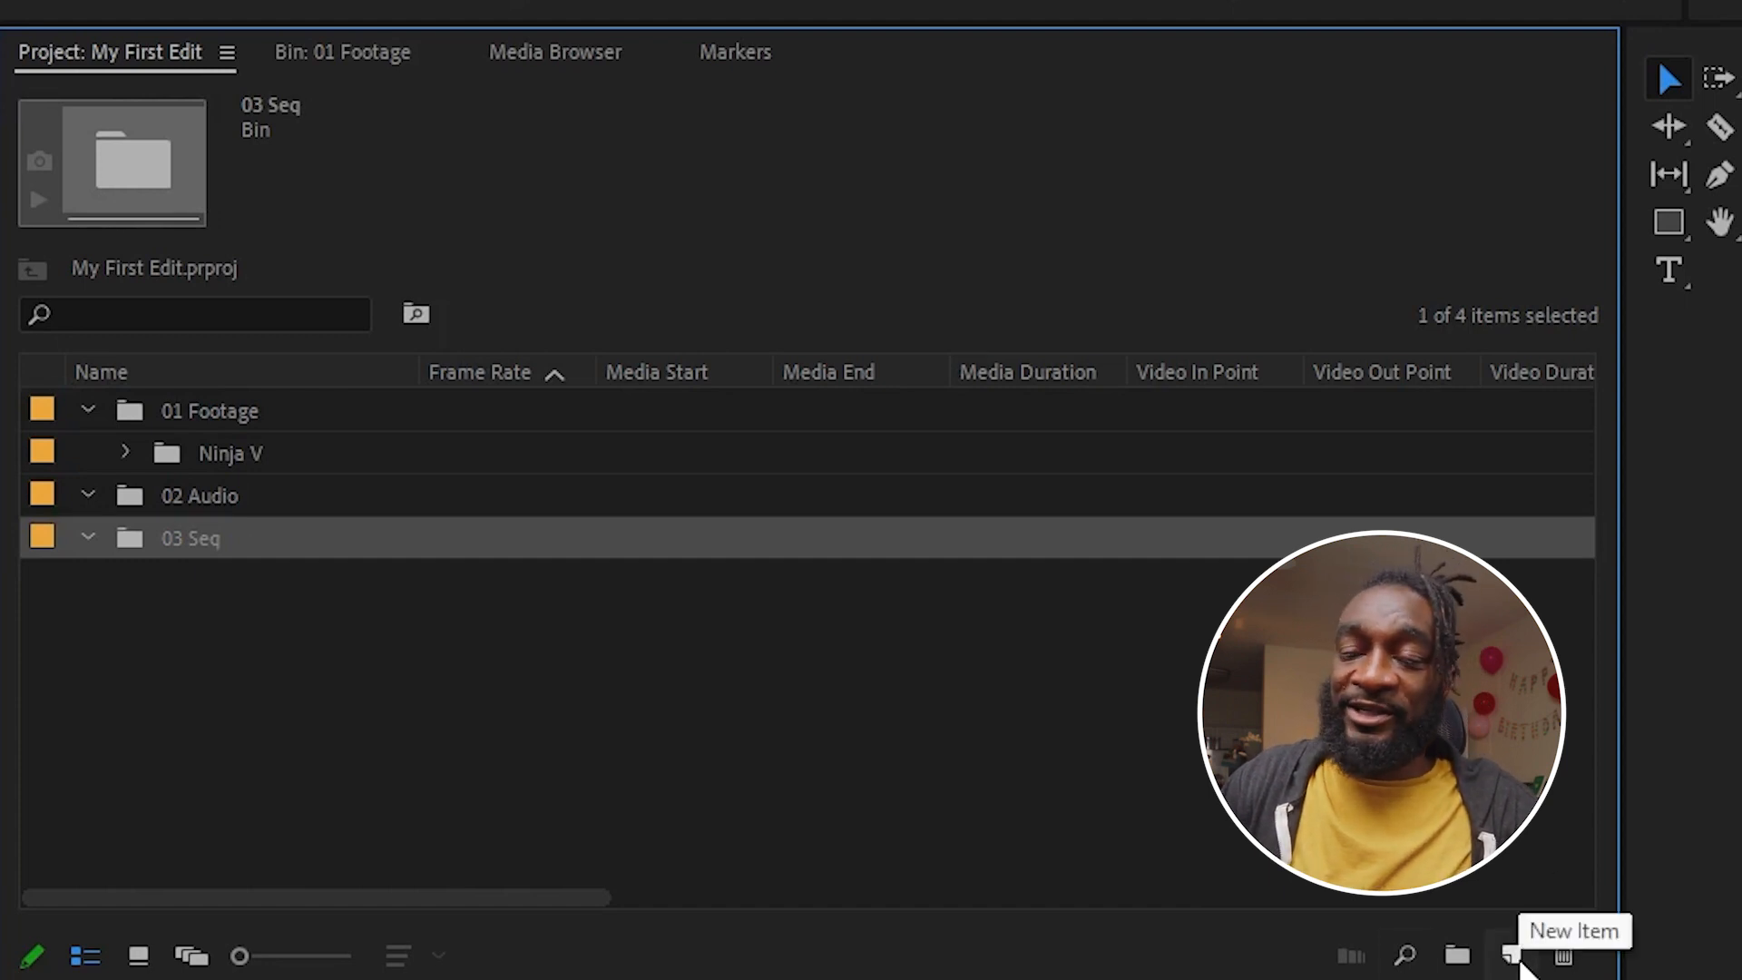
- Start a new sequence in the 03 Seq bin and choose the DSLR 1080p24 preset from the Digital SLR 1080p group
left_click(1521, 969)
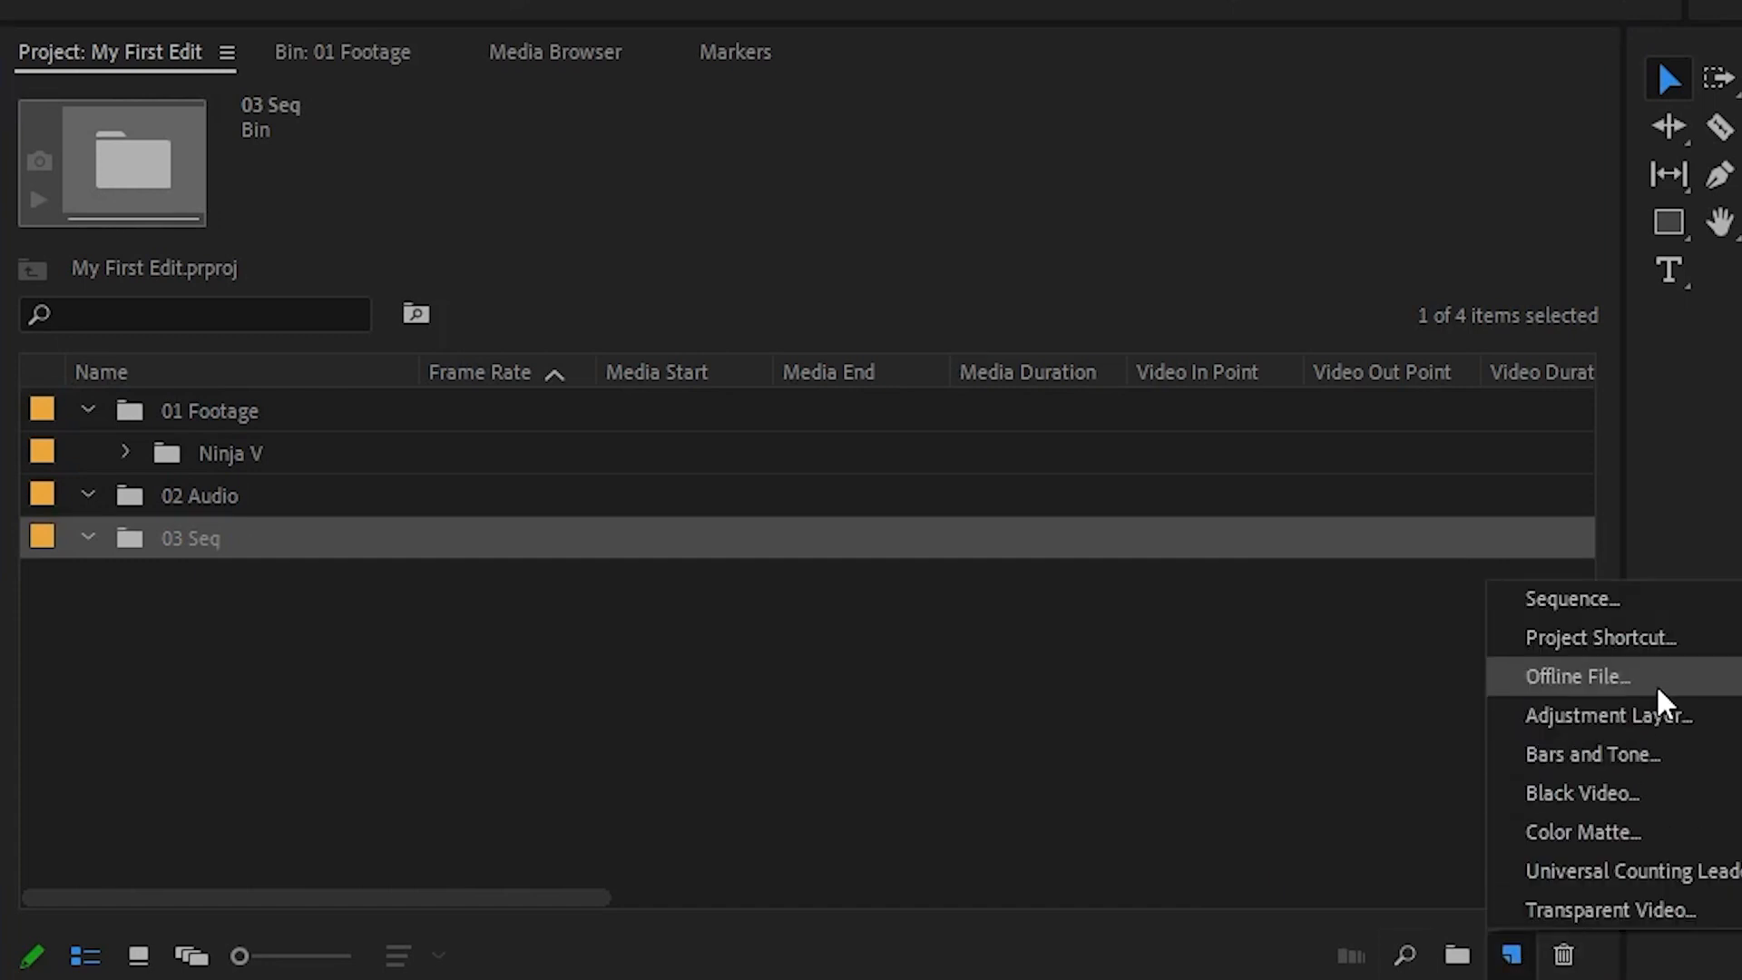
left_click(1665, 606)
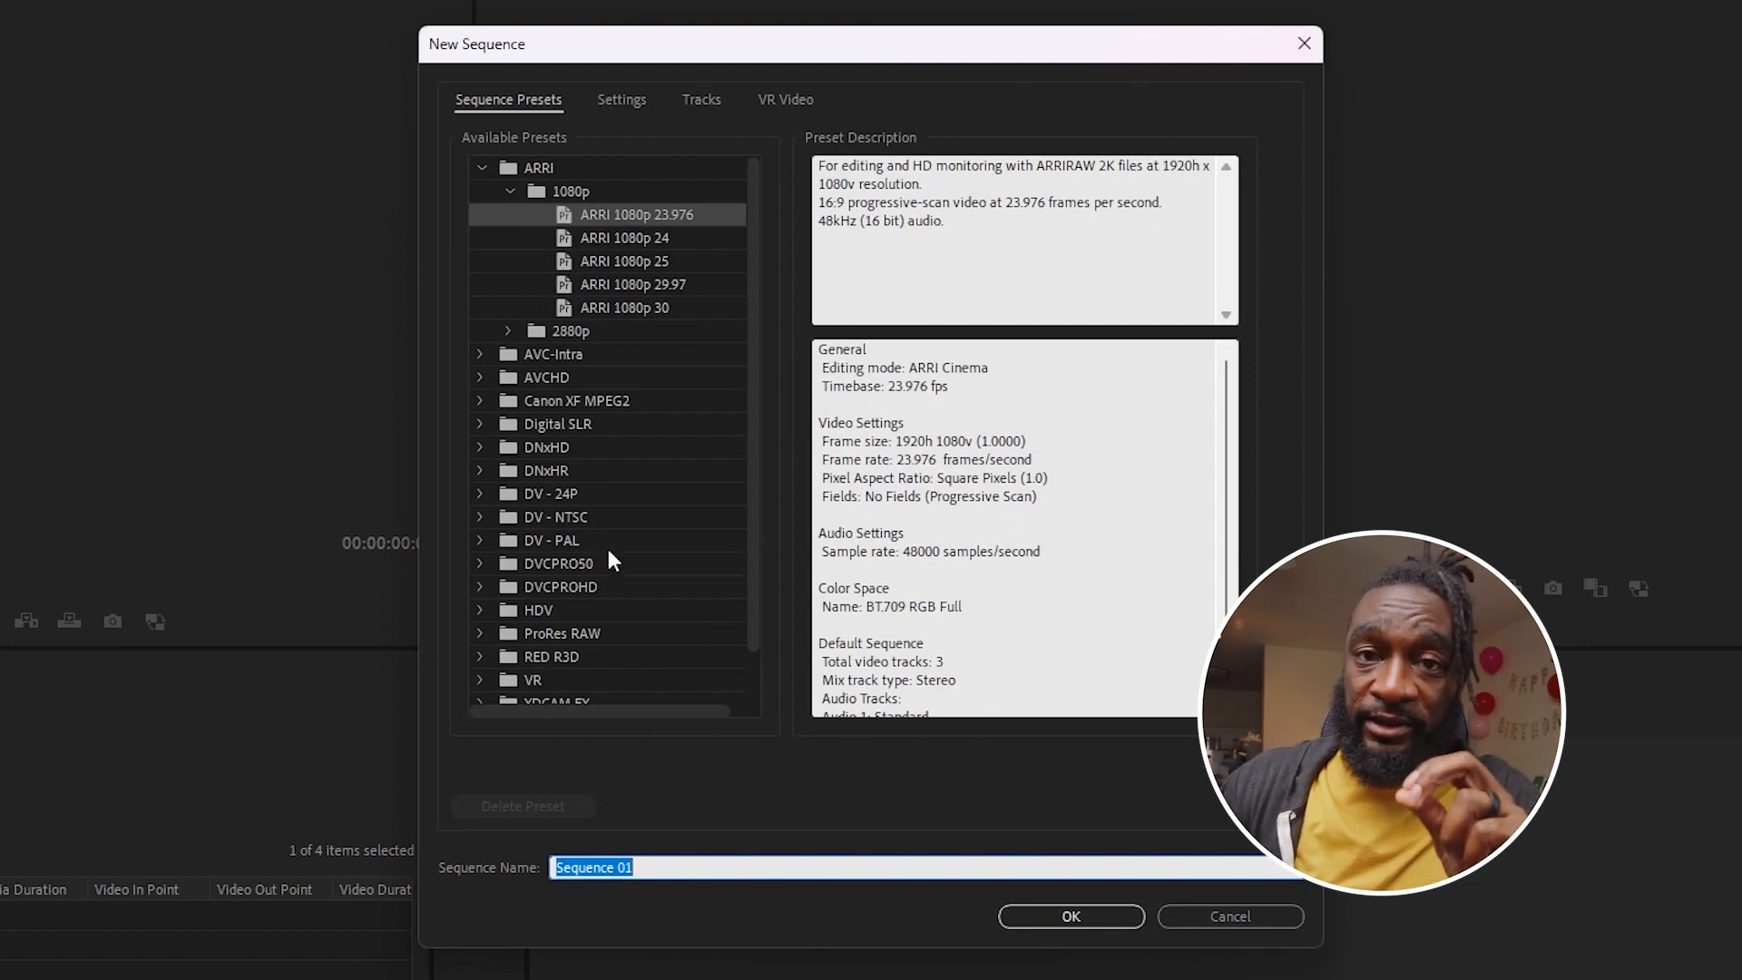
scroll(608, 547, "down", 1)
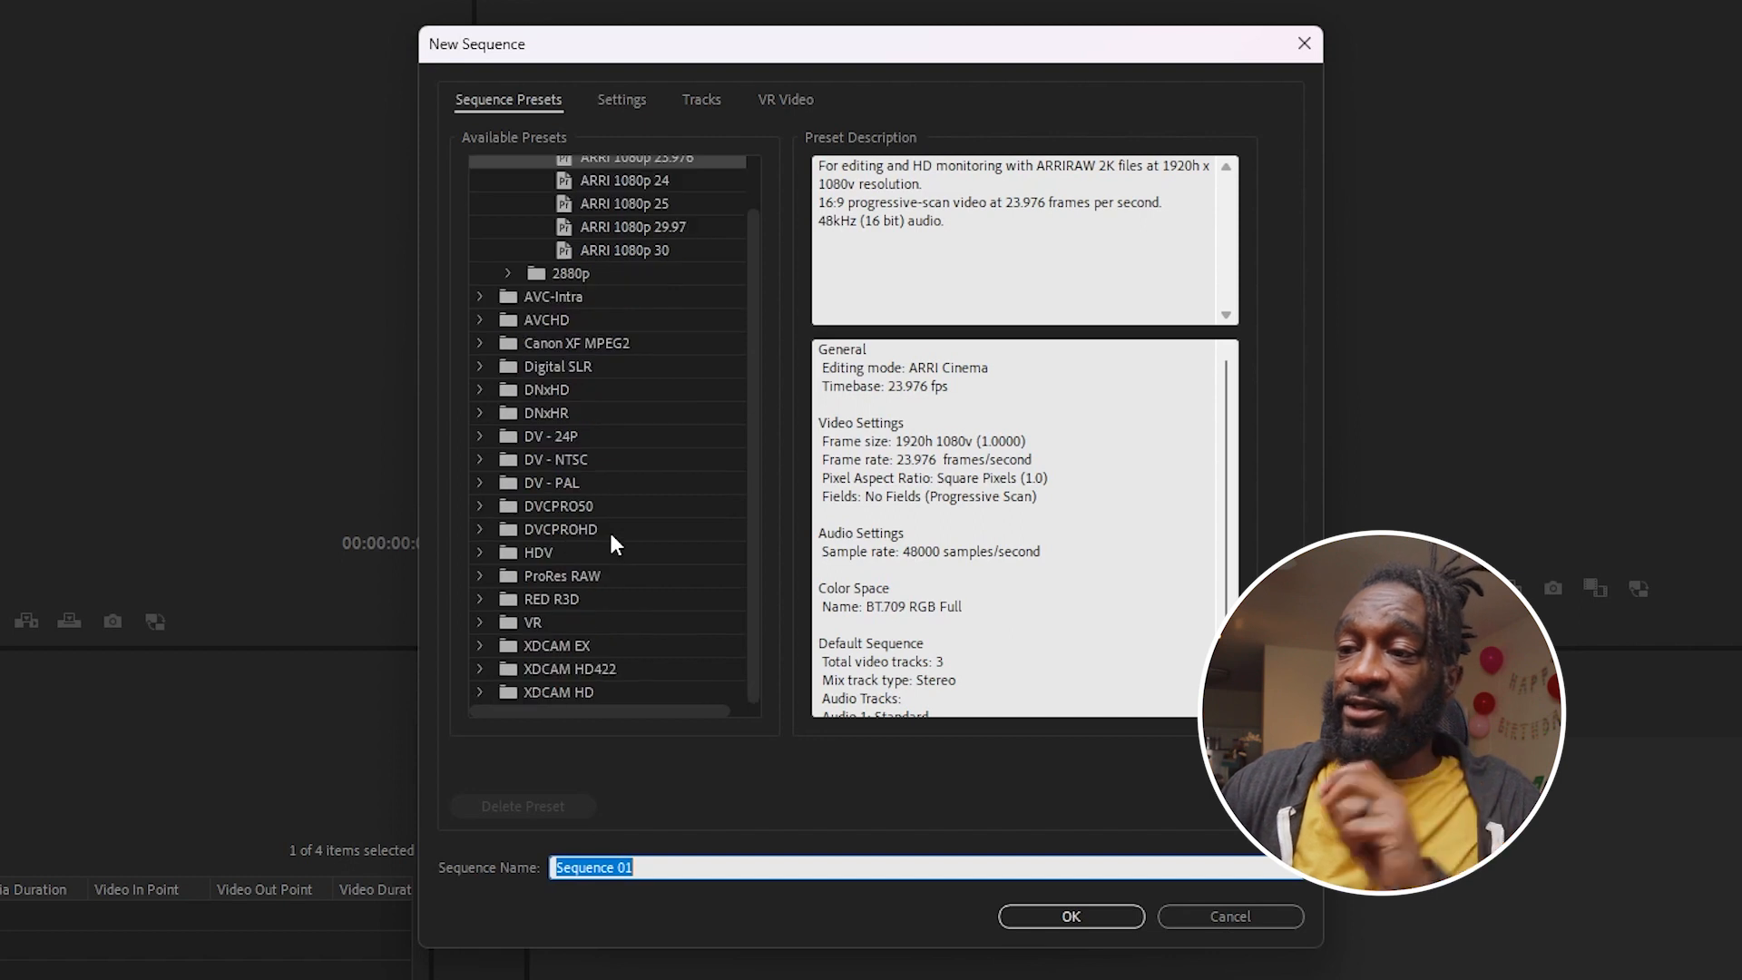
scroll(599, 547, "up", 1)
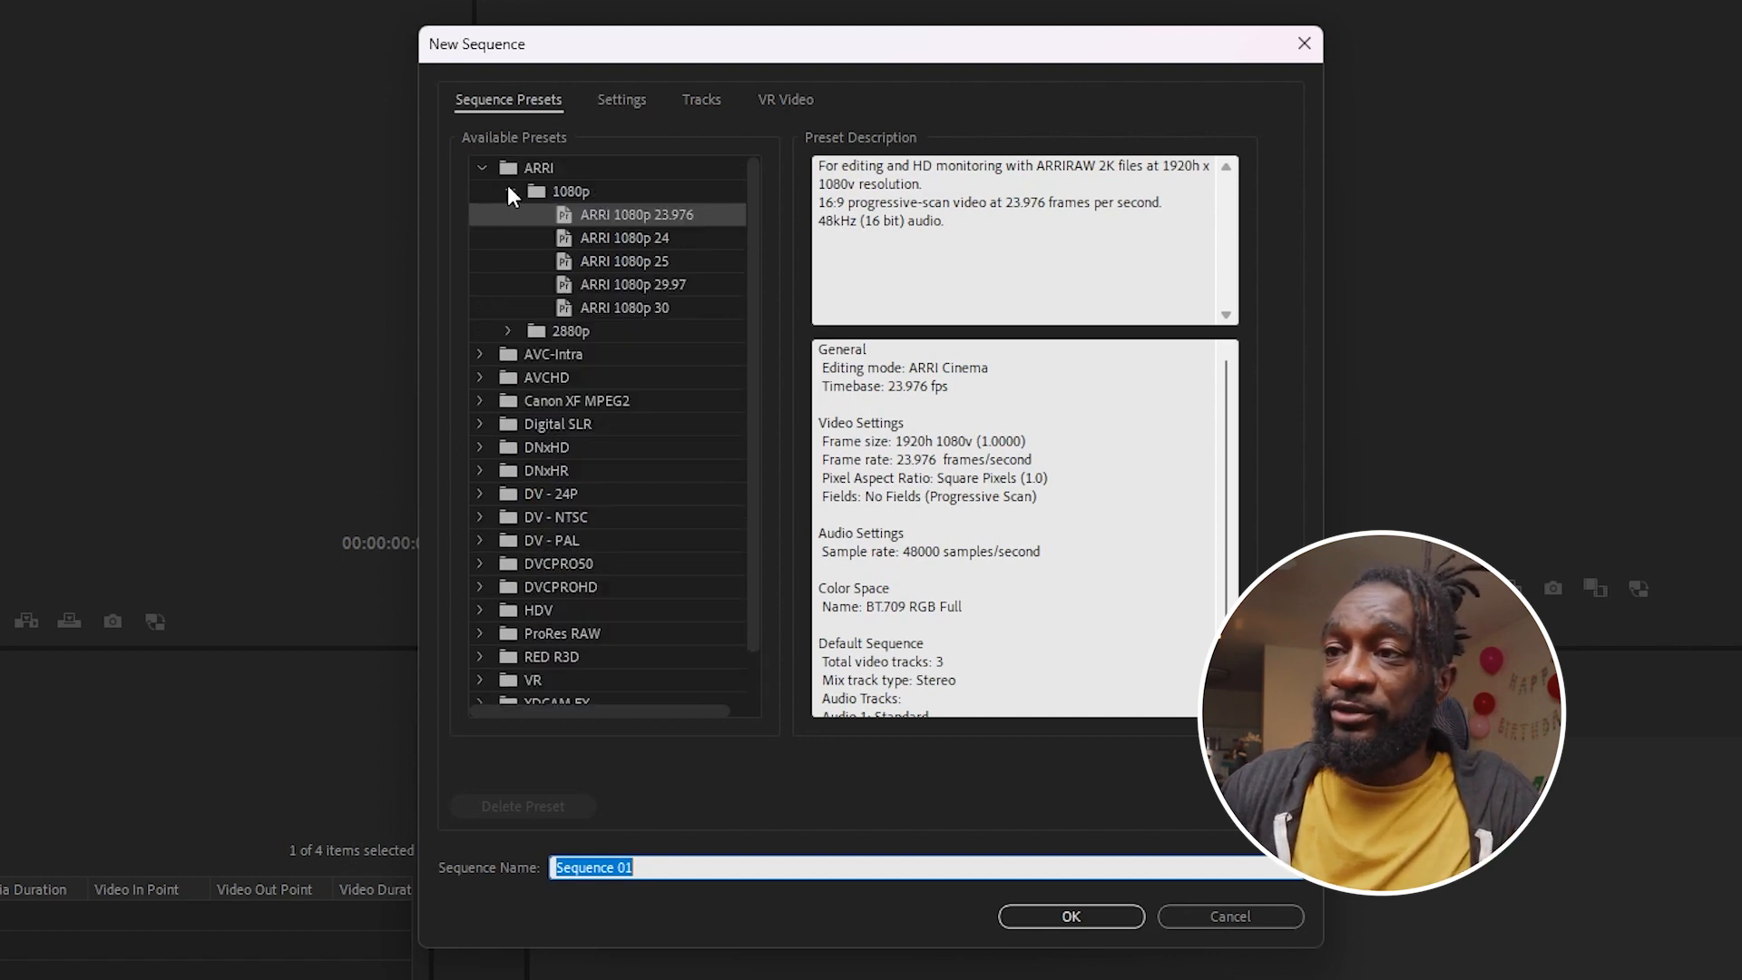
left_click(477, 162)
left_click(481, 167)
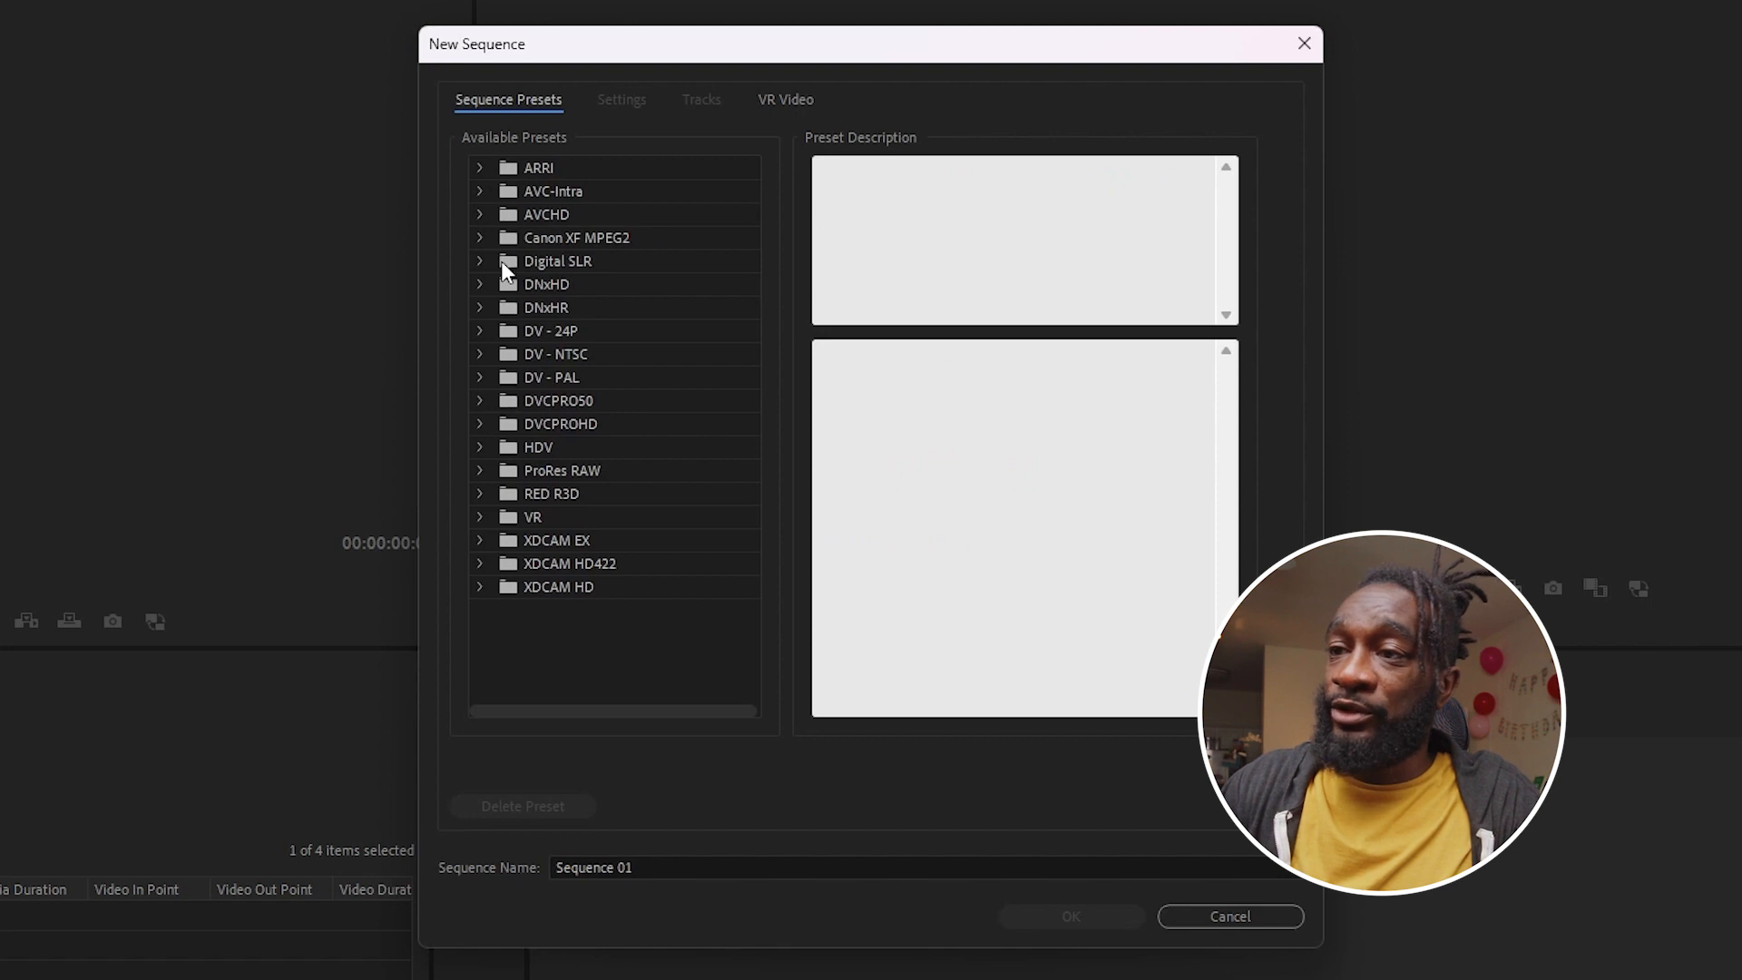
left_click(478, 262)
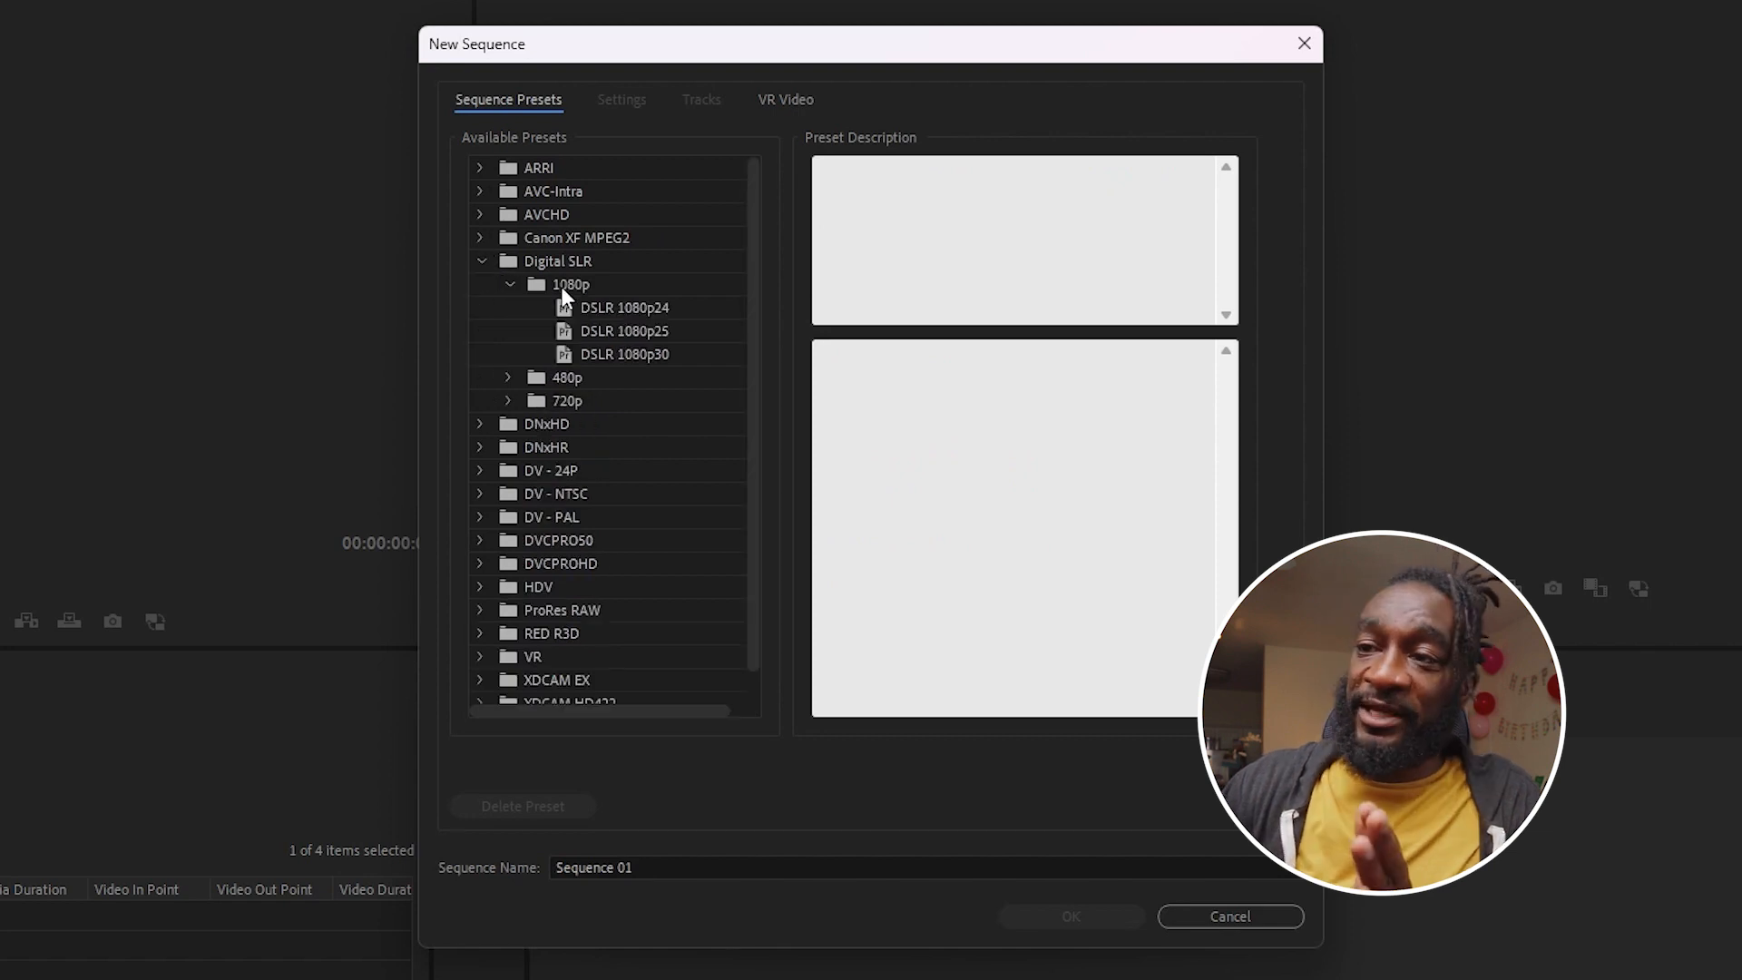
left_click(655, 307)
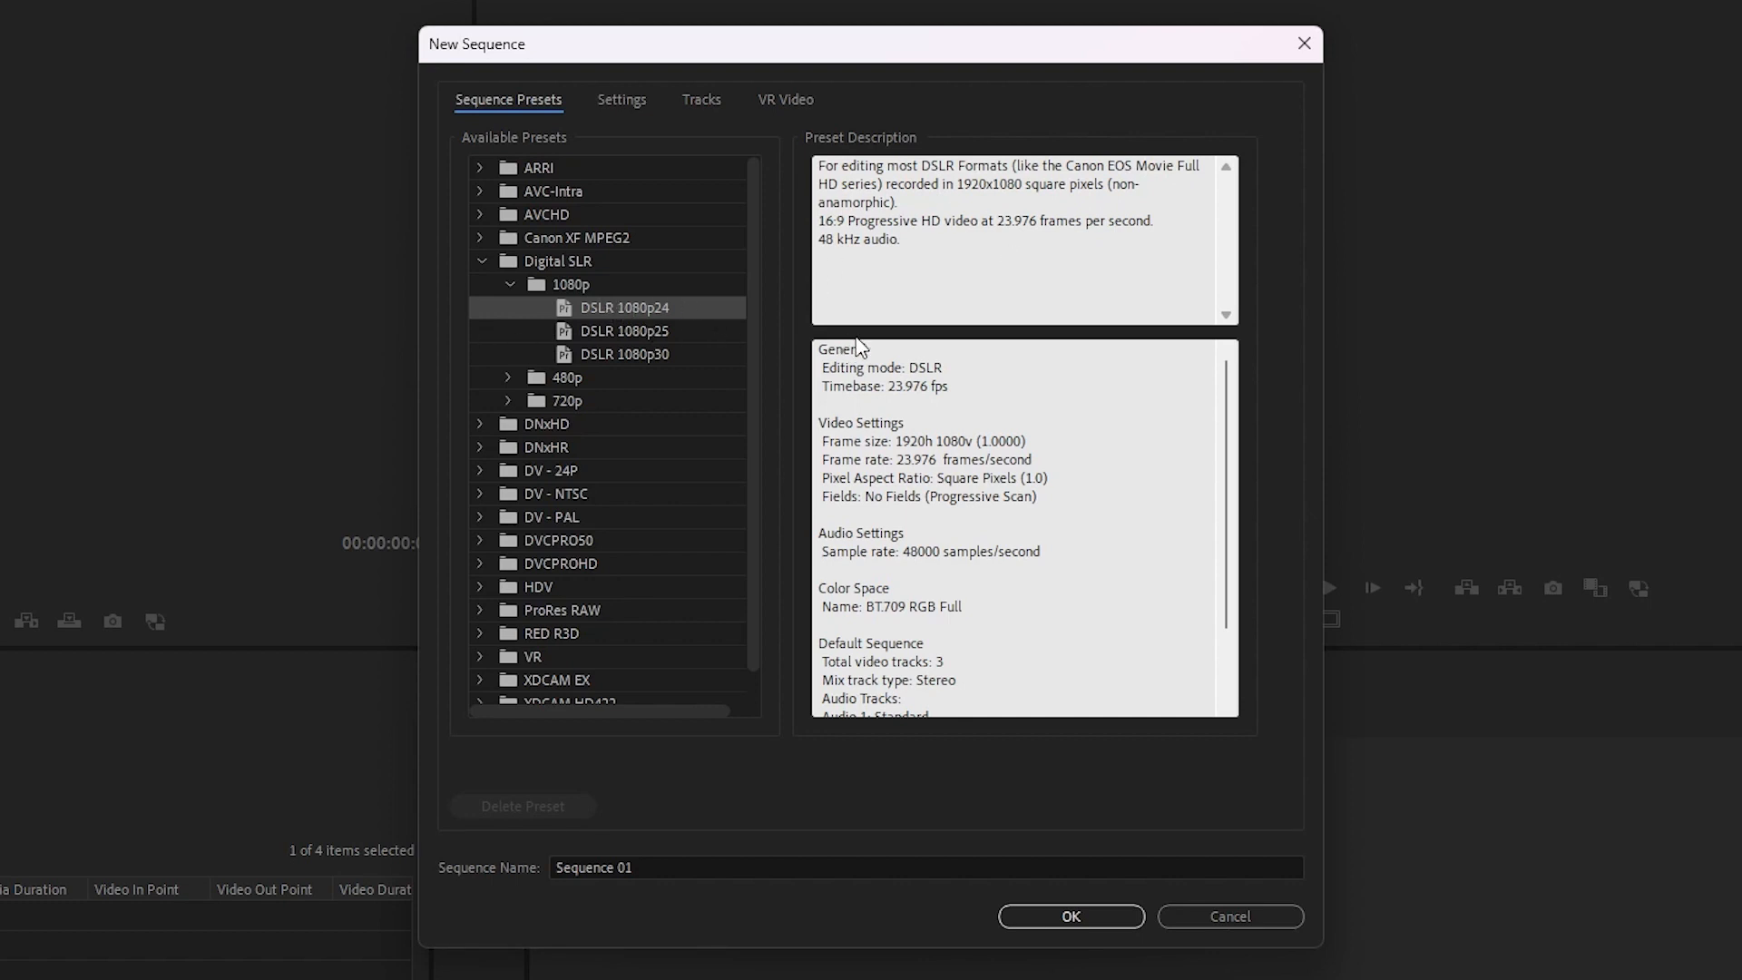
left_click(607, 356)
left_click(628, 301)
scroll(1005, 595, "down", 2)
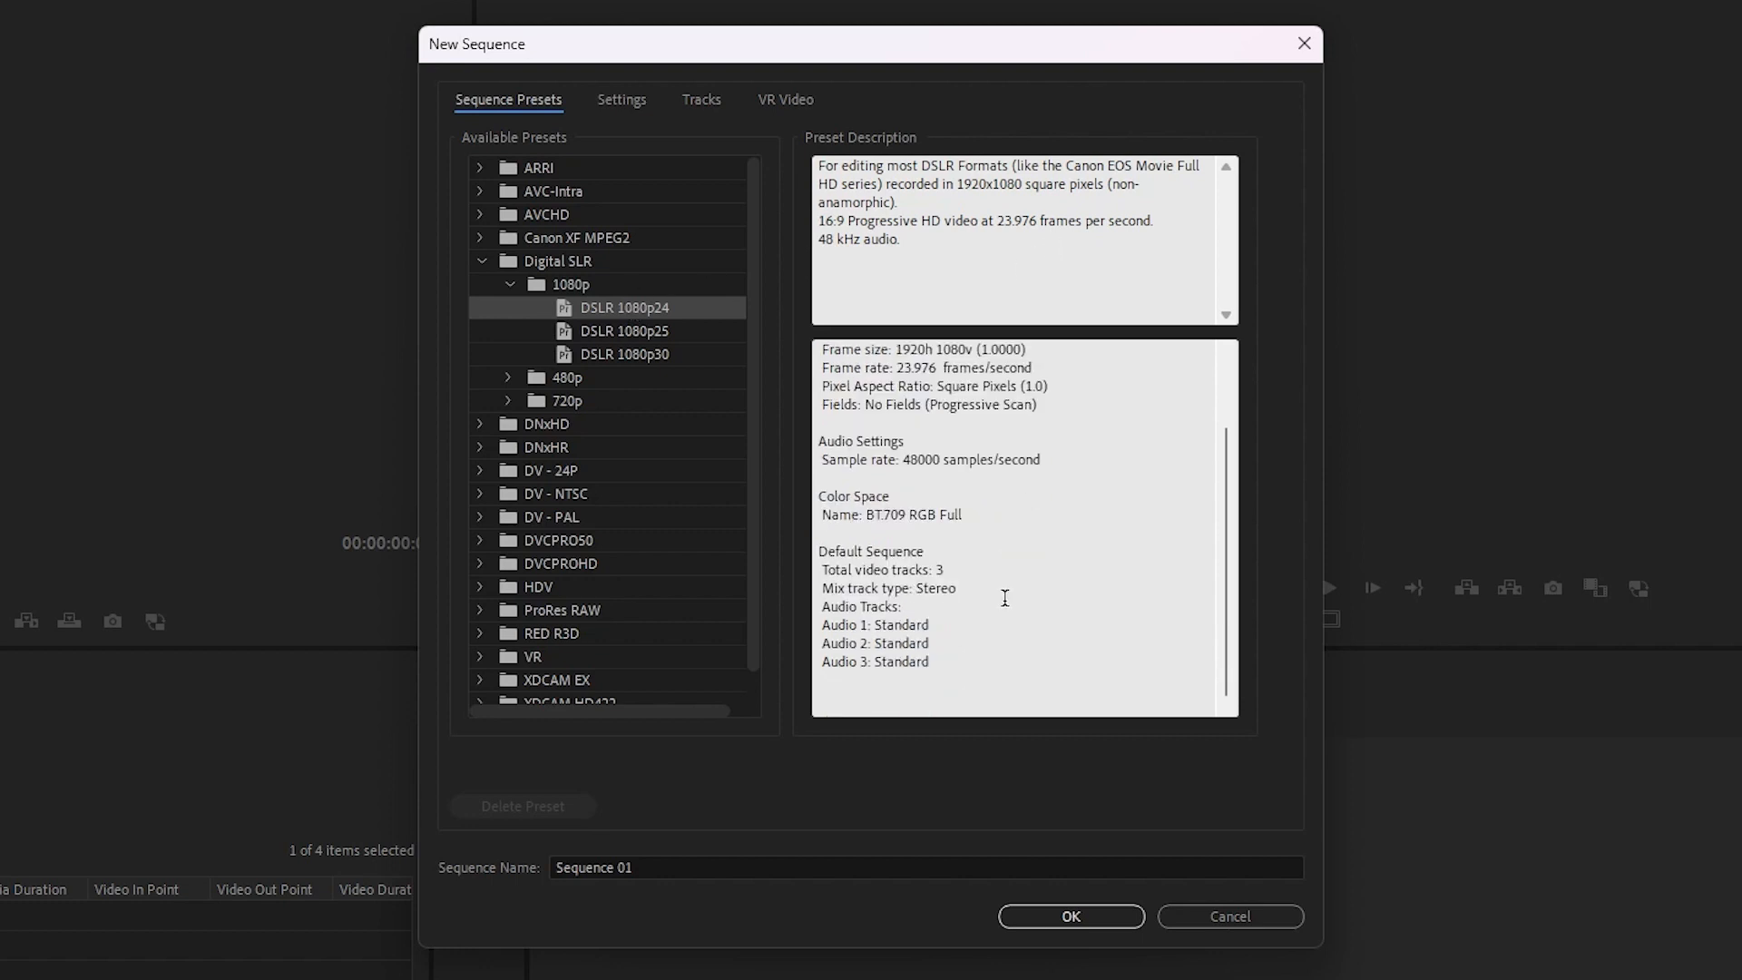
- Name the sequence "My First Edit V1" and create it
double_click(657, 867)
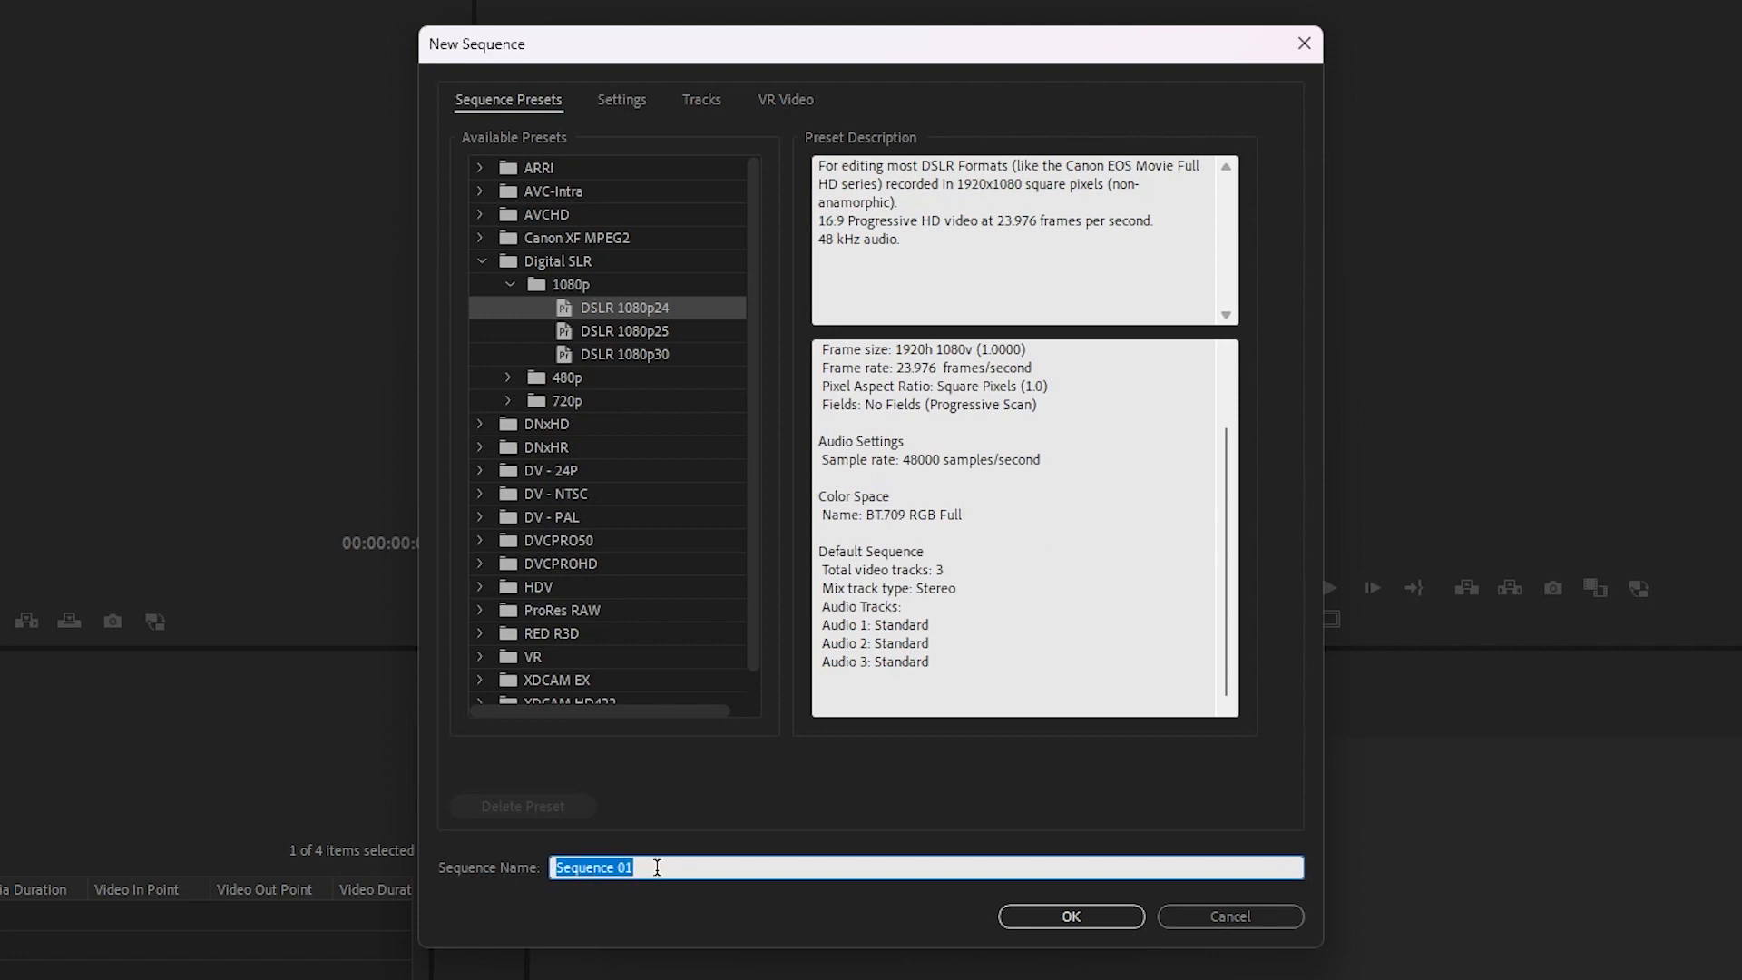
key("BackSpace")
type("My First Edit V1")
key("Return")
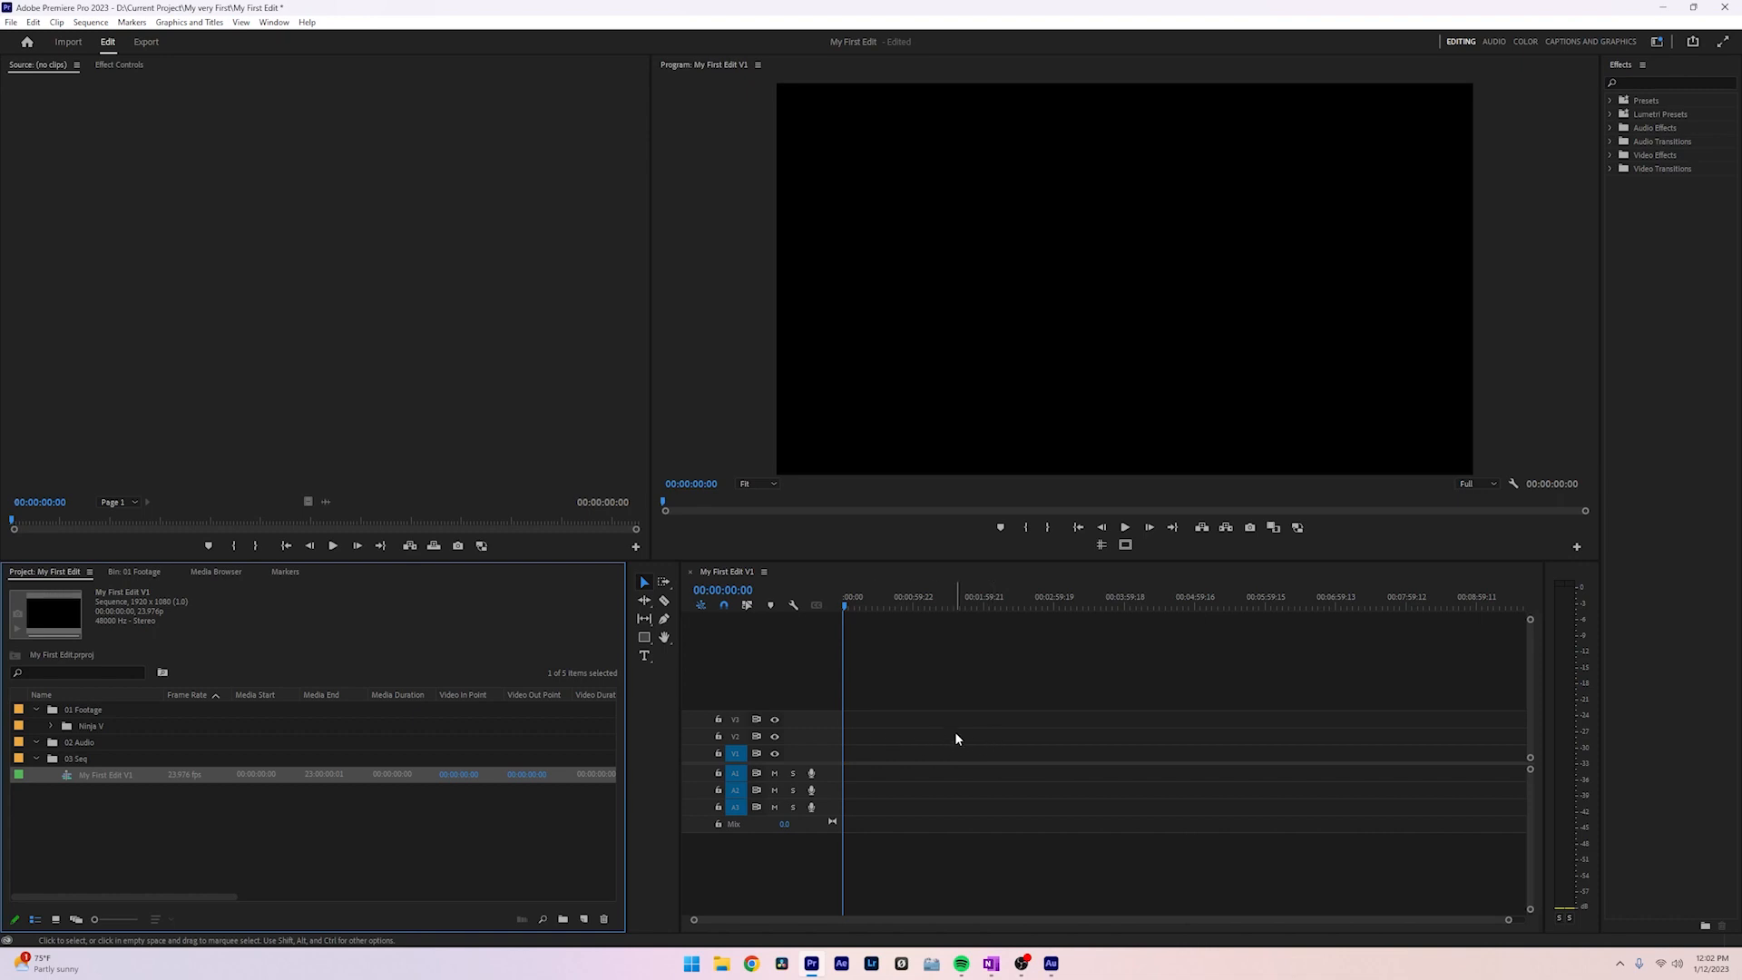
- Expand the Ninja V bin and load its first clip into the Source Monitor
left_click(51, 725)
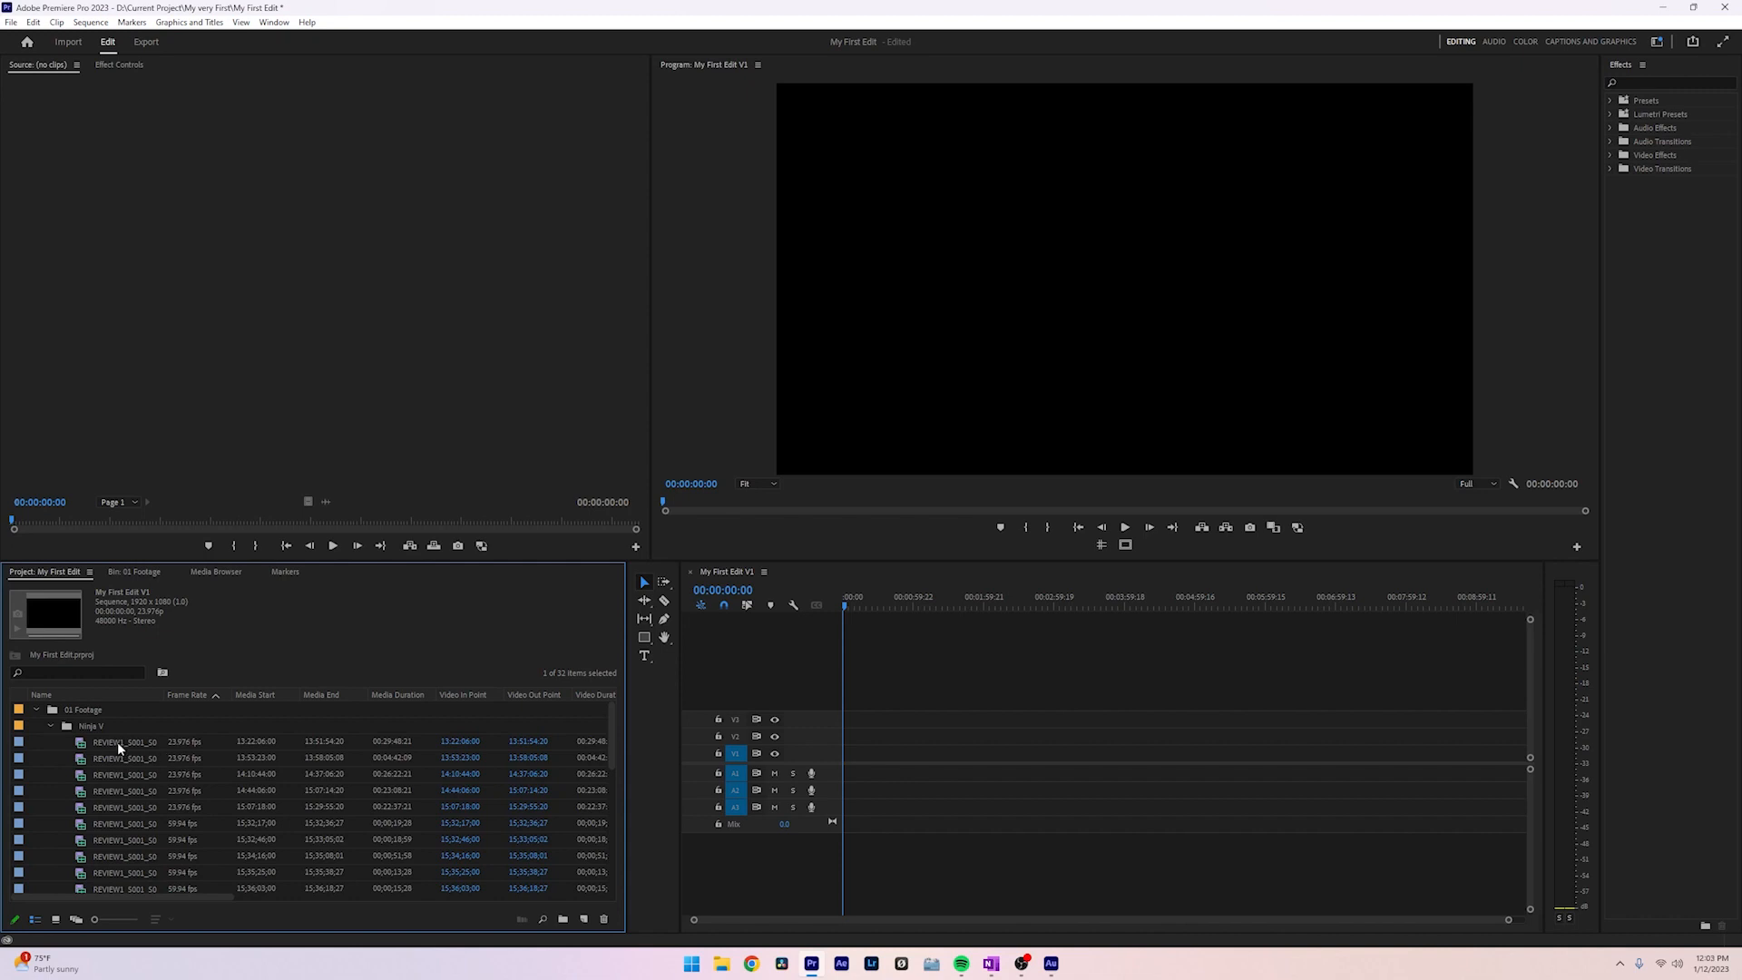
scroll(118, 824, "down", 2)
scroll(118, 825, "up", 2)
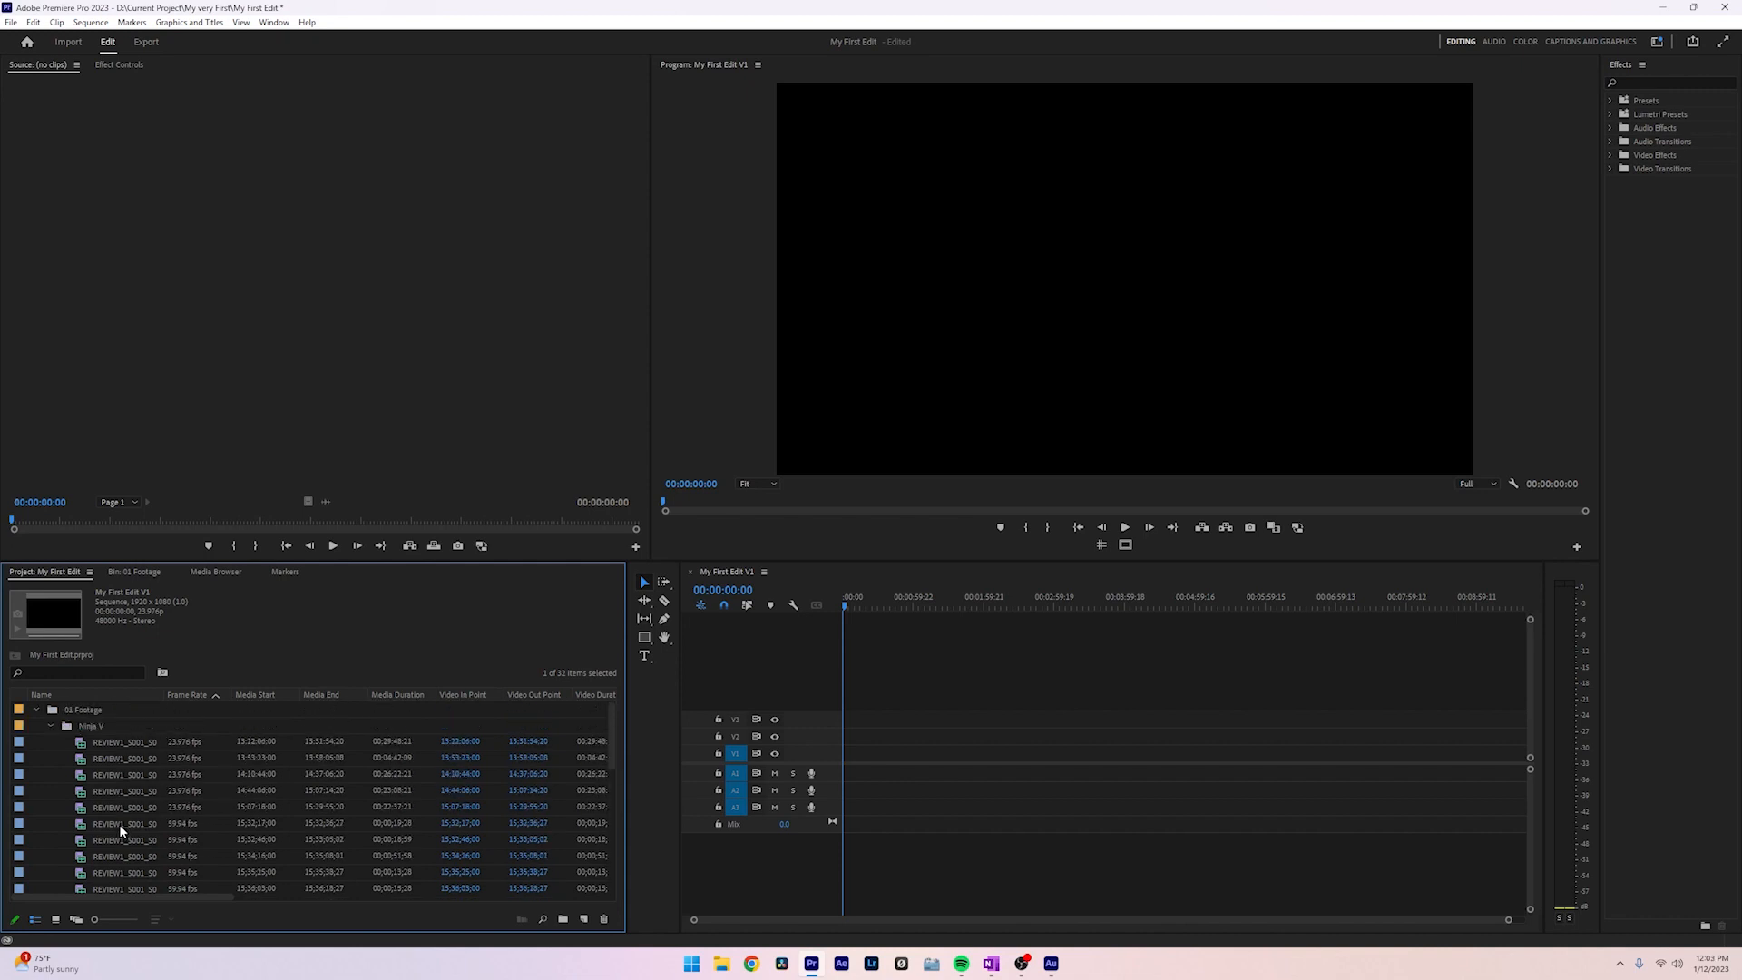
double_click(122, 741)
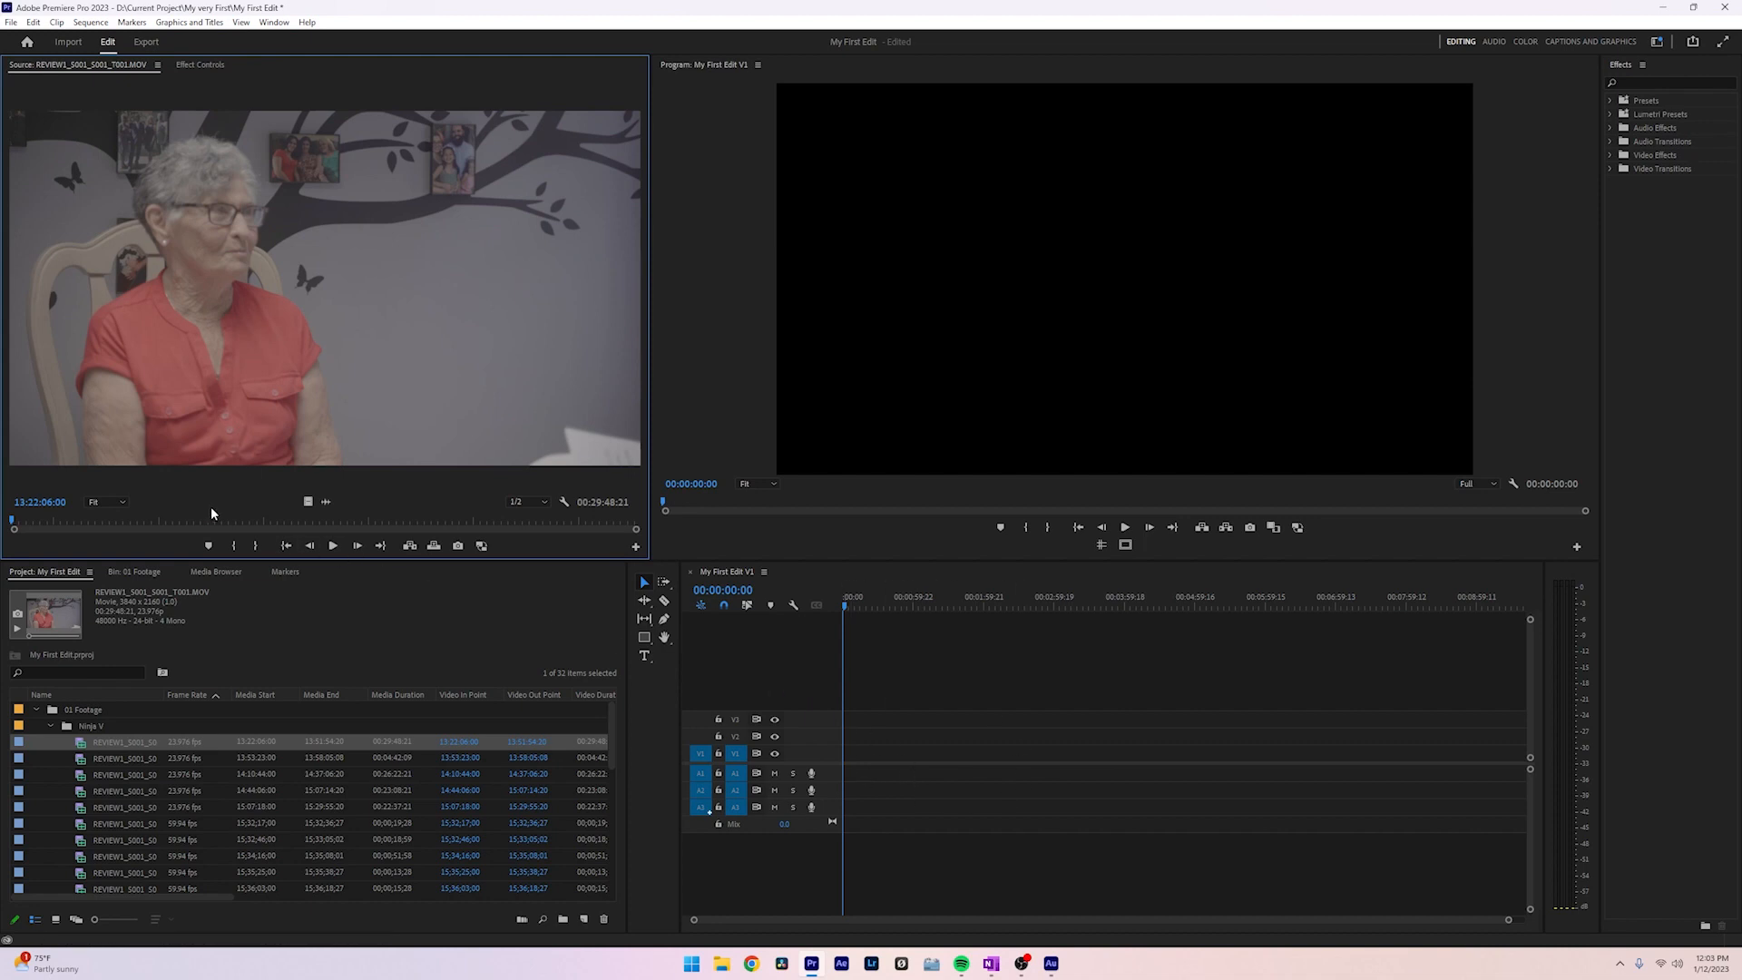
- Move the source clip's playhead to 13:28:32:13 and mark an In point there
left_click_drag(25, 525, 156, 525)
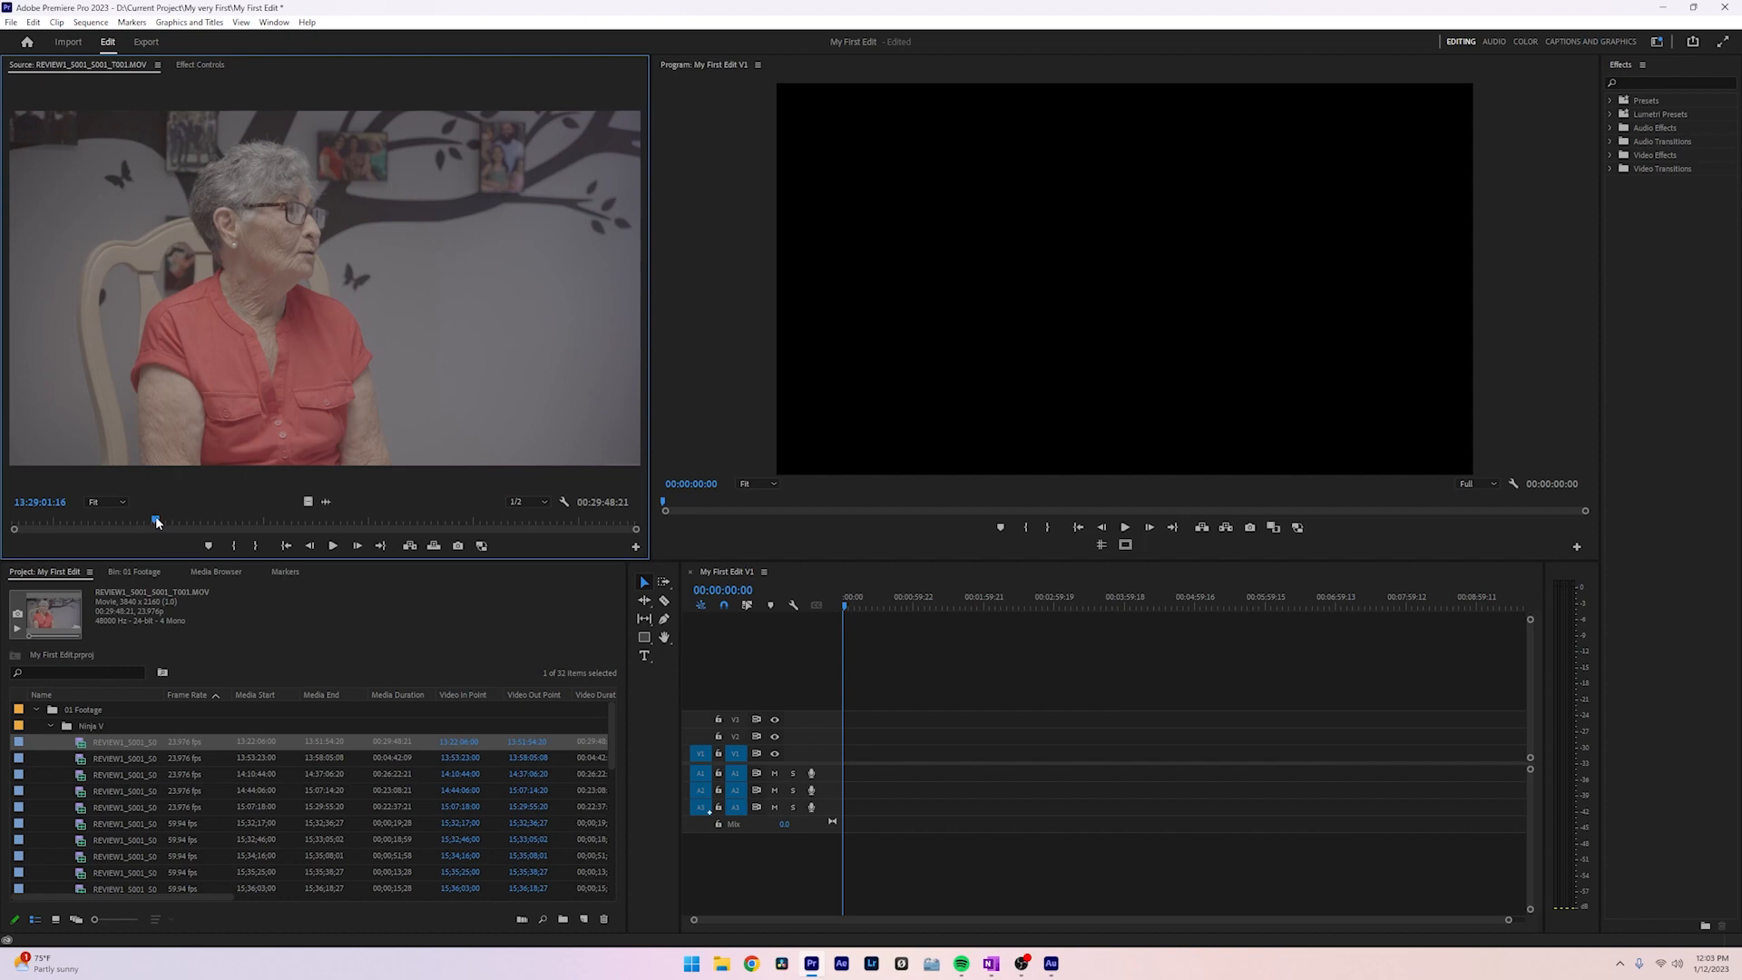
left_click_drag(156, 523, 148, 522)
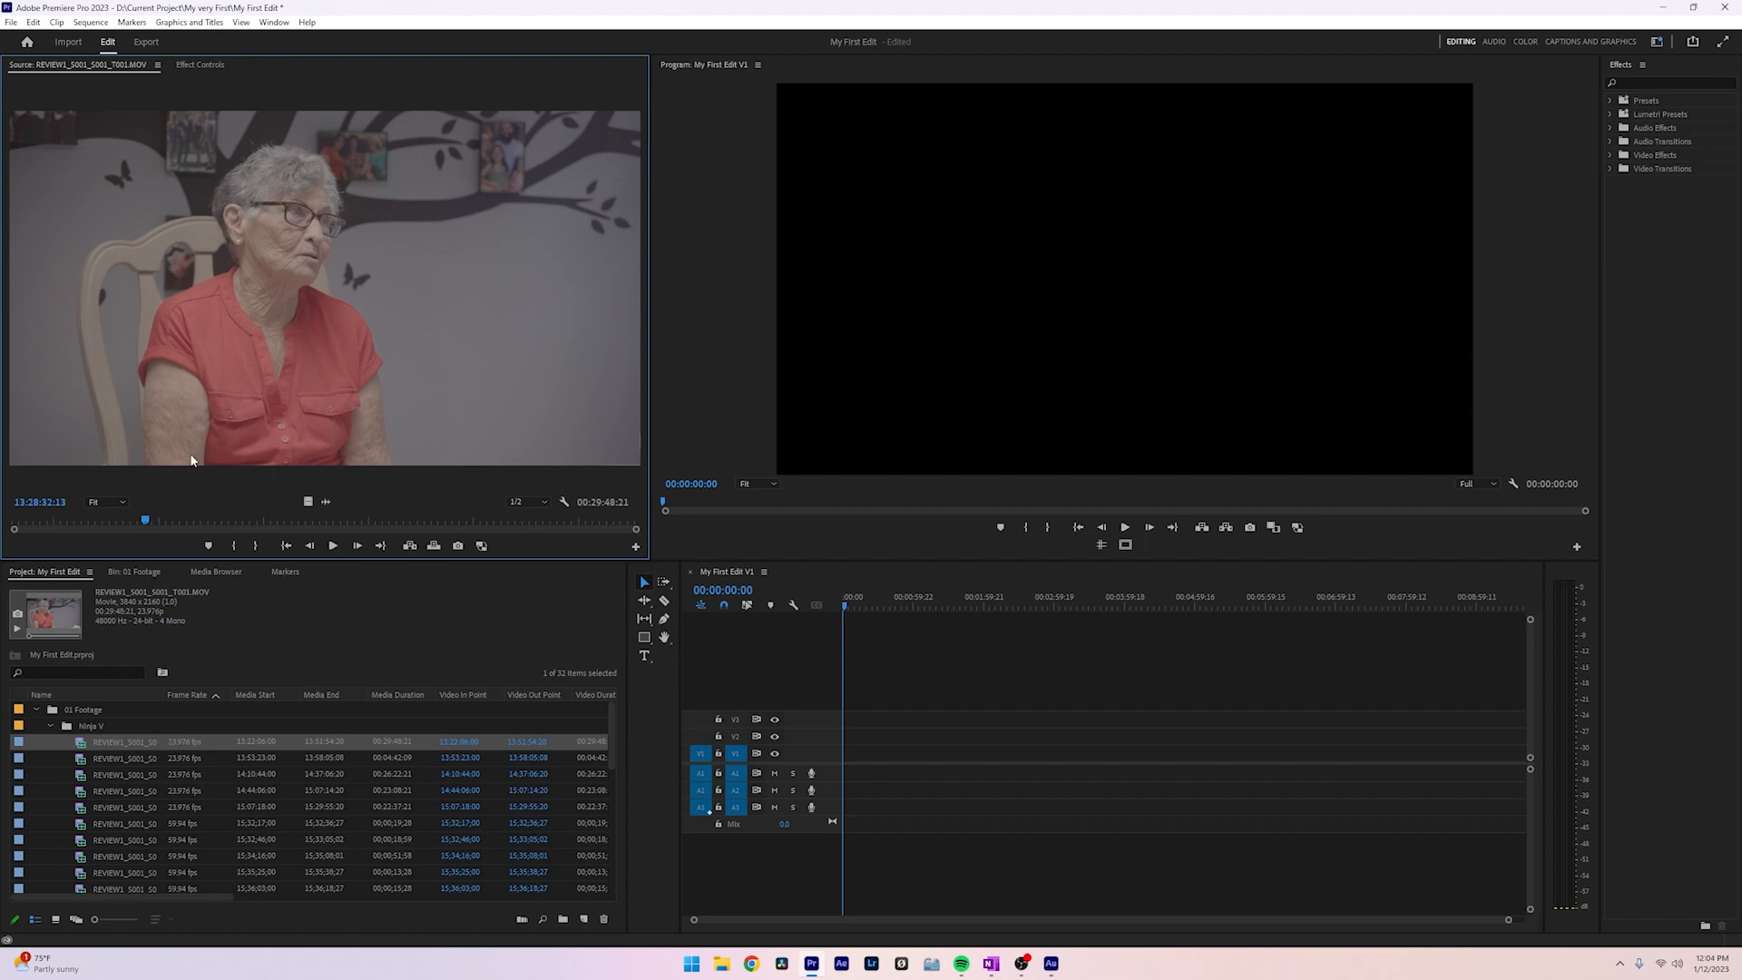
key("i")
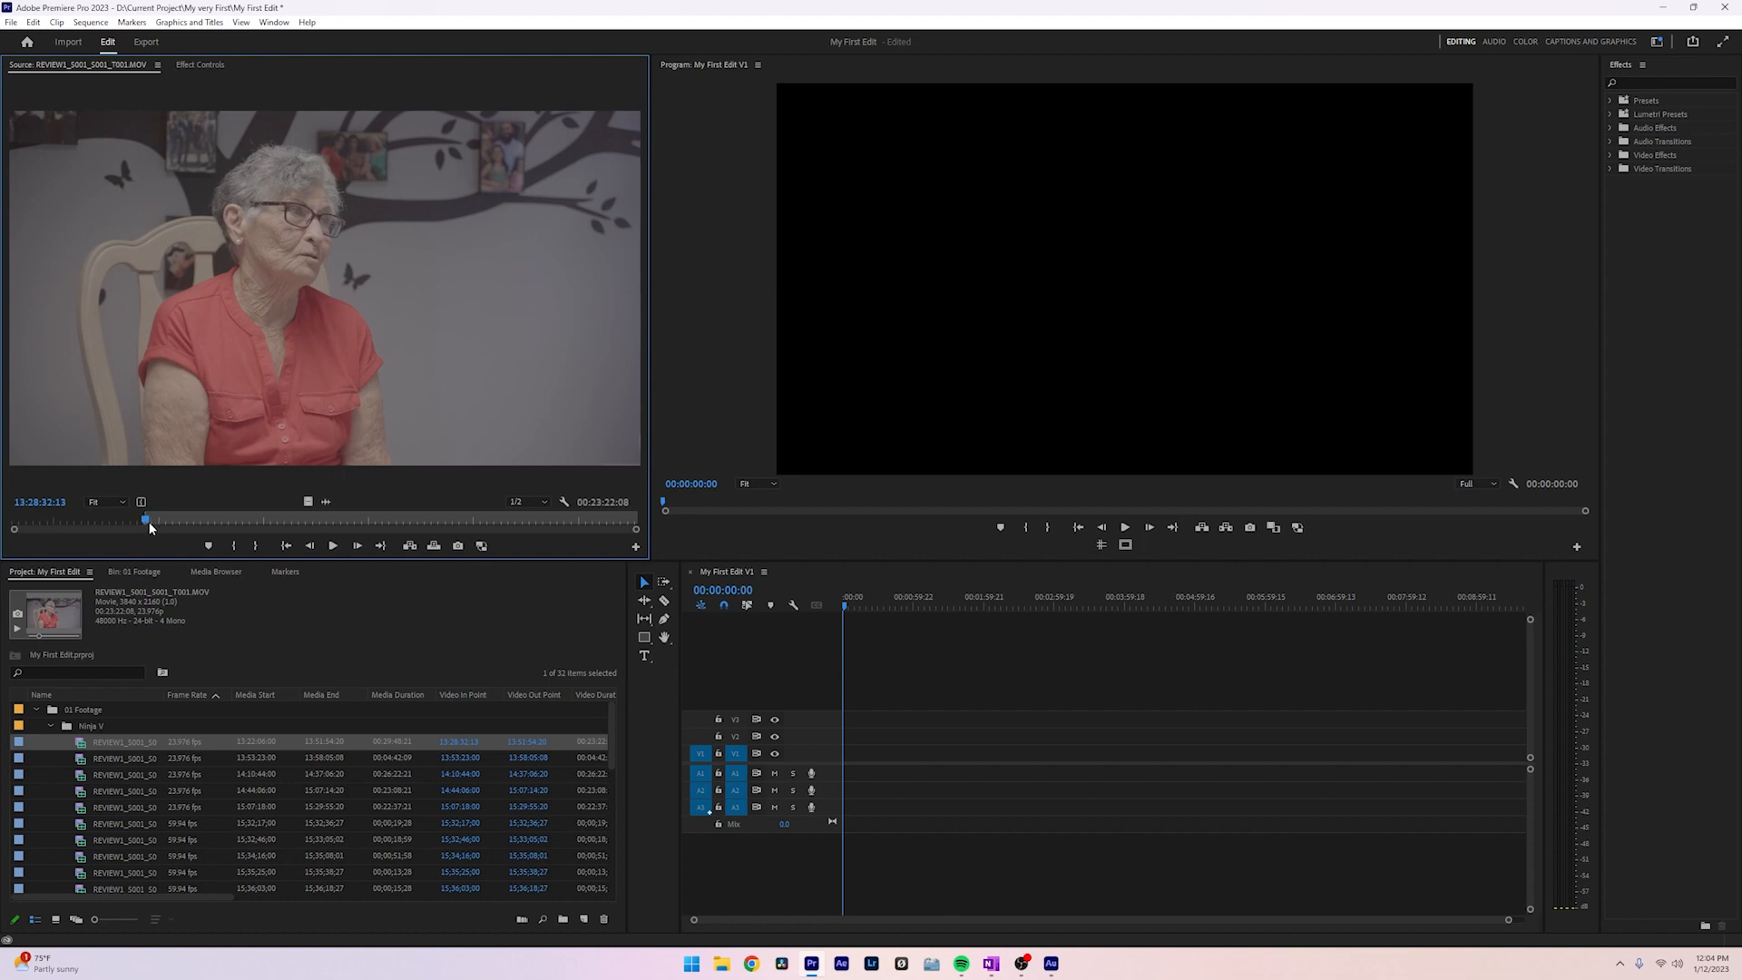
- Play the source clip from its In point to 13:28:41:16 and mark an Out point there
key("space")
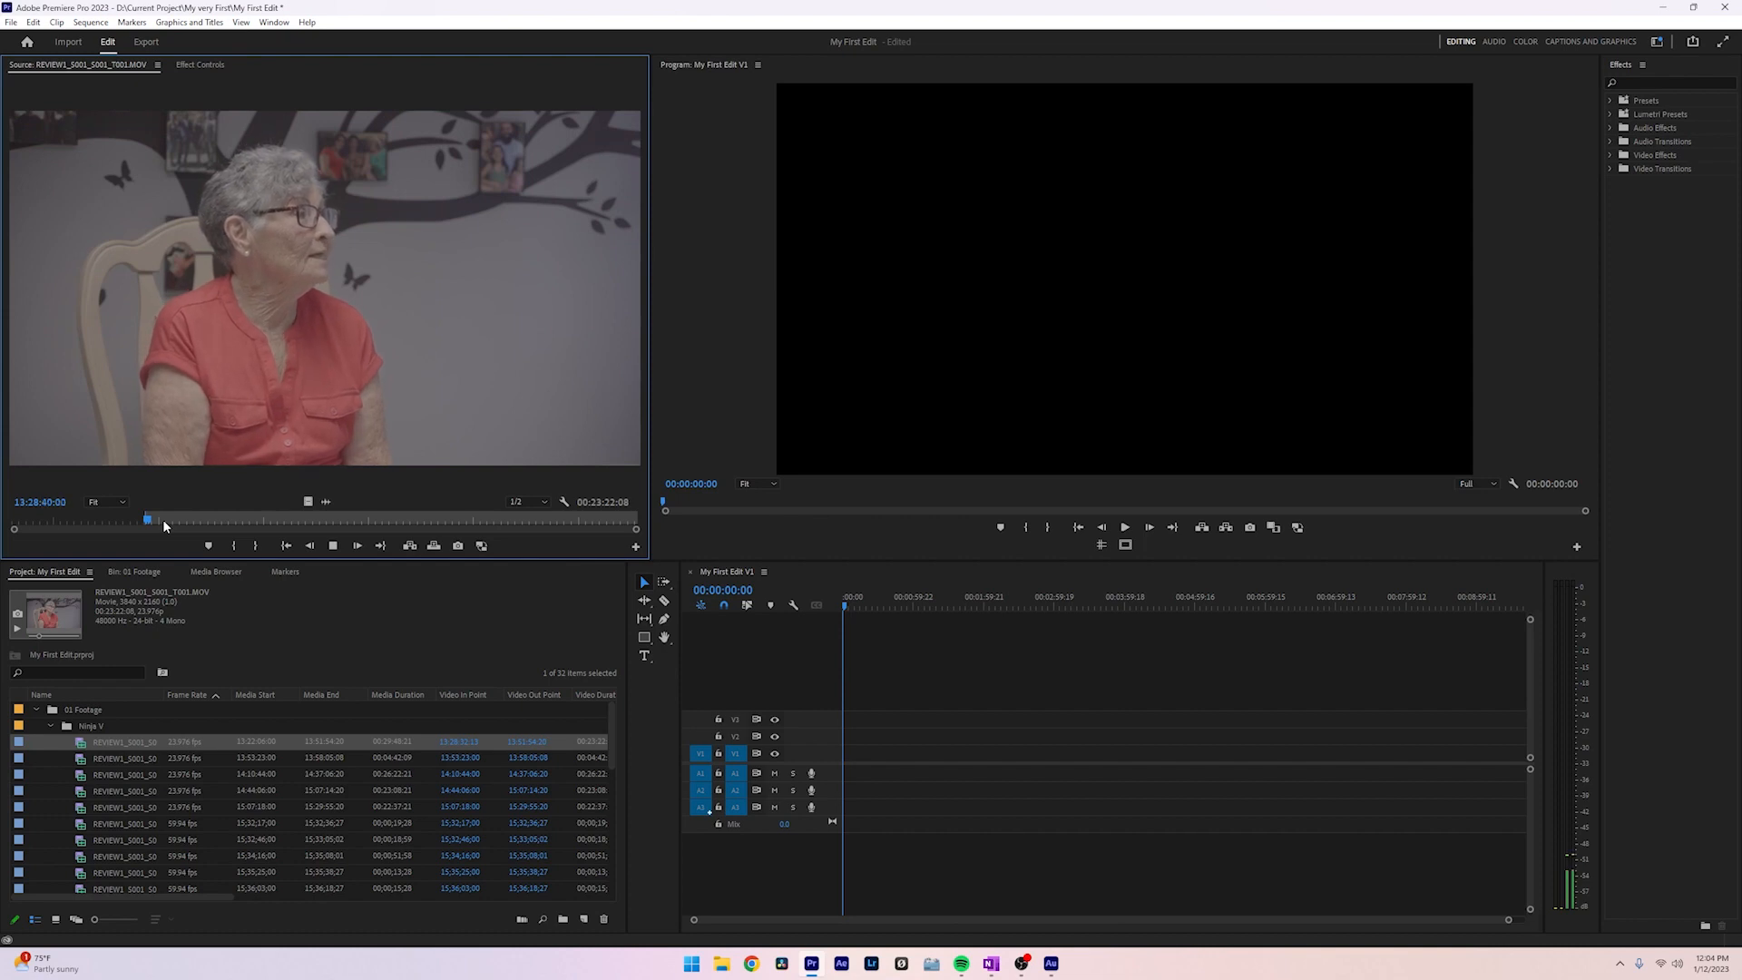
key("space")
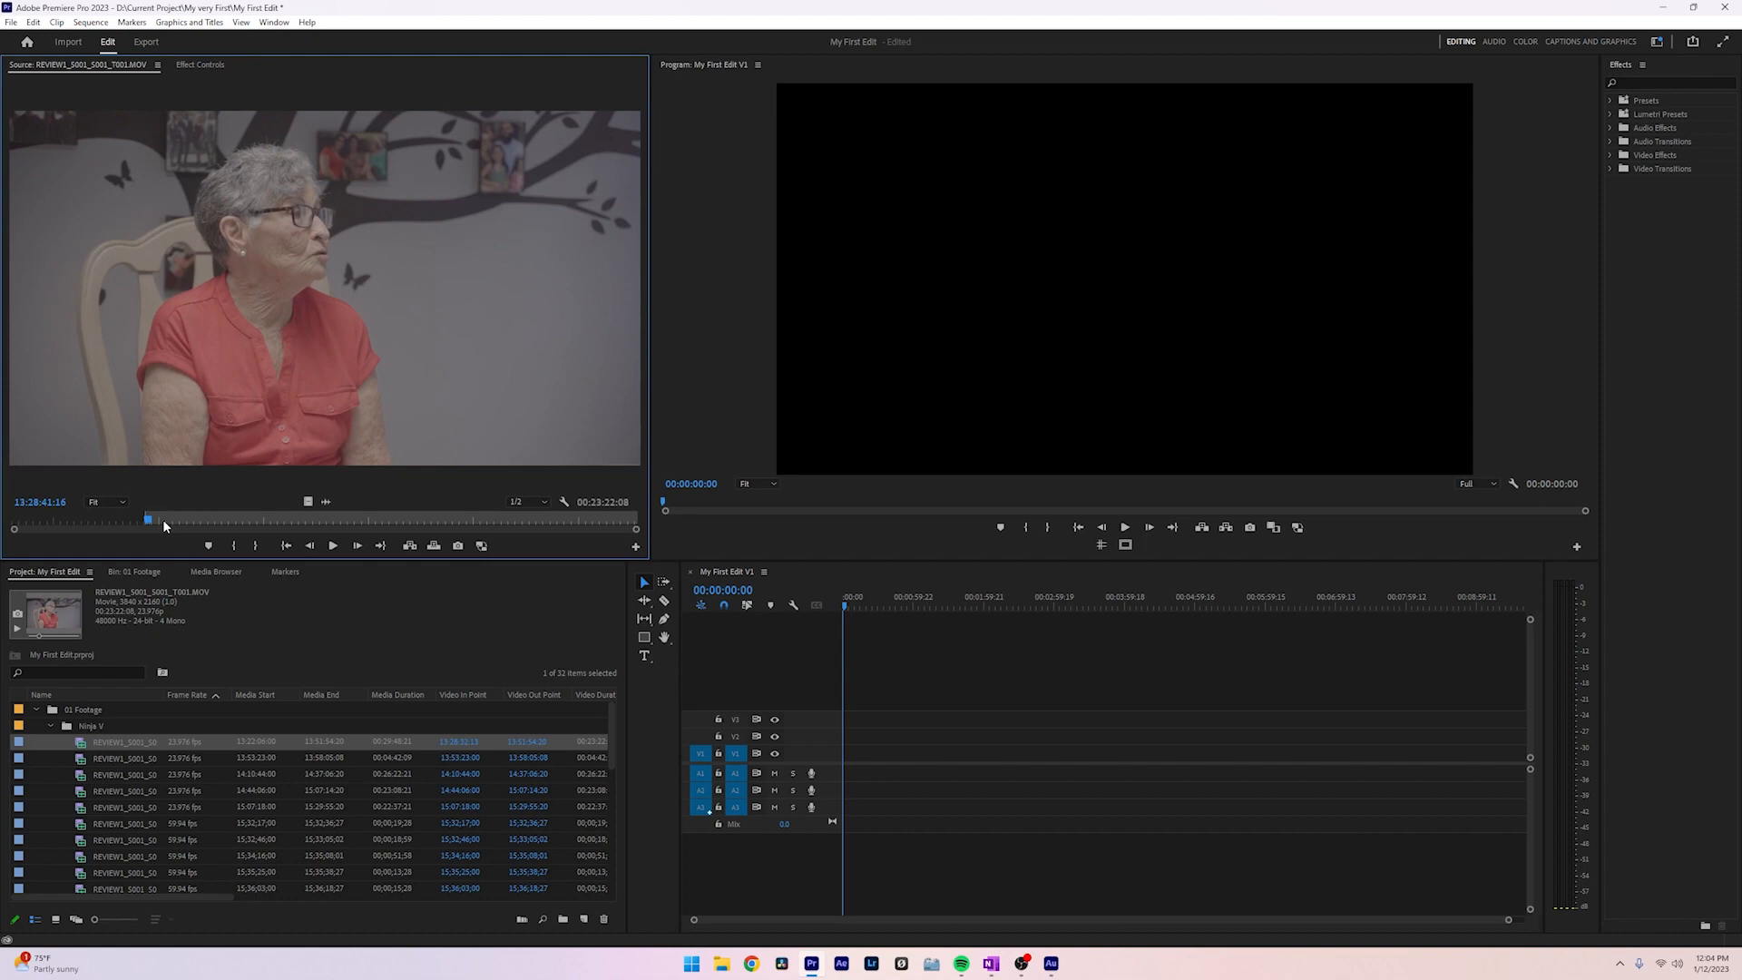
key("o")
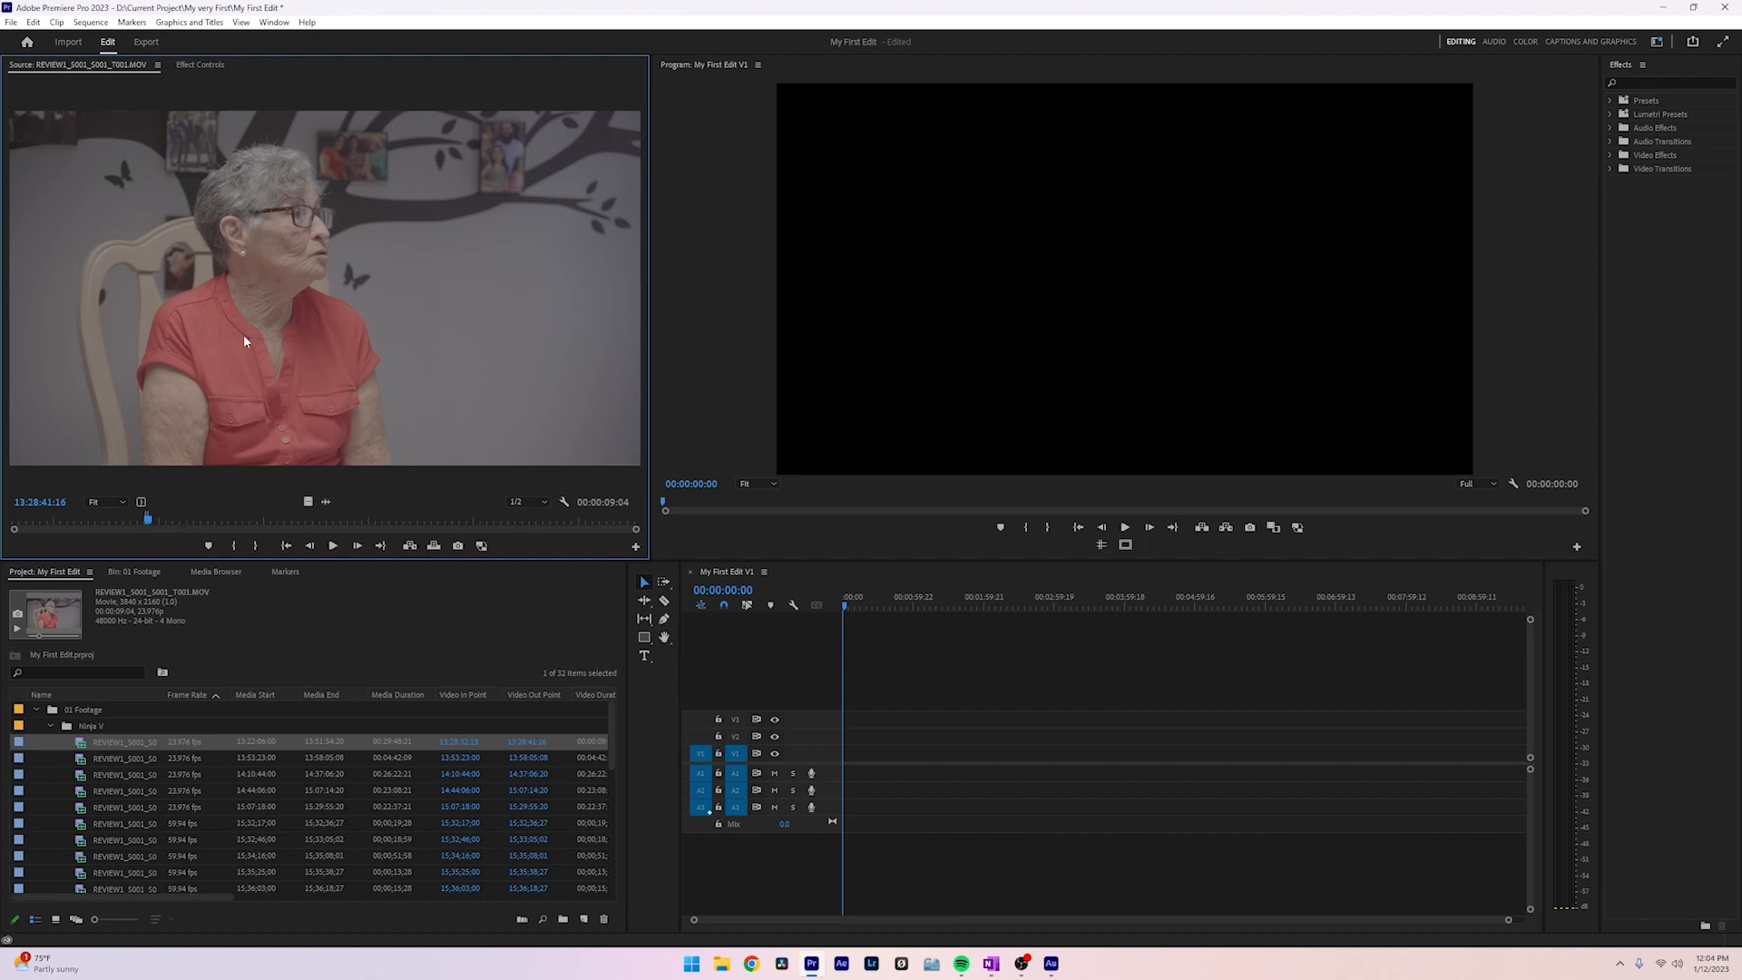
left_click_drag(557, 483, 850, 788)
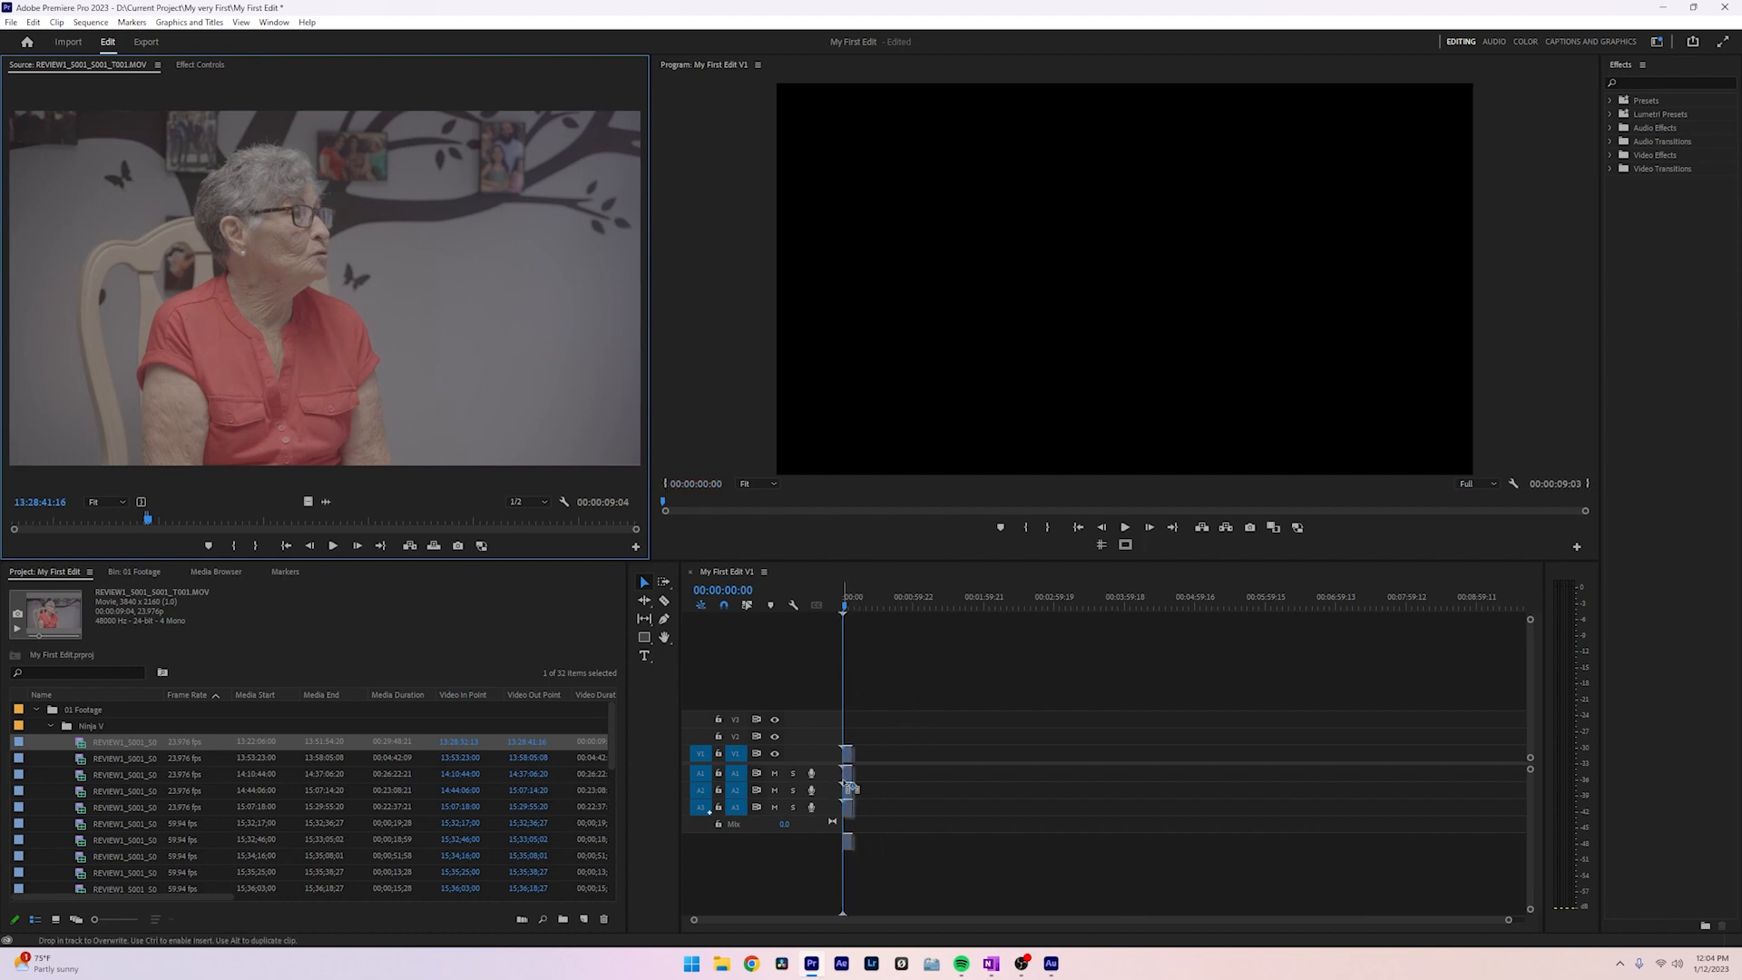
left_click_drag(851, 789, 398, 429)
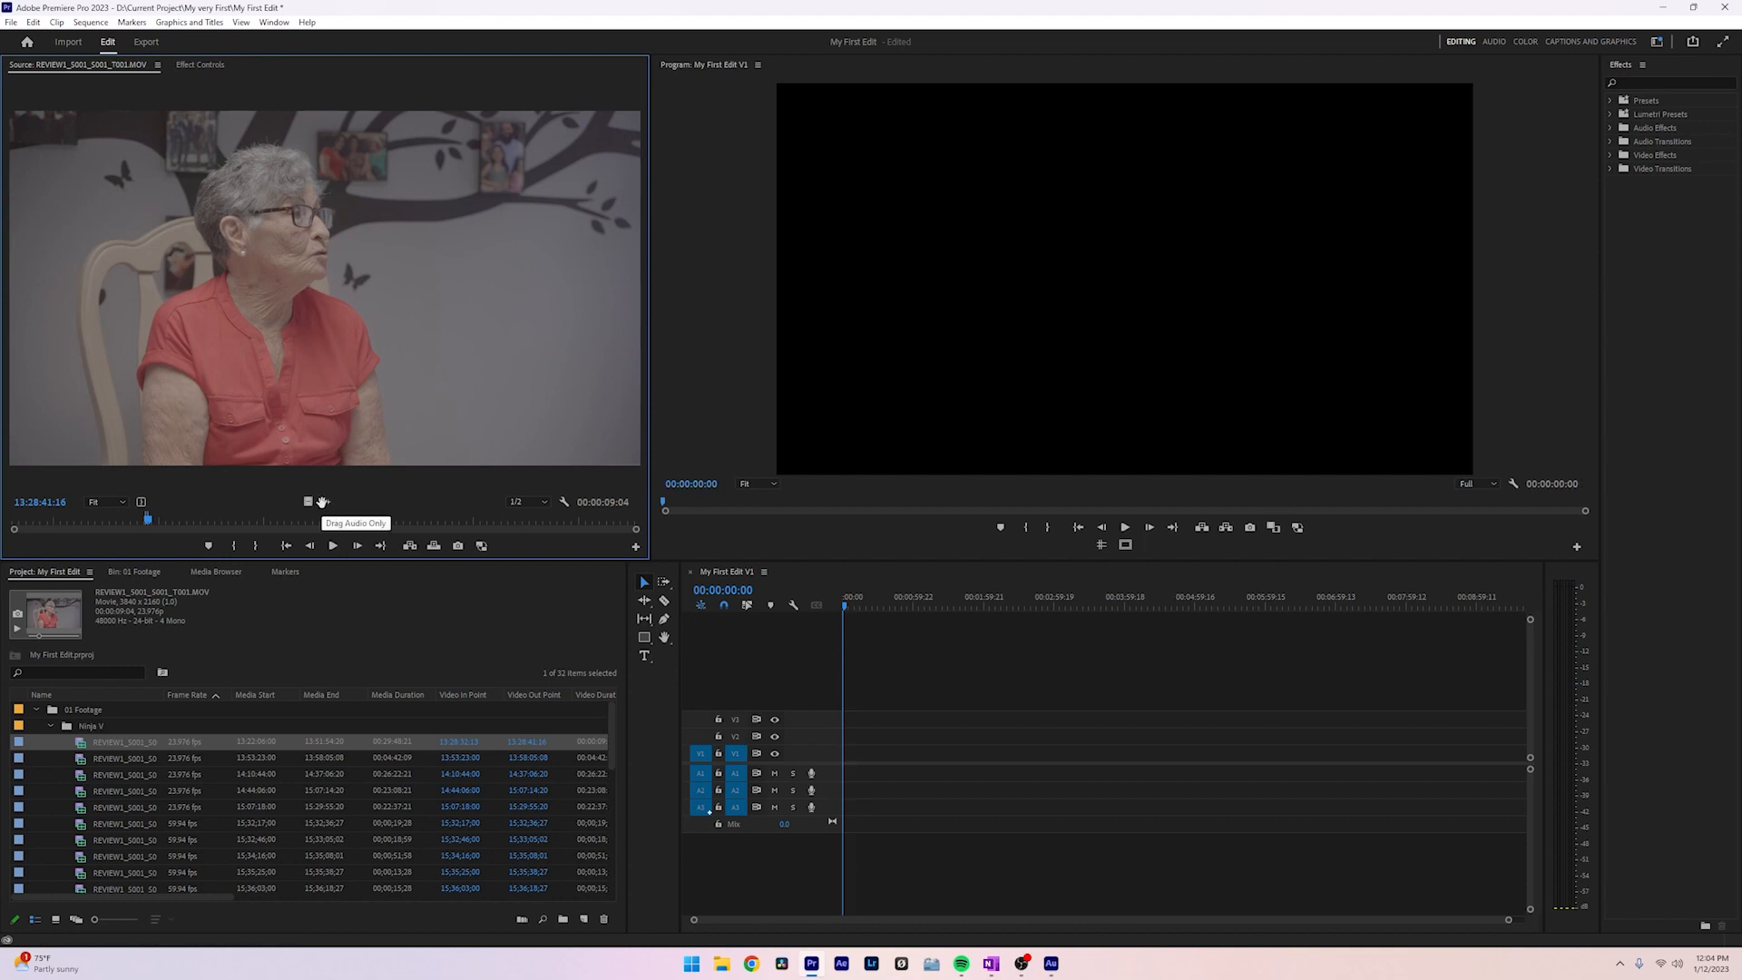
left_click_drag(322, 502, 398, 399)
left_click_drag(306, 502, 193, 352)
- Load clip REVIEW1_S001_S001_T006.MOV as source and mark its In point at 15;32;21;29 and Out point at 15;32;25;17
double_click(127, 825)
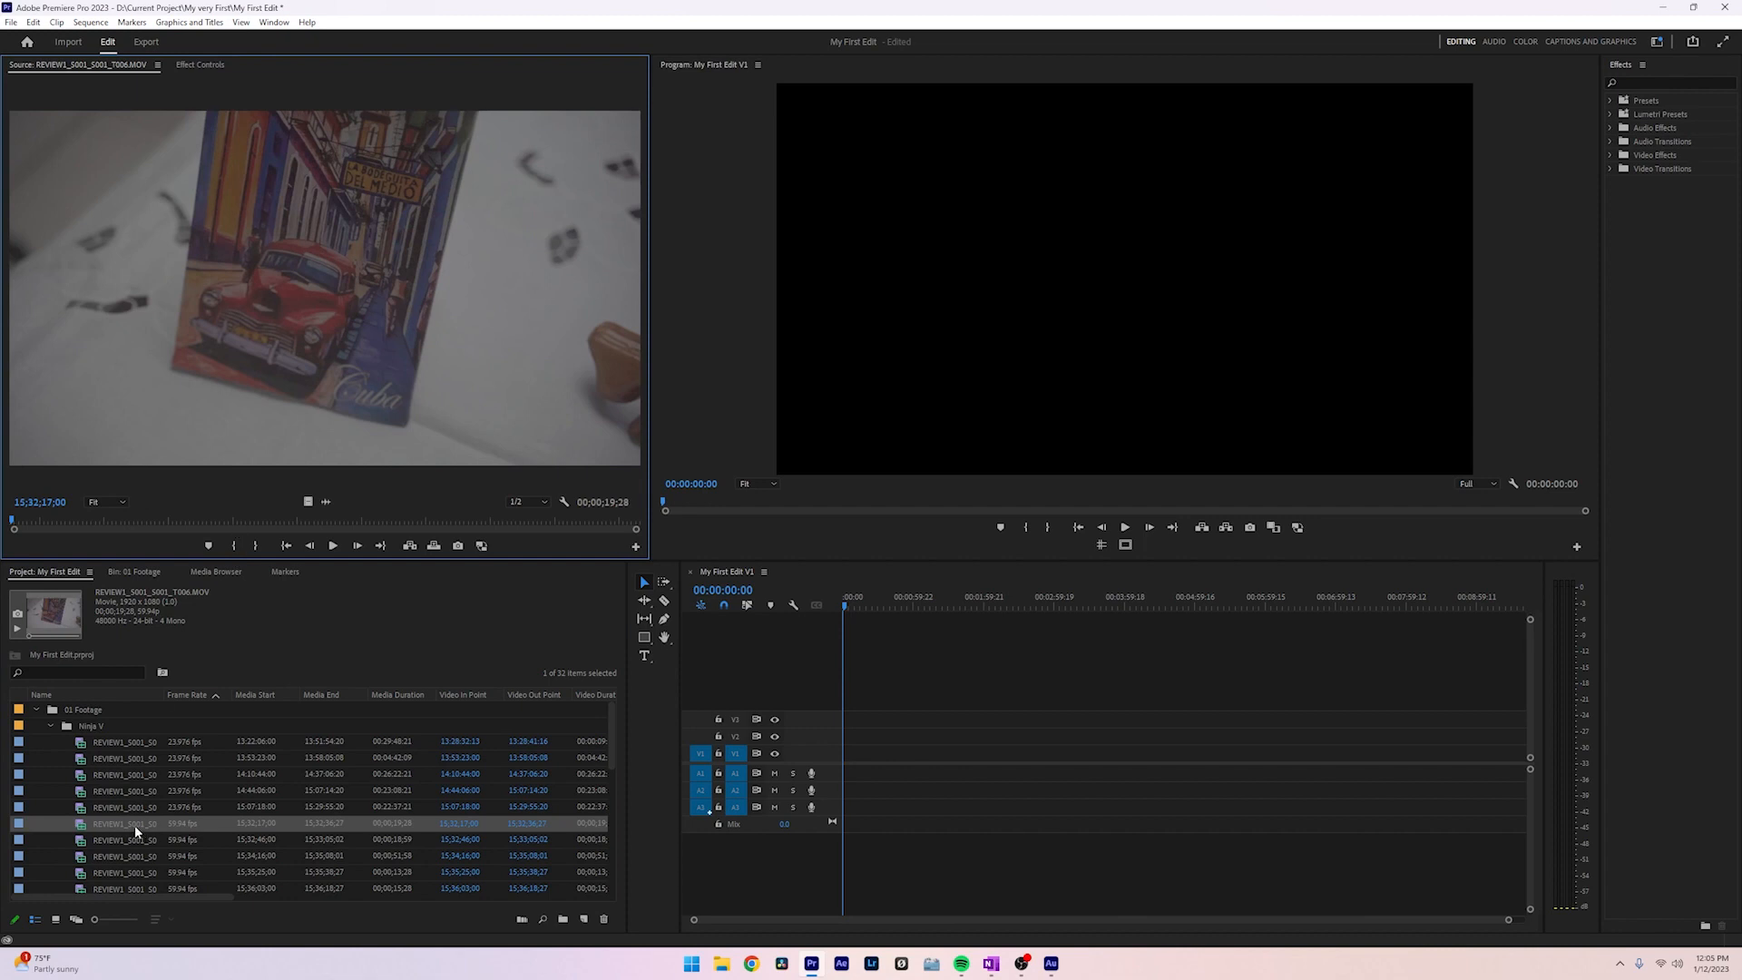
left_click(155, 519)
key("i")
left_click(276, 519)
key("o")
- Load clip REVIEW1_S001_S001_T007.MOV as source and mark its In point at 15;32;50;20 and Out point at 15;32;55;08
double_click(106, 841)
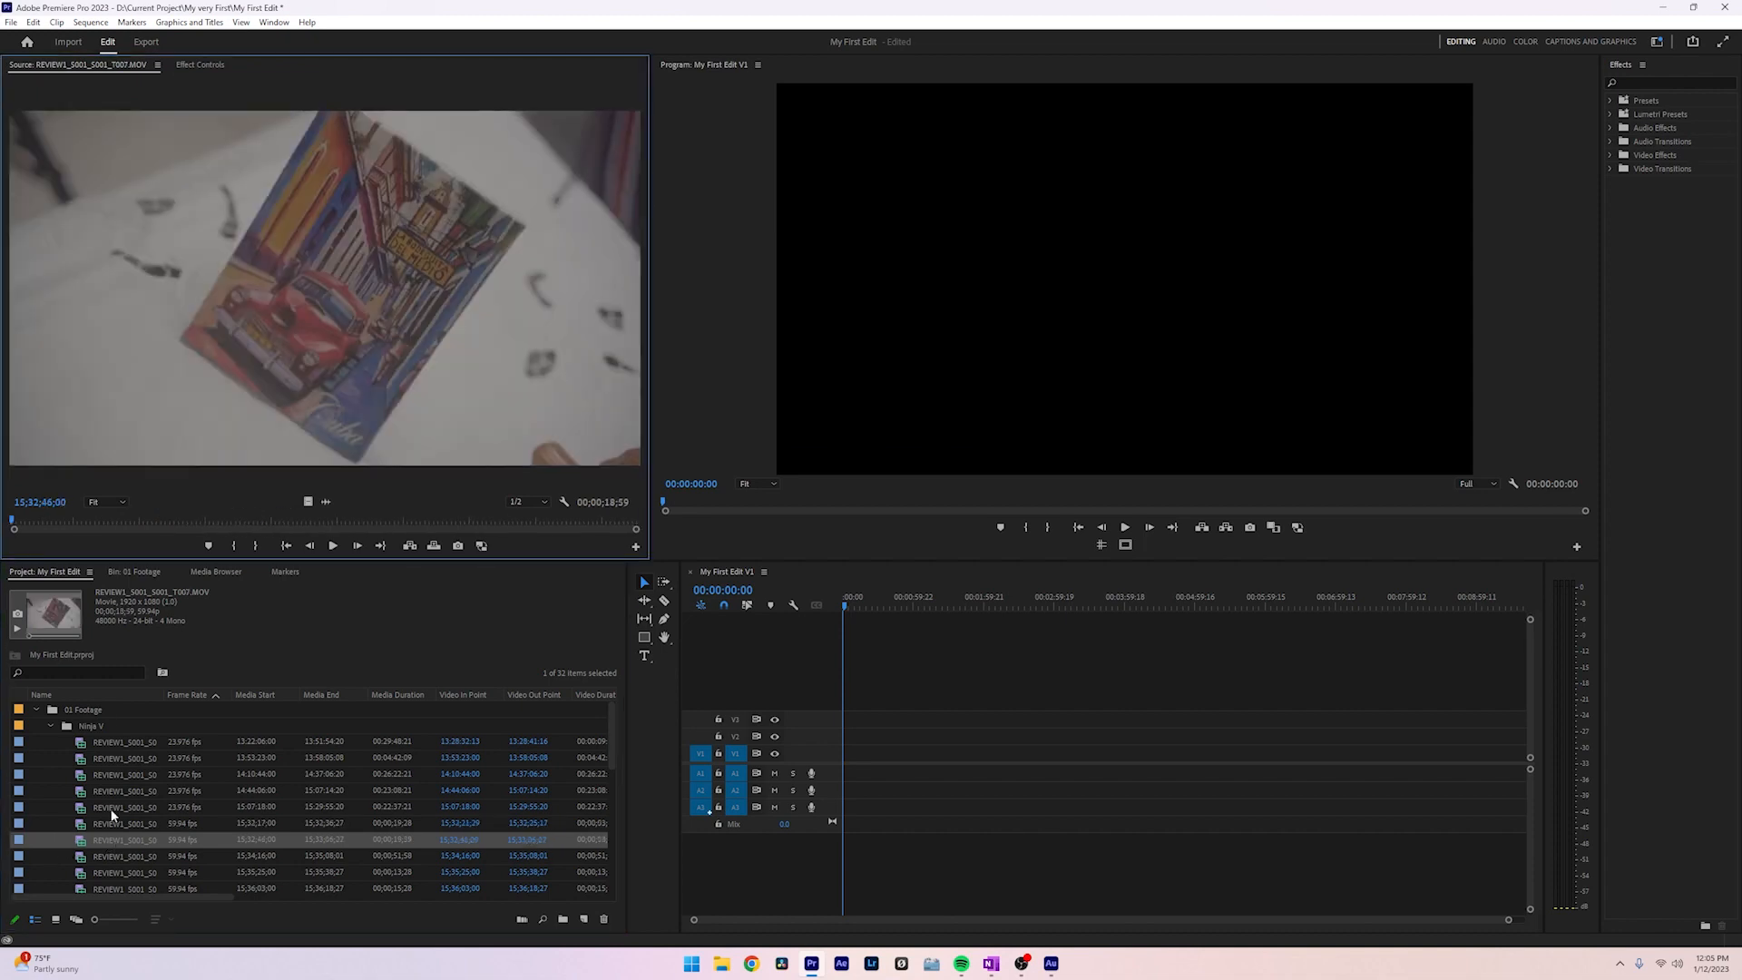
left_click(153, 518)
key("i")
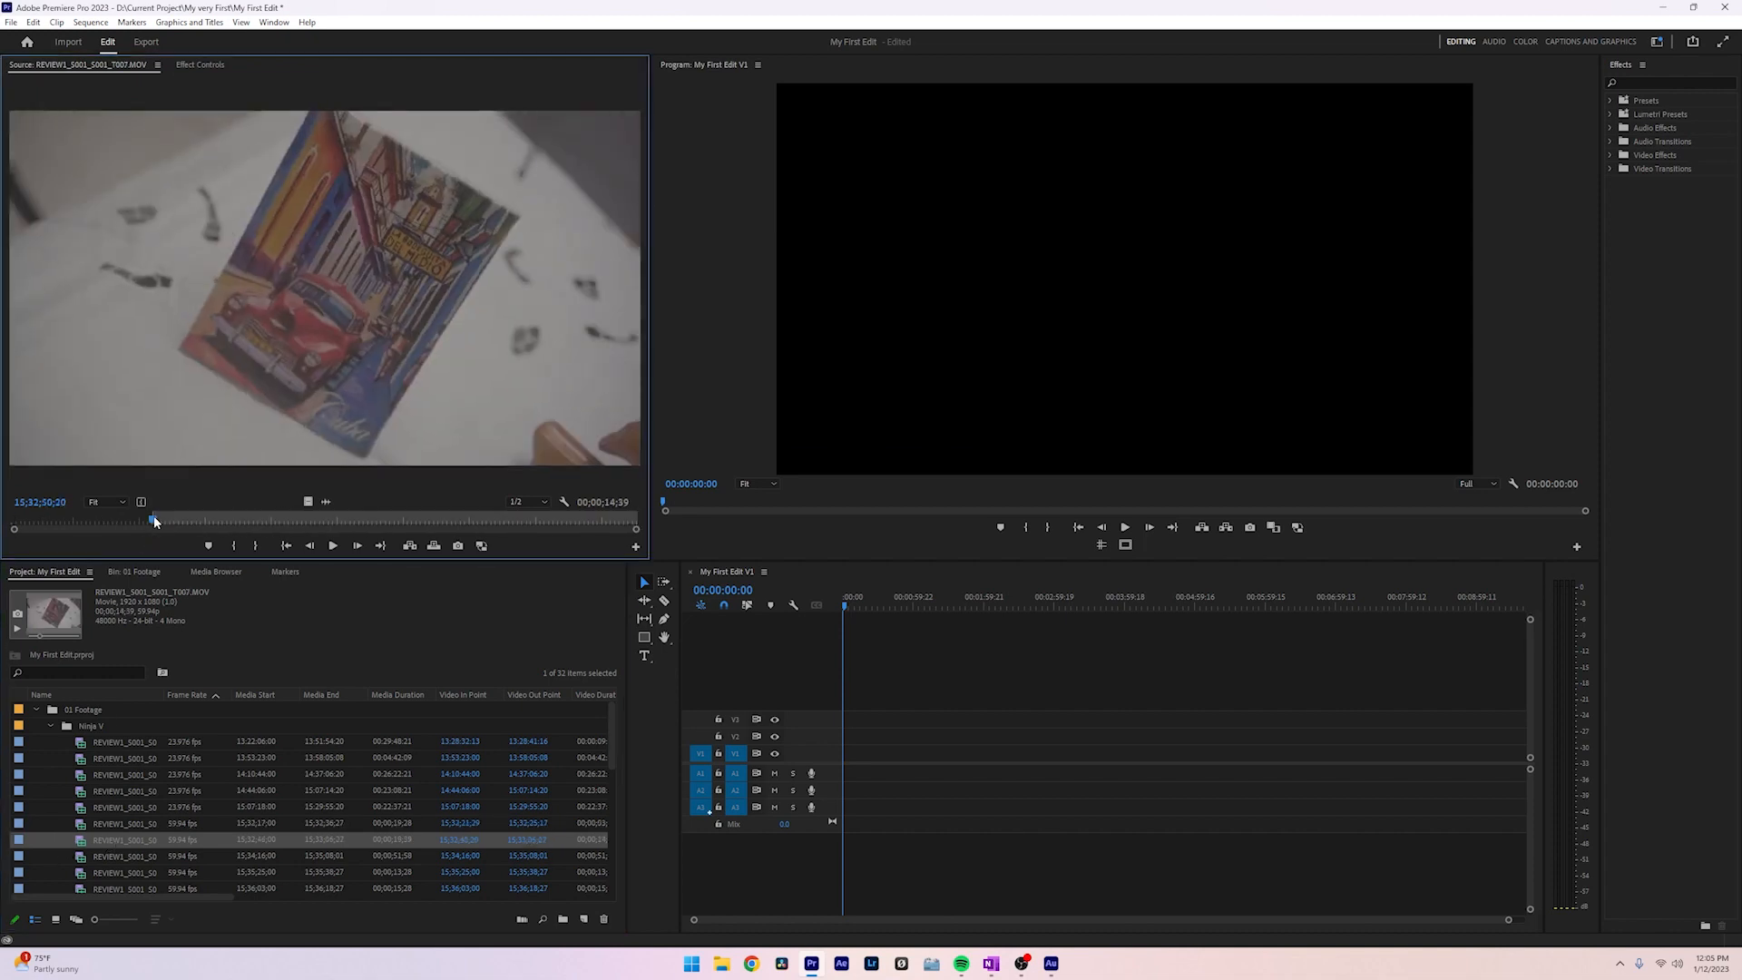
left_click(313, 520)
key("o")
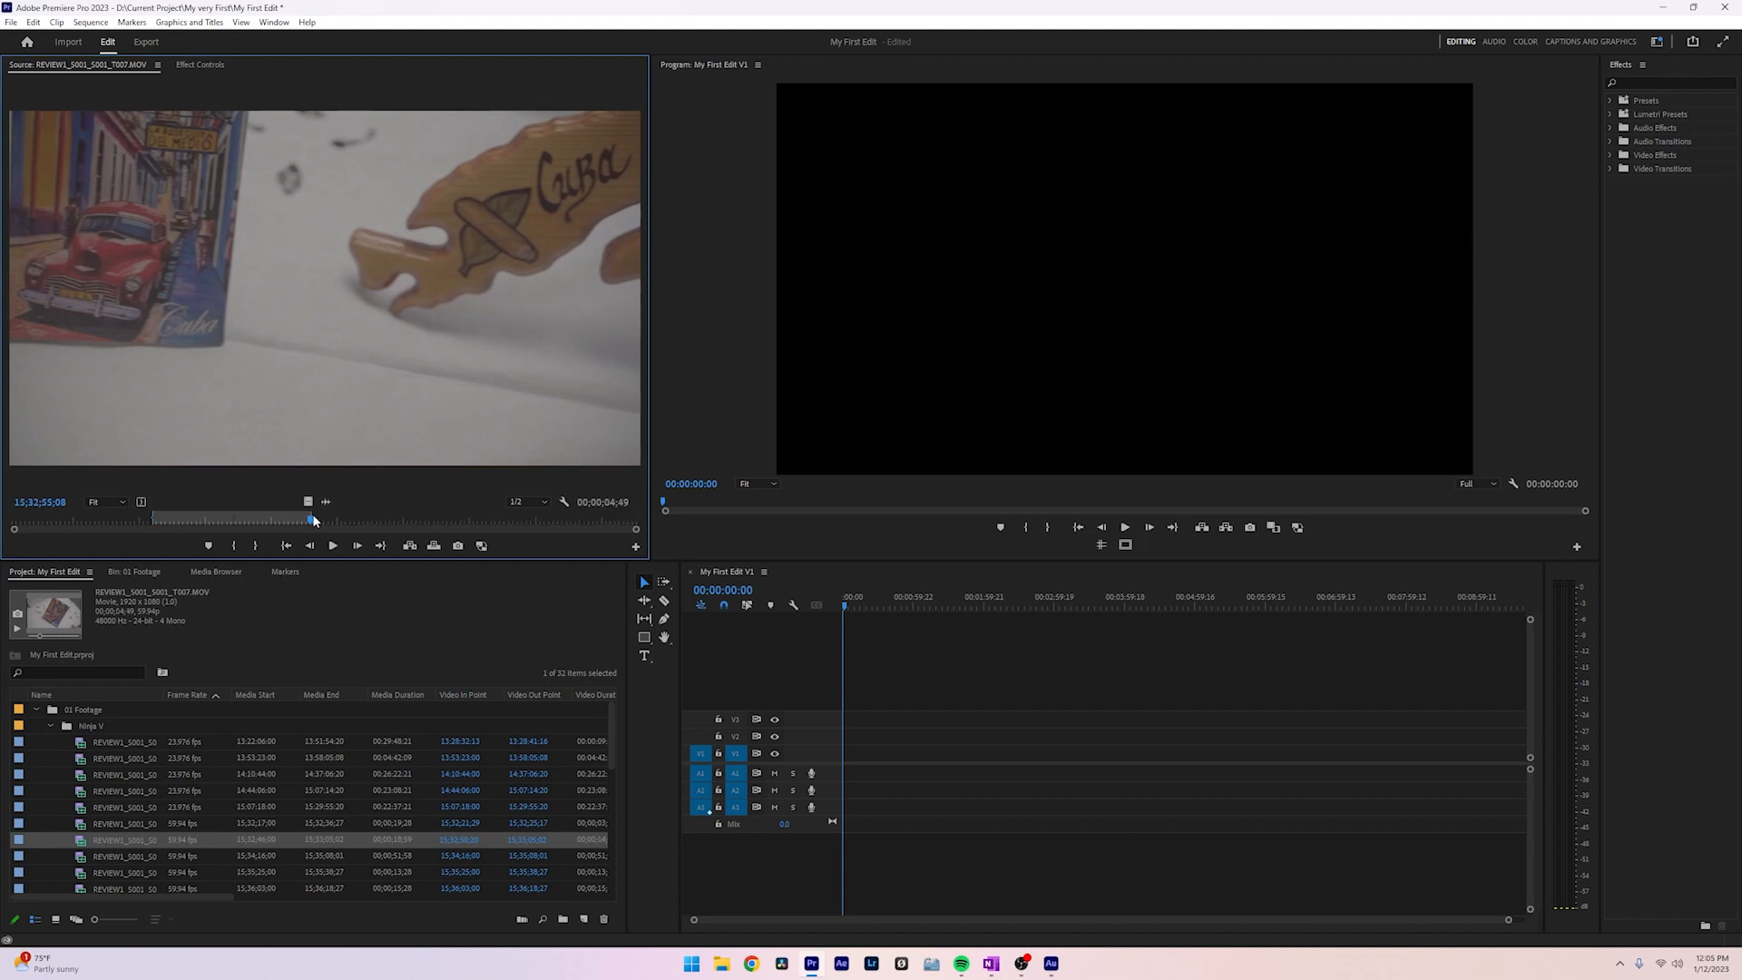
- Load clip REVIEW1_S001_S001_T008.MOV as source and mark its In point at 15;34;30;44 and Out point at 15;34;44;06
double_click(117, 851)
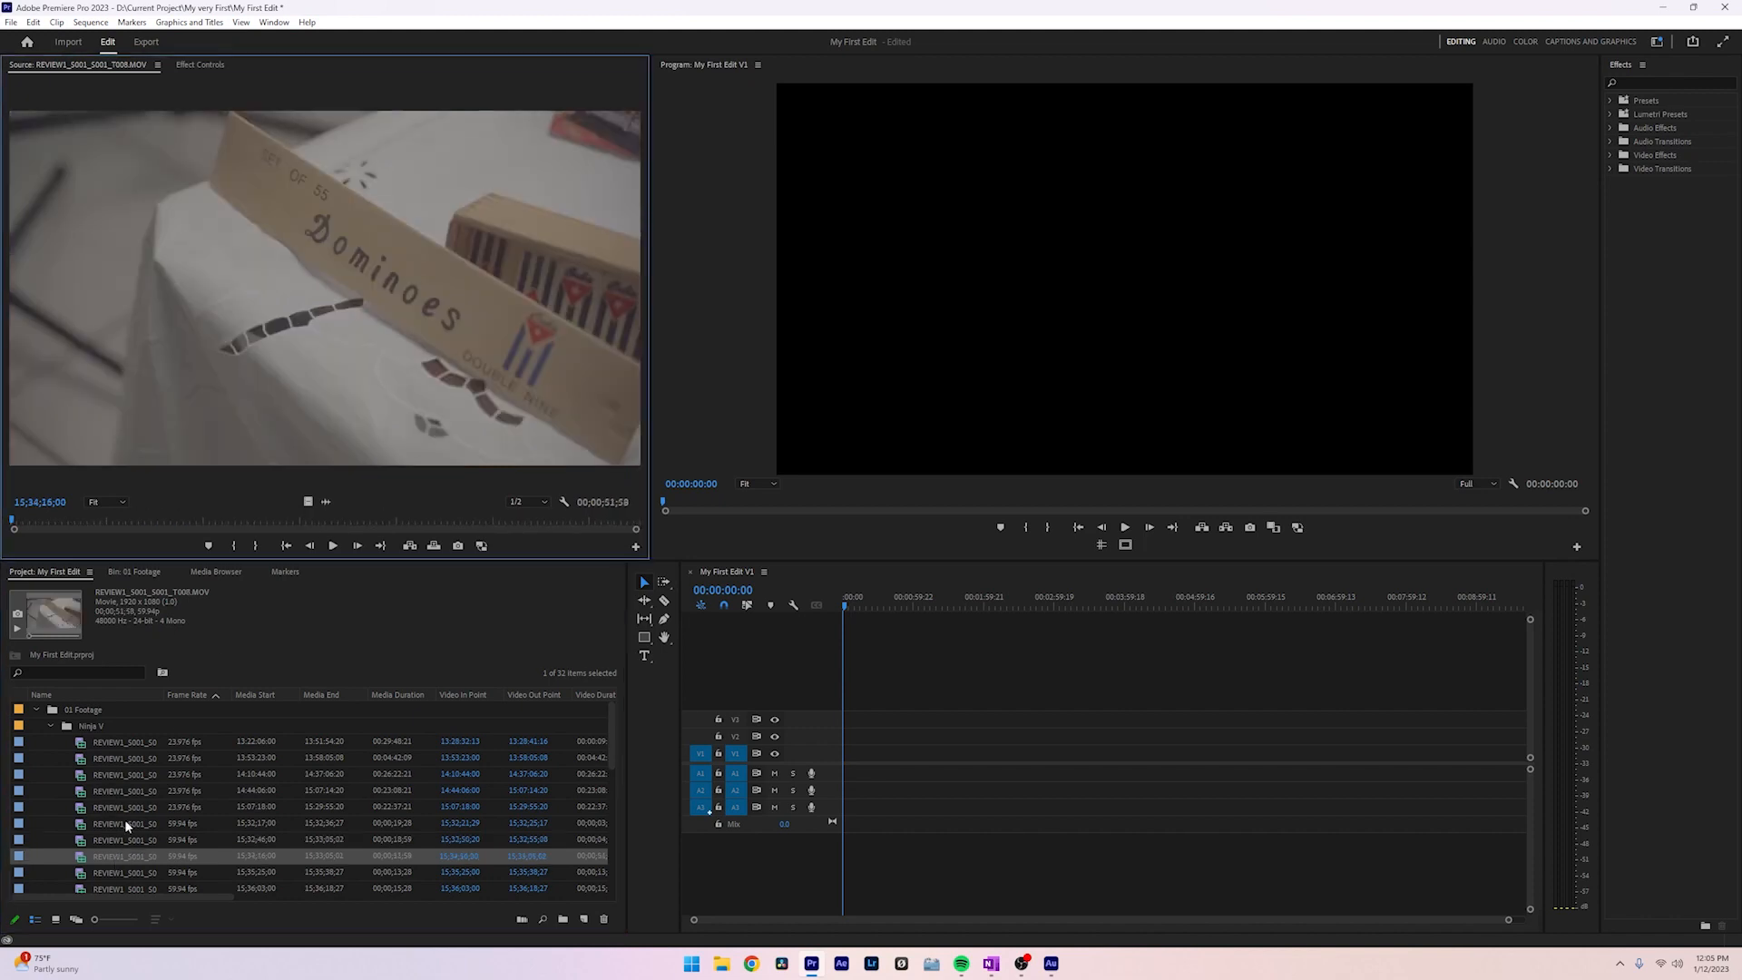
left_click(188, 514)
key("i")
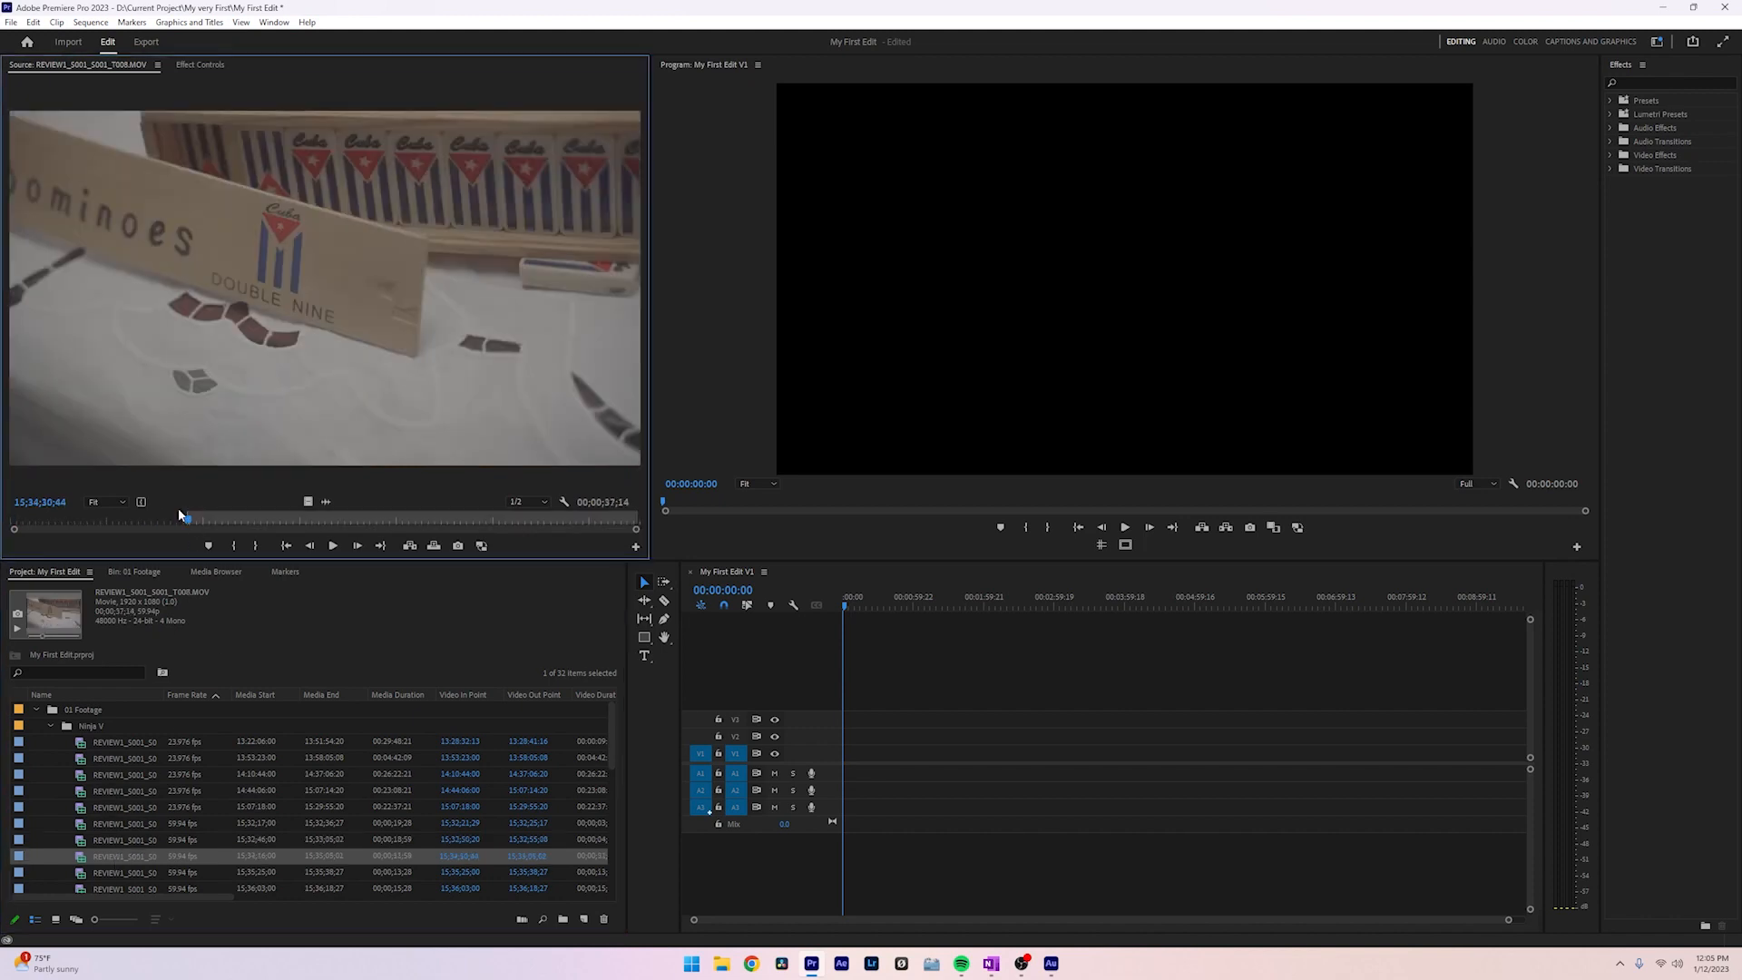
left_click(351, 520)
key("o")
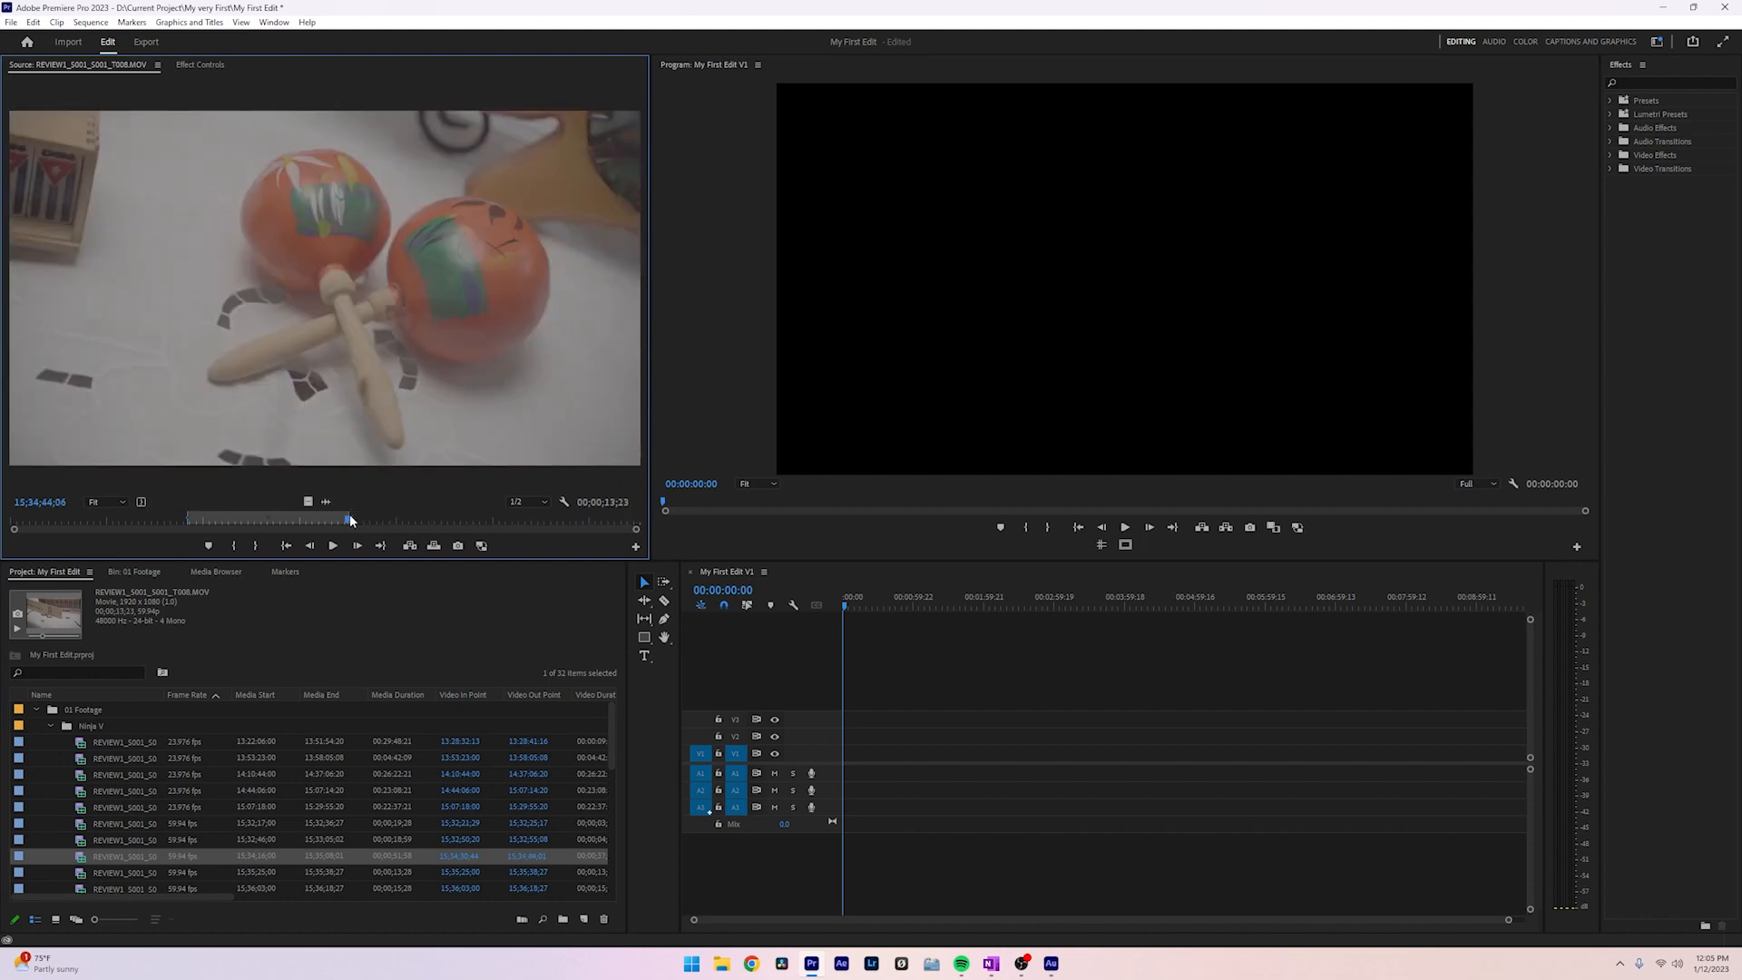
- Try placing clips T006 through T008 together at the start of the sequence, and undo the placement
left_click(167, 824, "shift")
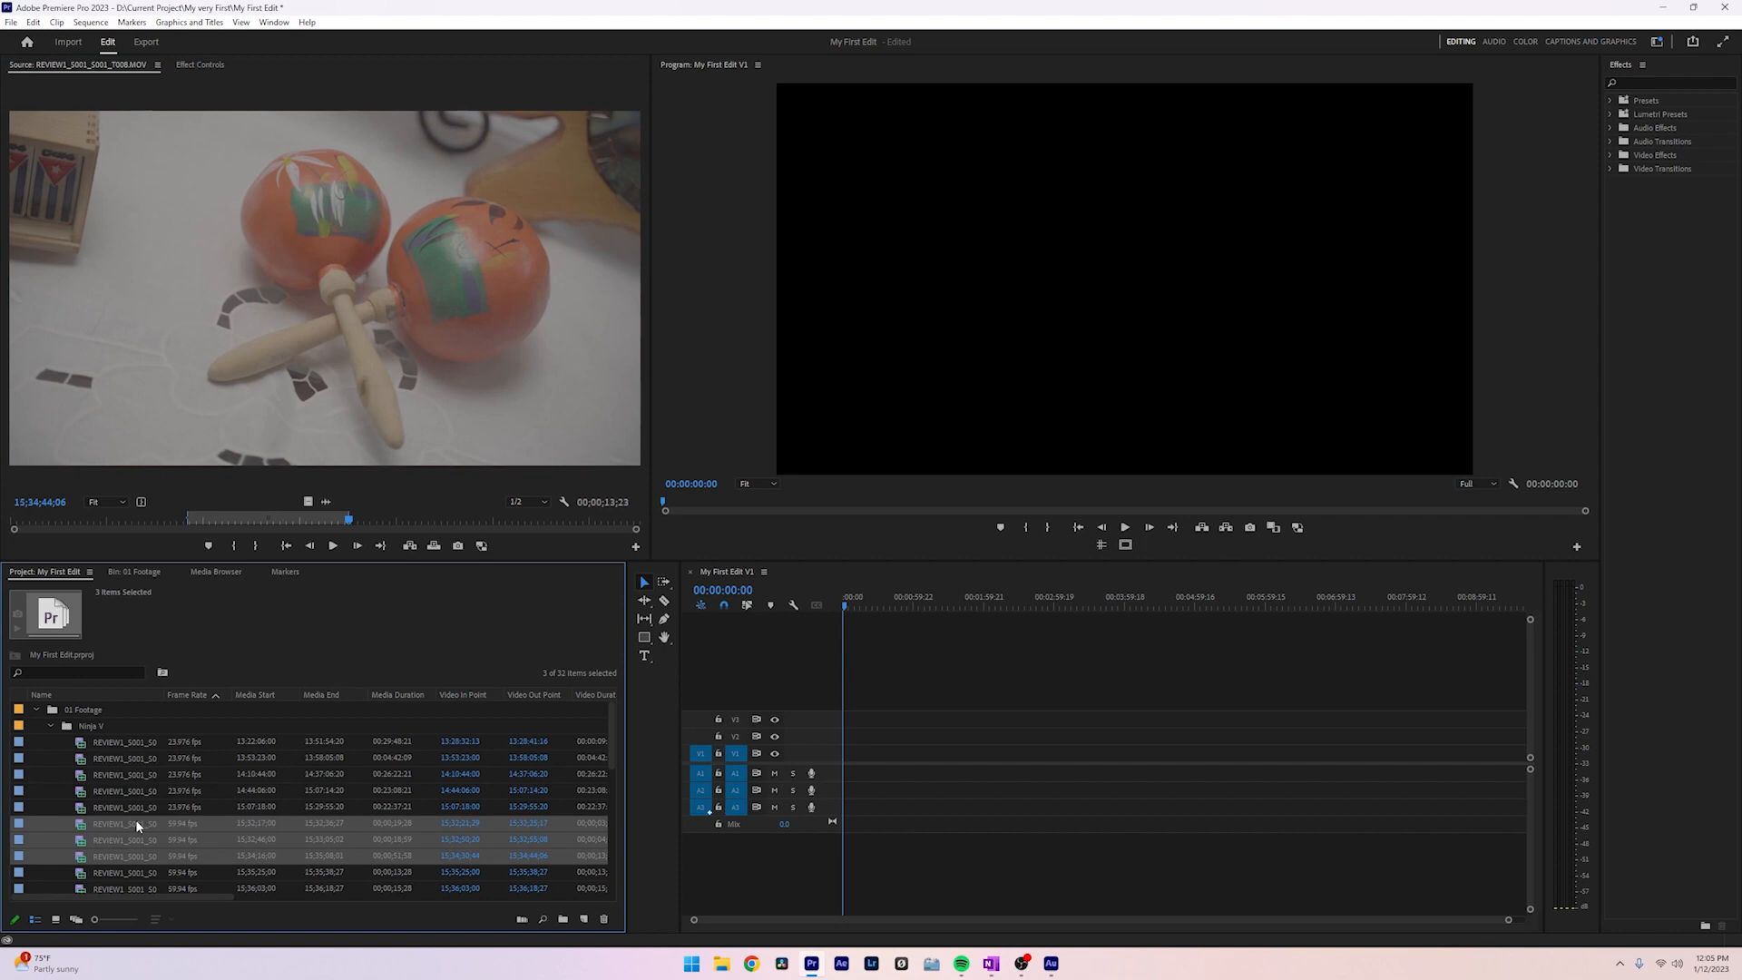
left_click_drag(154, 821, 844, 756)
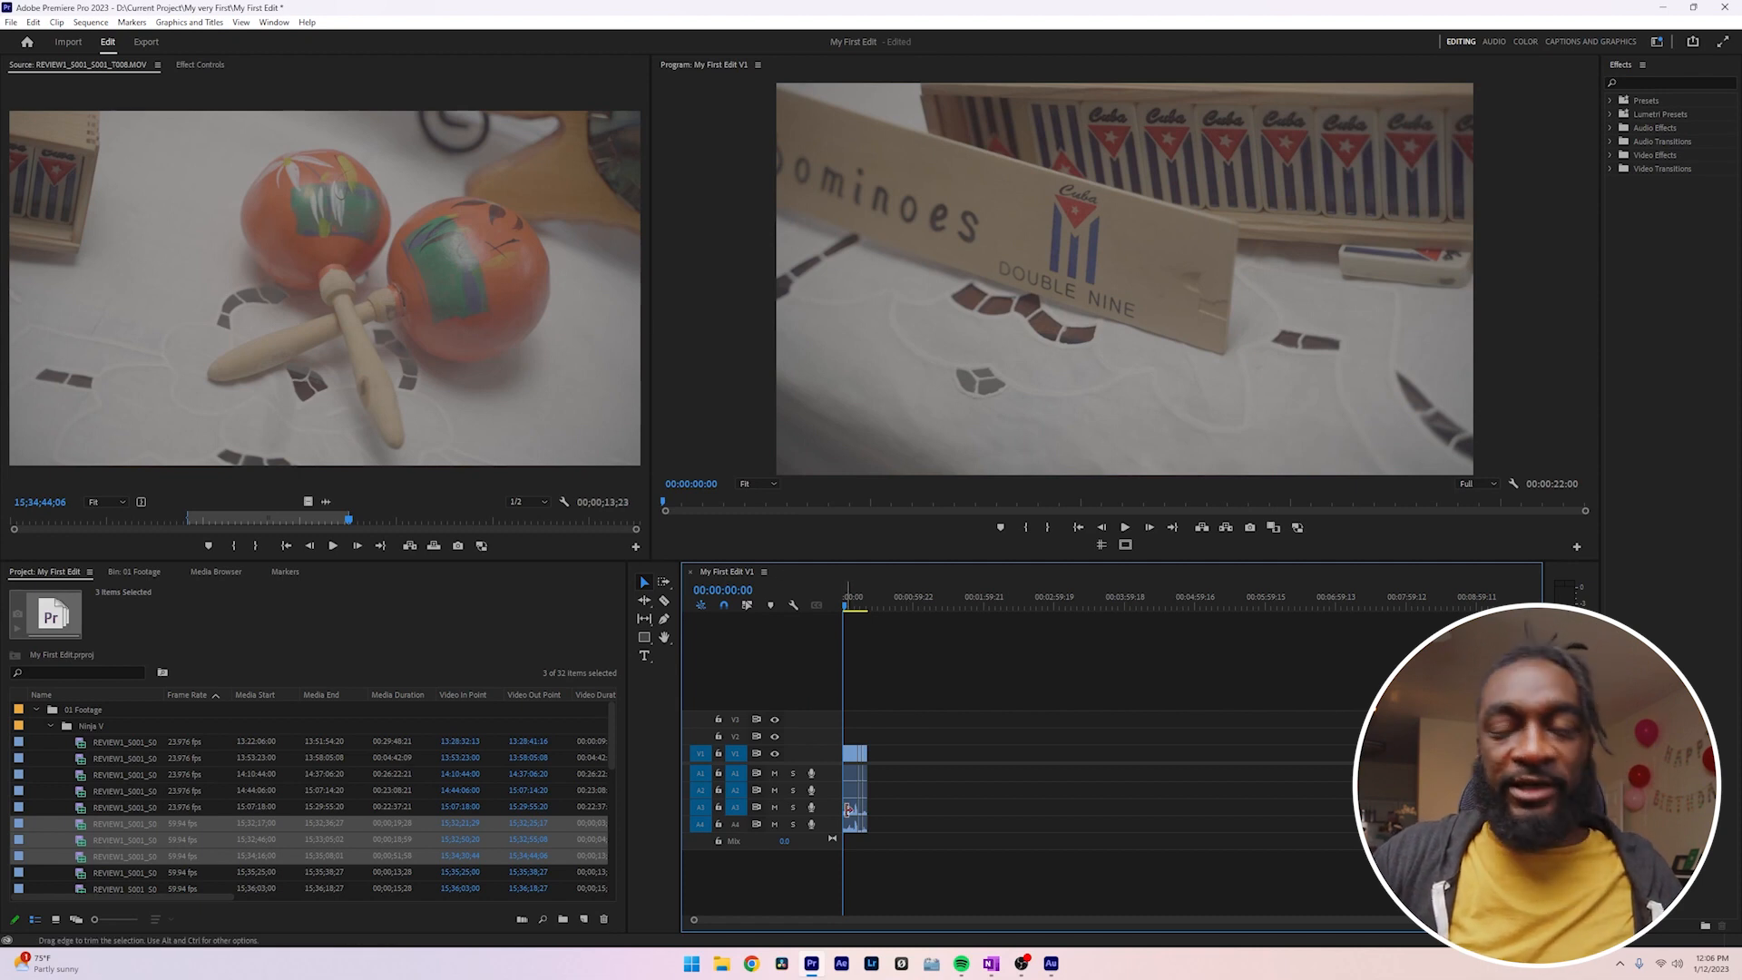
key("ctrl+z")
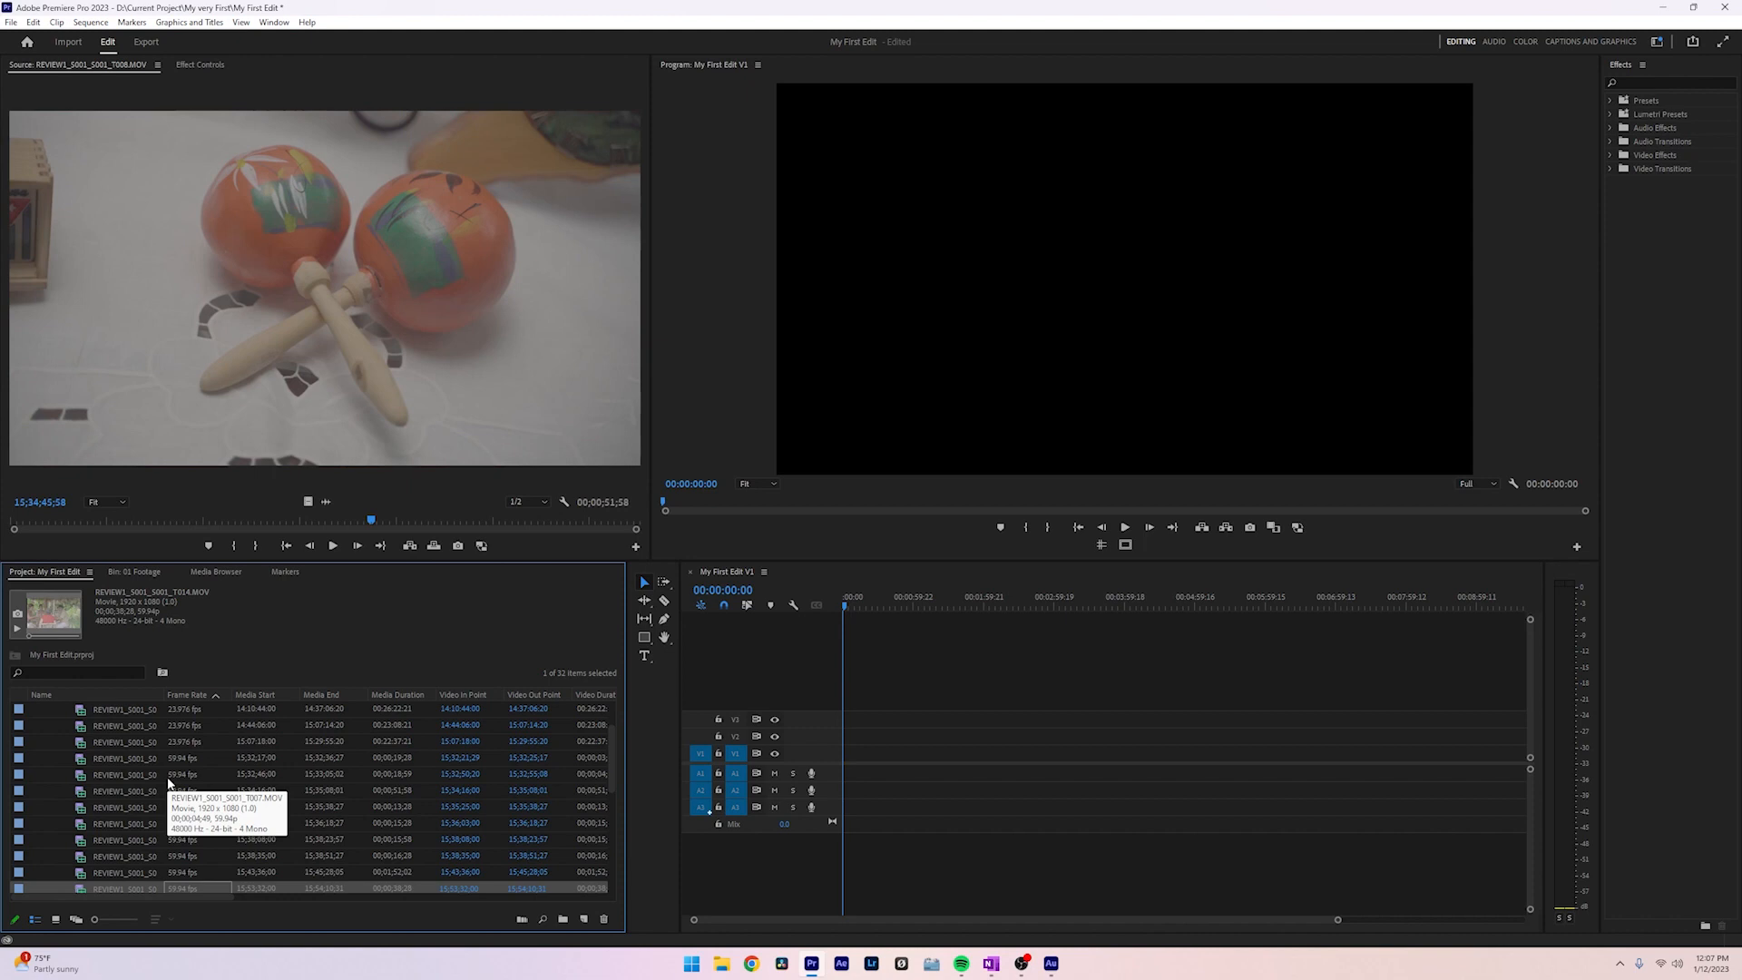
- Review clips T006 and T007 in the Source Monitor and check the 59.94 fps clips in the Ninja V bin
left_click(181, 756)
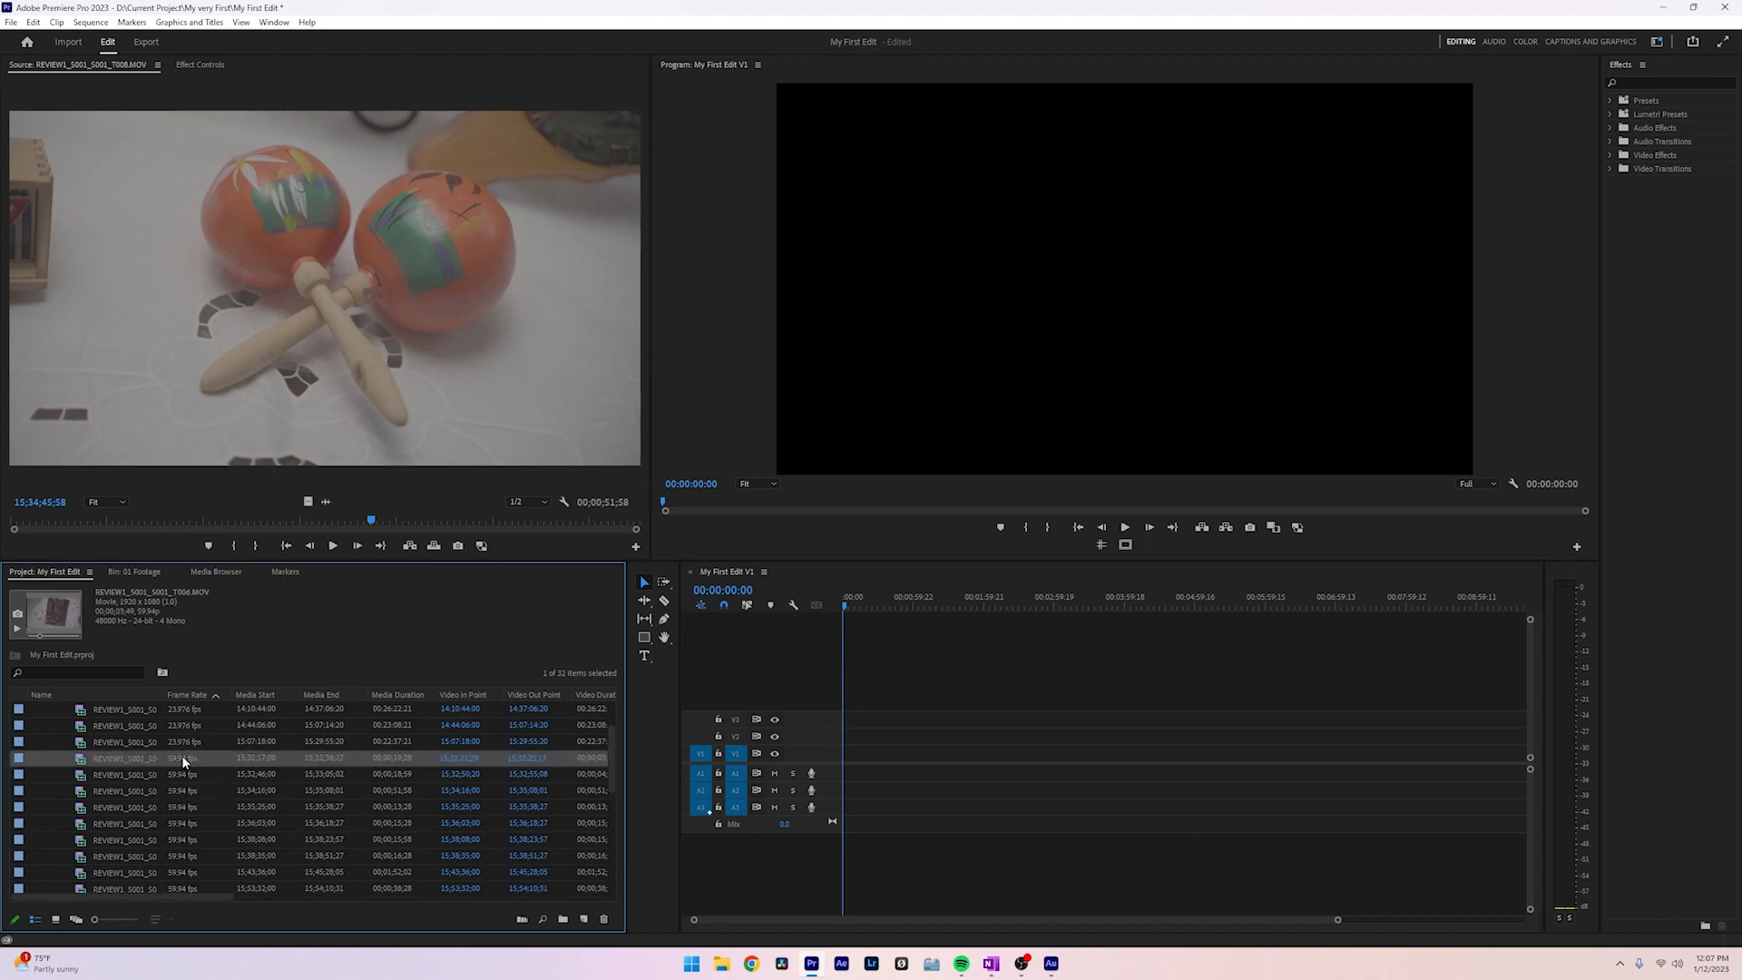
double_click(86, 758)
double_click(83, 775)
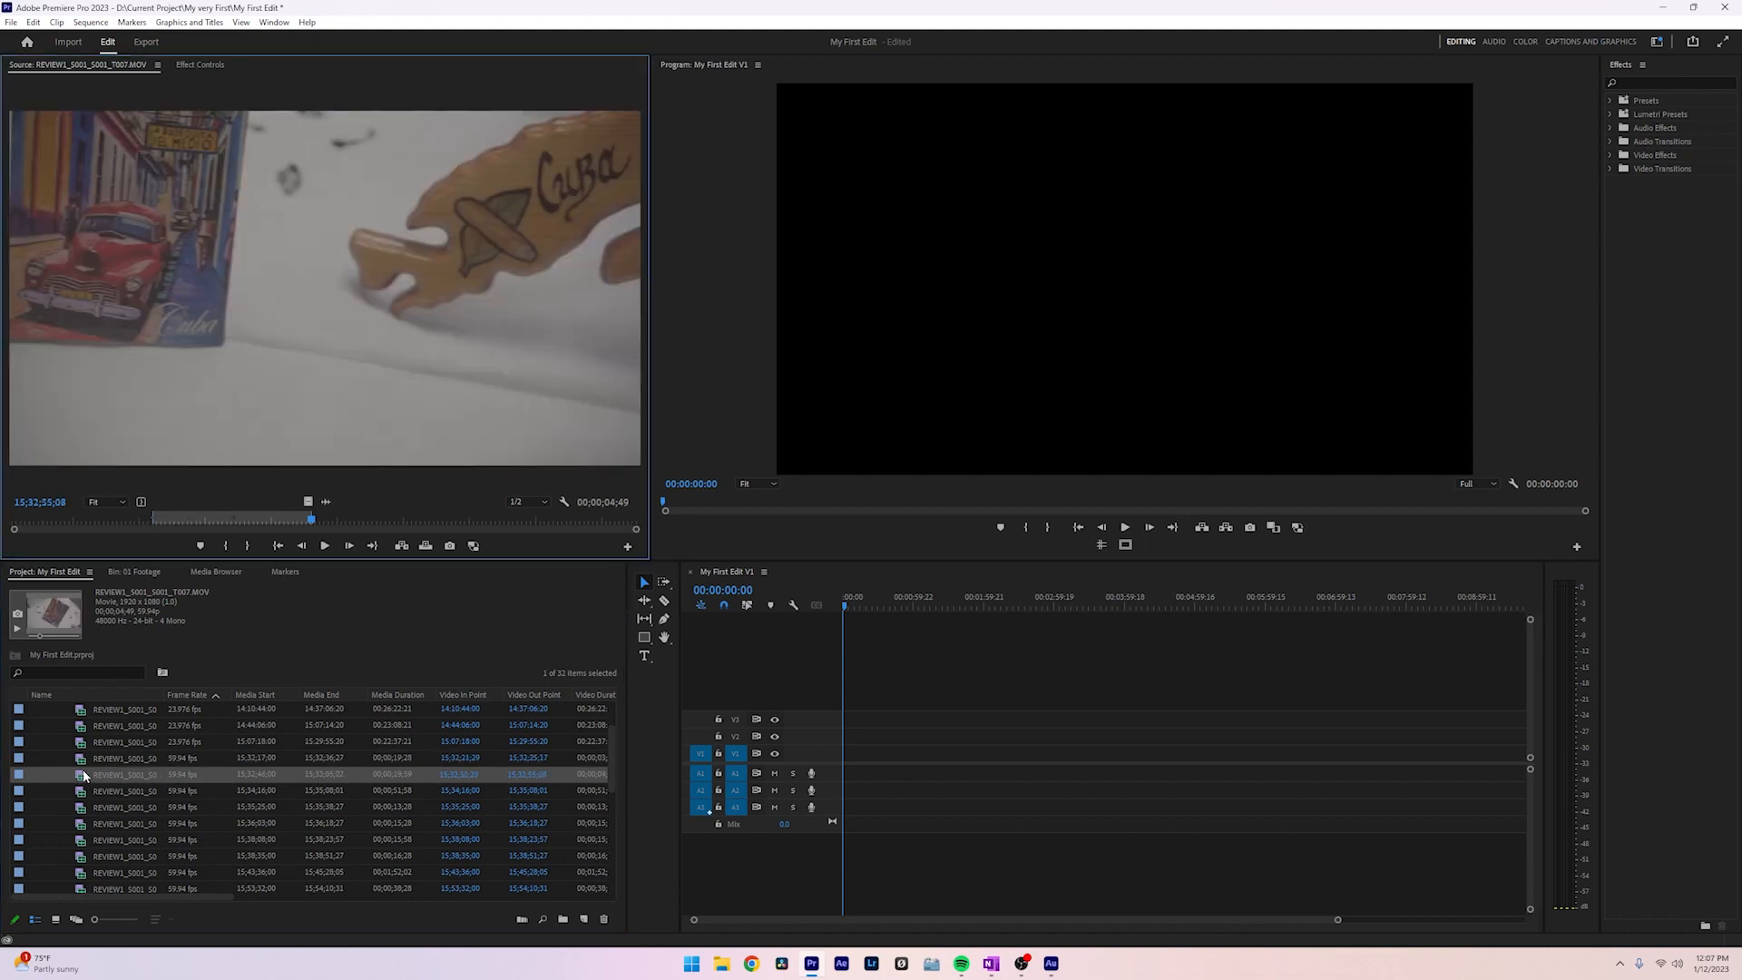
left_click(175, 759, "ctrl")
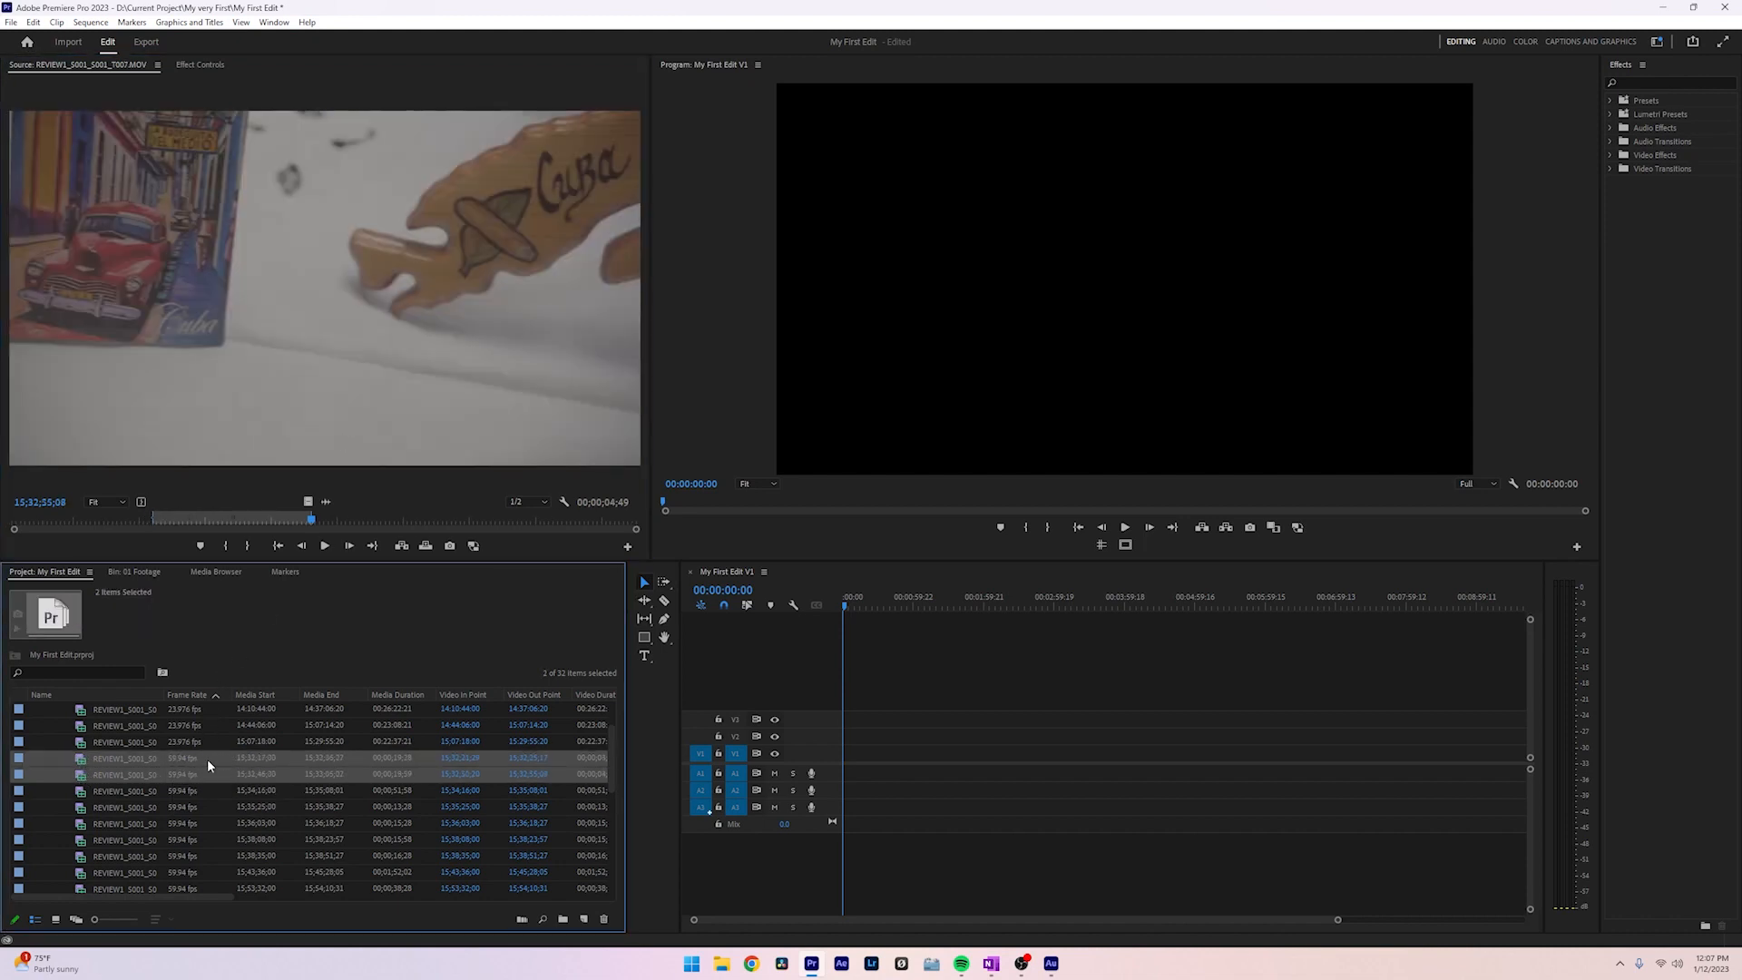
left_click(207, 758)
left_click(190, 807)
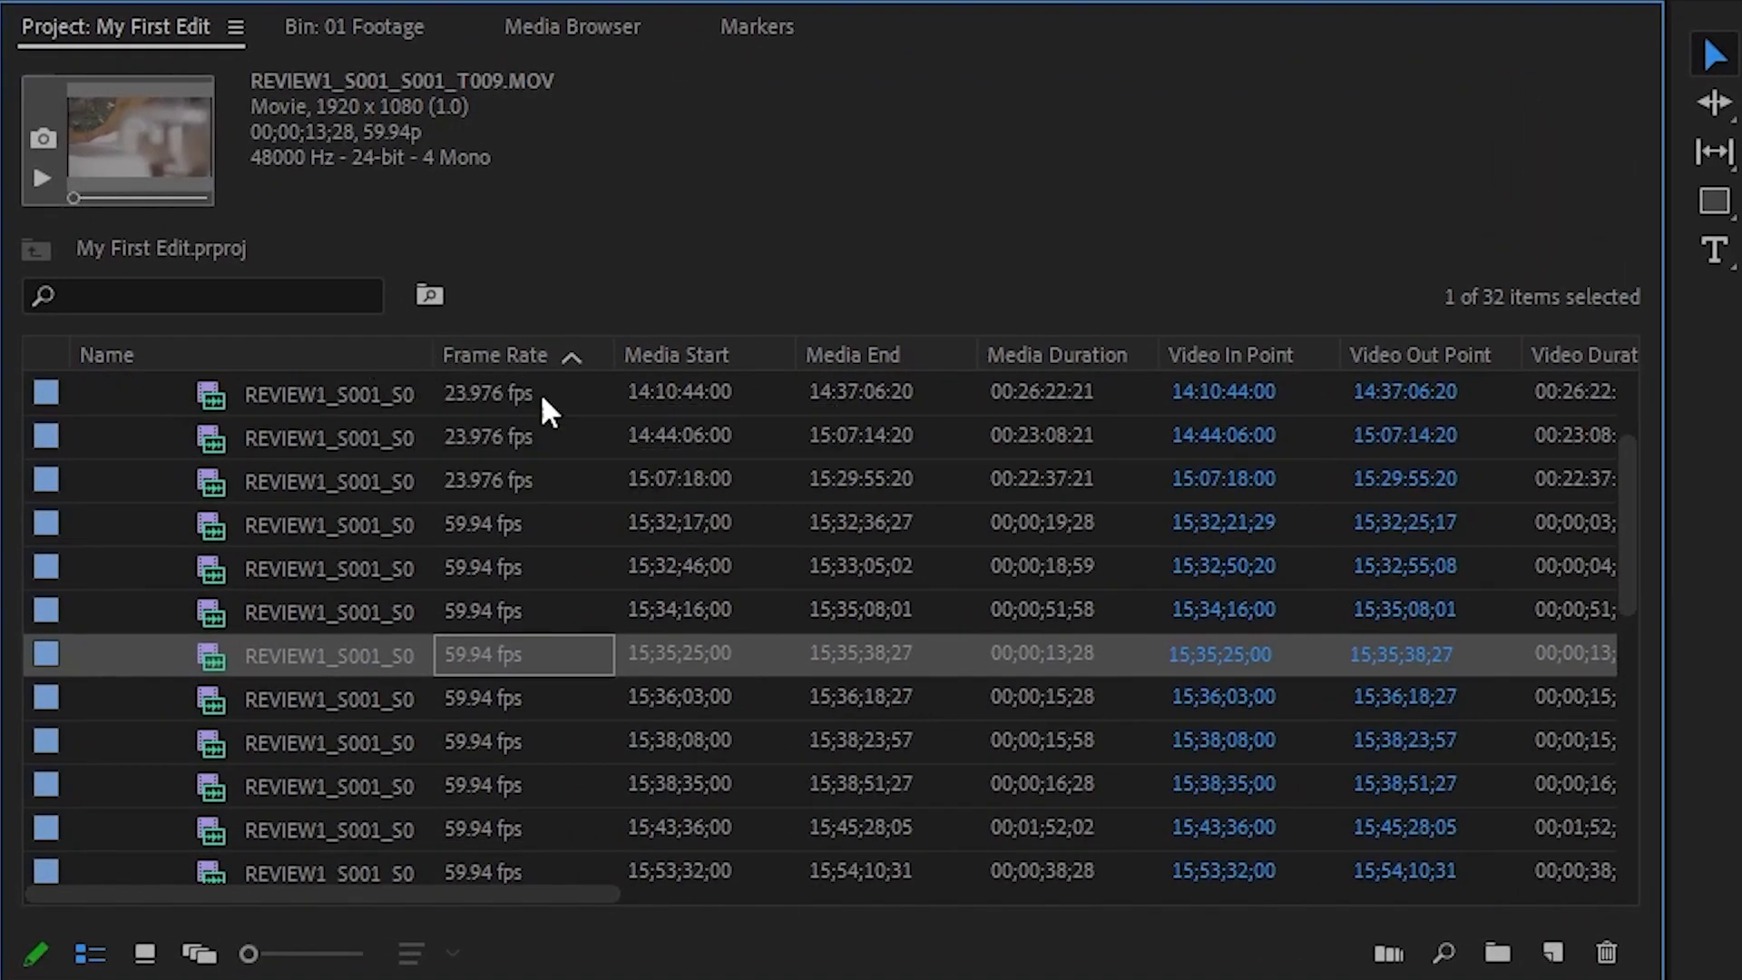
- Move the Video Info column of the project list between Frame Rate and Media Start
left_click_drag(336, 891, 883, 885)
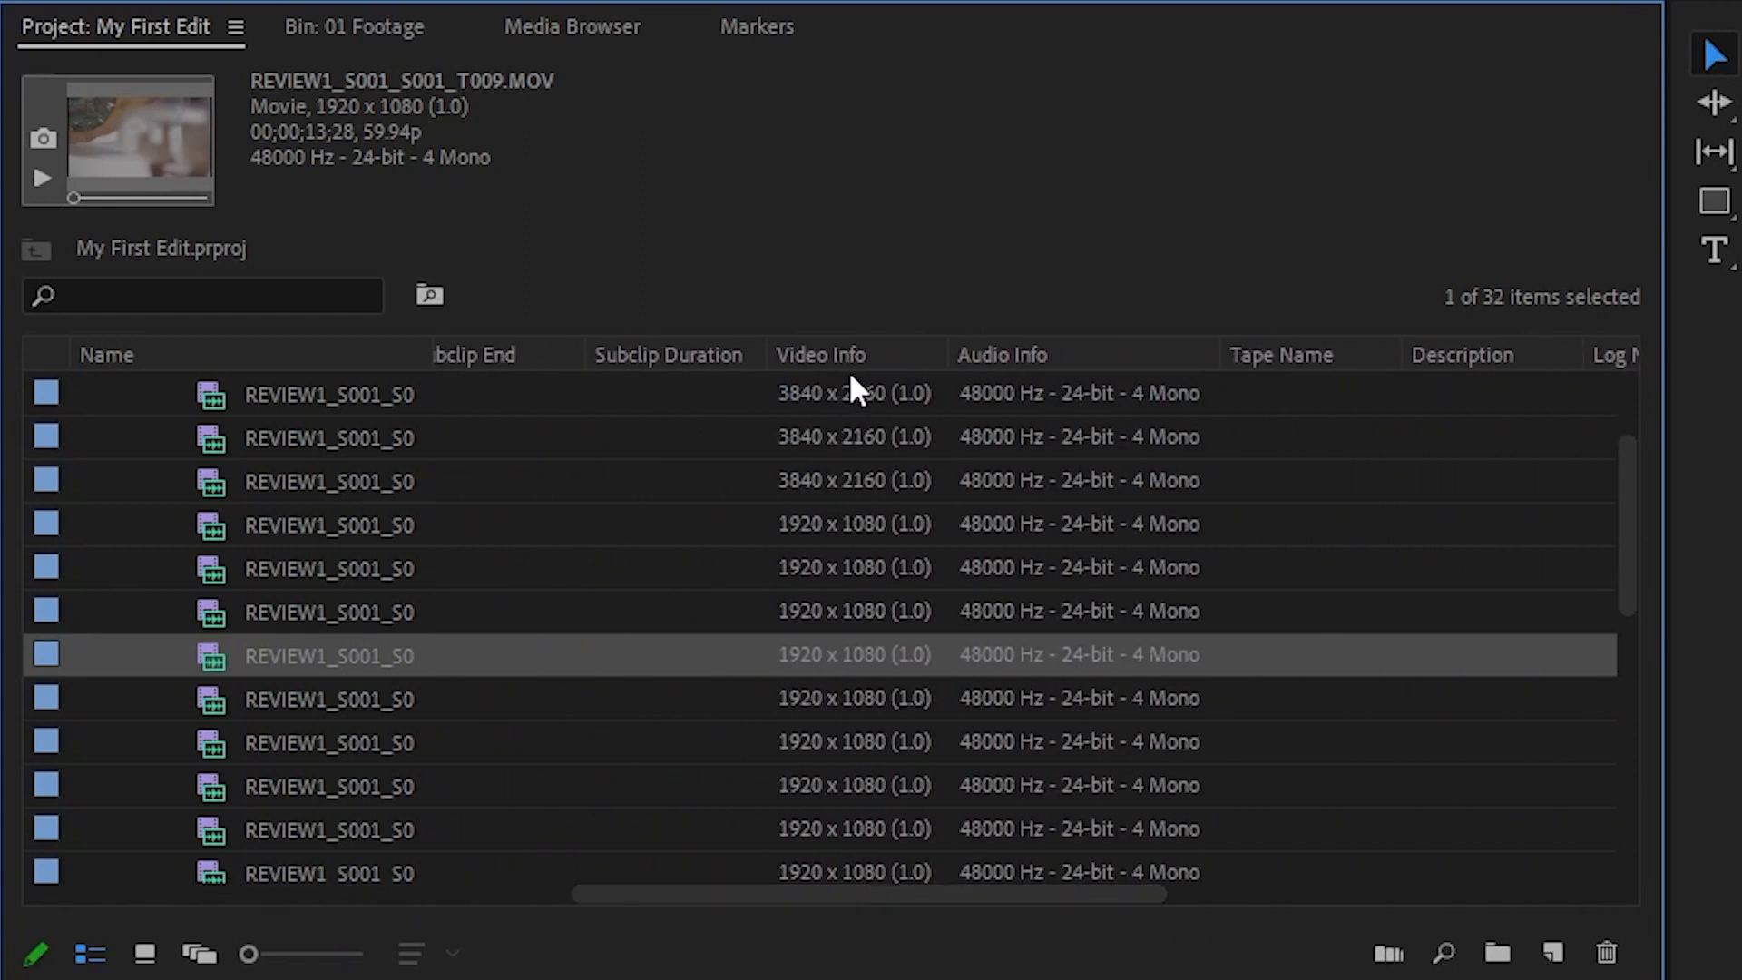
left_click_drag(888, 359, 406, 361)
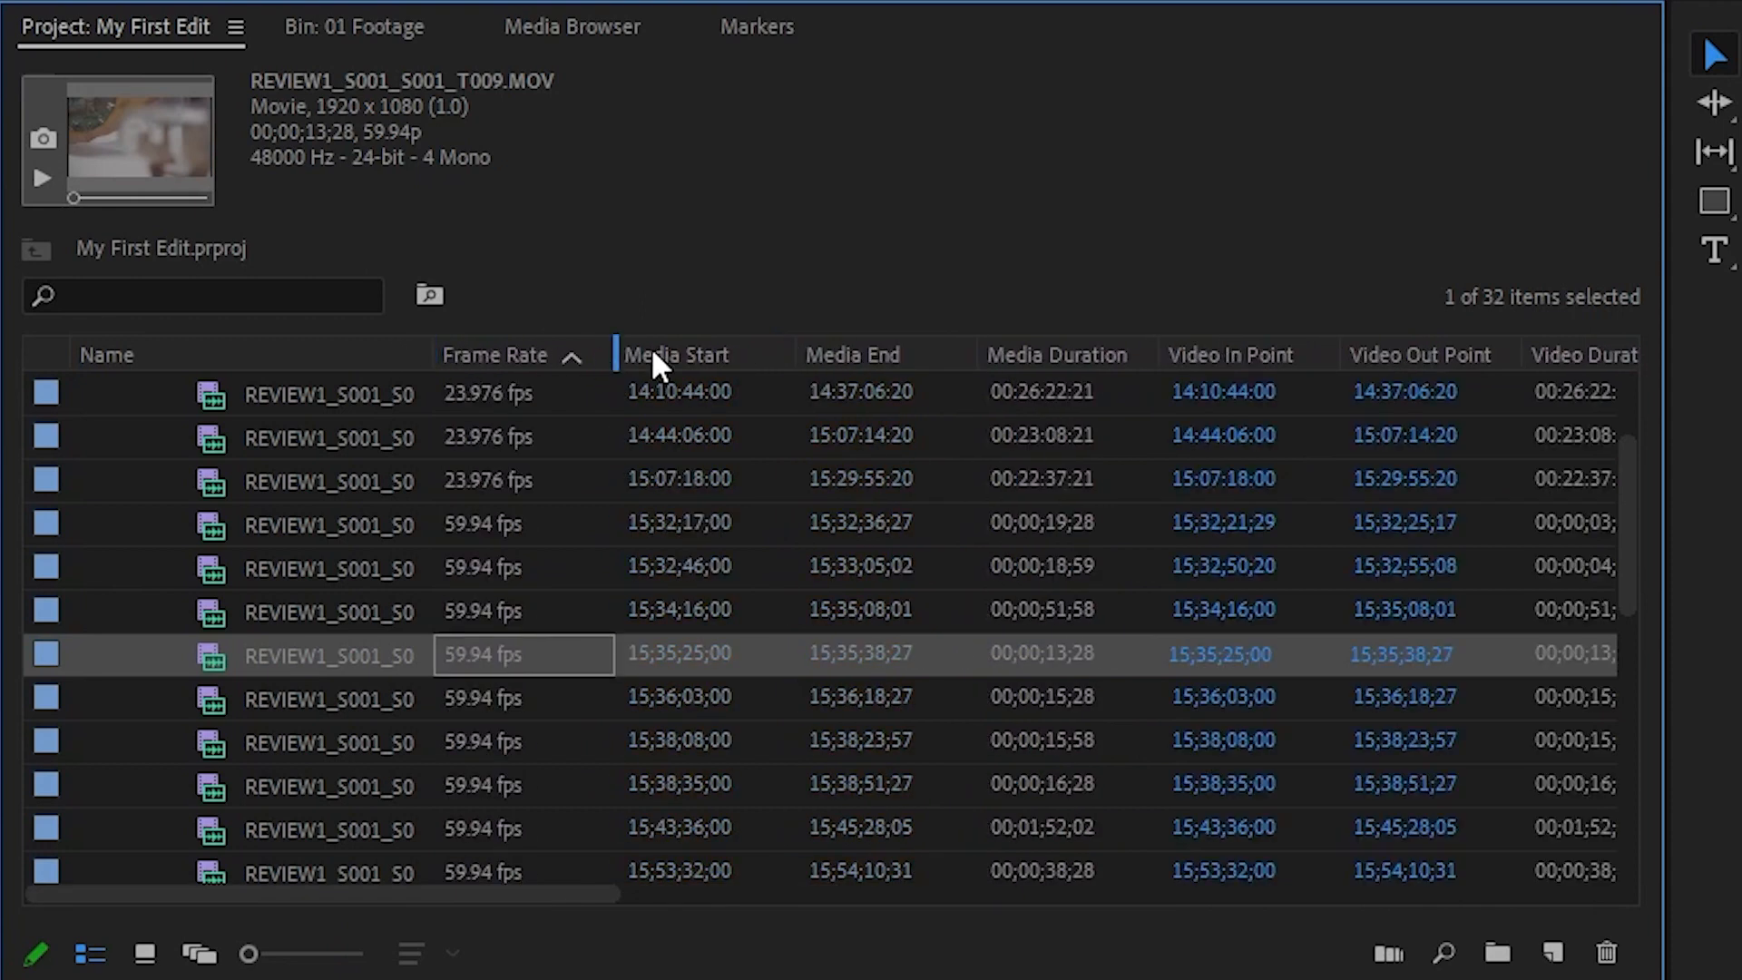
left_click_drag(654, 363, 638, 365)
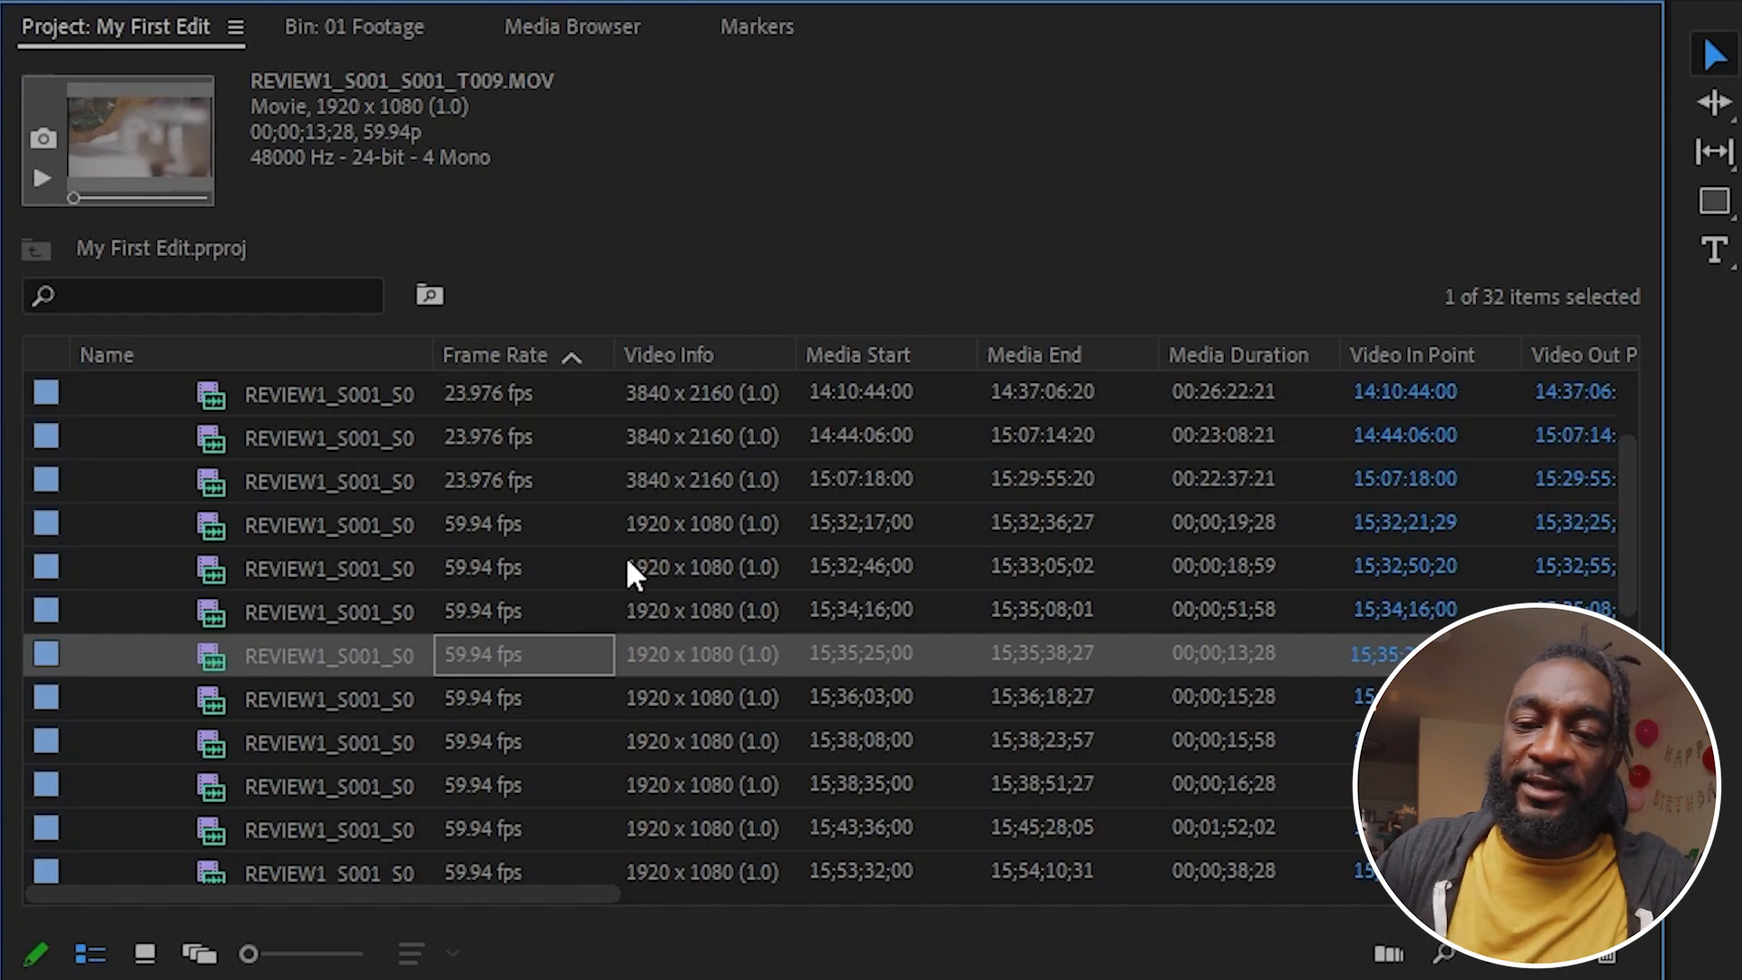
- Interpret the footage of clip REVIEW1_S001_S001_T006.MOV with an assumed frame rate of 23.976 fps
left_click(472, 527)
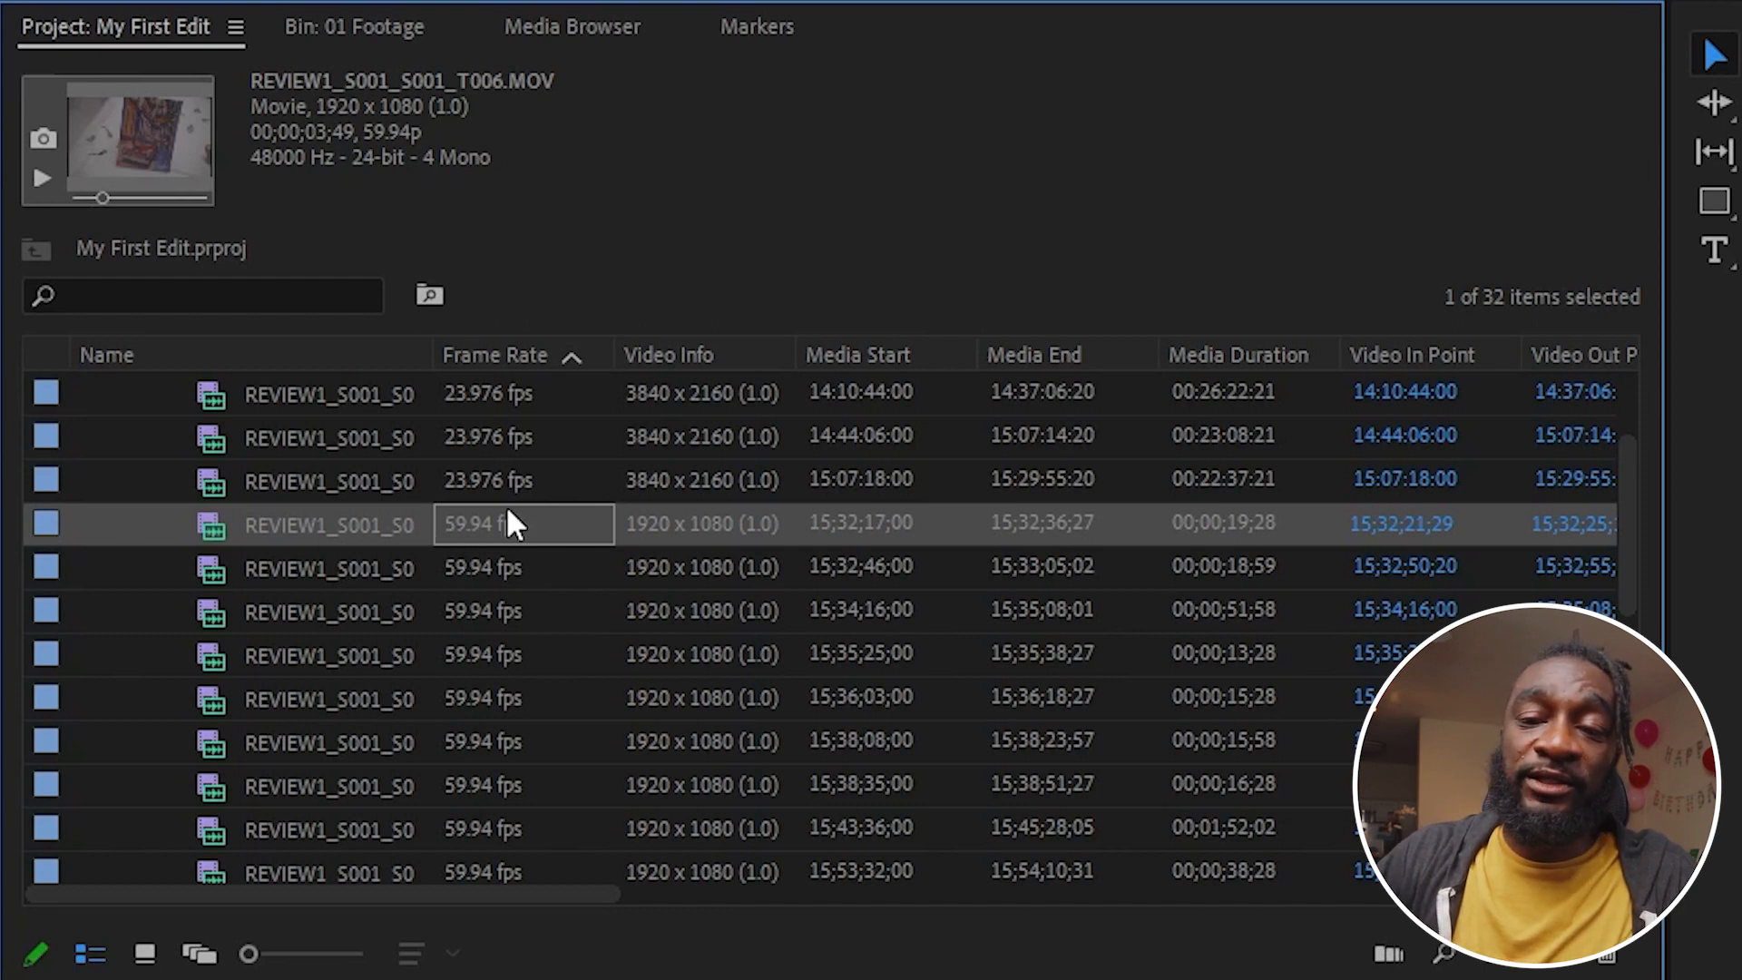
right_click(498, 522)
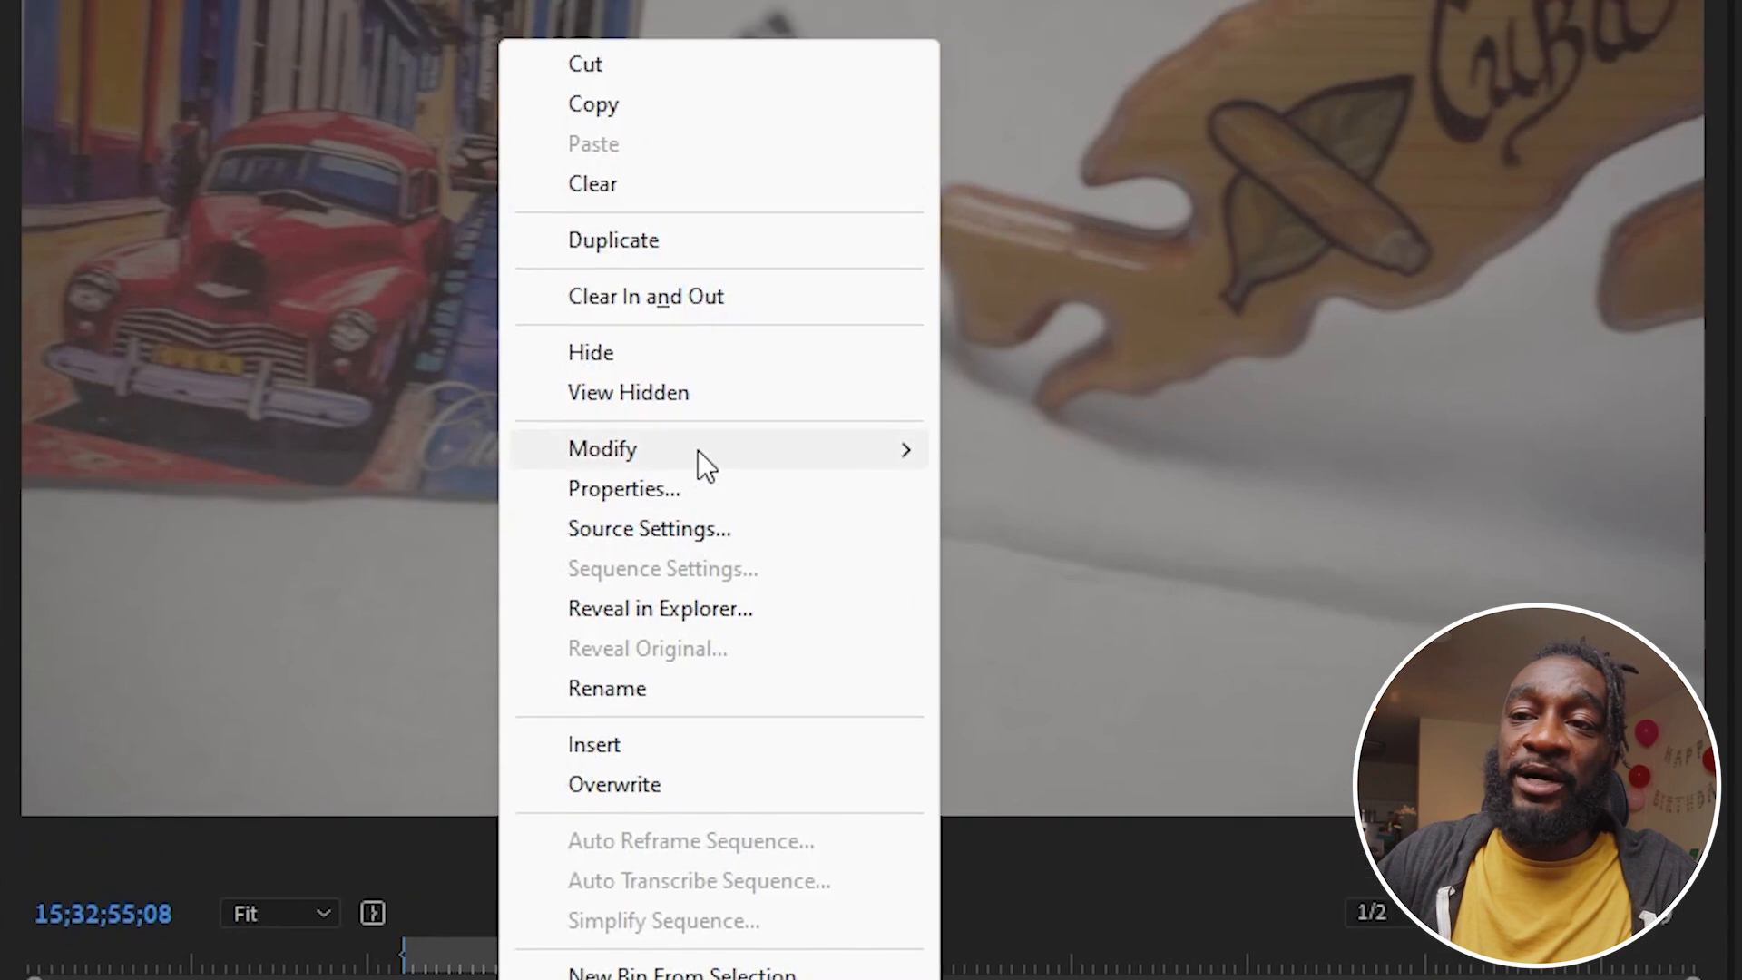
mouse_move(699, 318)
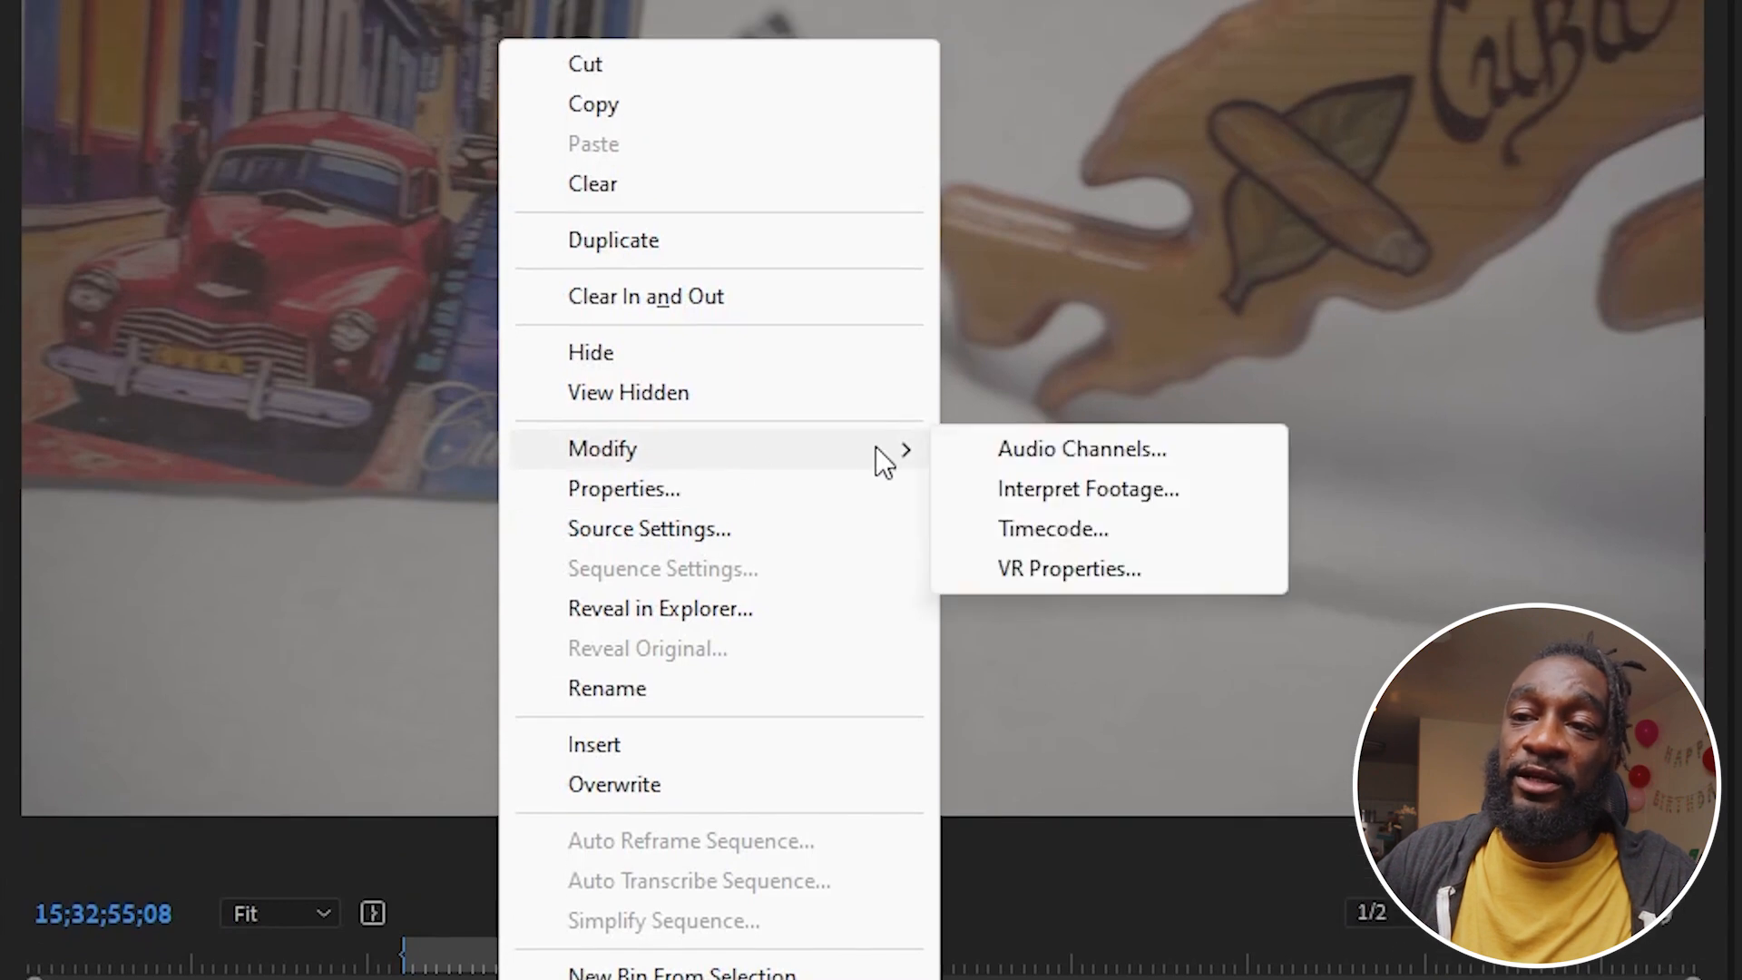
left_click(1129, 490)
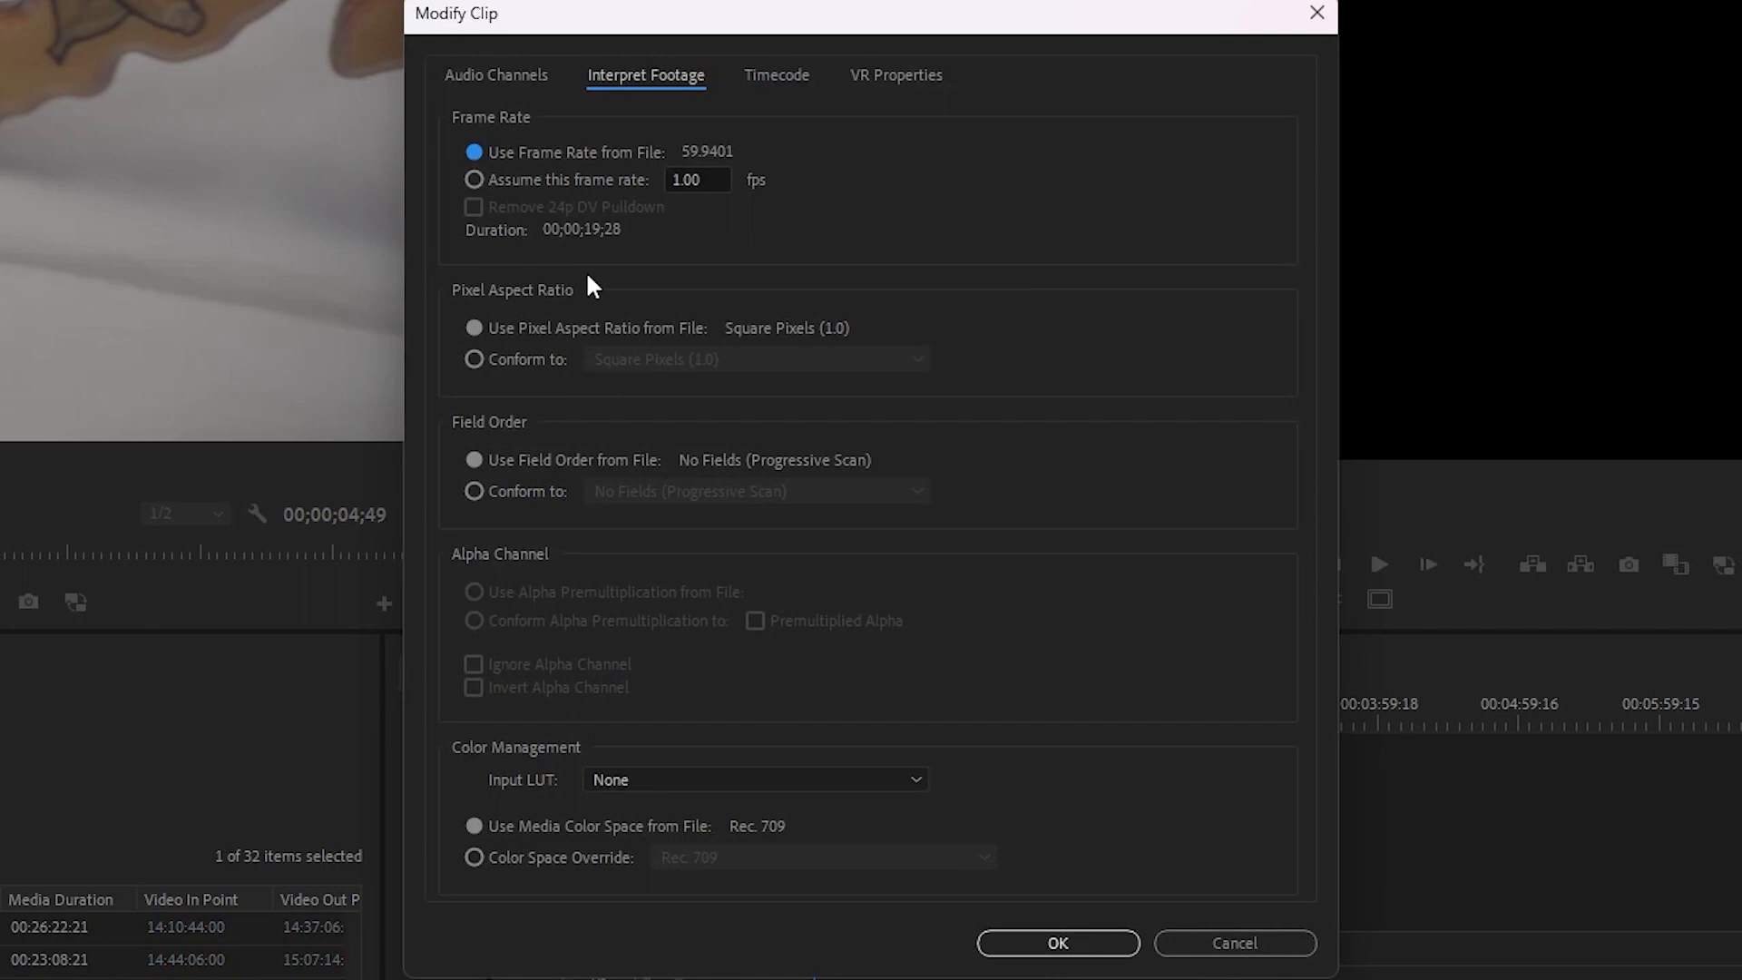
left_click(474, 179)
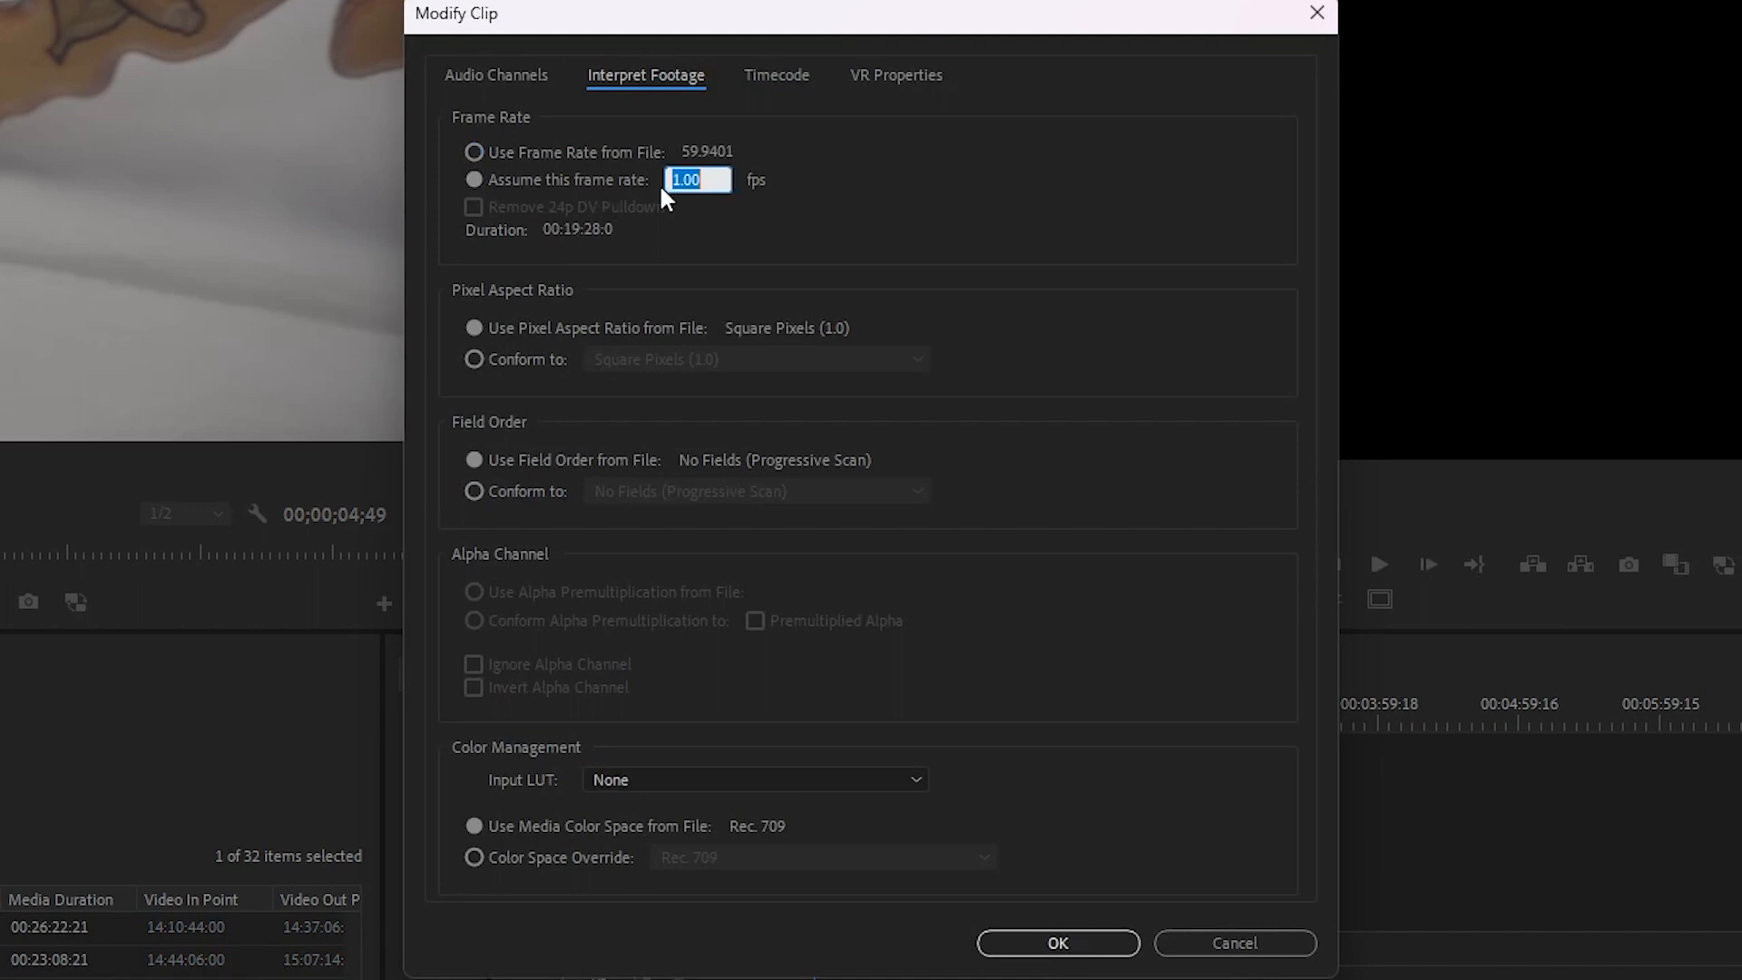
type("23.976")
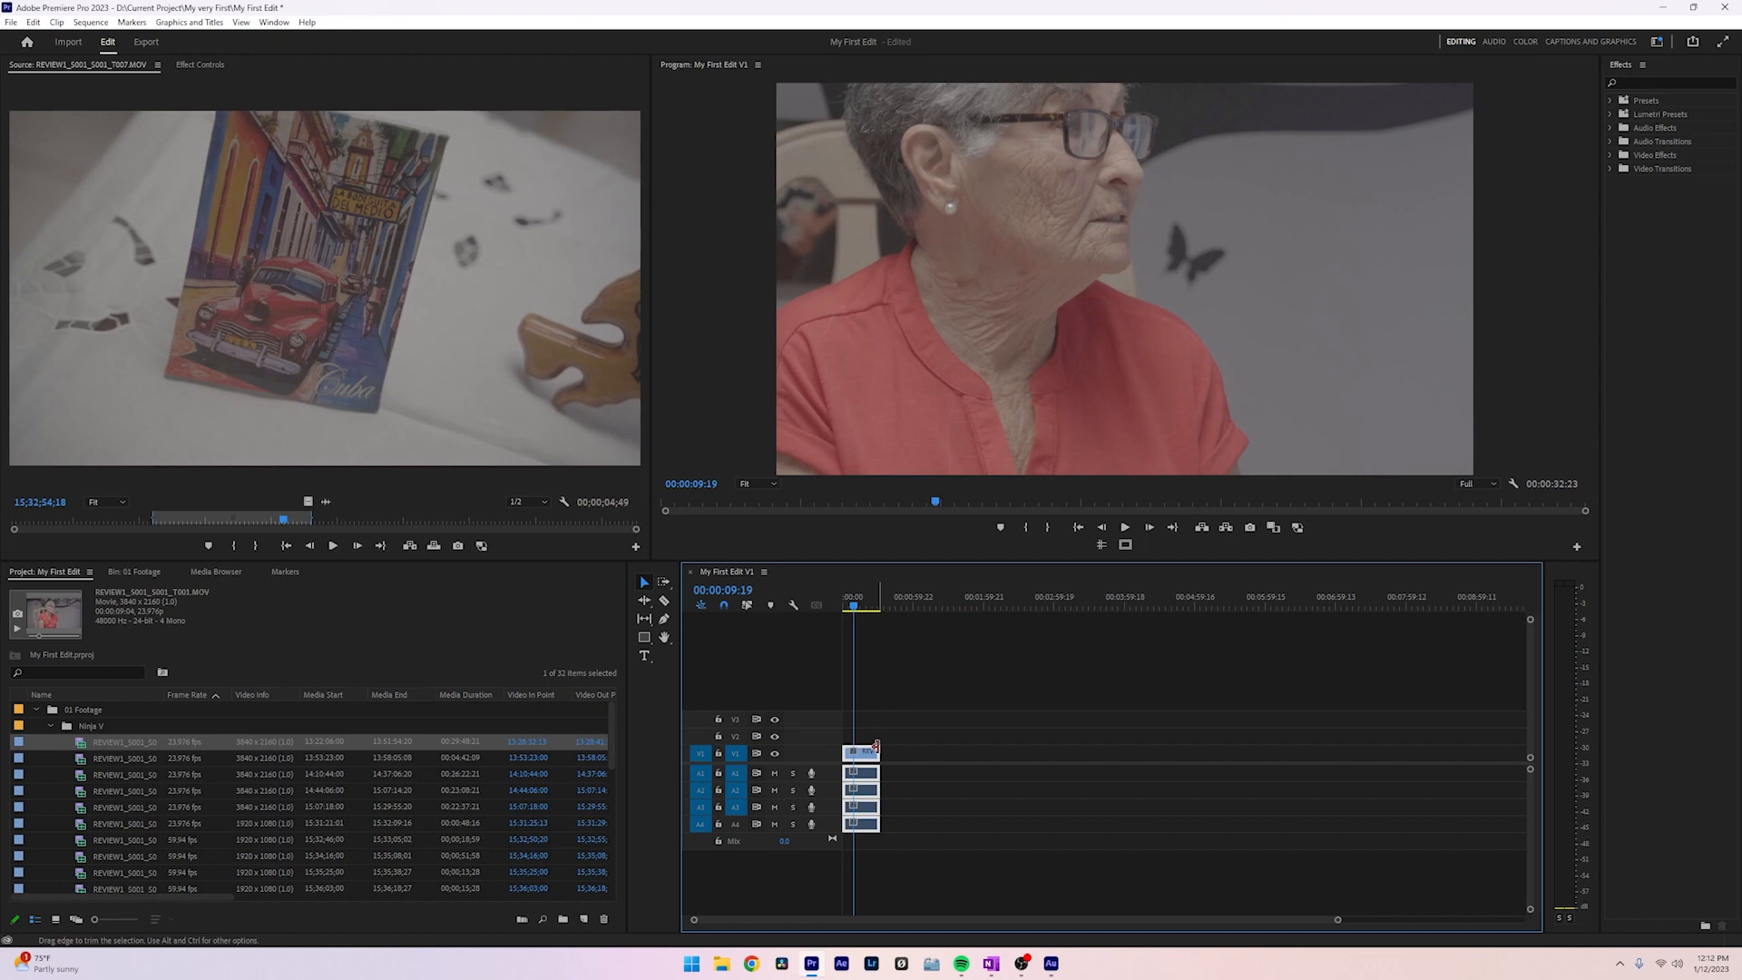
- Load interview clip T001 as source, set its timeline instance's Scale to 50, and return to the Source Monitor for comparison
left_click(922, 739)
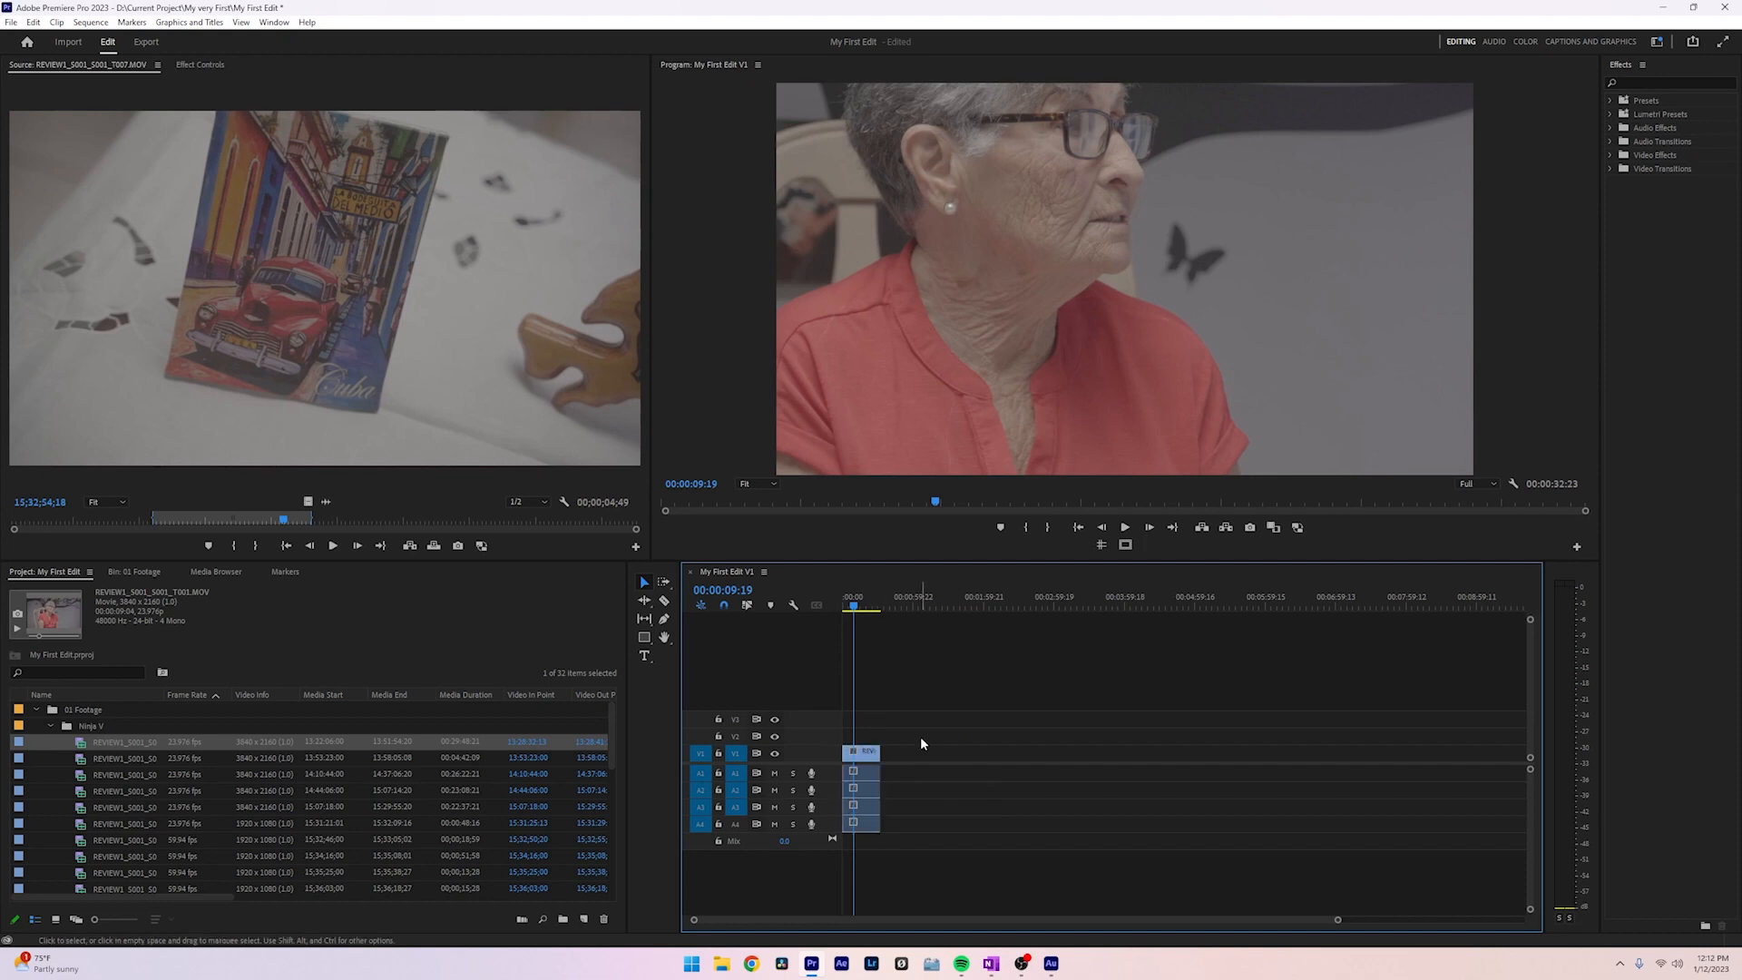
double_click(91, 741)
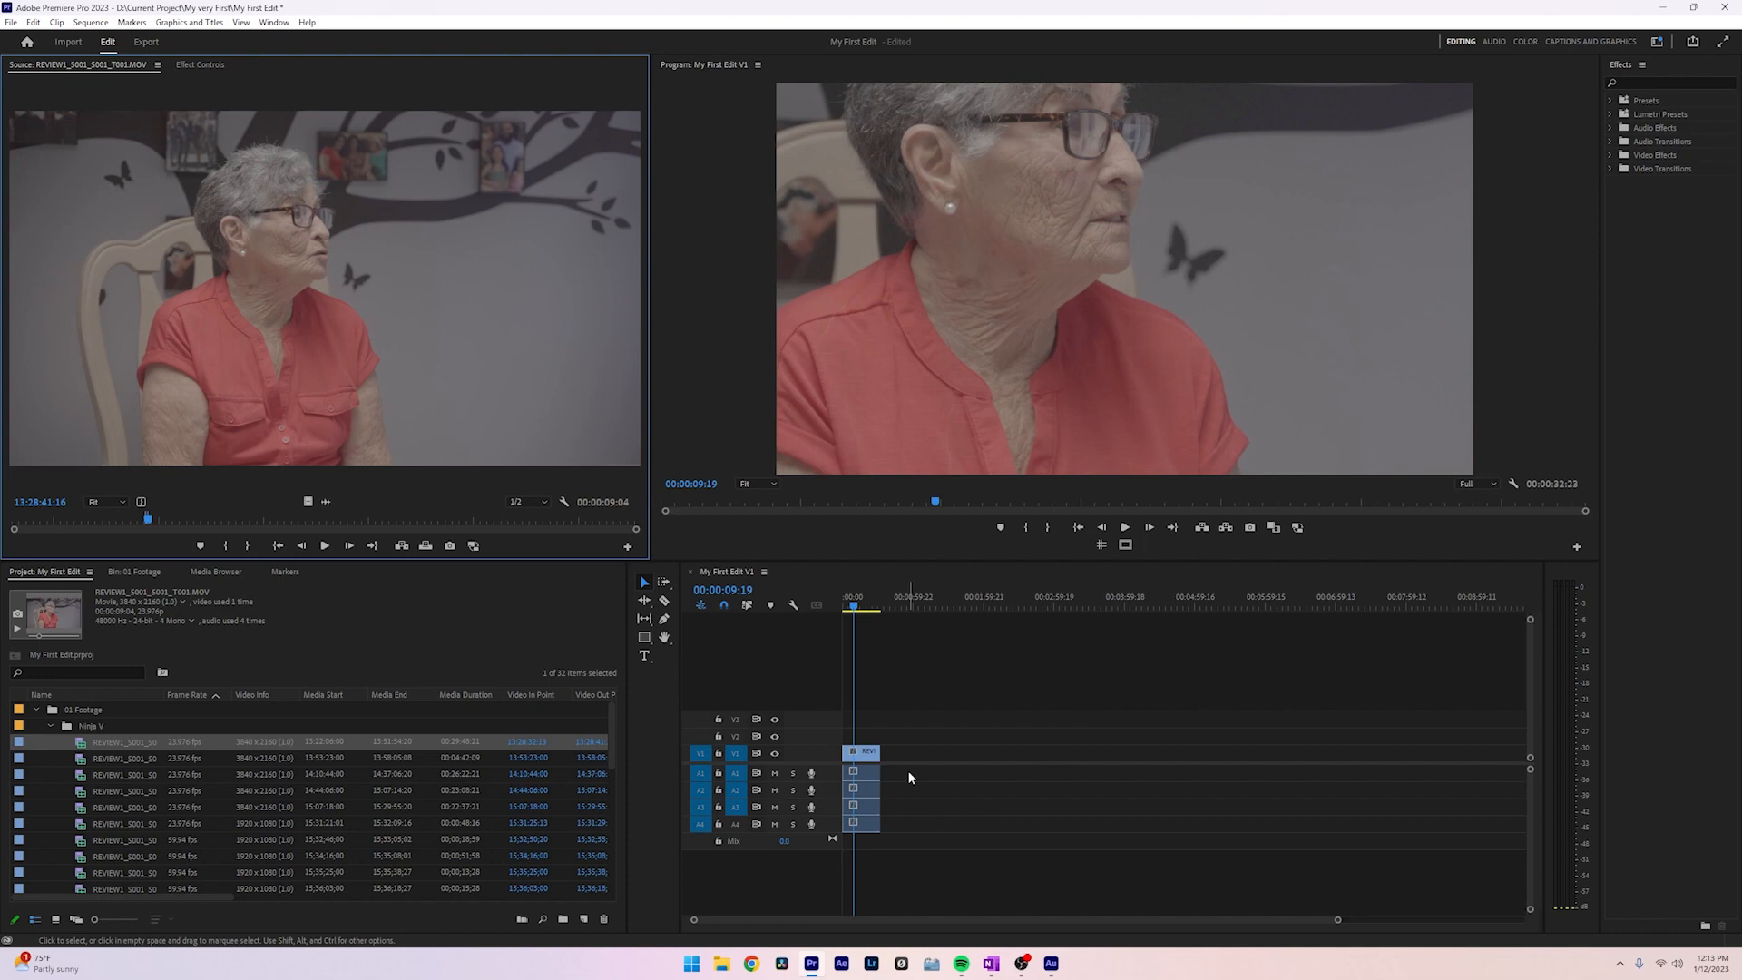
left_click(862, 753)
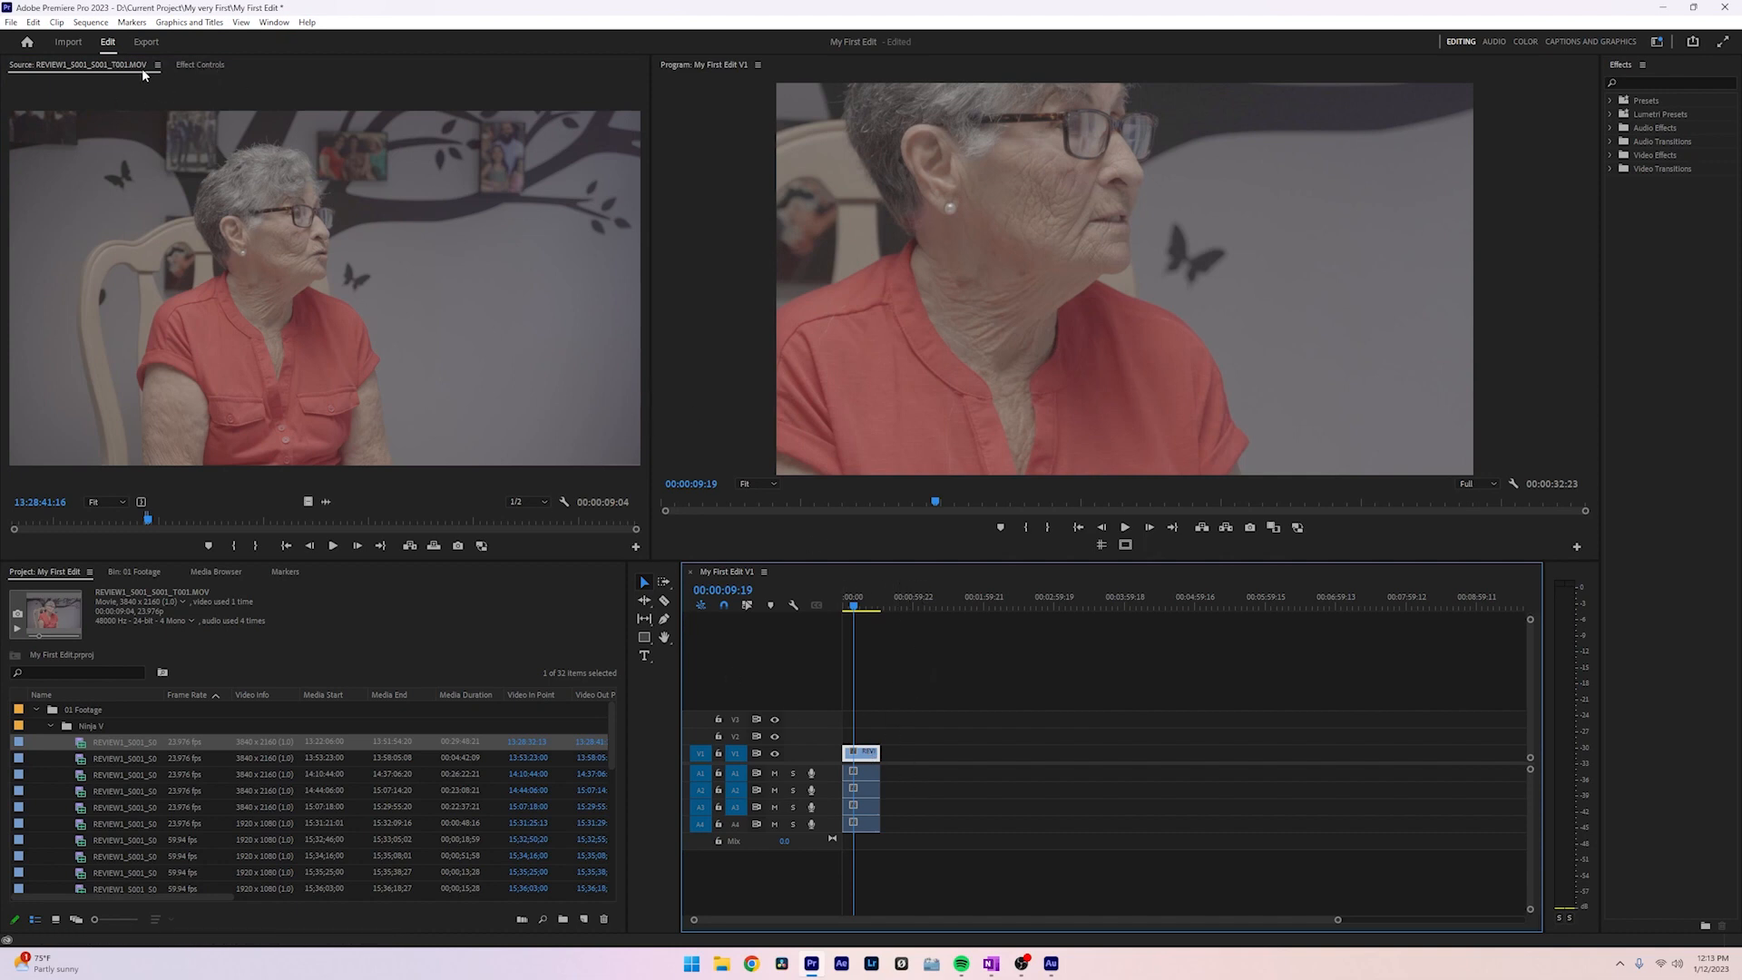
left_click(215, 63)
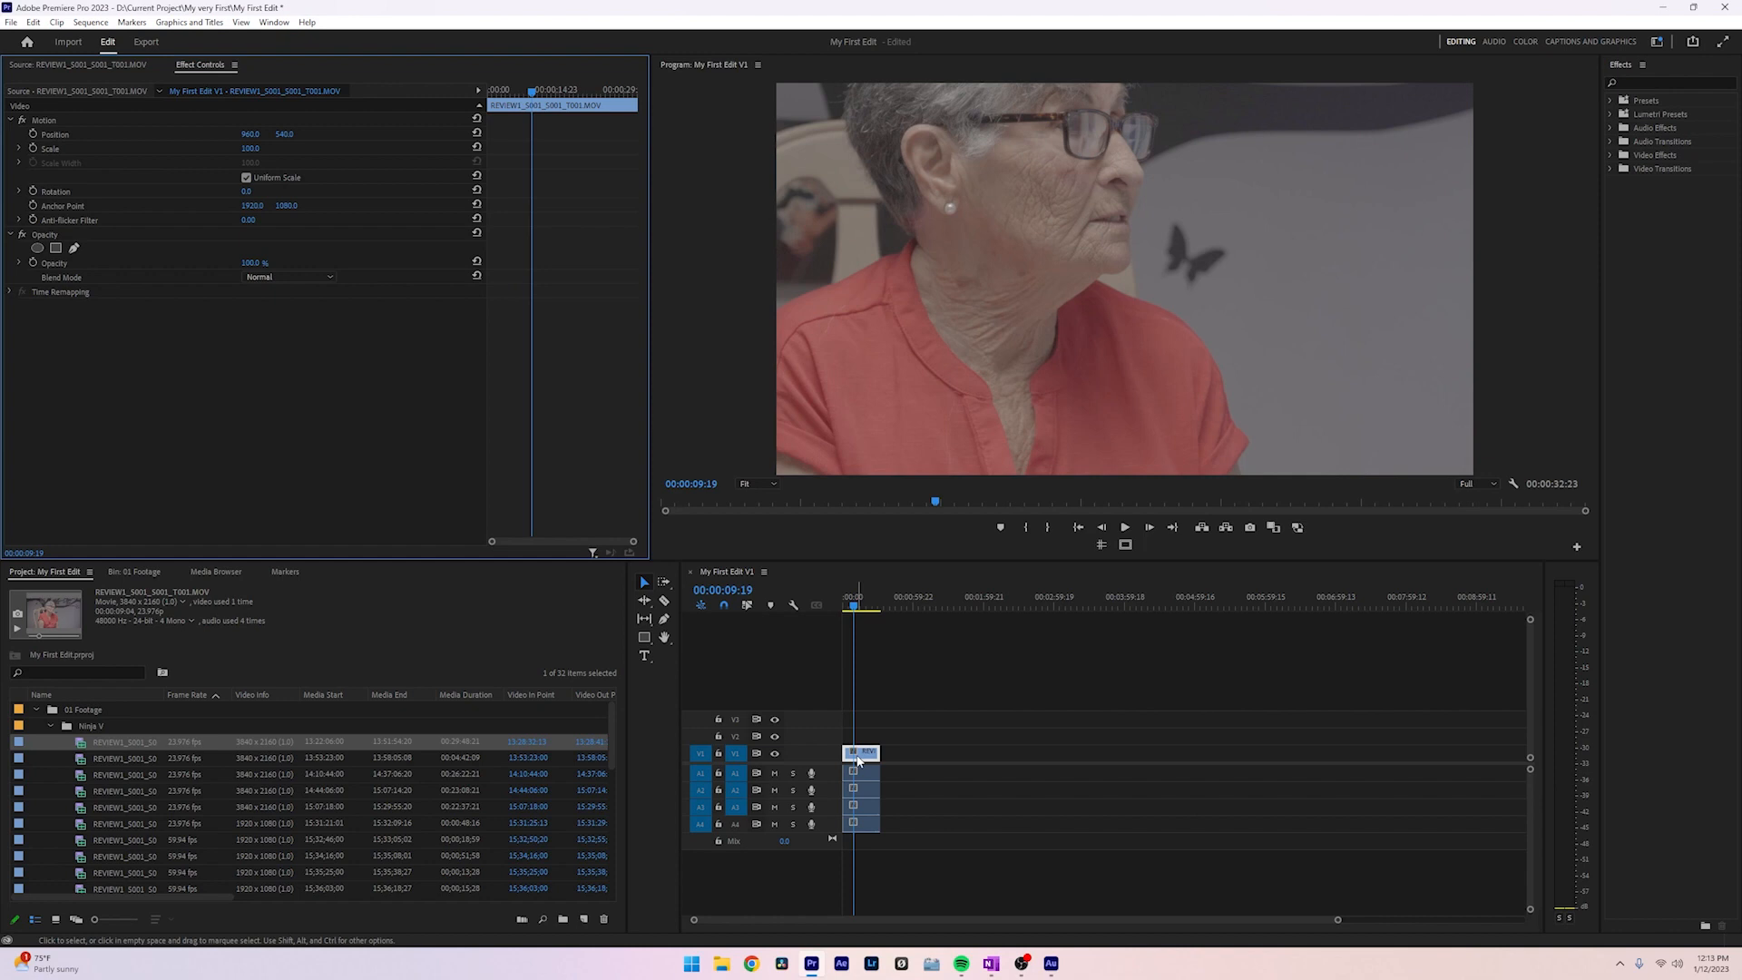
left_click(258, 147)
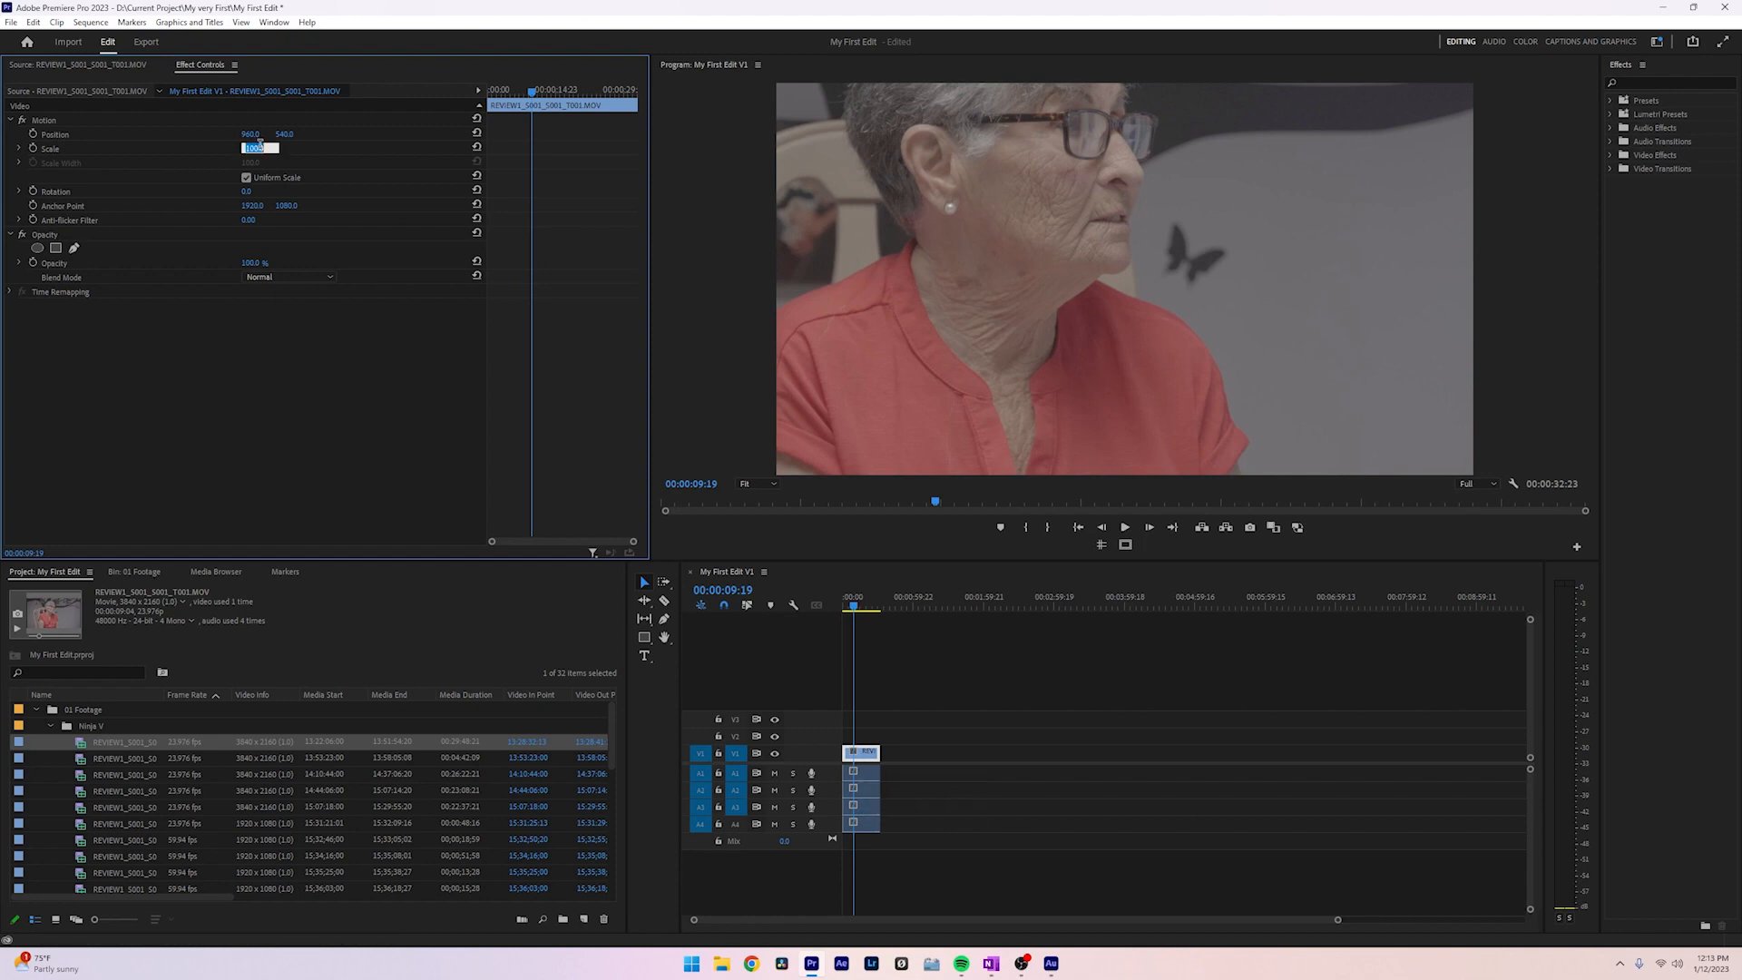
type("50")
key("Return")
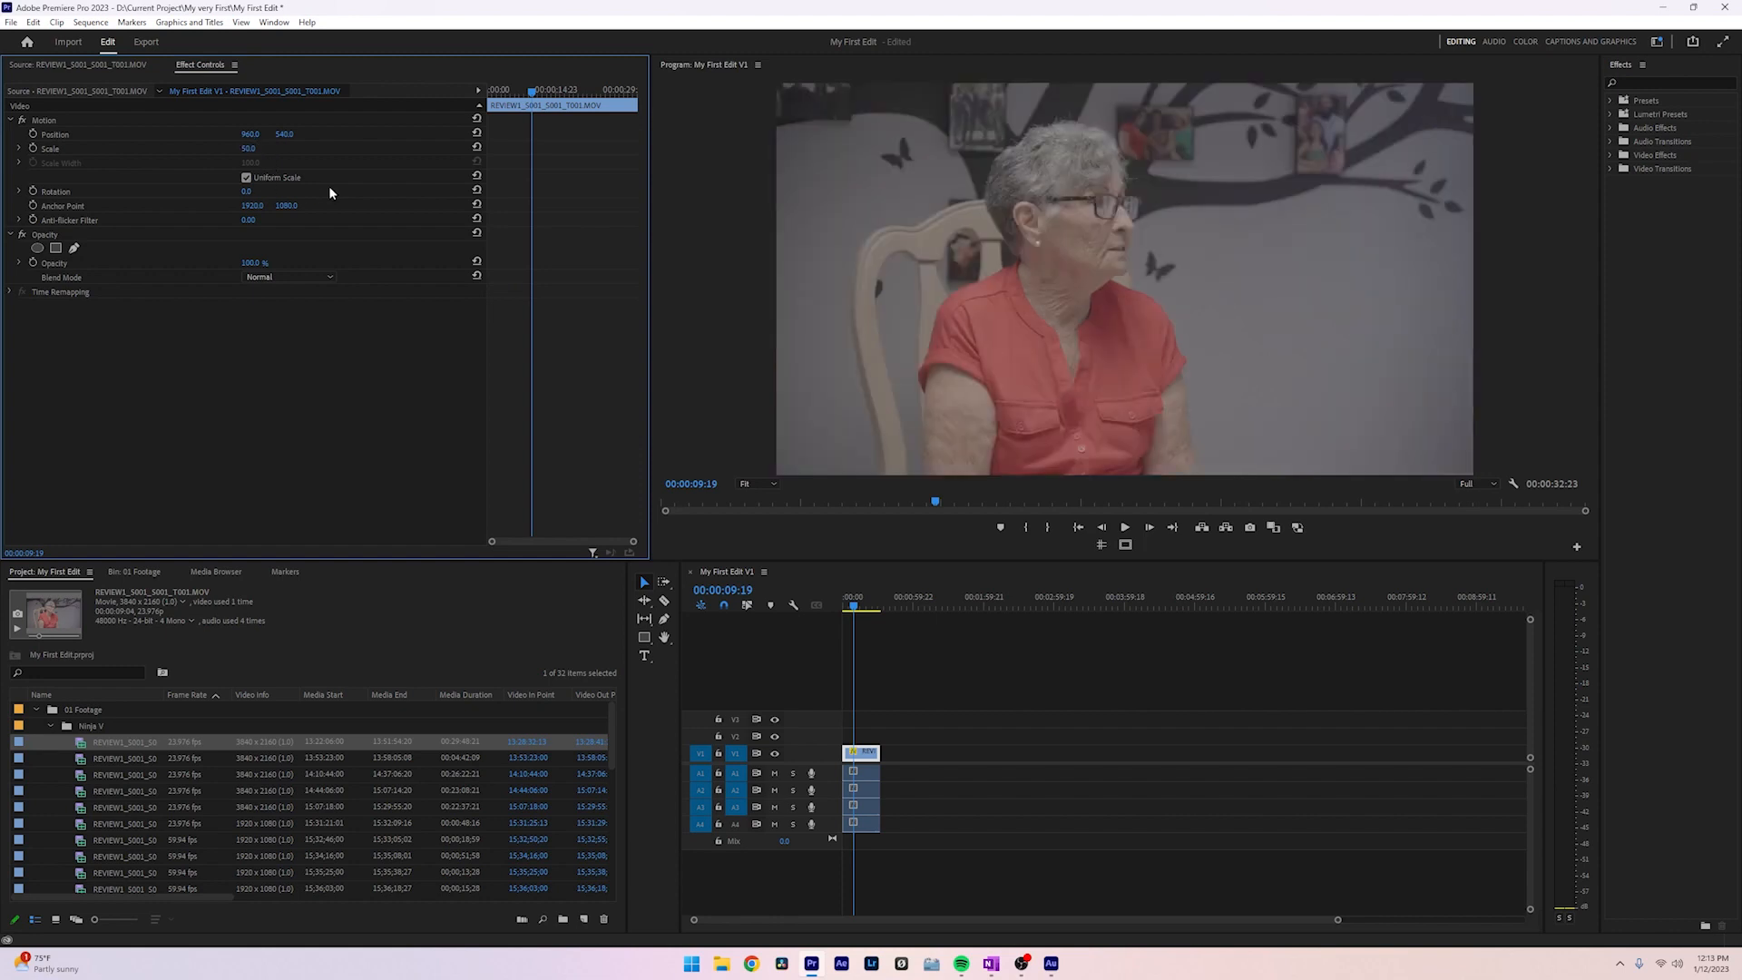
left_click(978, 738)
left_click(80, 67)
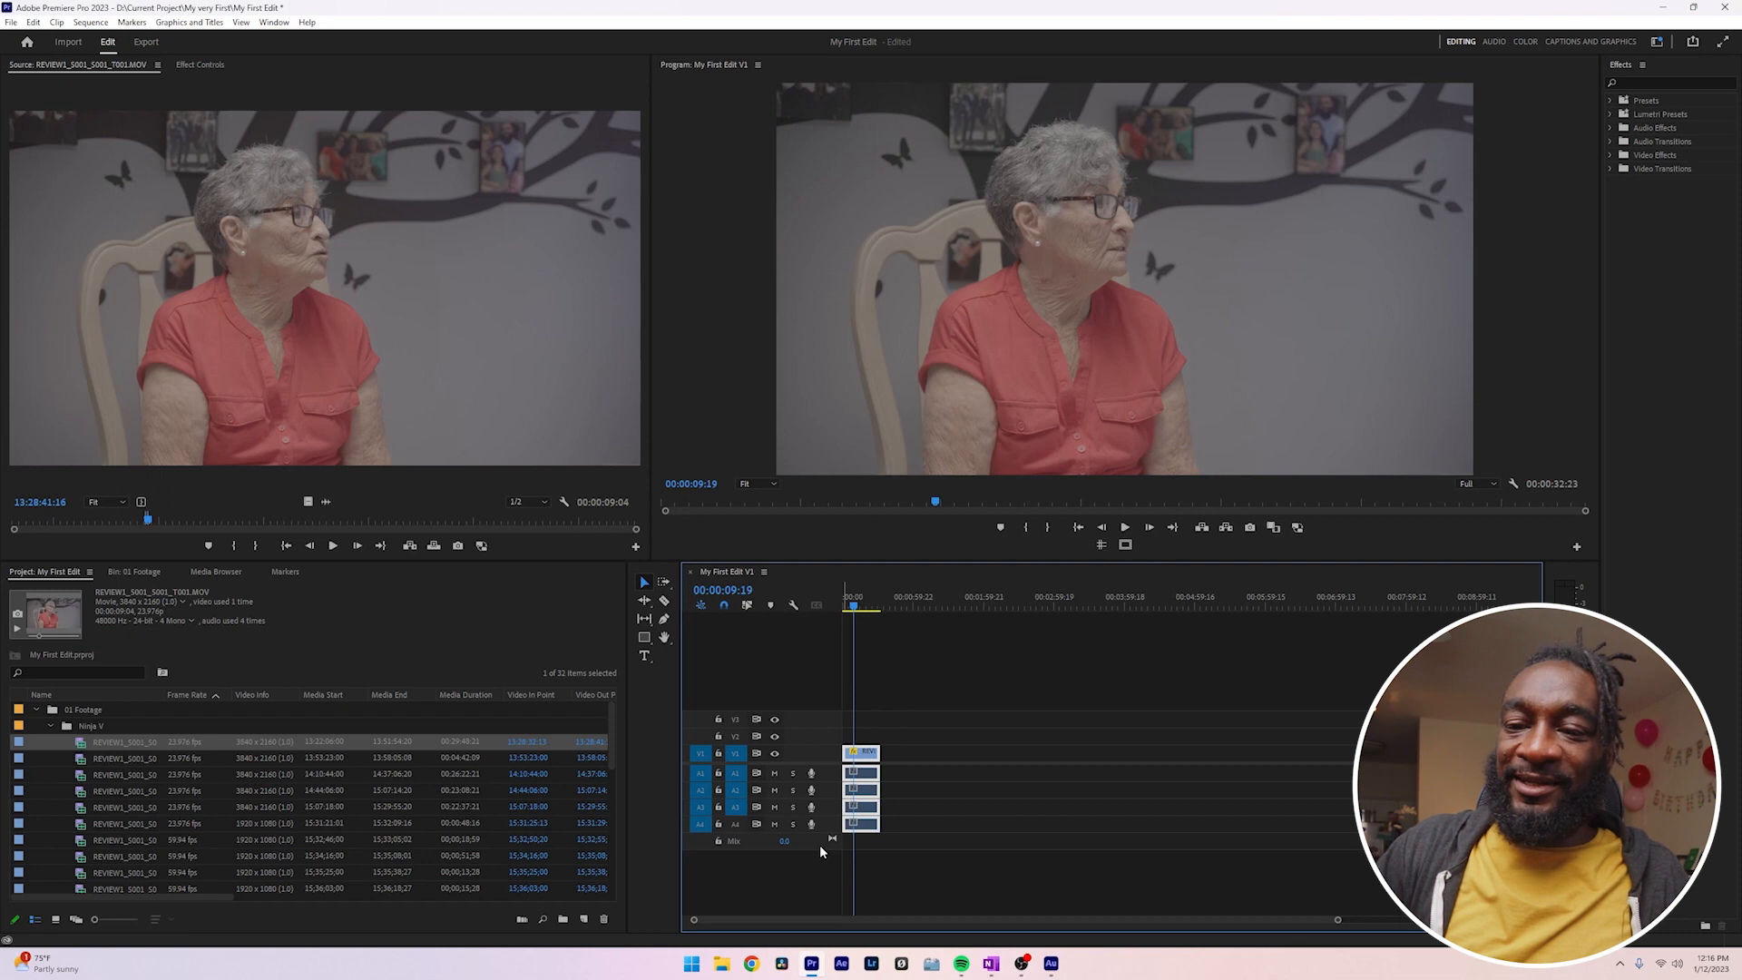
- Empty the timeline and mark an in-to-out range of about 16 seconds in source clip T002, ending at 13:54:51:15
key("Delete")
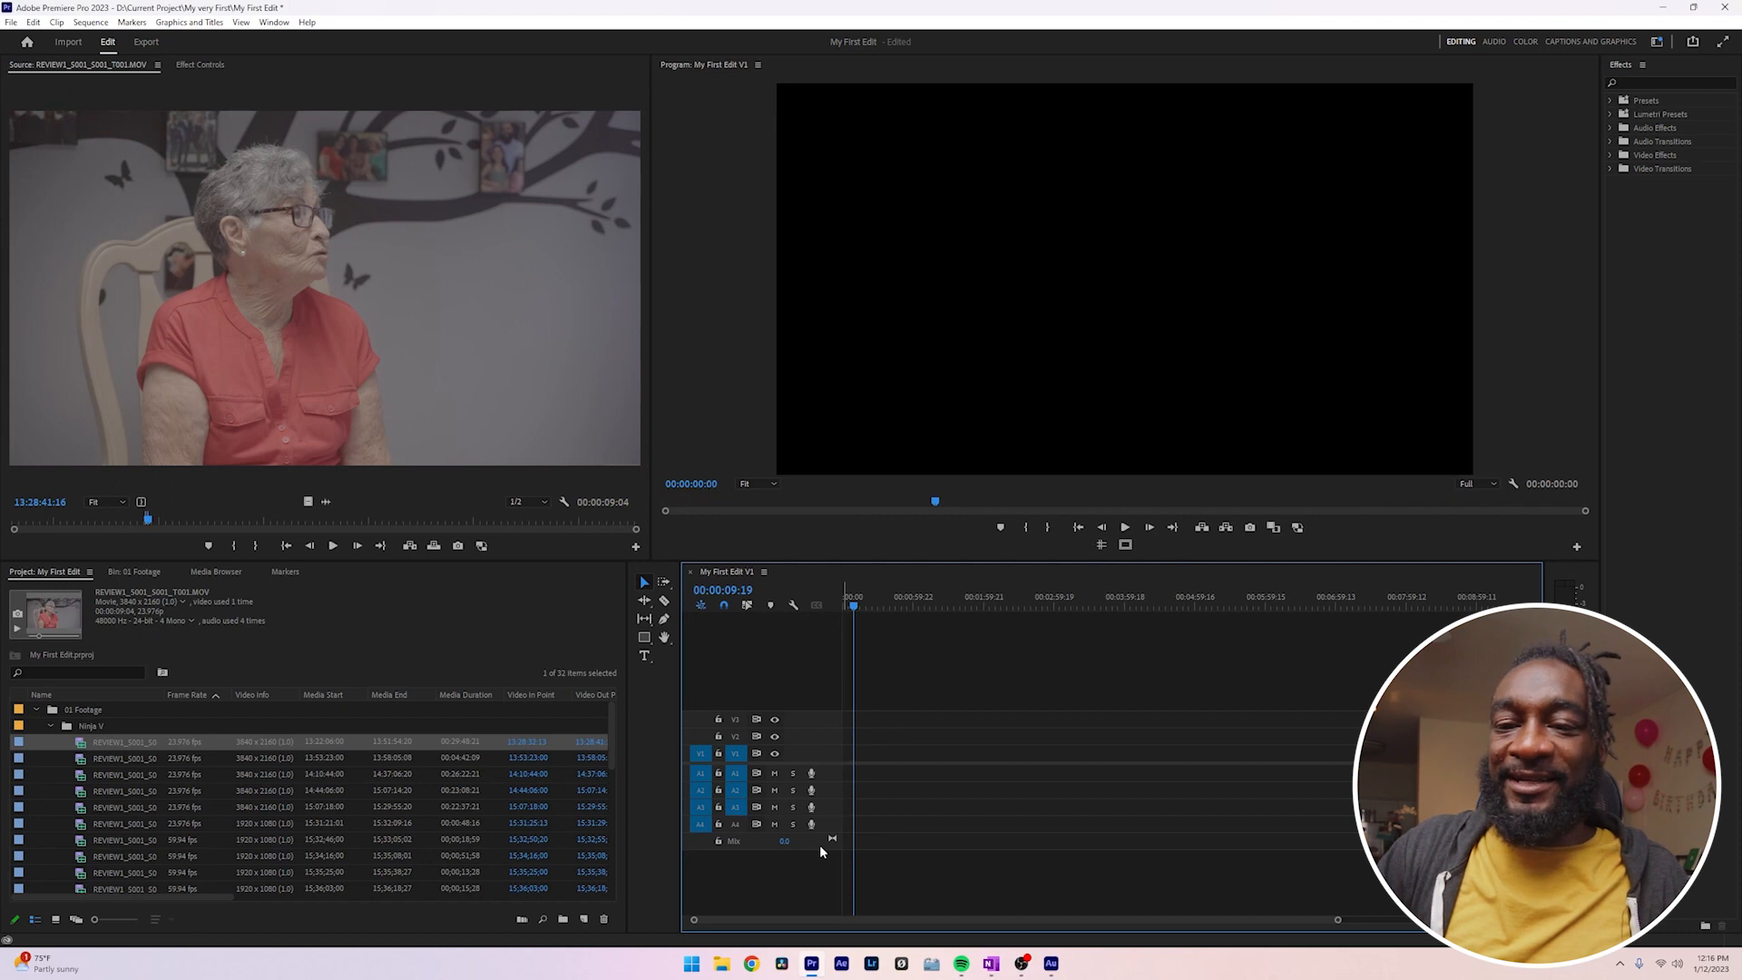
double_click(81, 758)
left_click_drag(159, 520, 171, 520)
key("i")
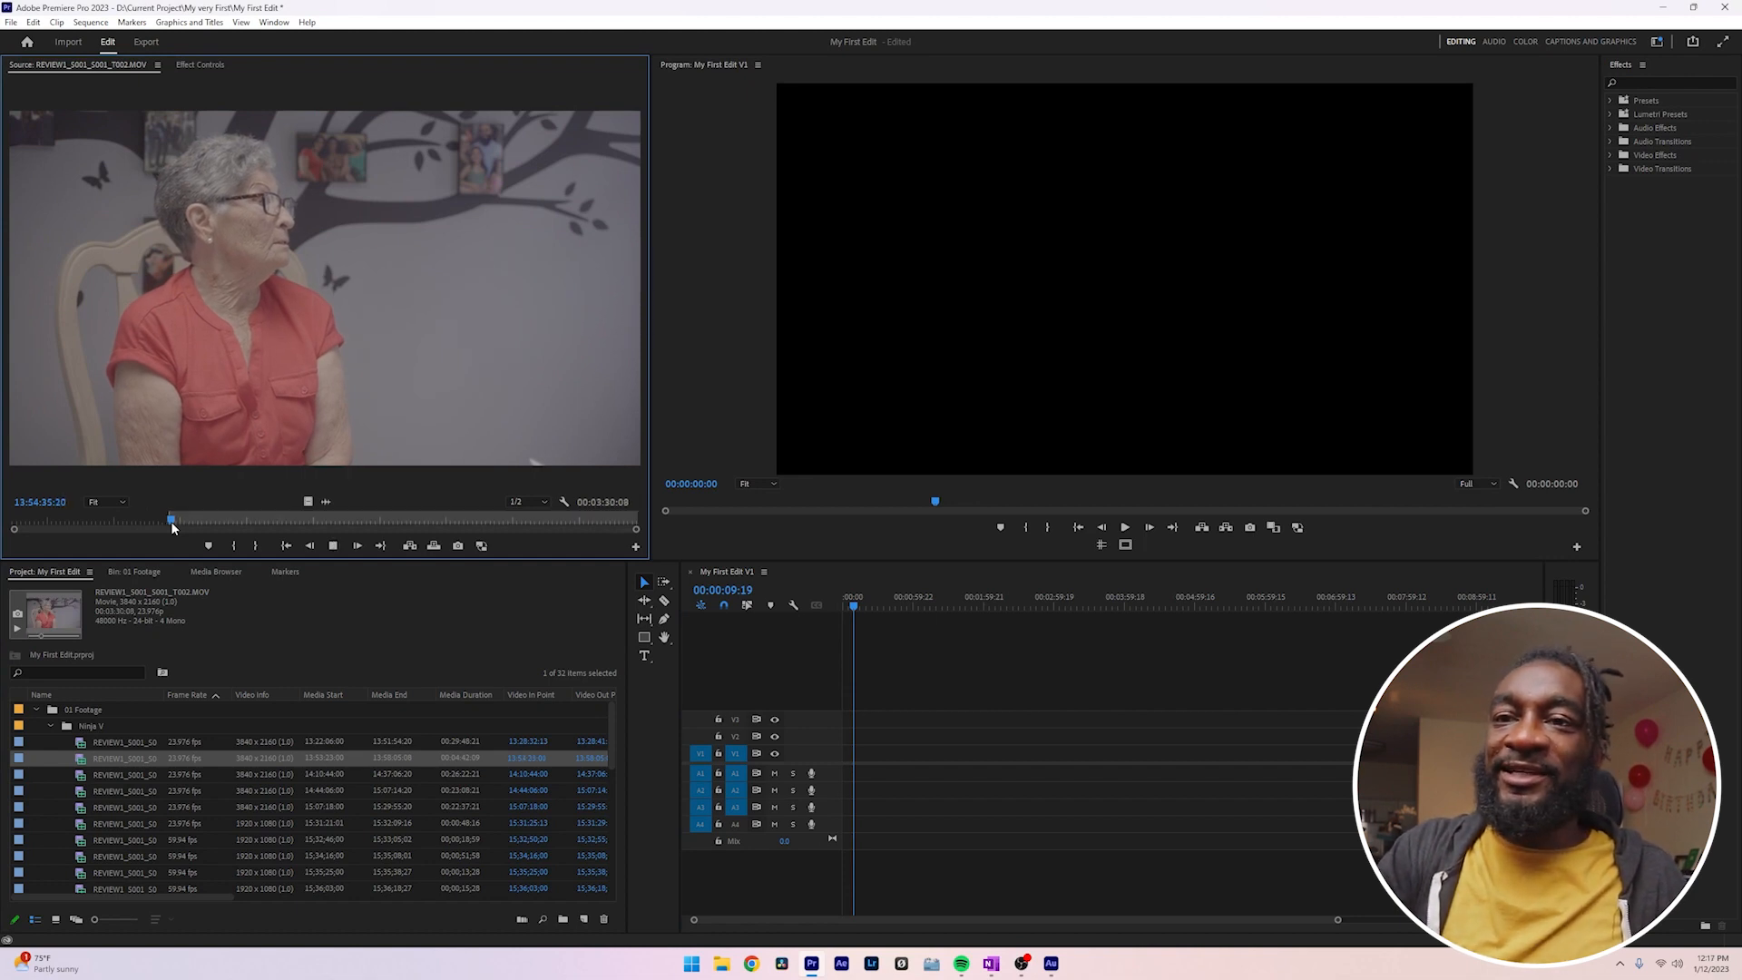
key("space")
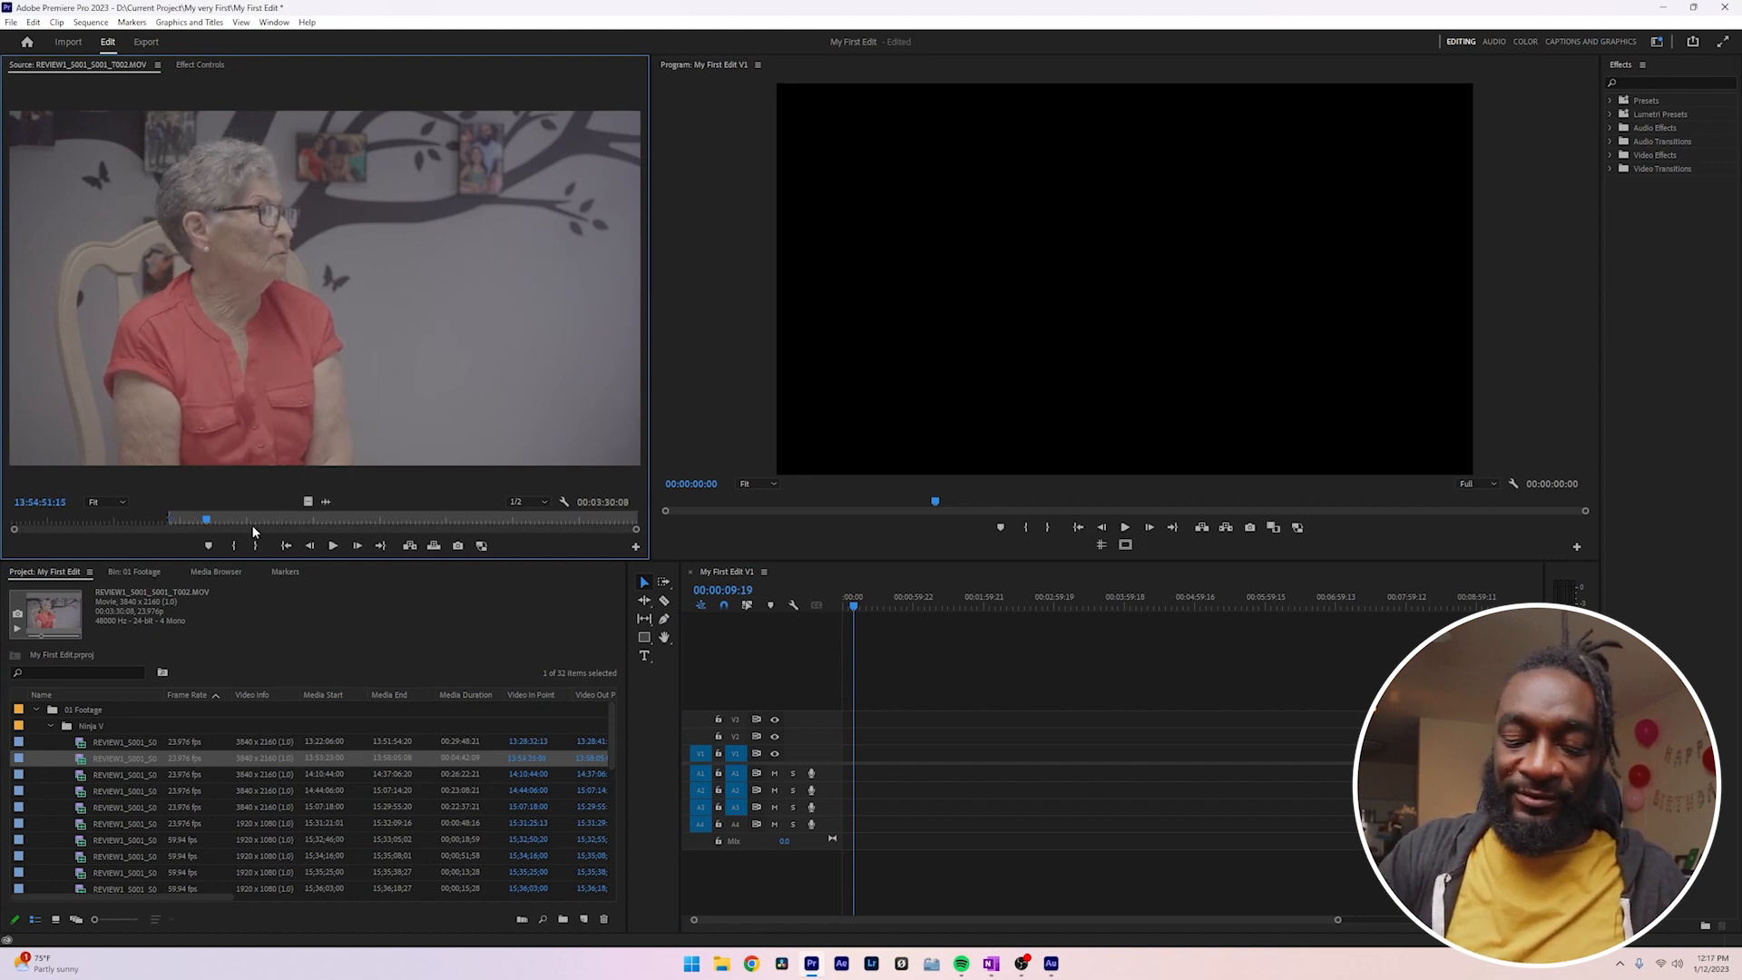
key("o")
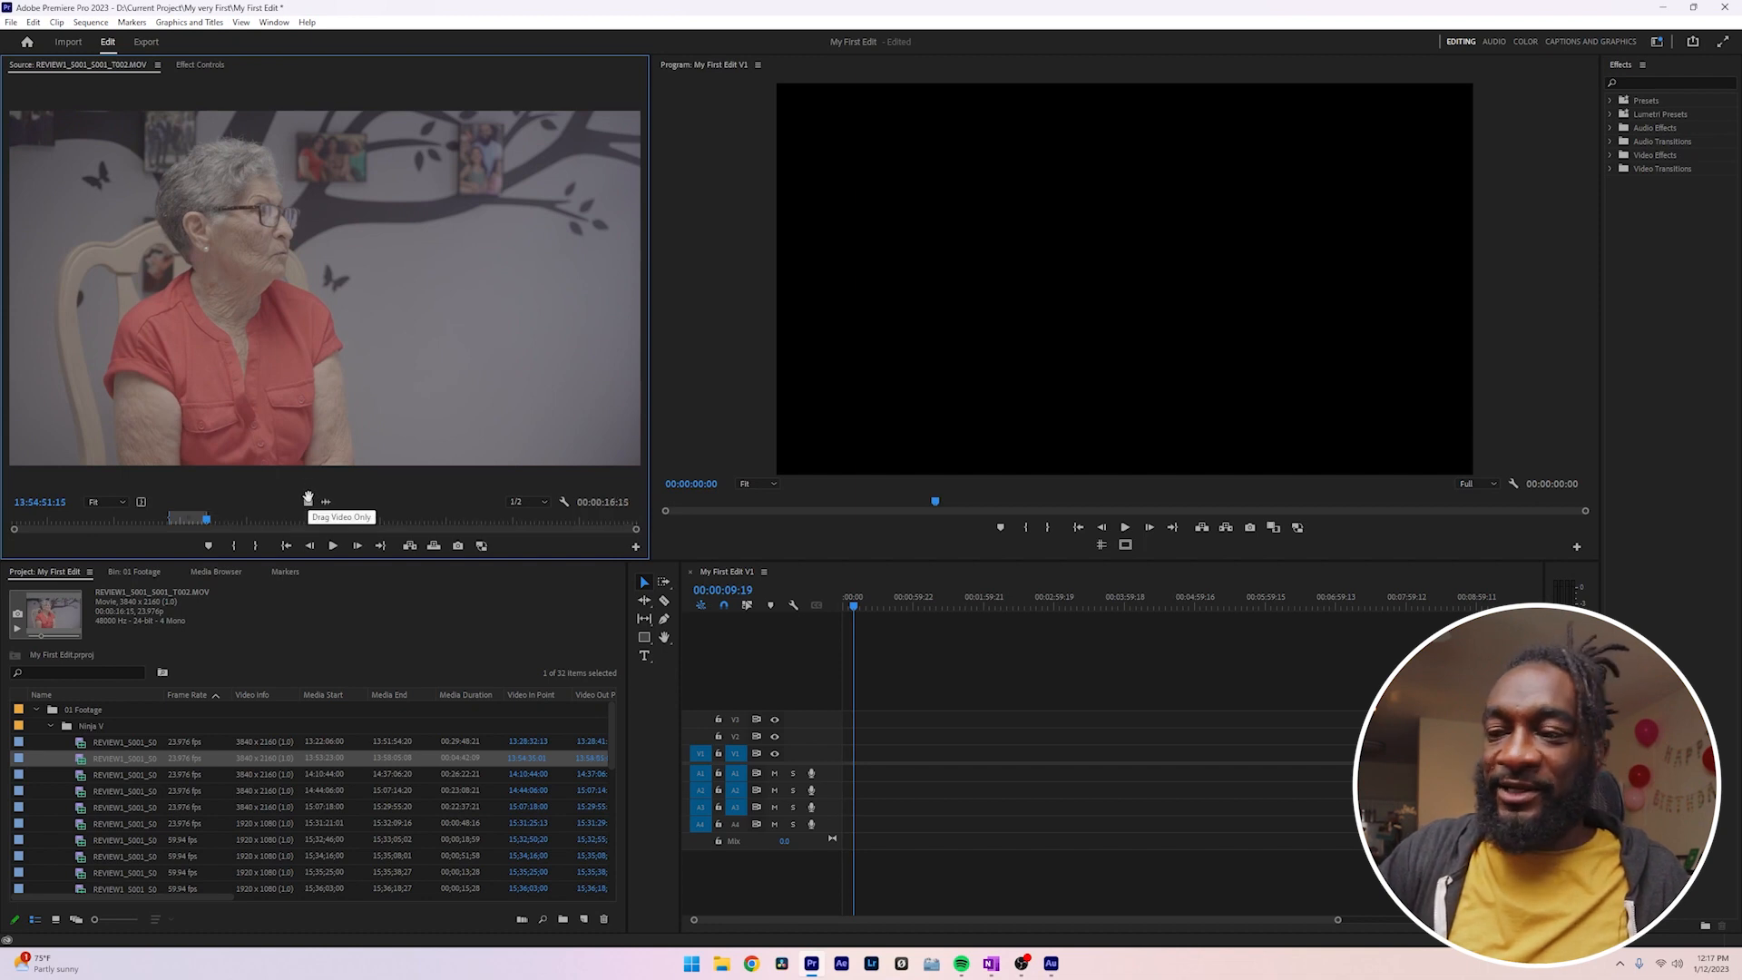
- Place the marked T002 range with its audio at the sequence start on V1 and apply Set to Frame Size to it
left_click_drag(315, 419, 835, 765)
left_click_drag(855, 606, 837, 608)
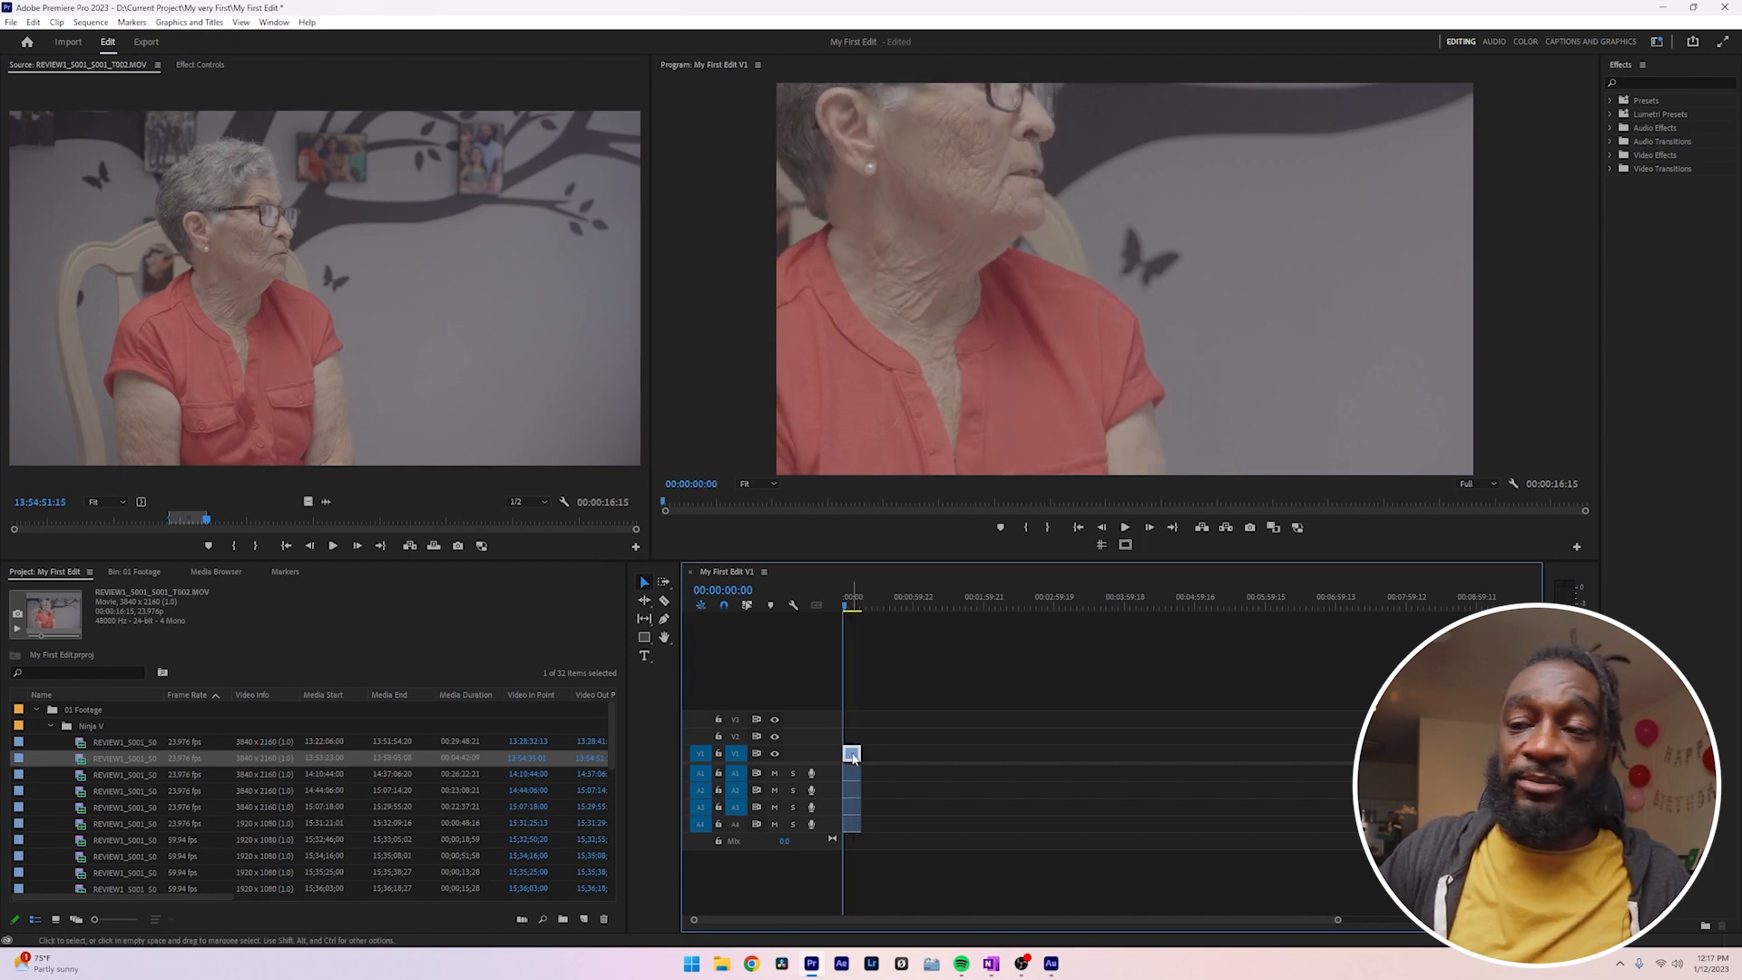
right_click(853, 759)
left_click(896, 722)
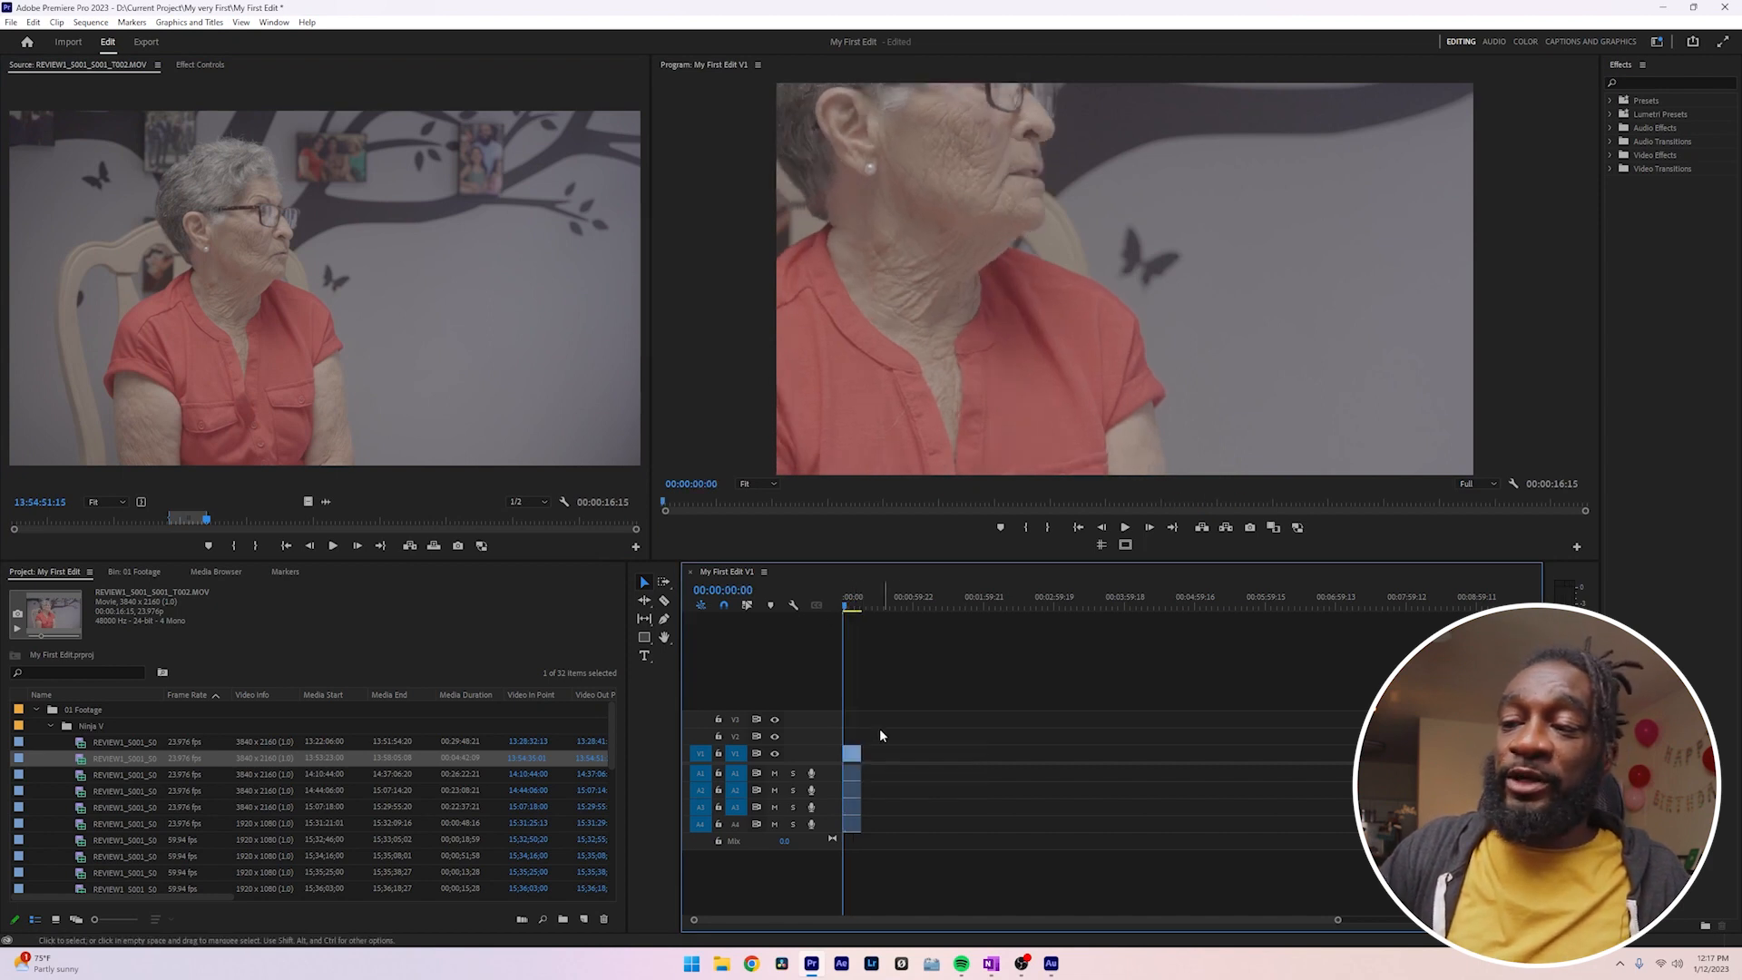
right_click(853, 755)
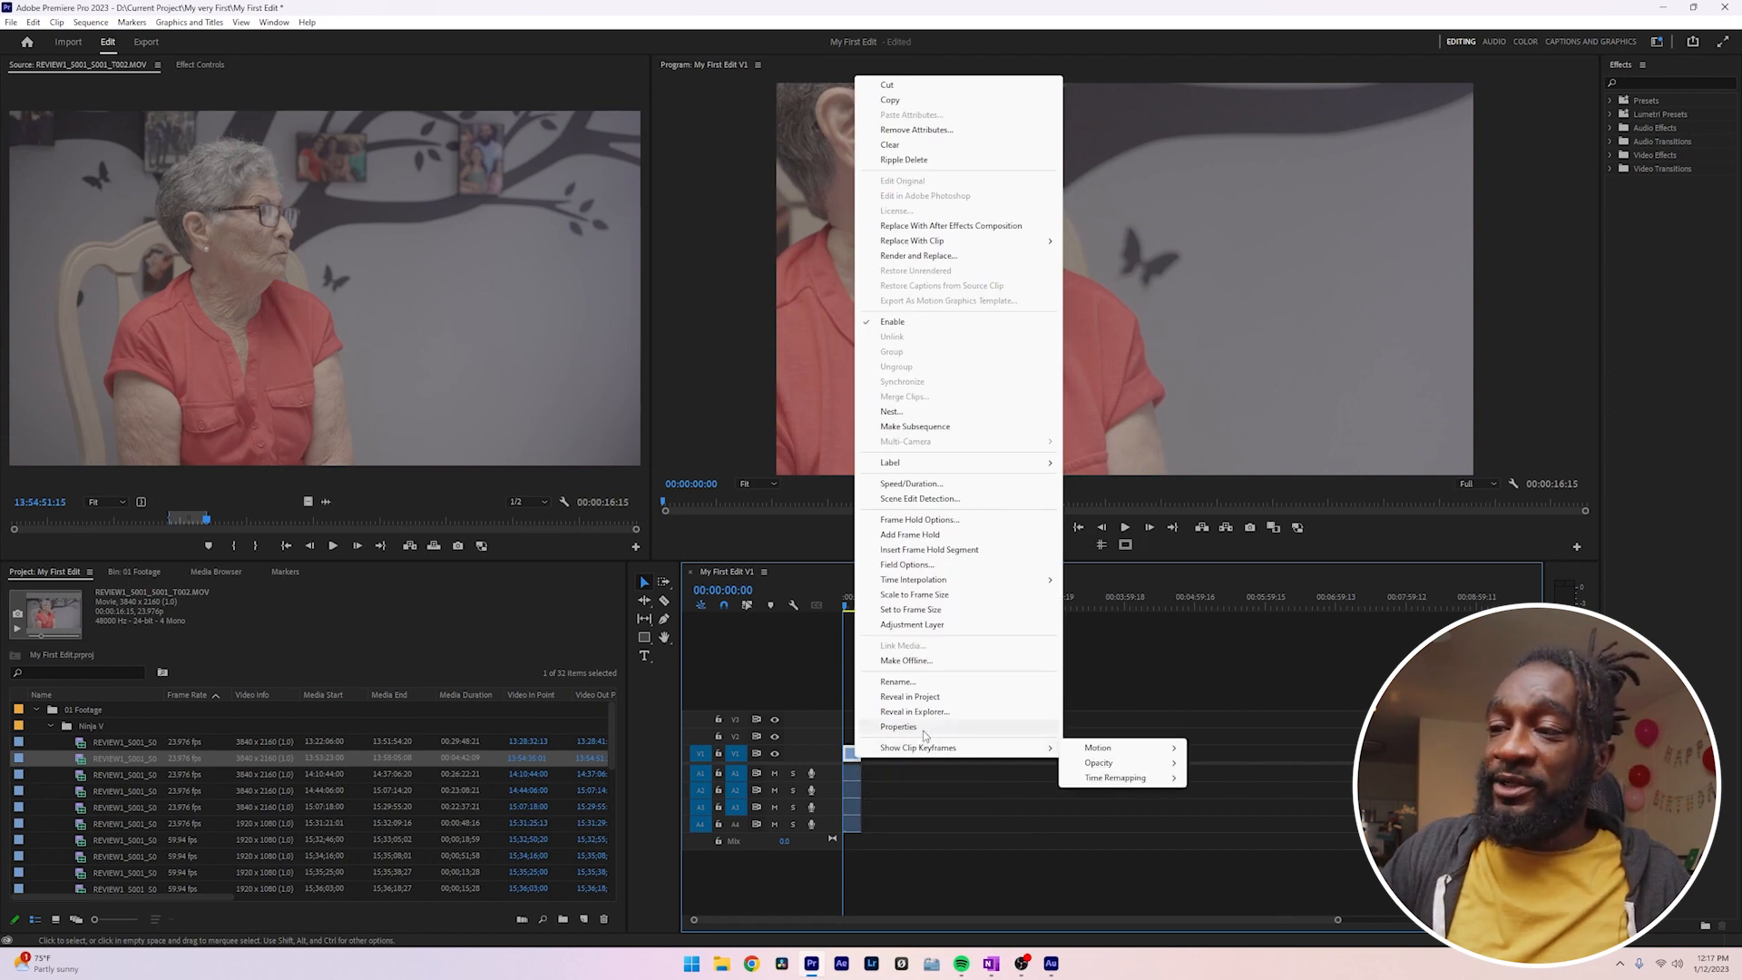
left_click(929, 611)
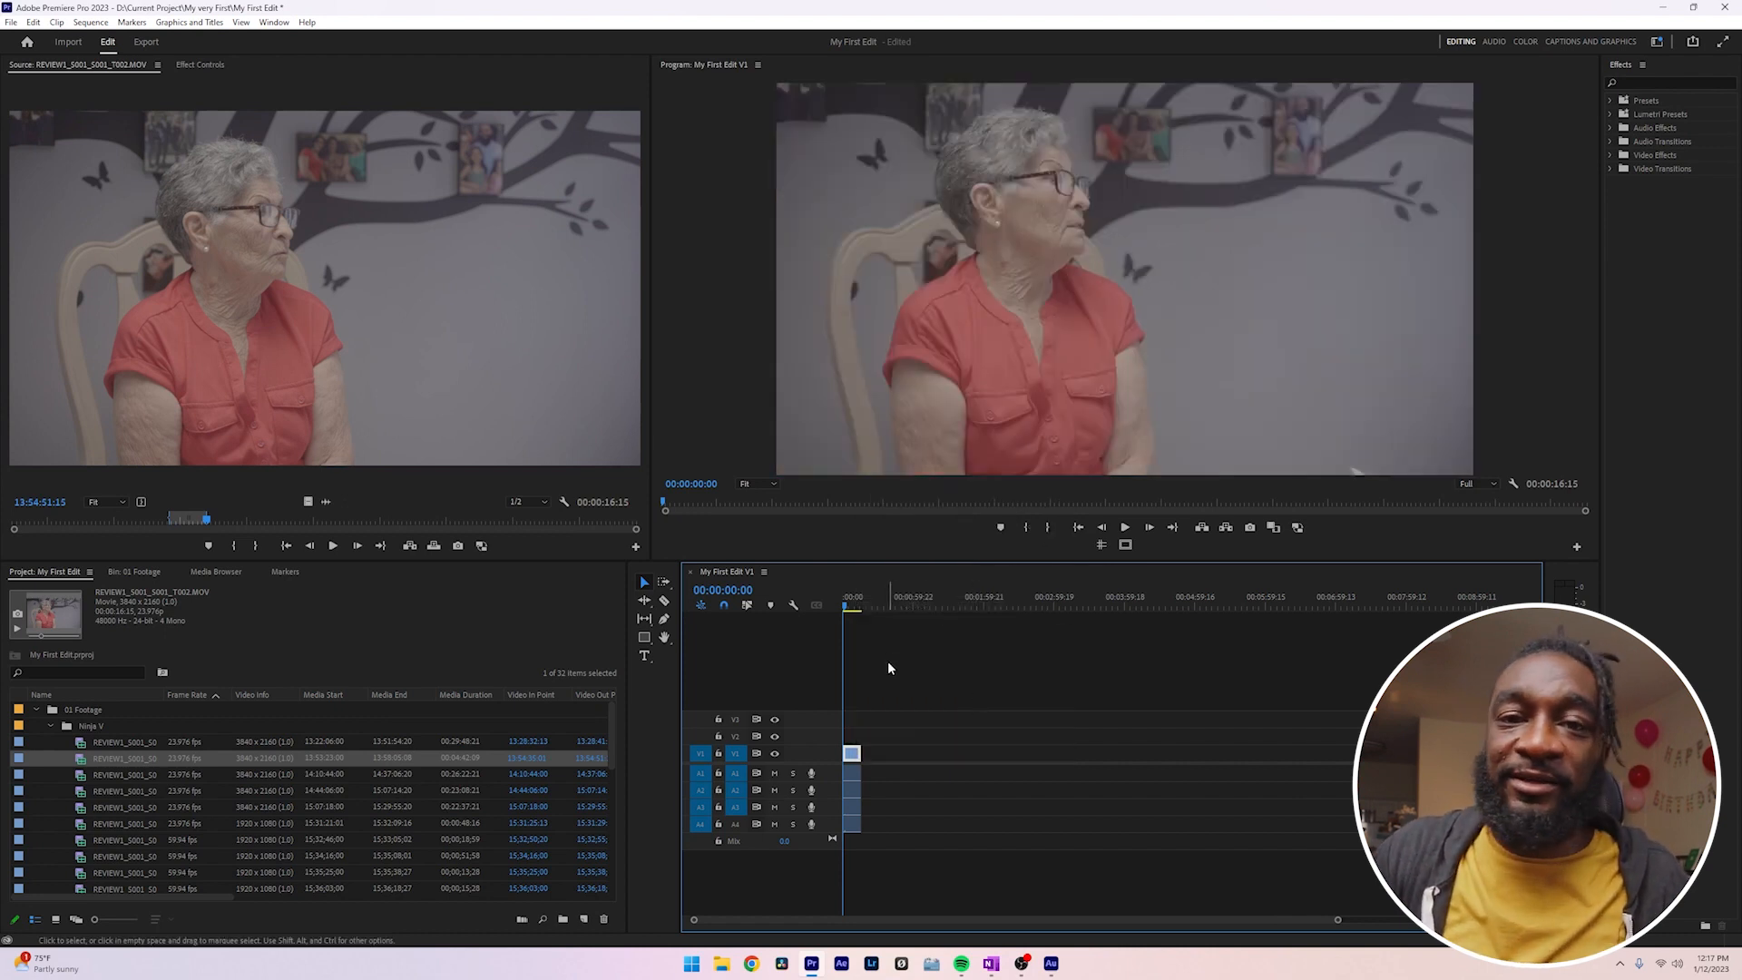
left_click(895, 695)
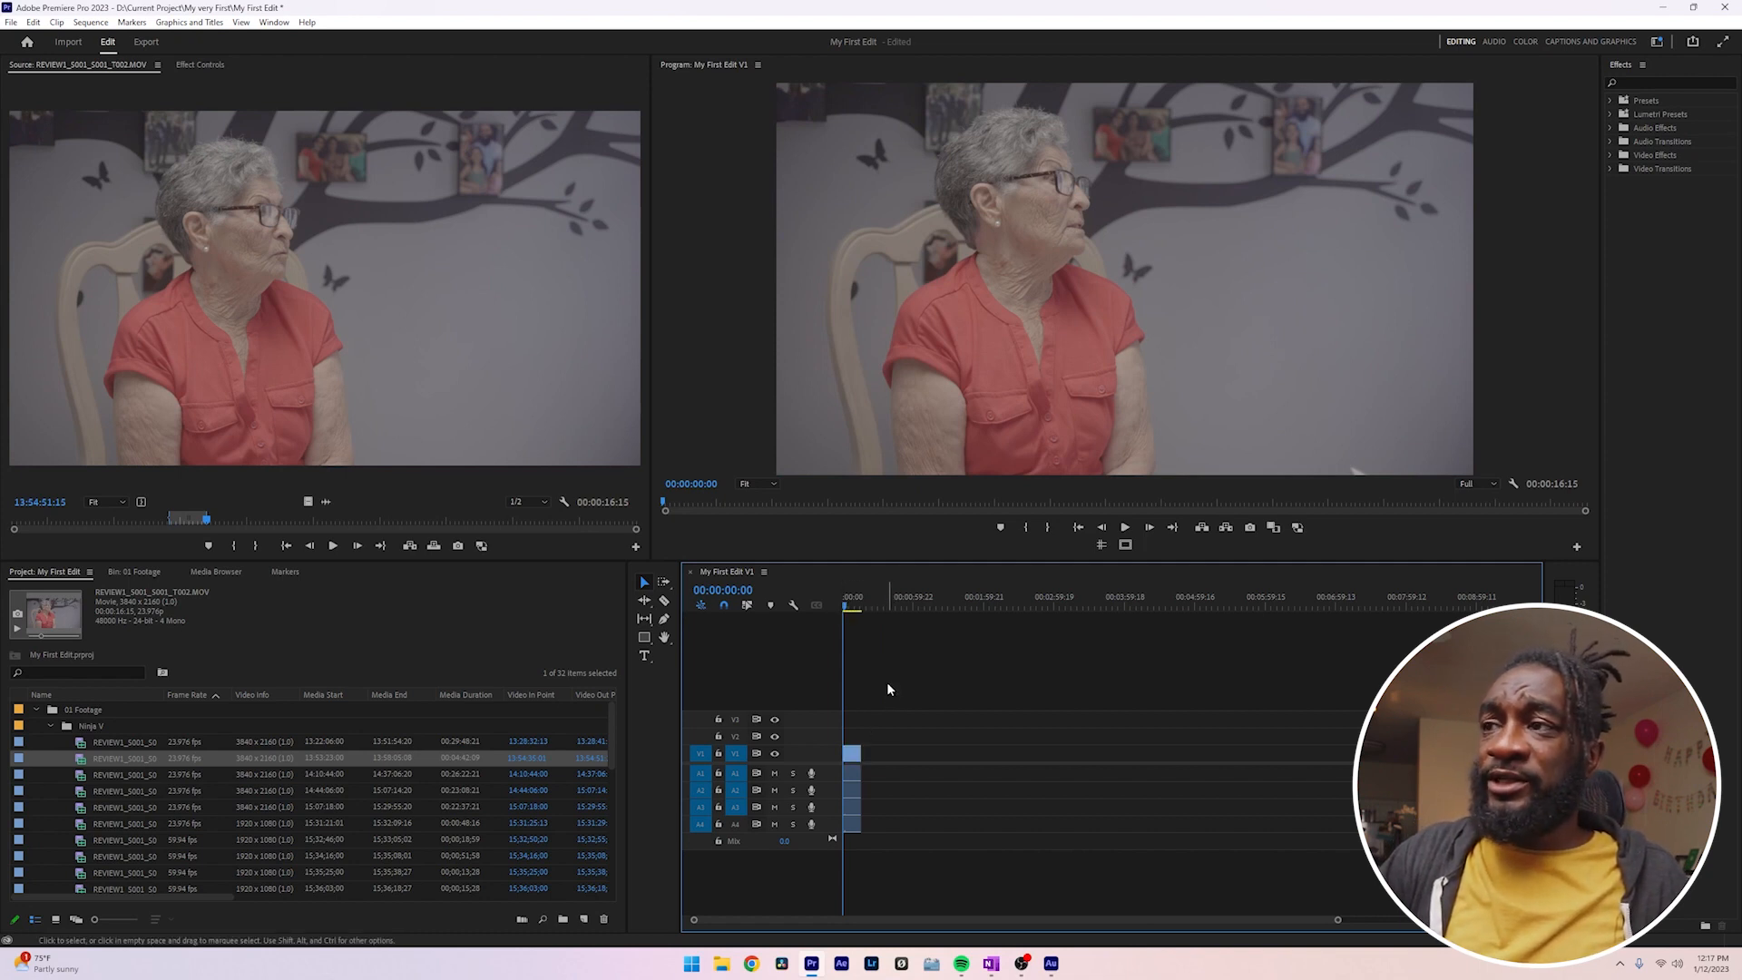
- Play the sequence to 00:00:04:14 and place the marked T007 range there as a video-only overlay on V2
key("space")
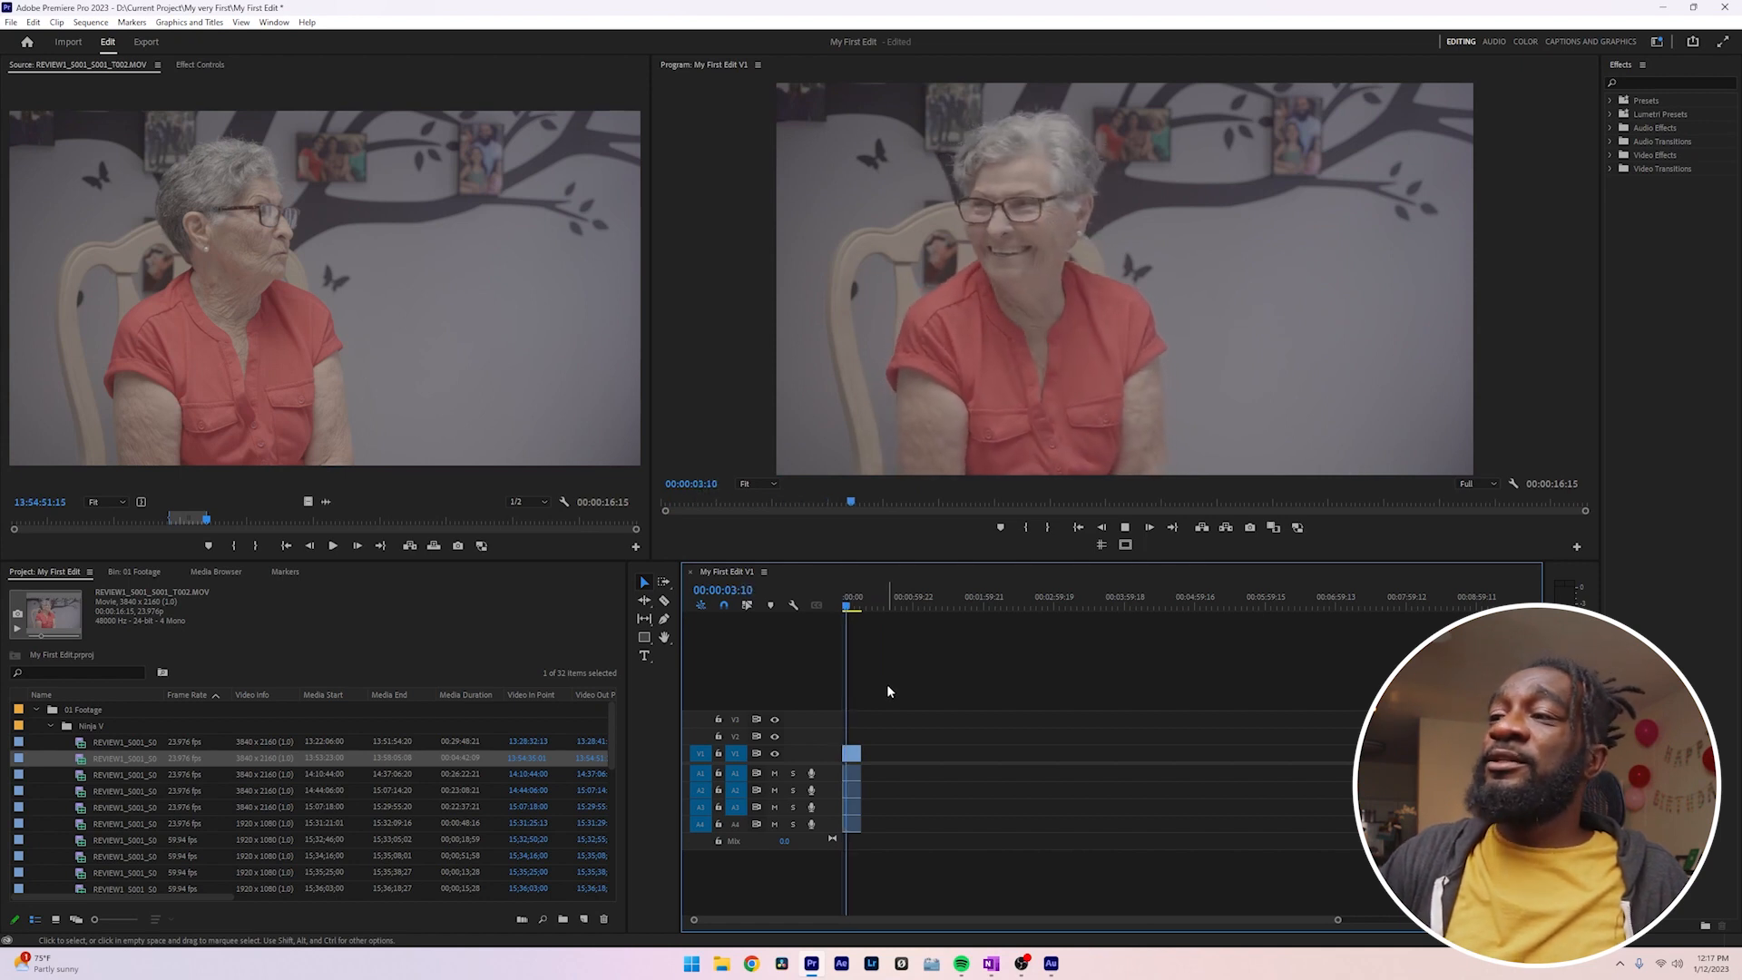
key("space")
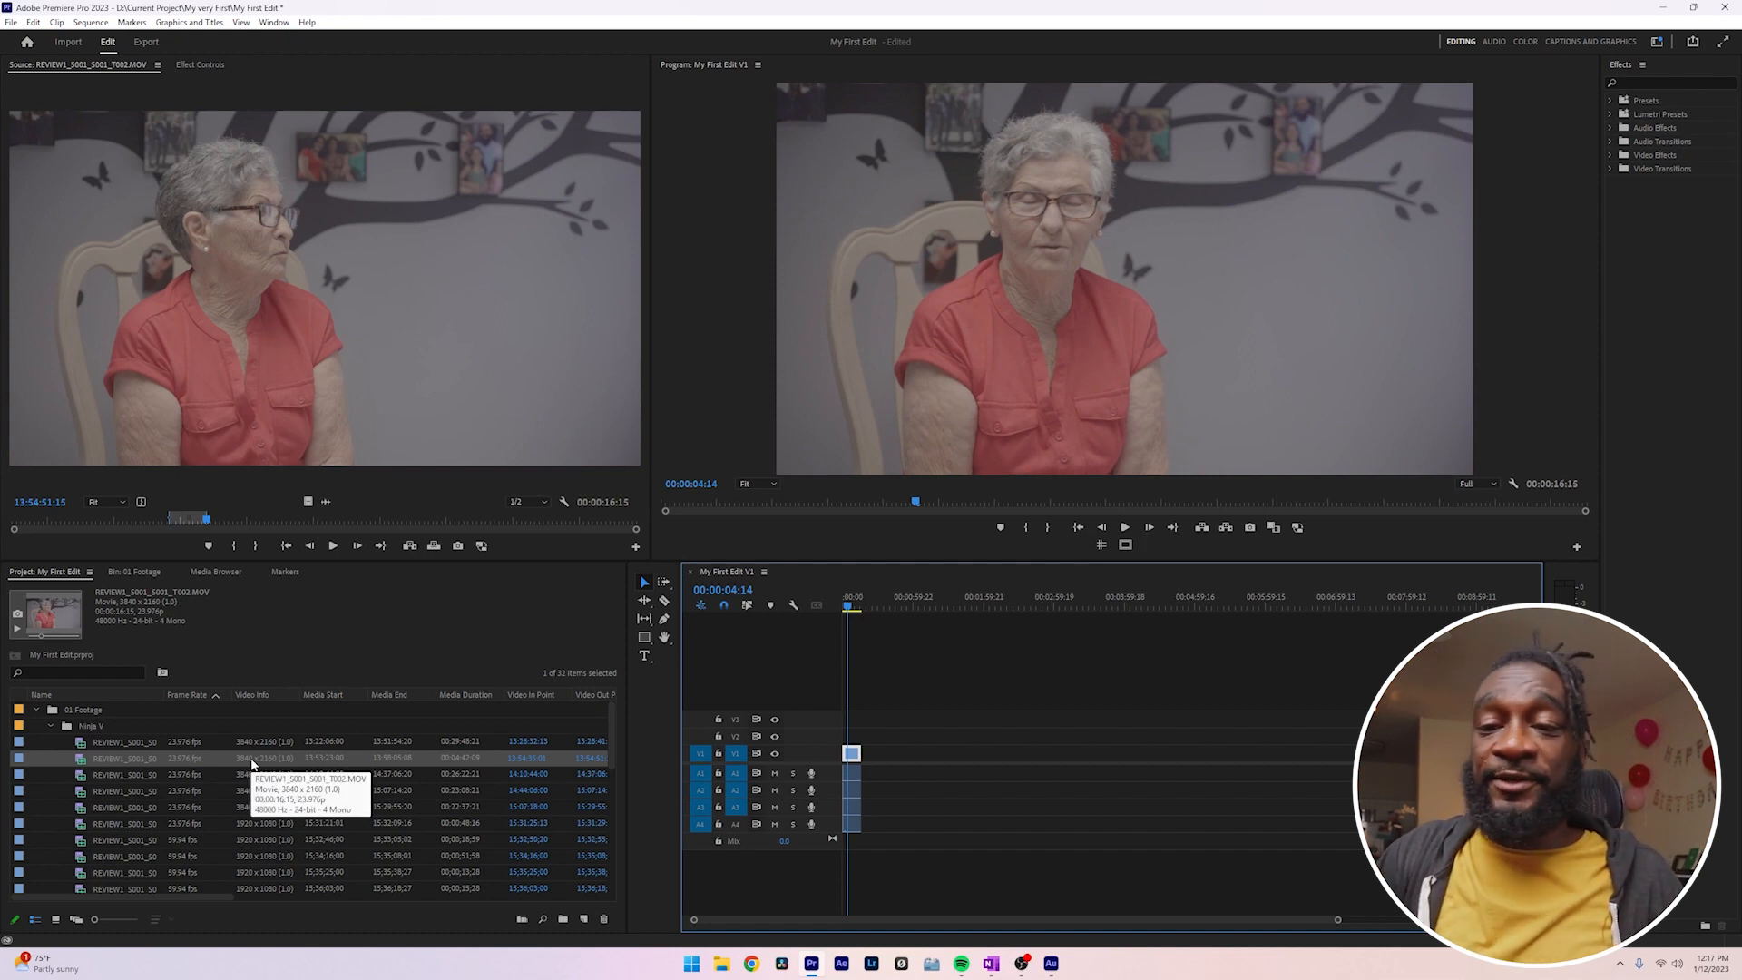
scroll(164, 815, "down", 1)
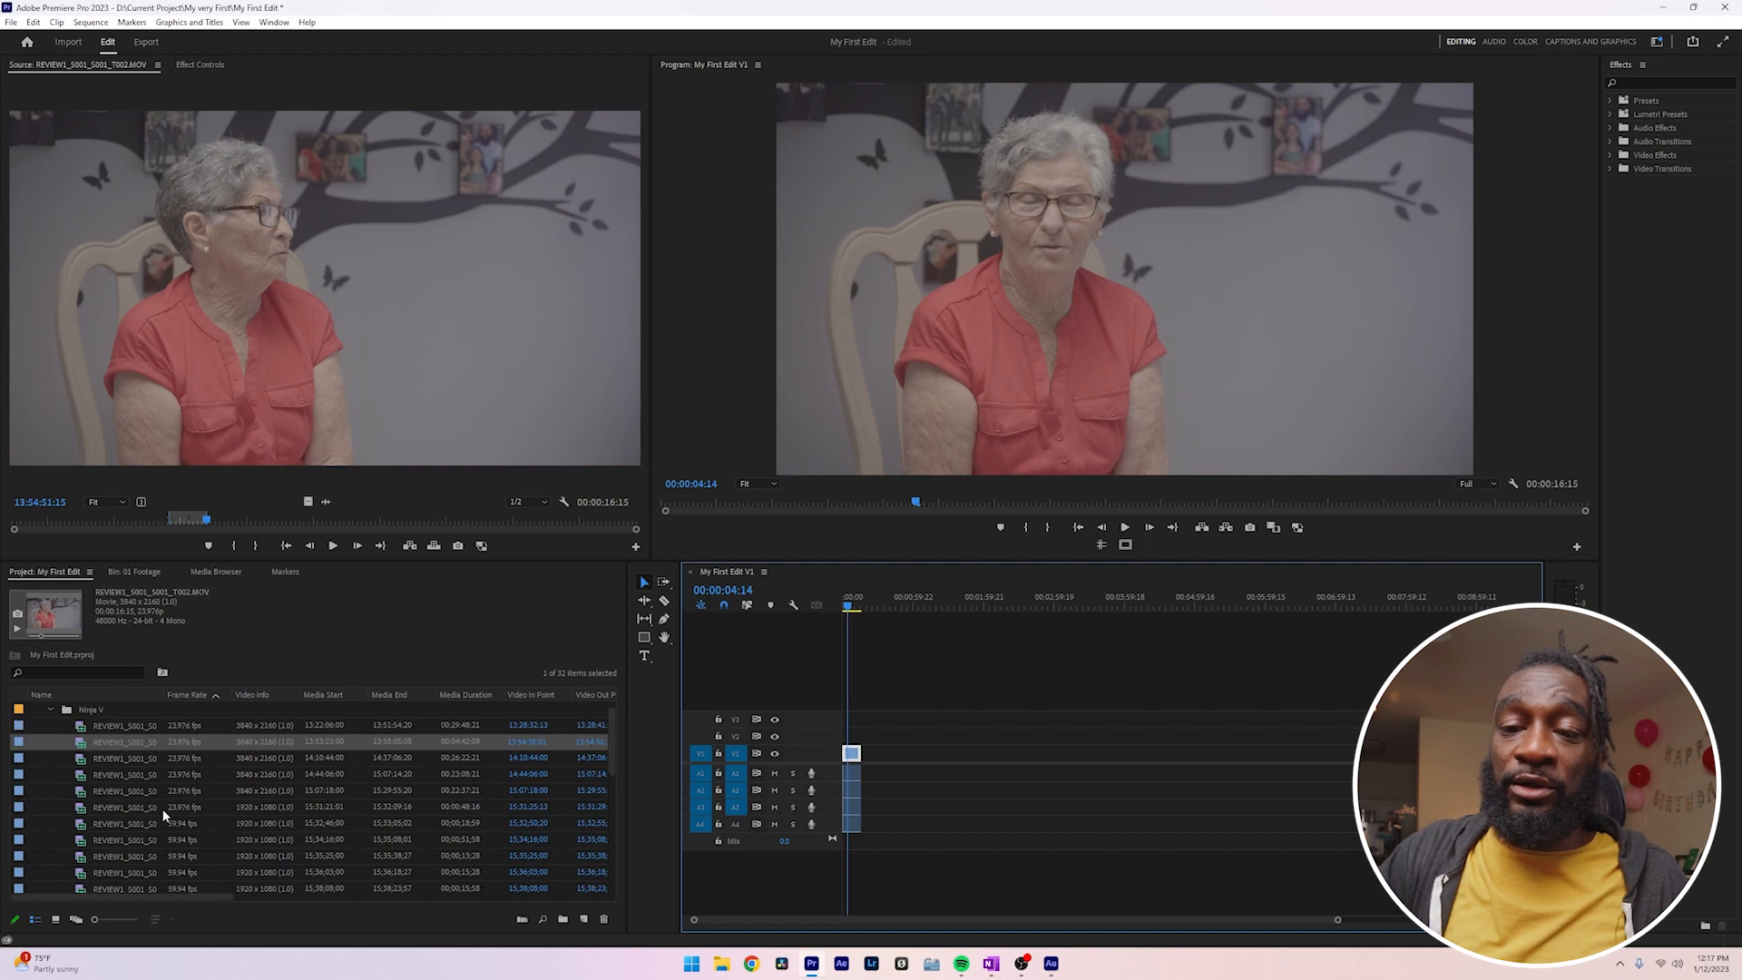
double_click(101, 838)
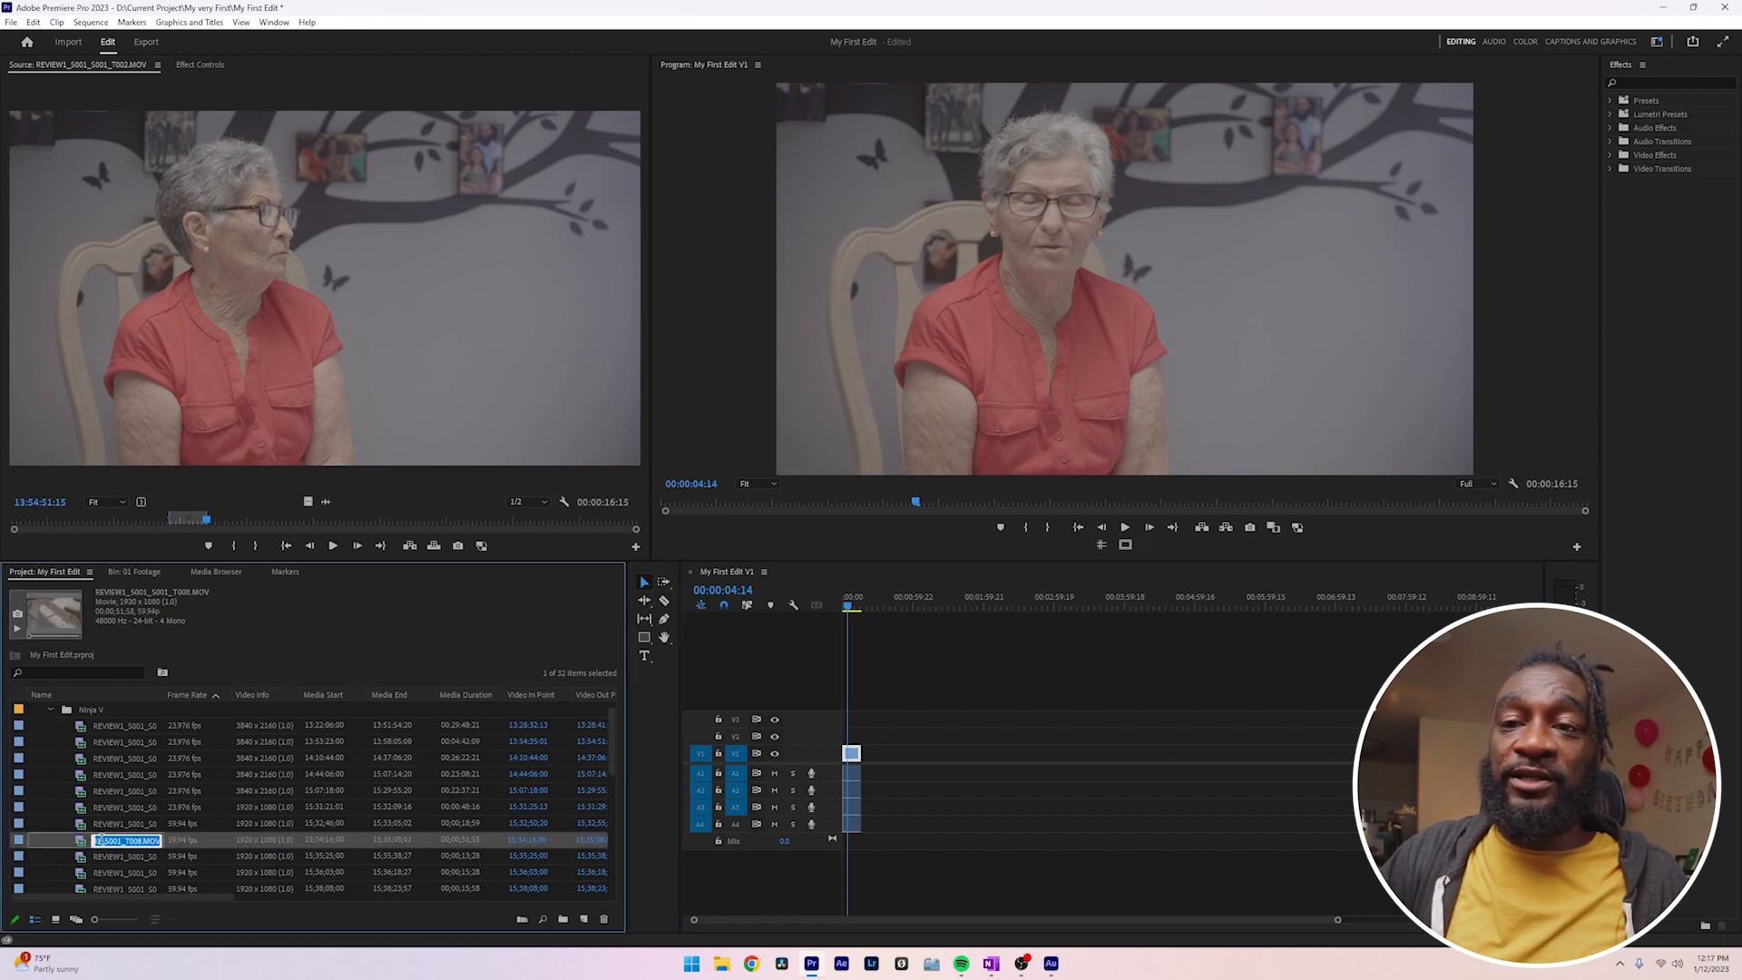
double_click(86, 826)
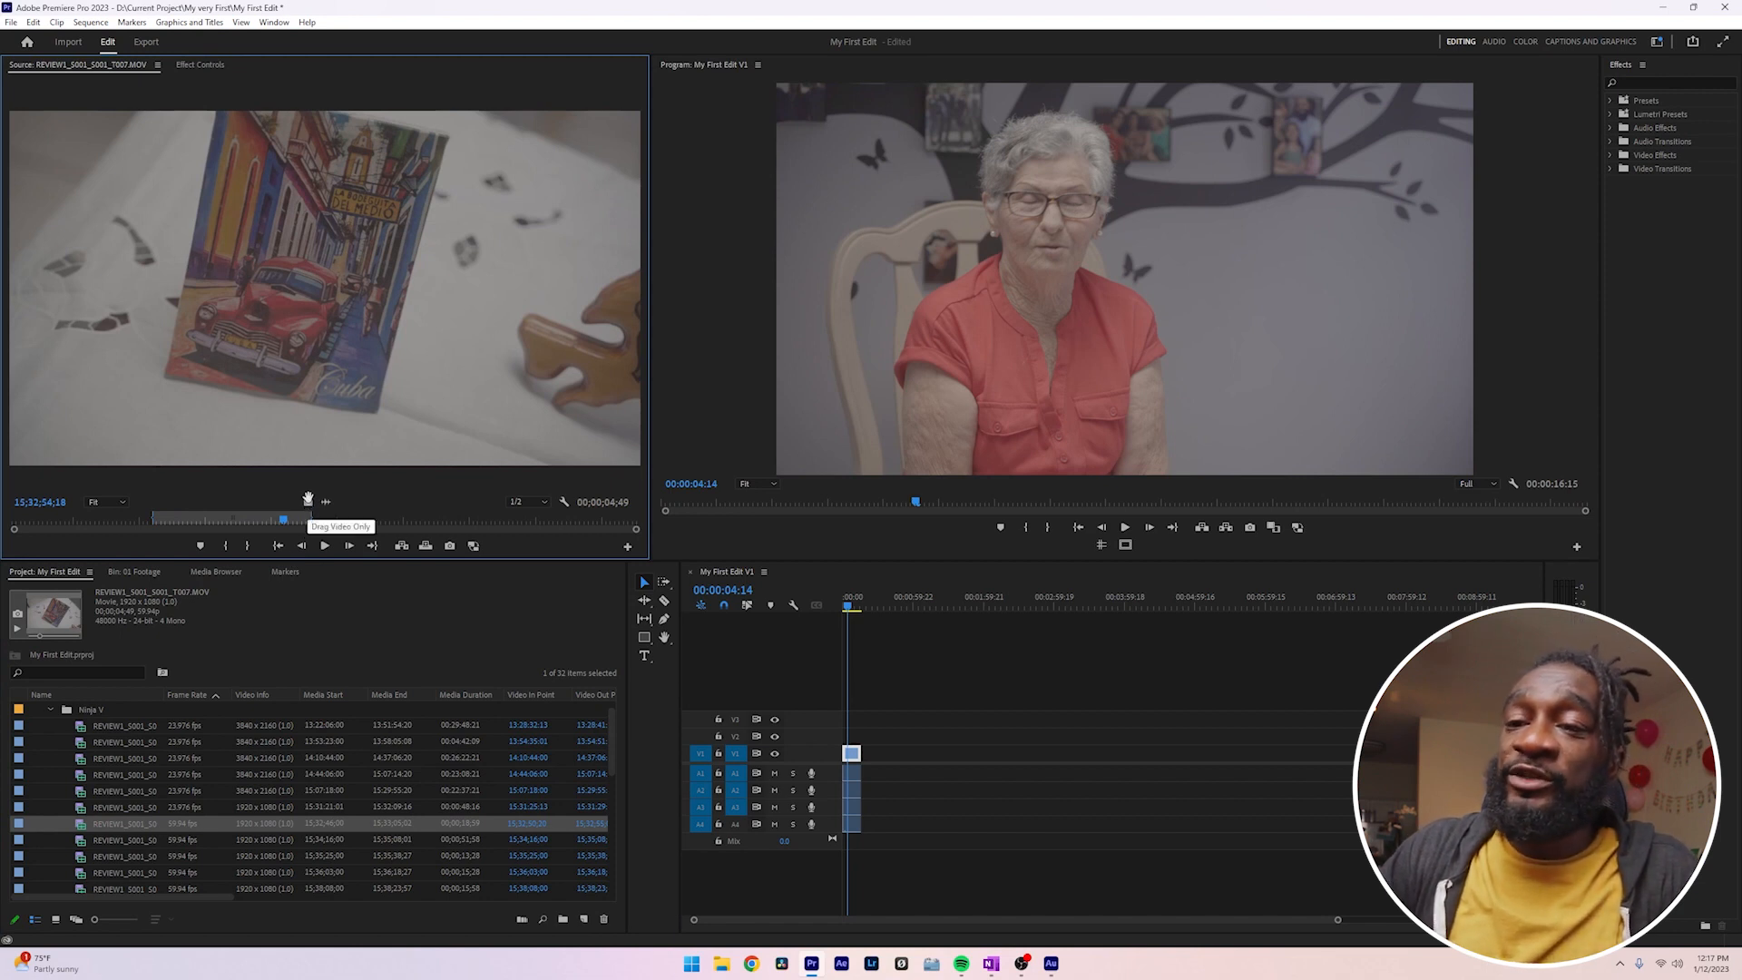
left_click_drag(307, 501, 858, 746)
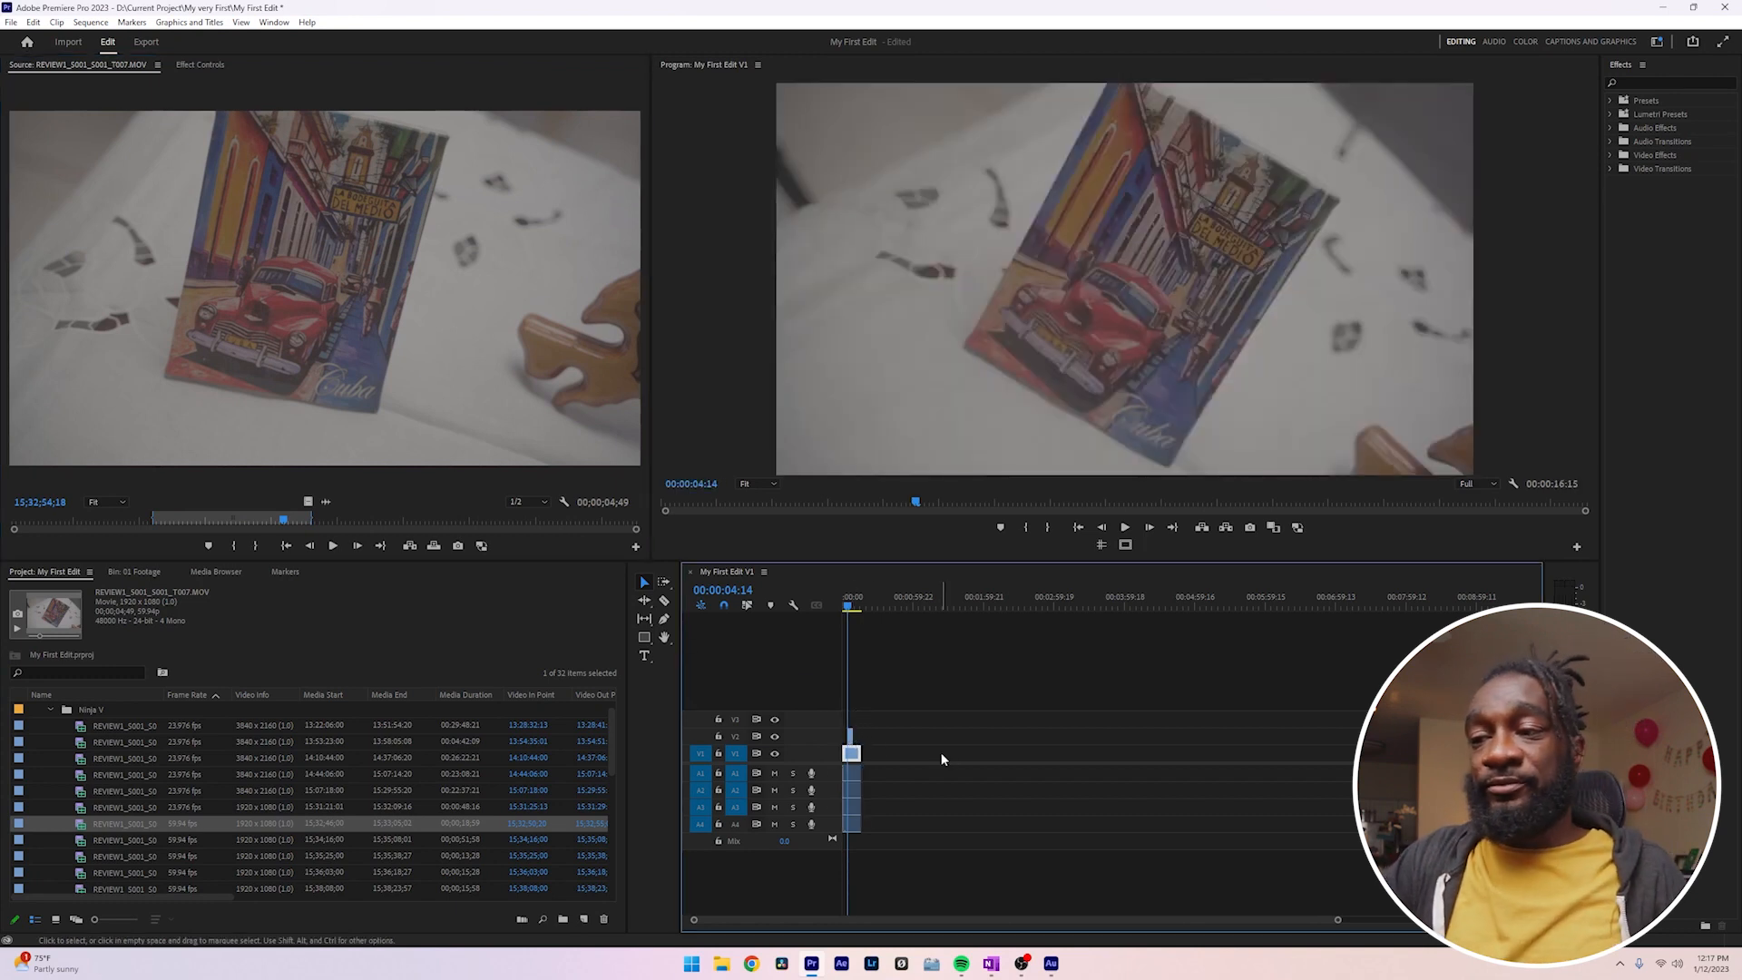
- Play the sequence from about 00:00:01:18 to review the T007 cutaway over the interview
left_click(850, 606)
left_click(847, 606)
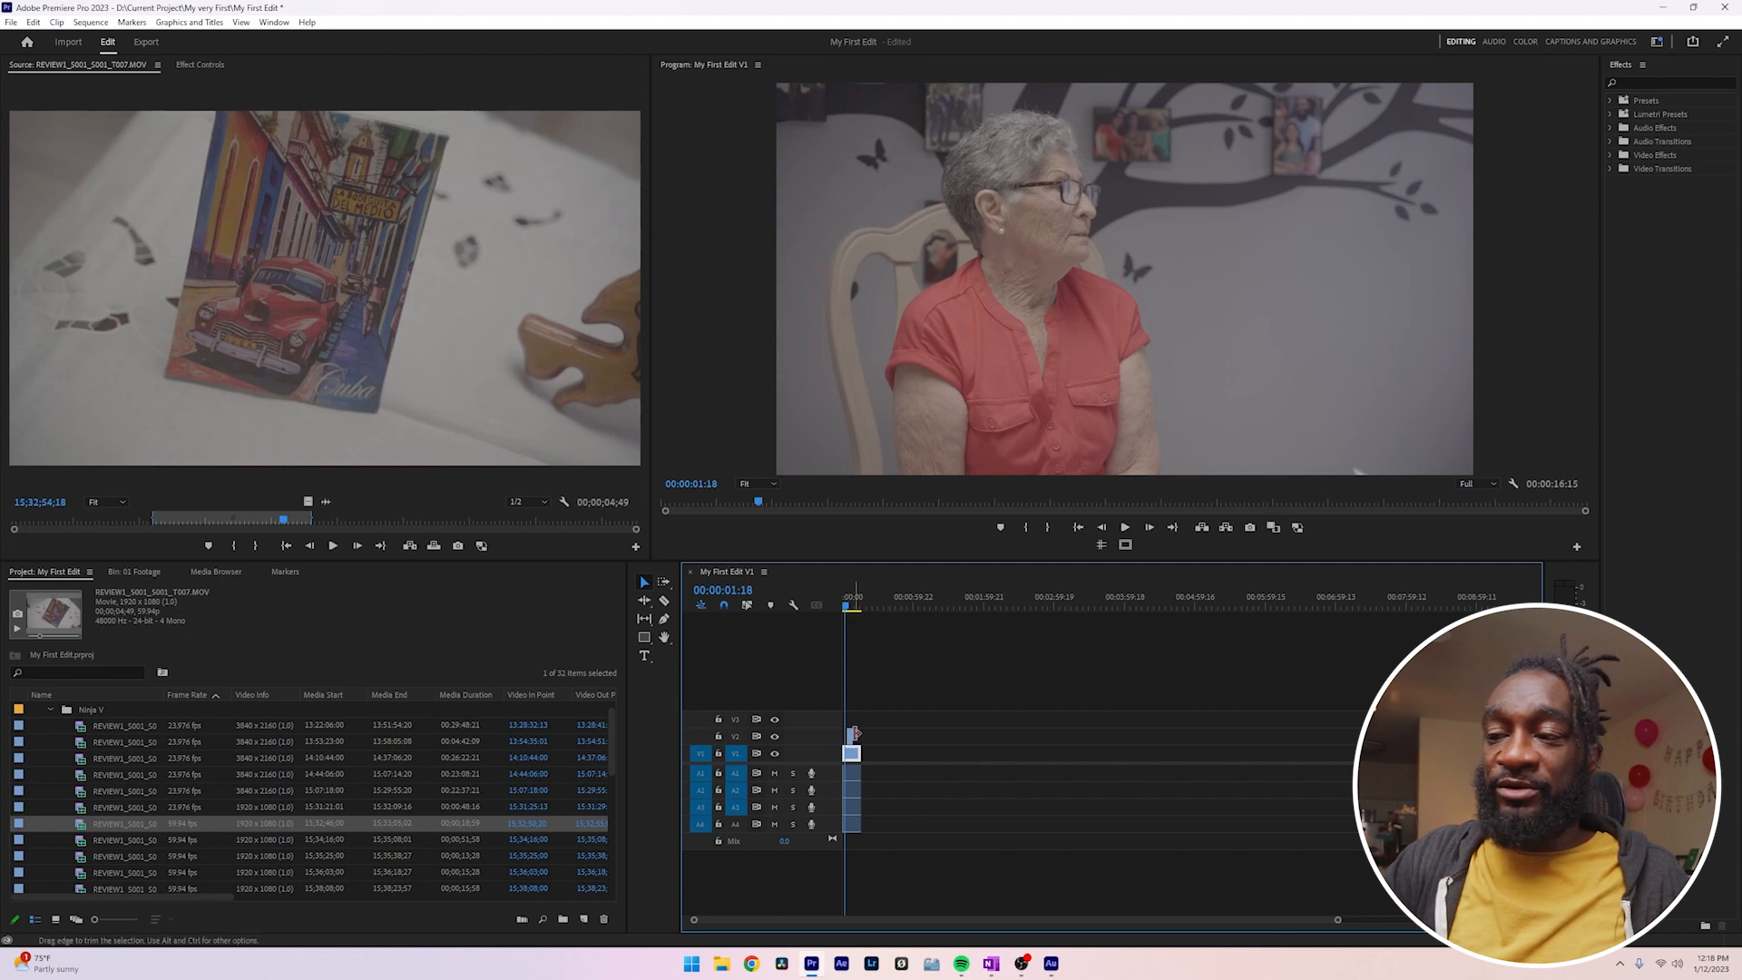
key("space")
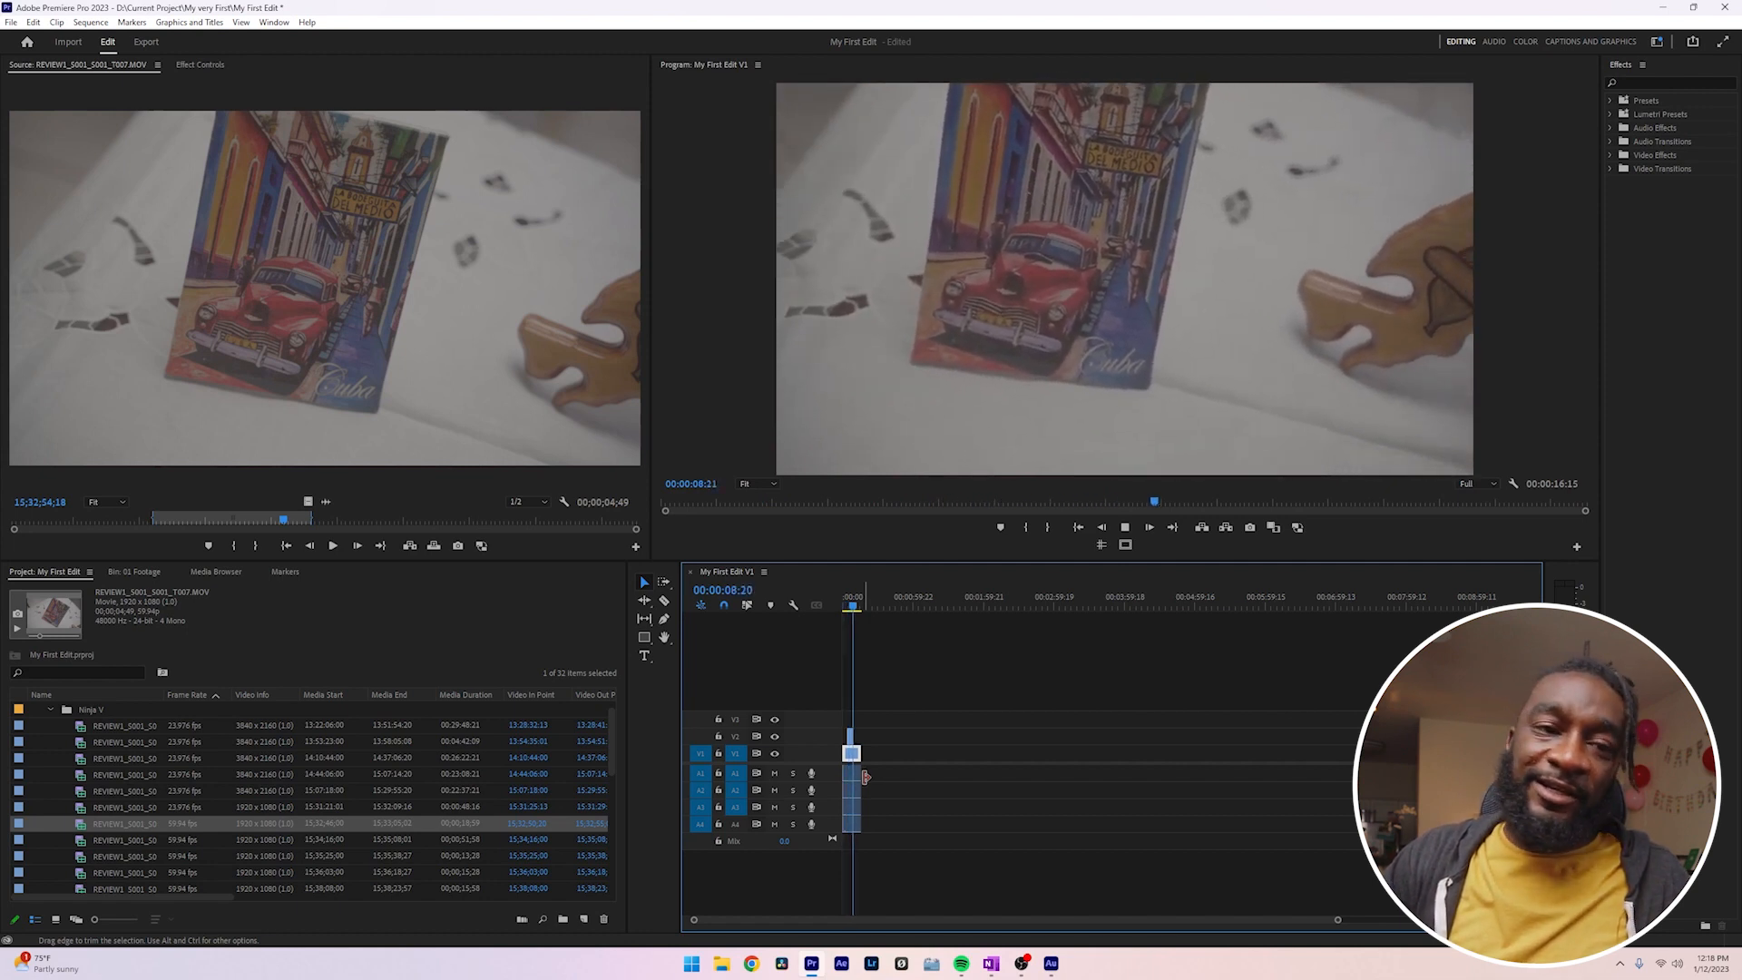
key("space")
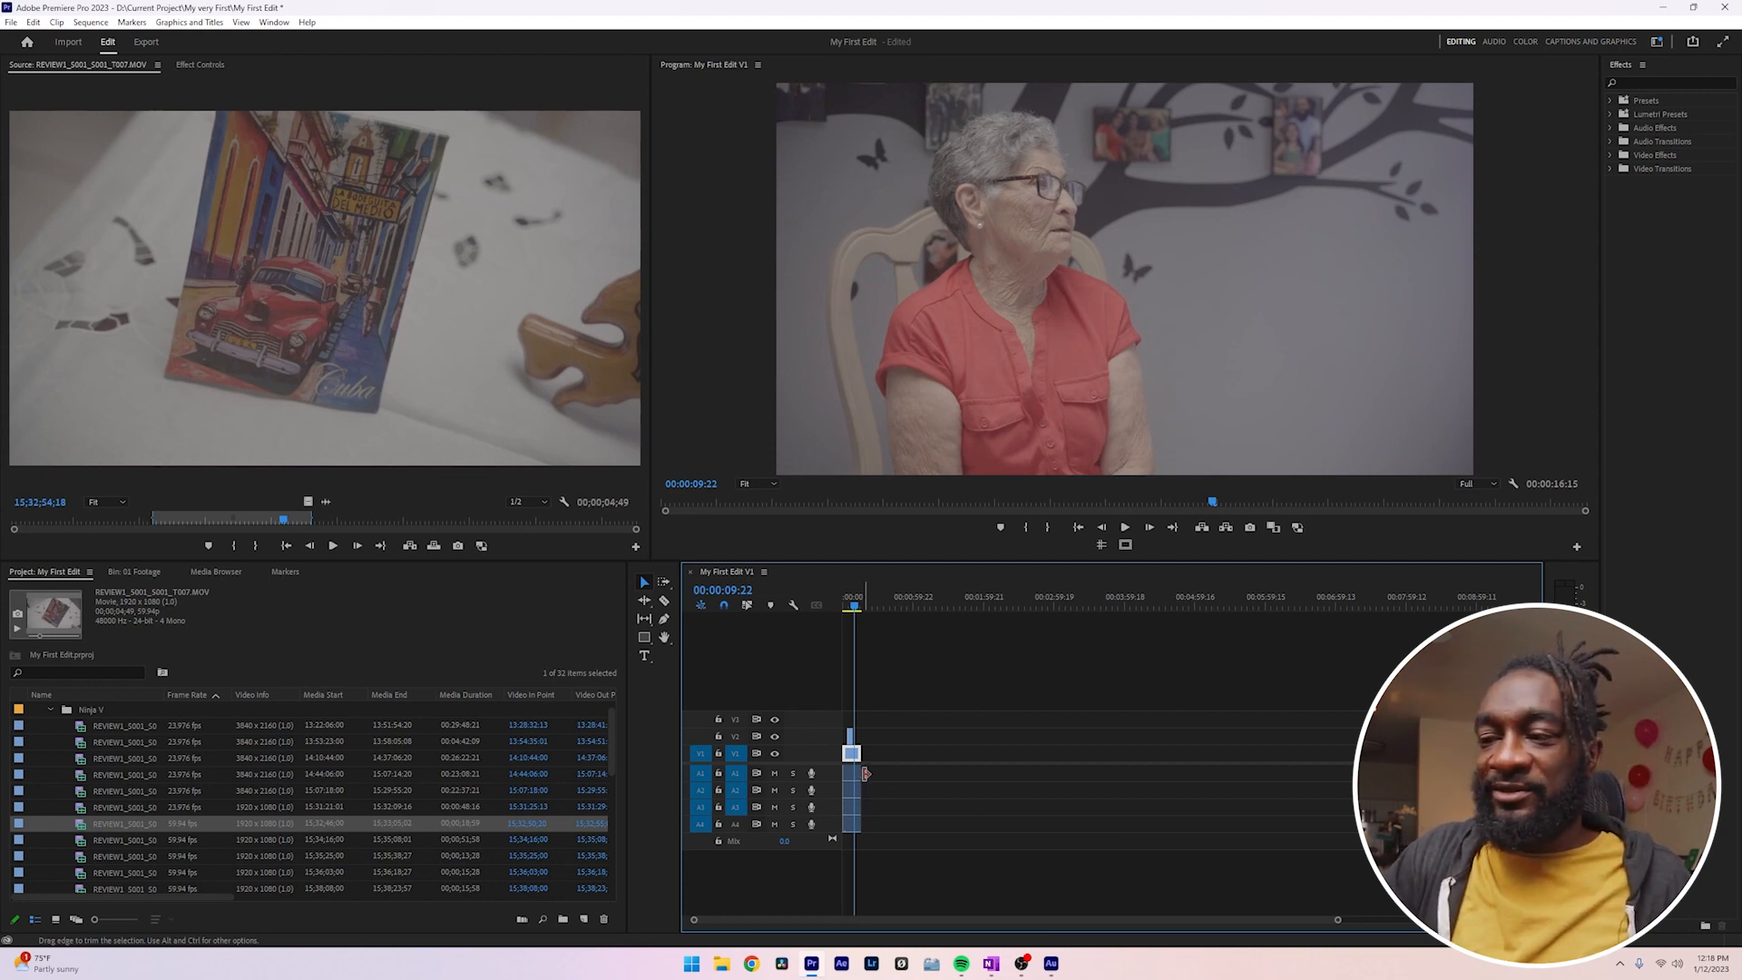
- Apply the default transition to the start of the T007 clip on V2 and play it back
scroll(849, 741, "up", 8)
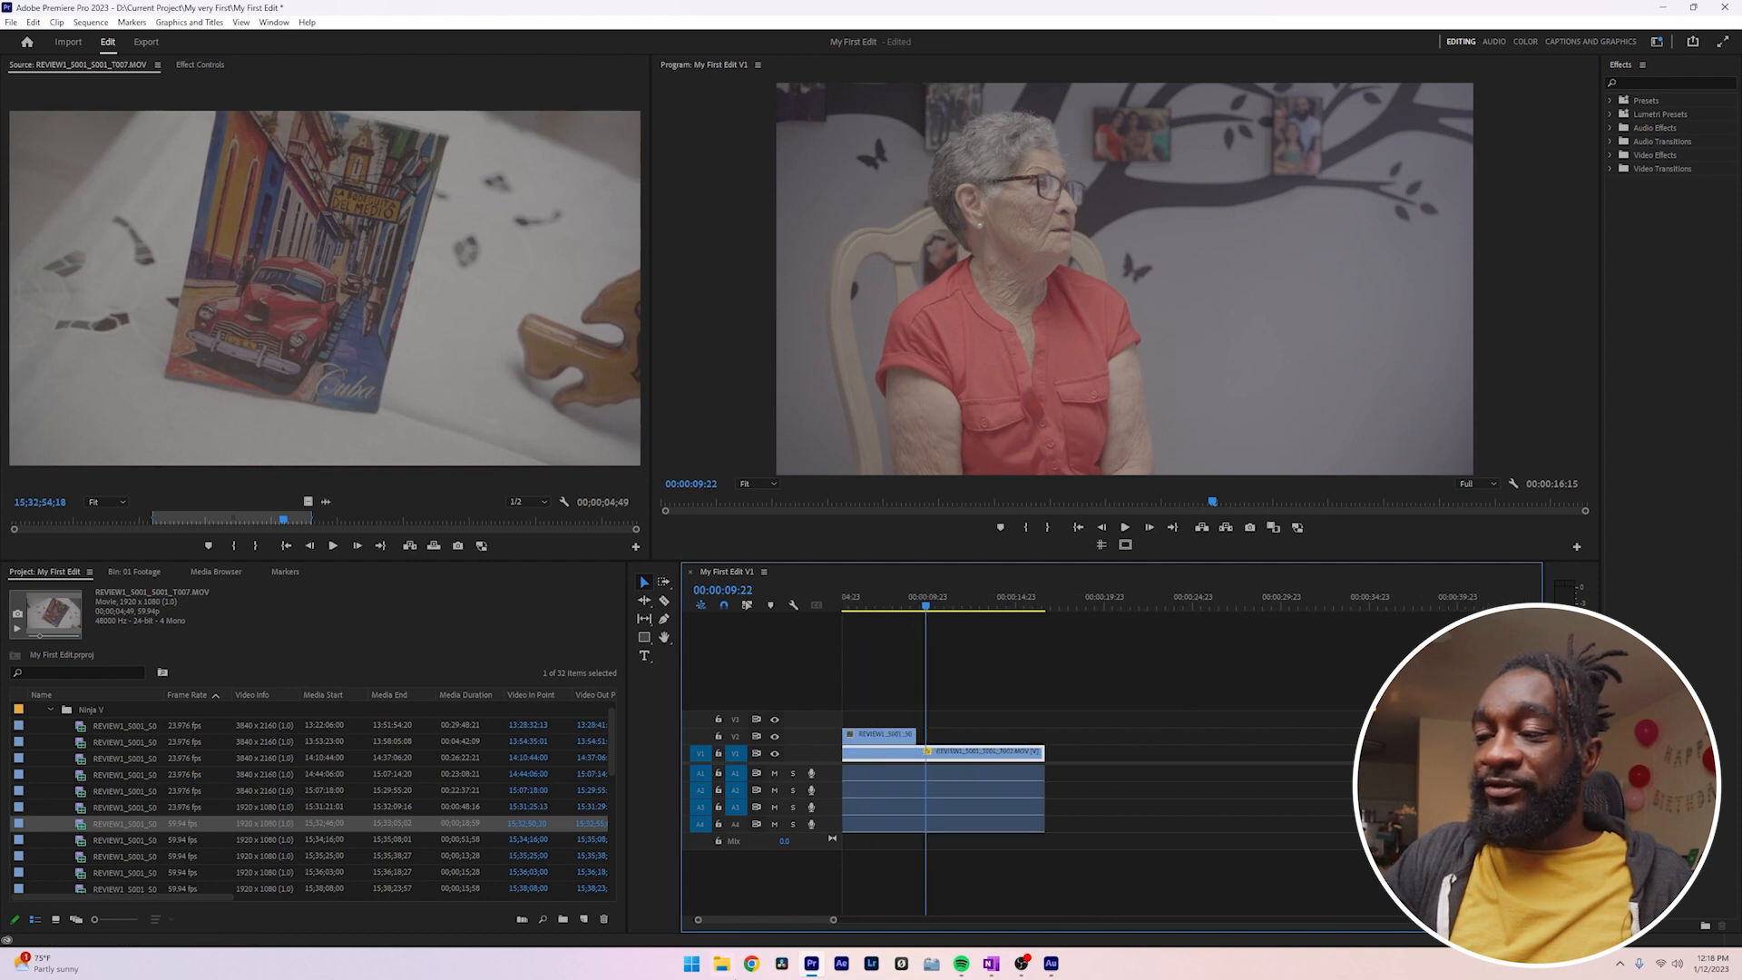
left_click_drag(761, 921, 733, 921)
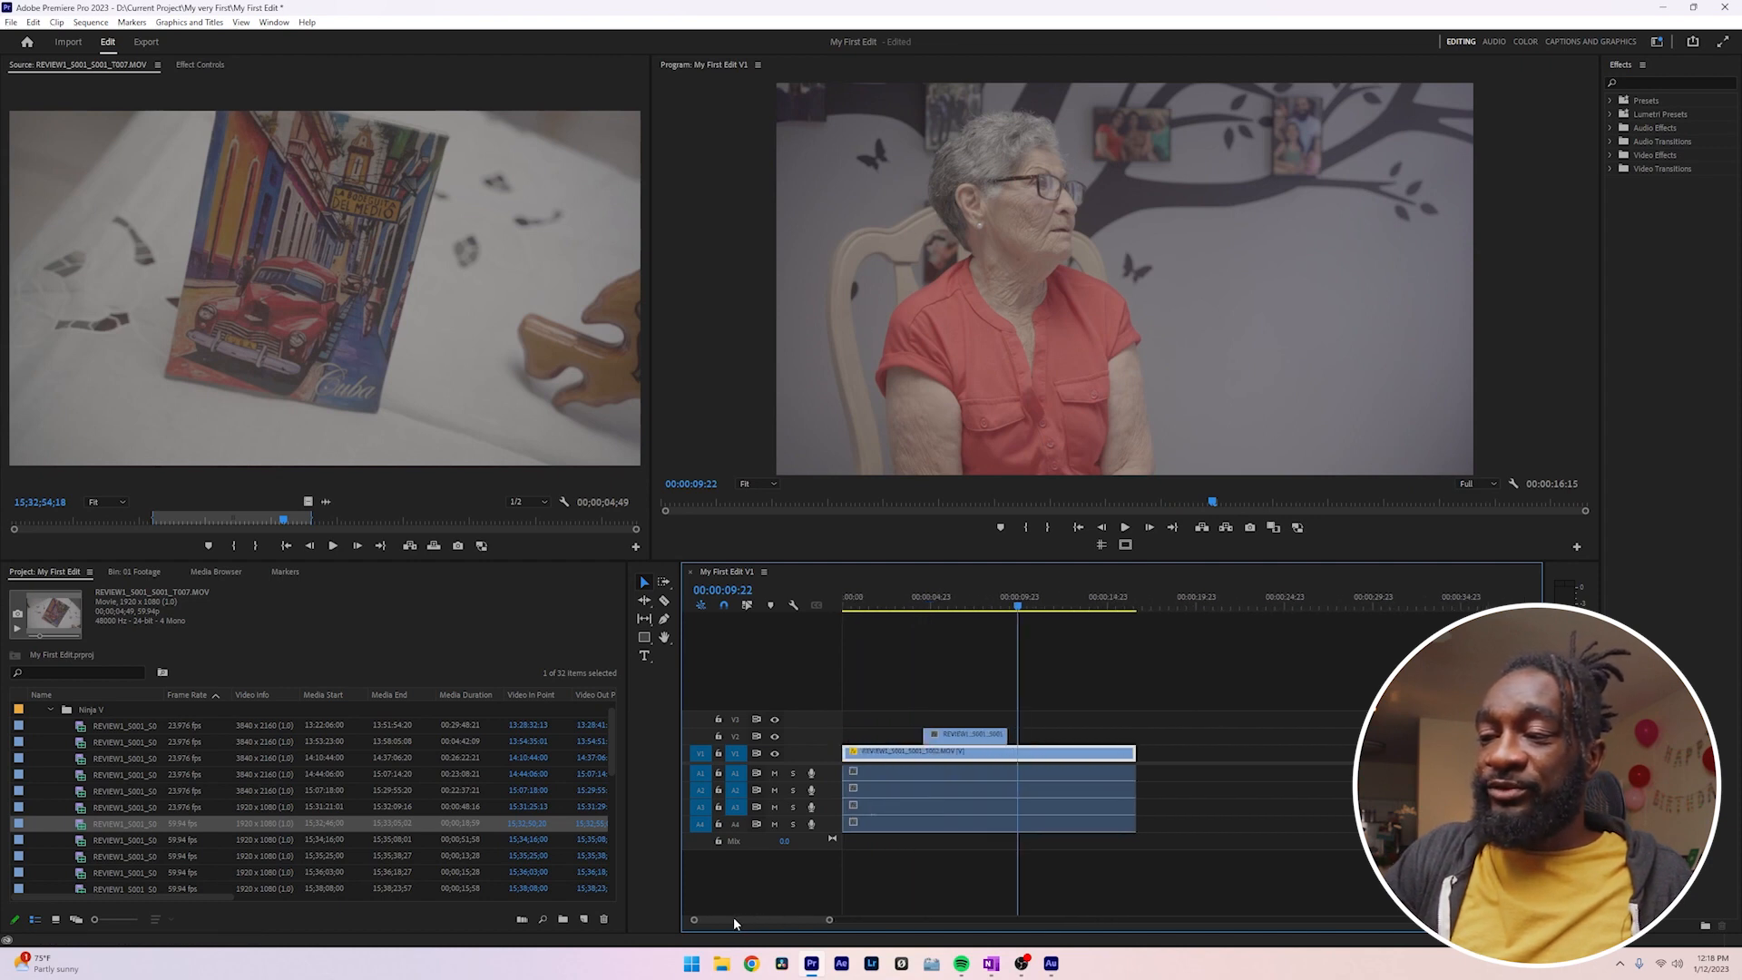
right_click(929, 735)
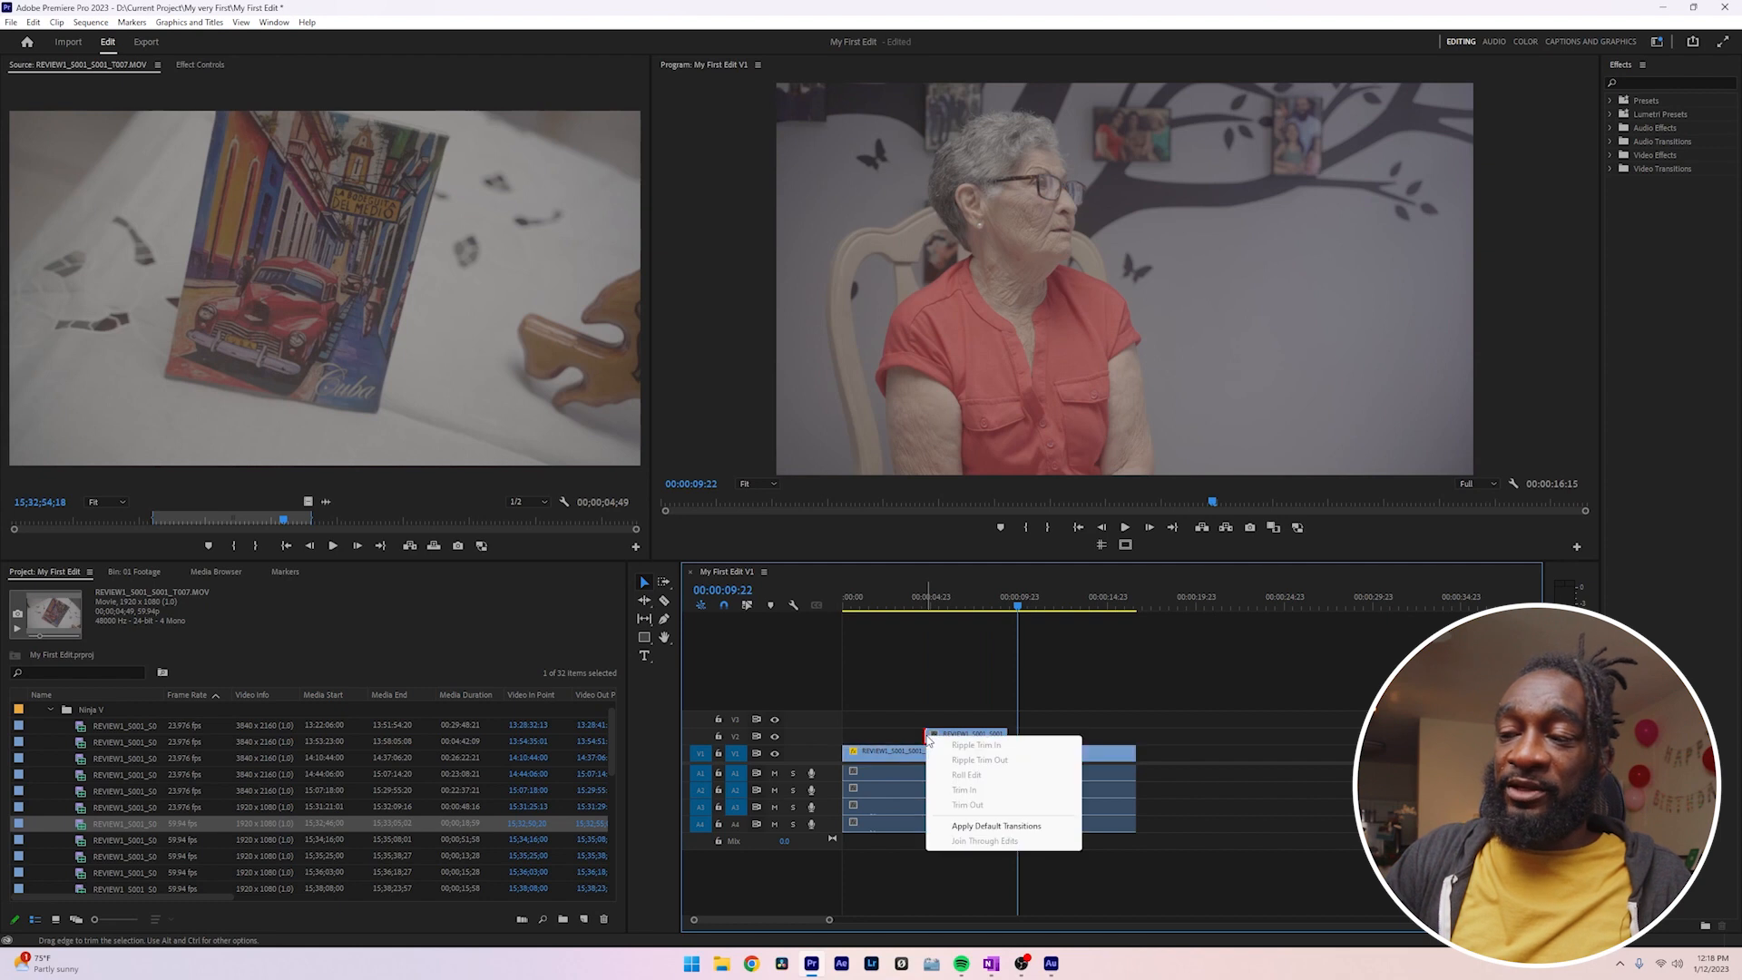
left_click(973, 826)
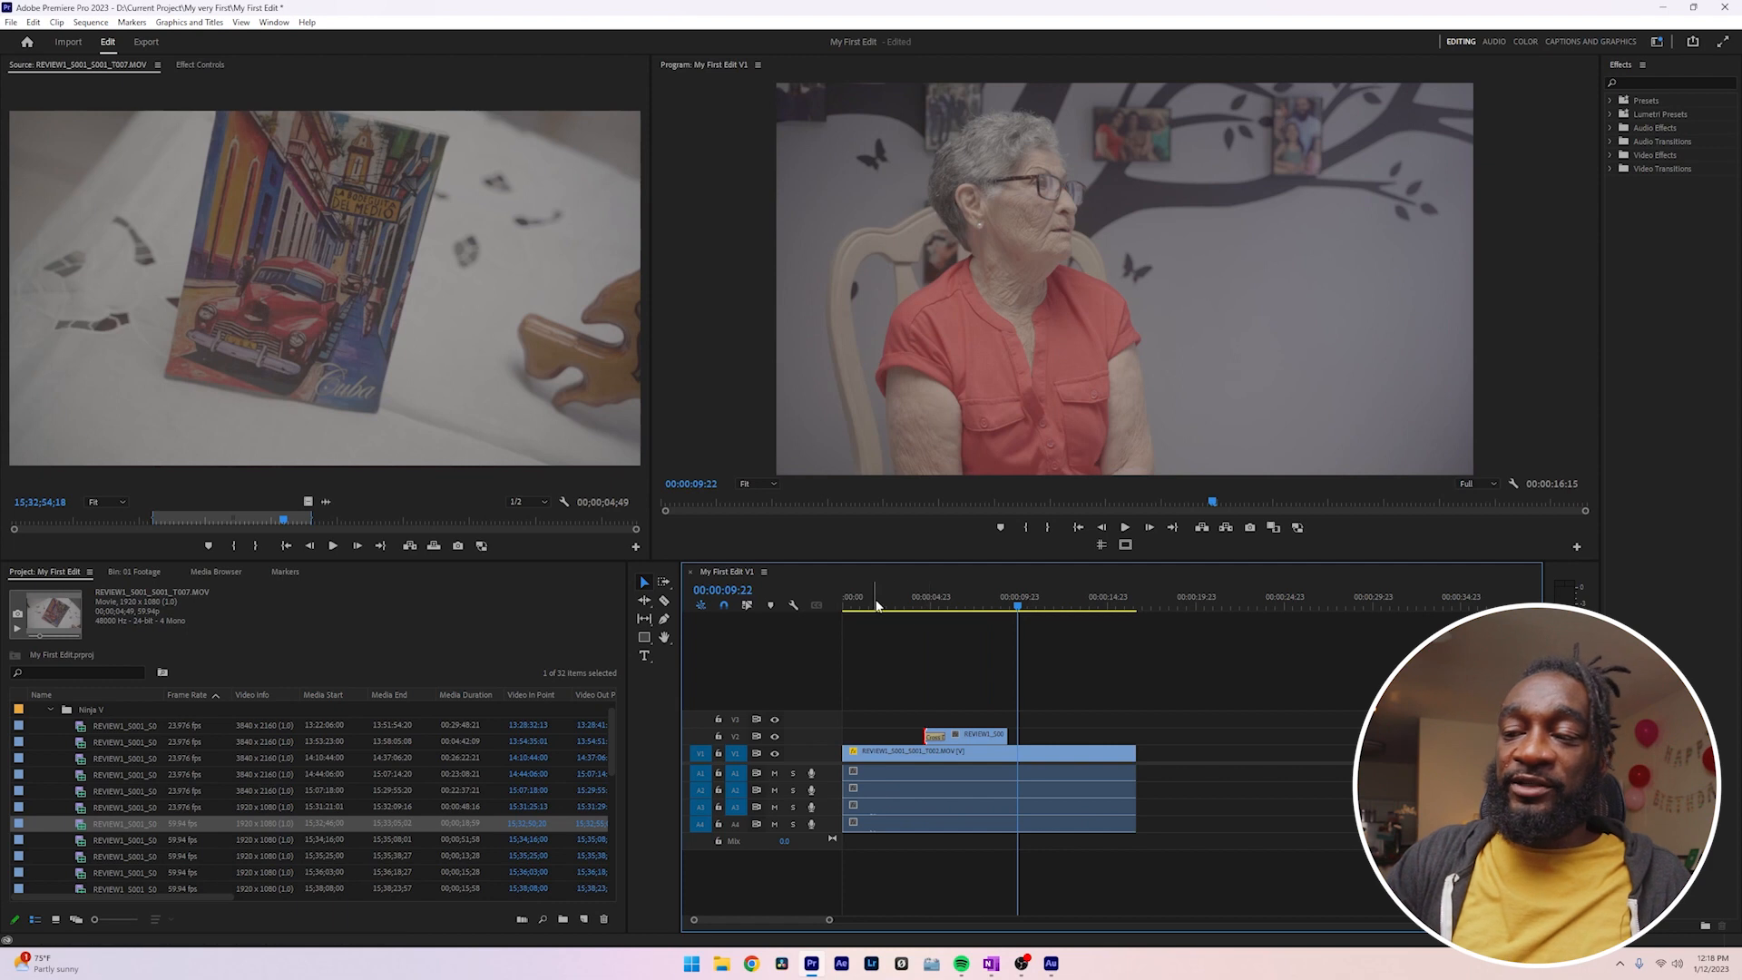
left_click(904, 601)
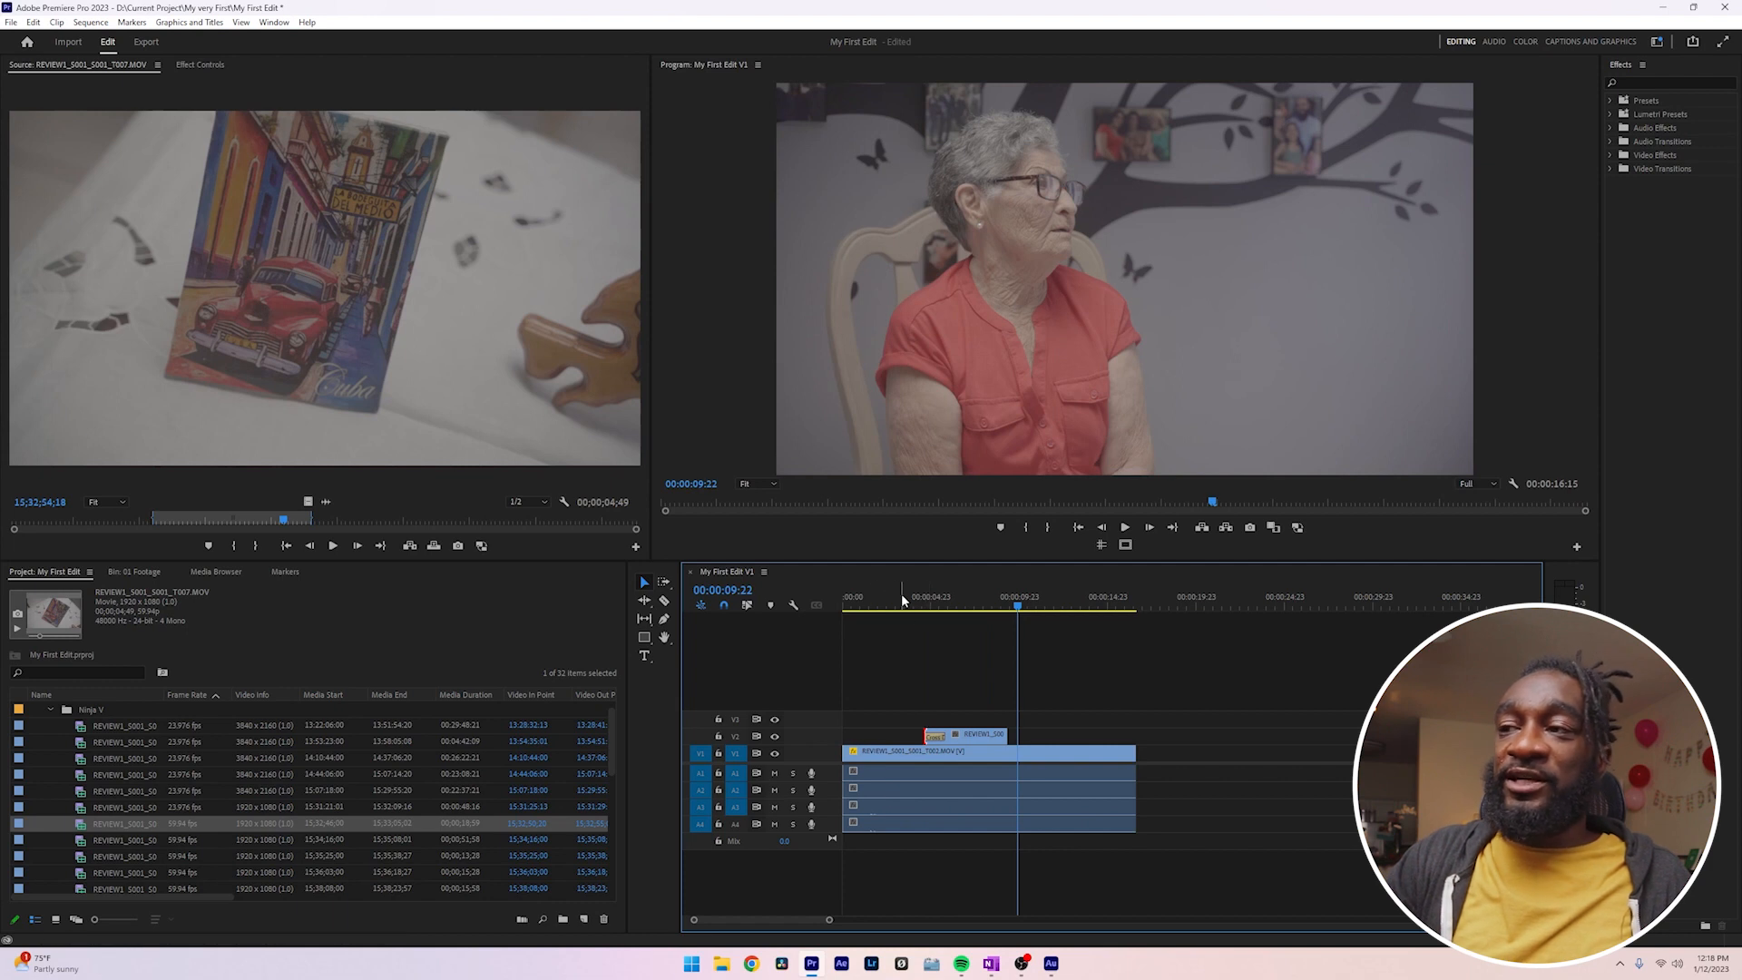
key("space")
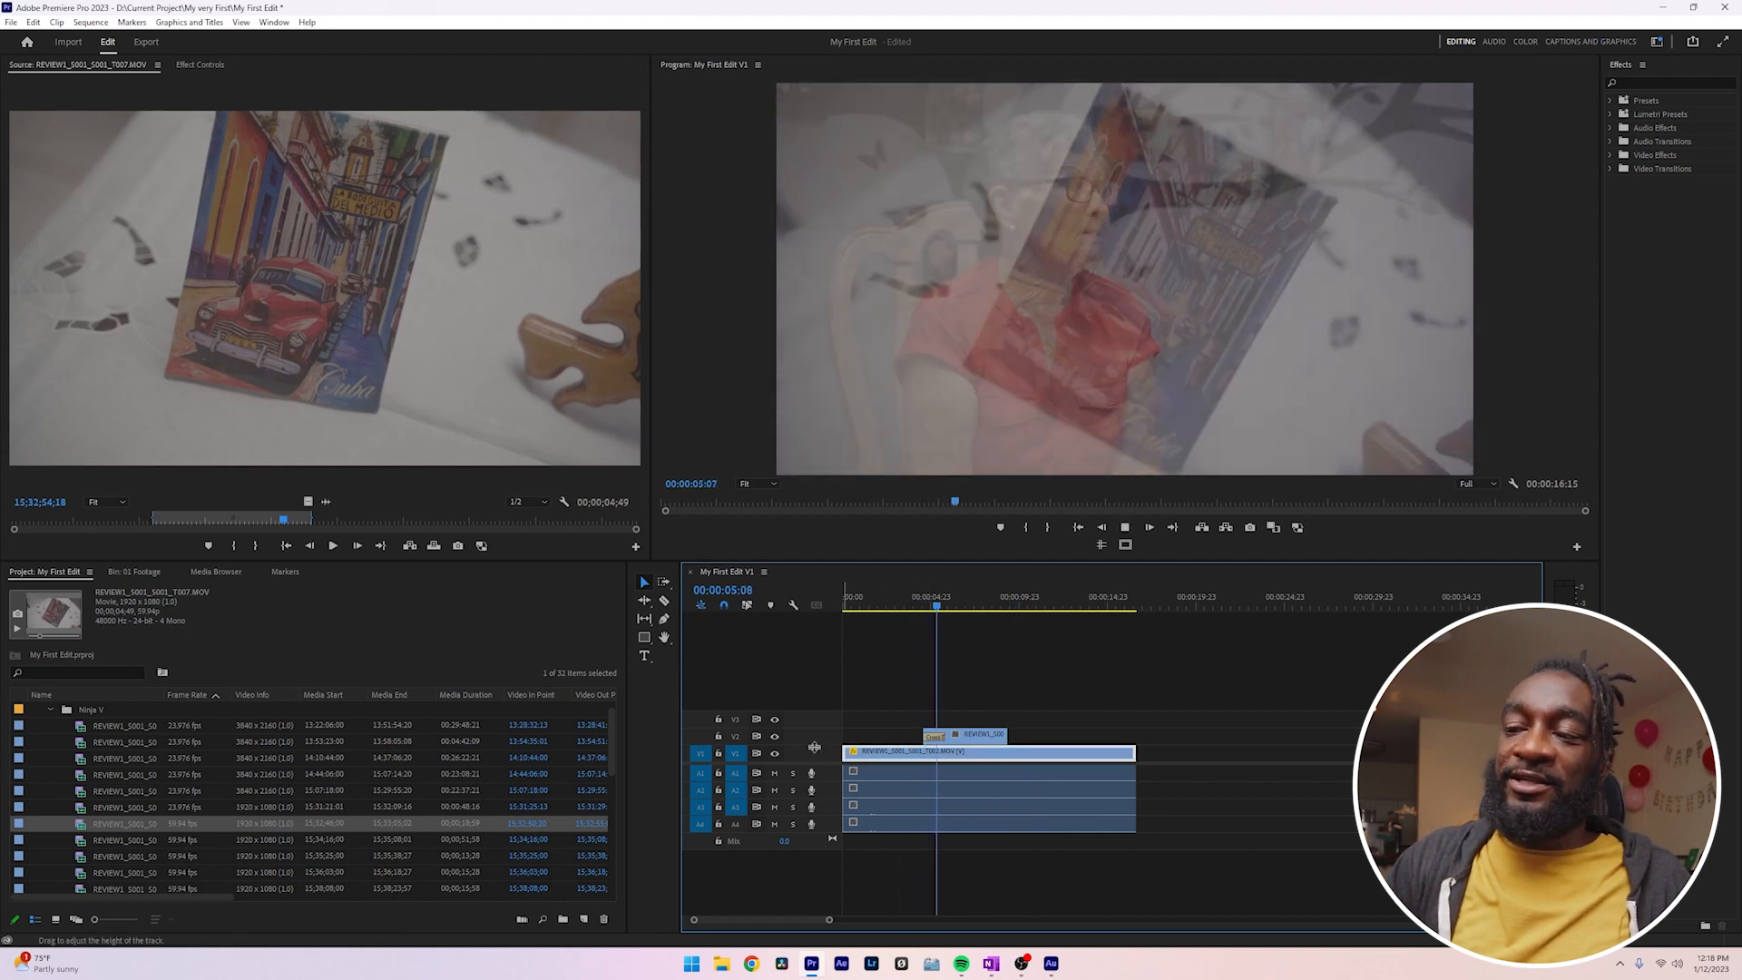
key("space")
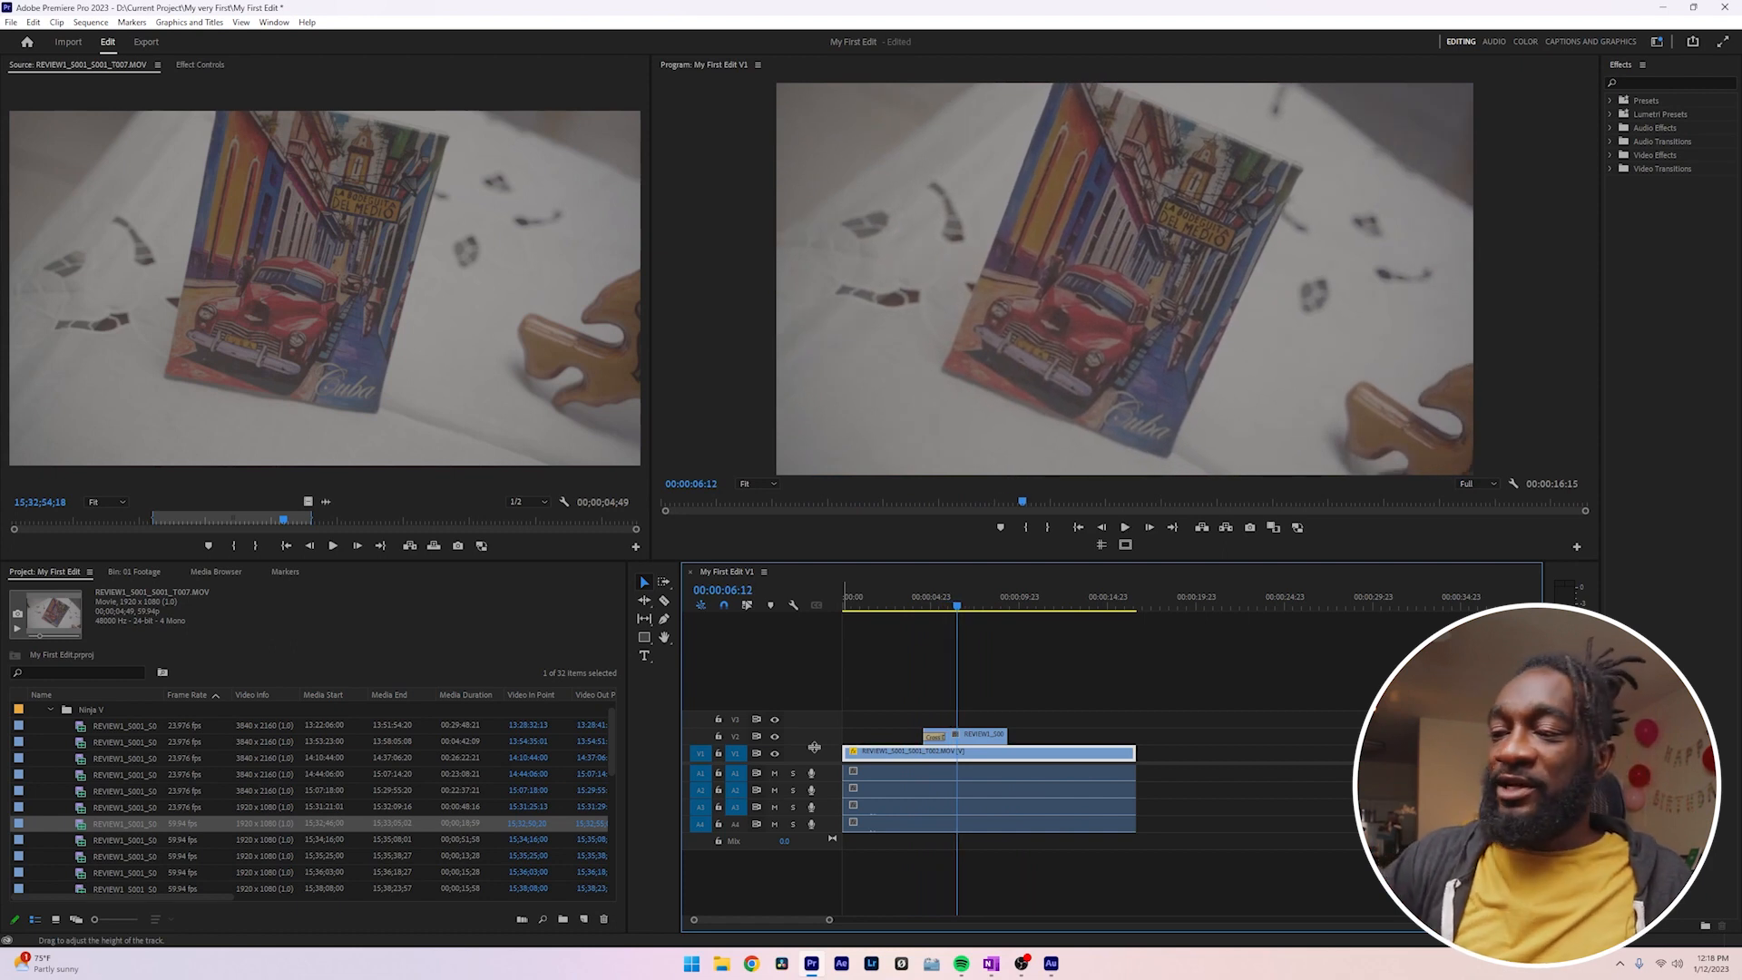
- Apply the default transition to the end of the T007 clip on V2 and play it back
right_click(1005, 737)
left_click(1043, 828)
key("space")
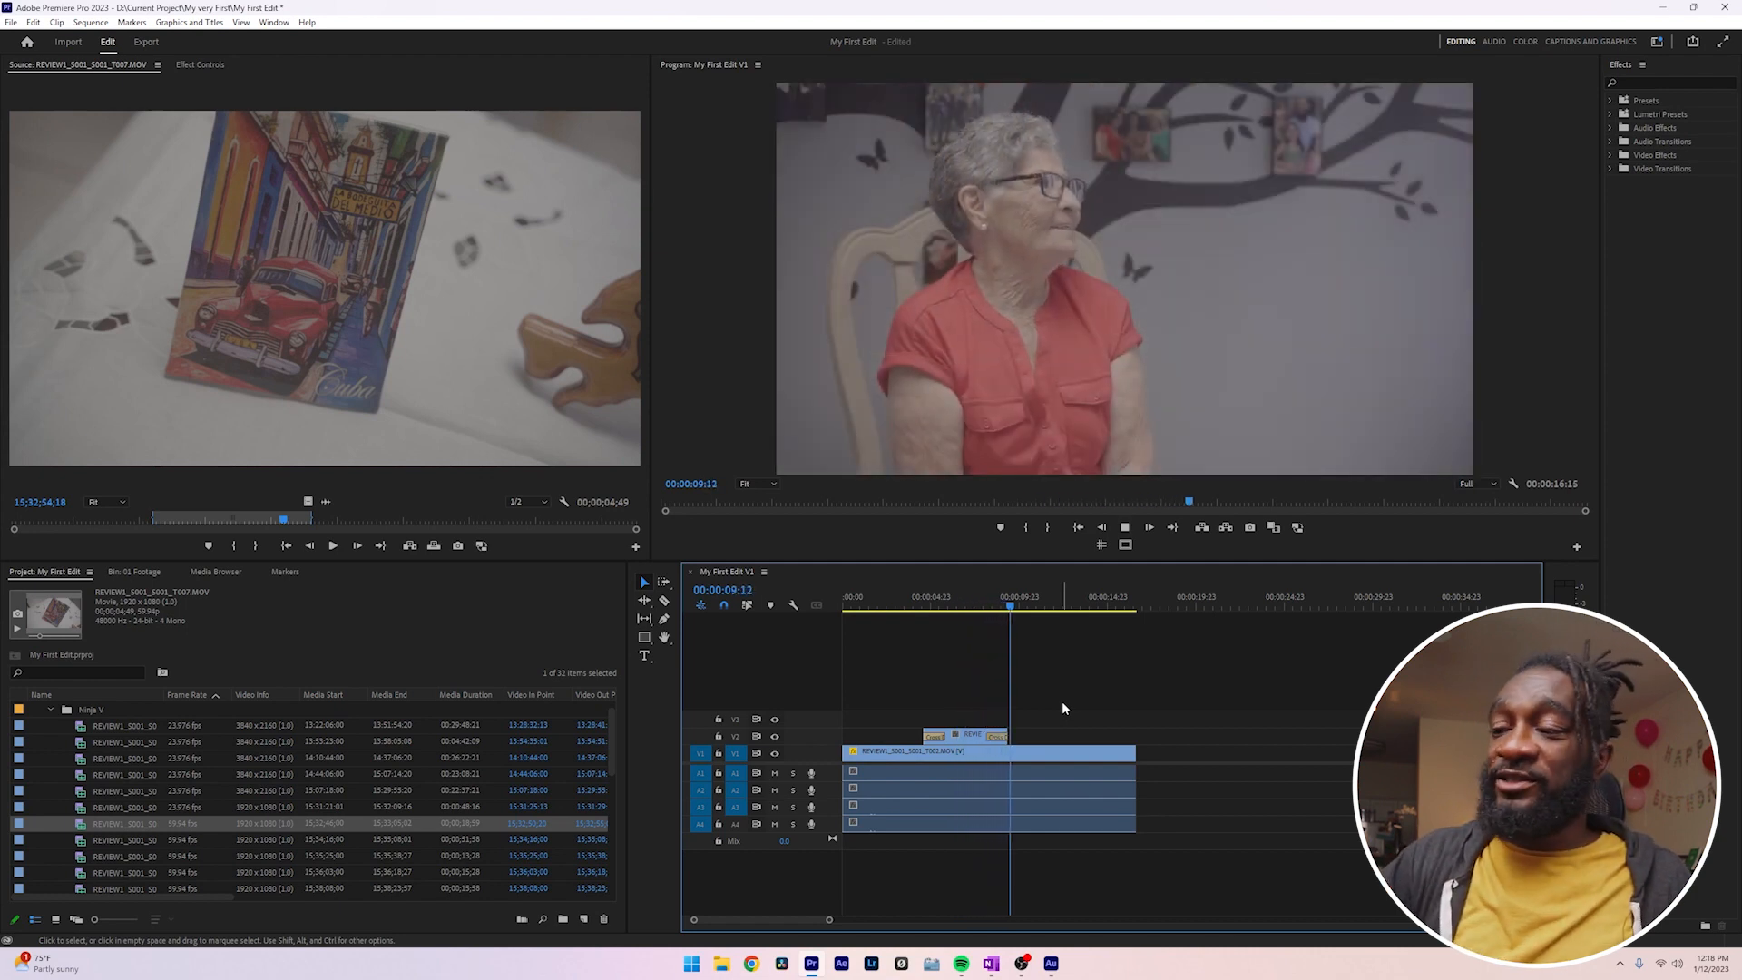
key("space")
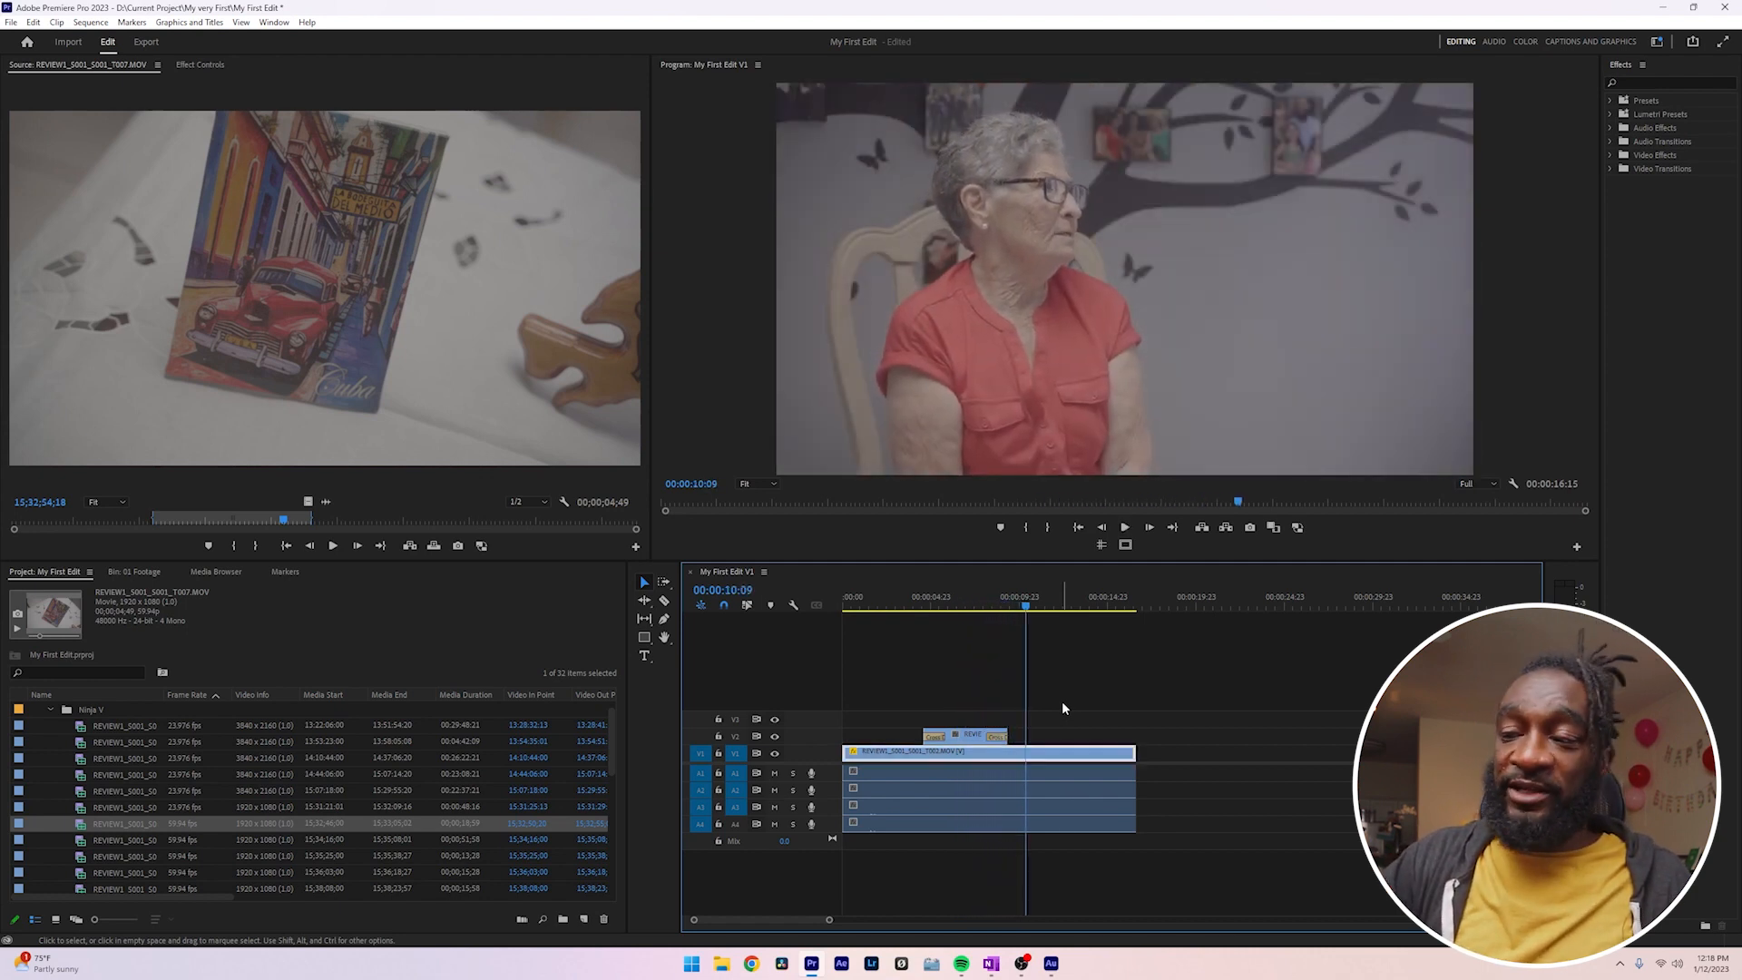
- Undo both separately added transitions and apply the default transition to both ends of the T007 clip at once
key("ctrl+z")
key("ctrl+z")
left_click(978, 738)
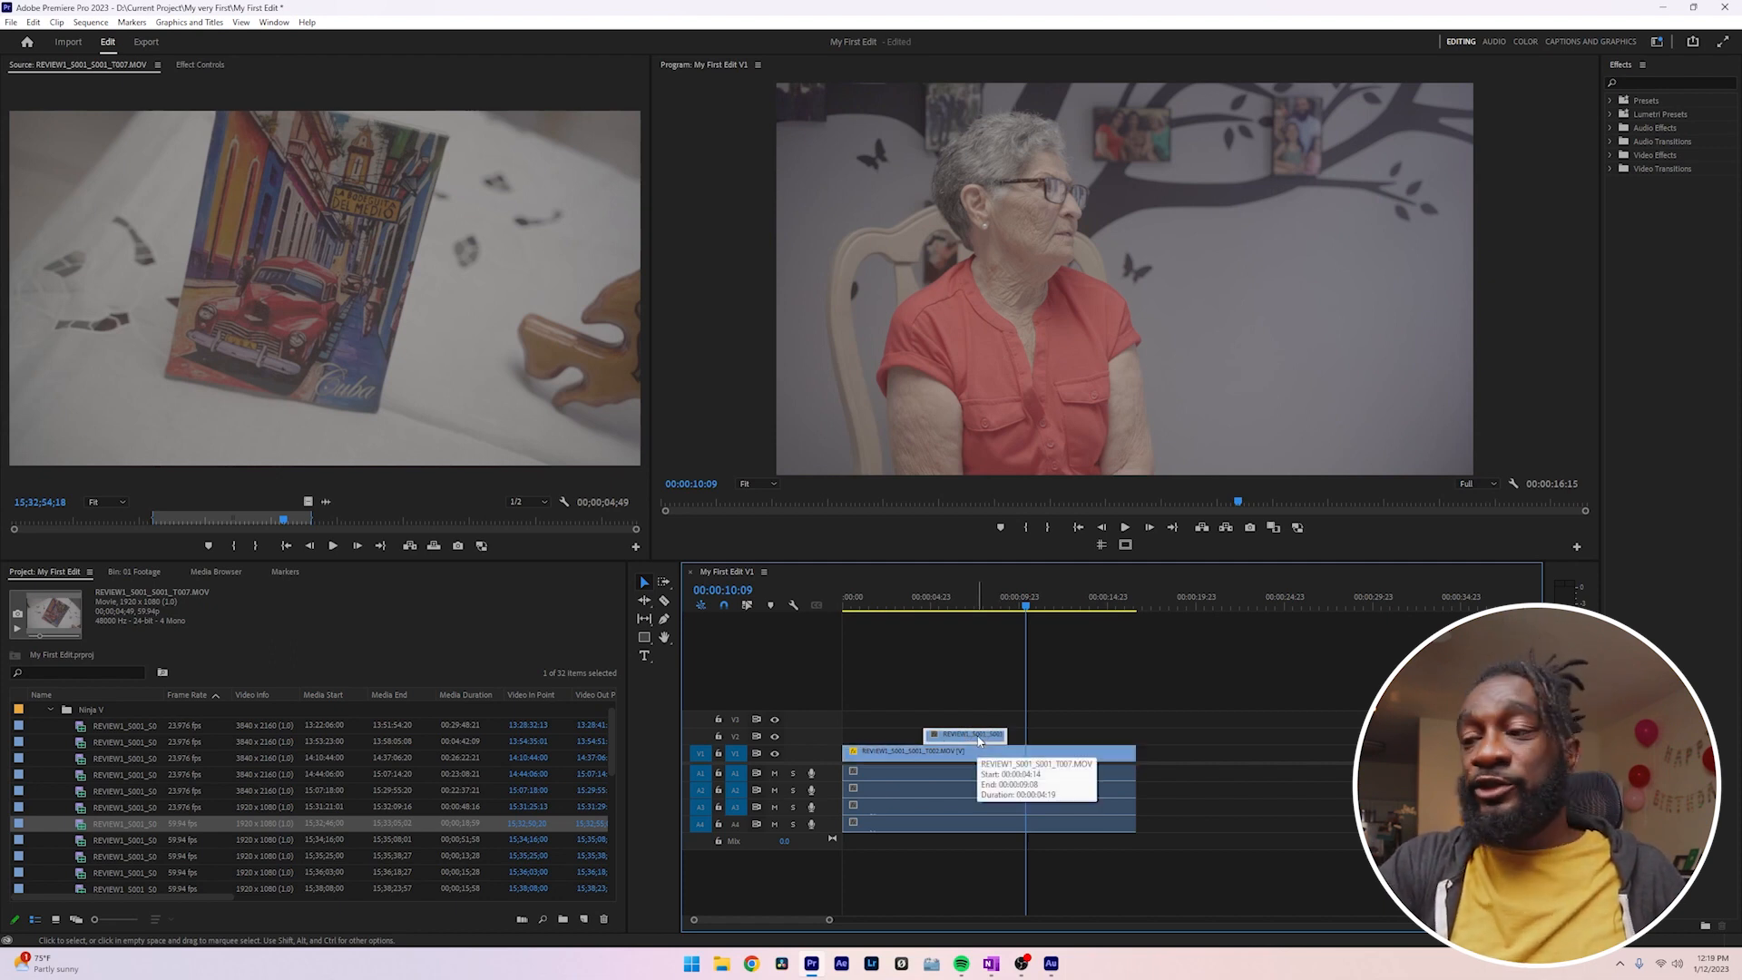
key("shift+d")
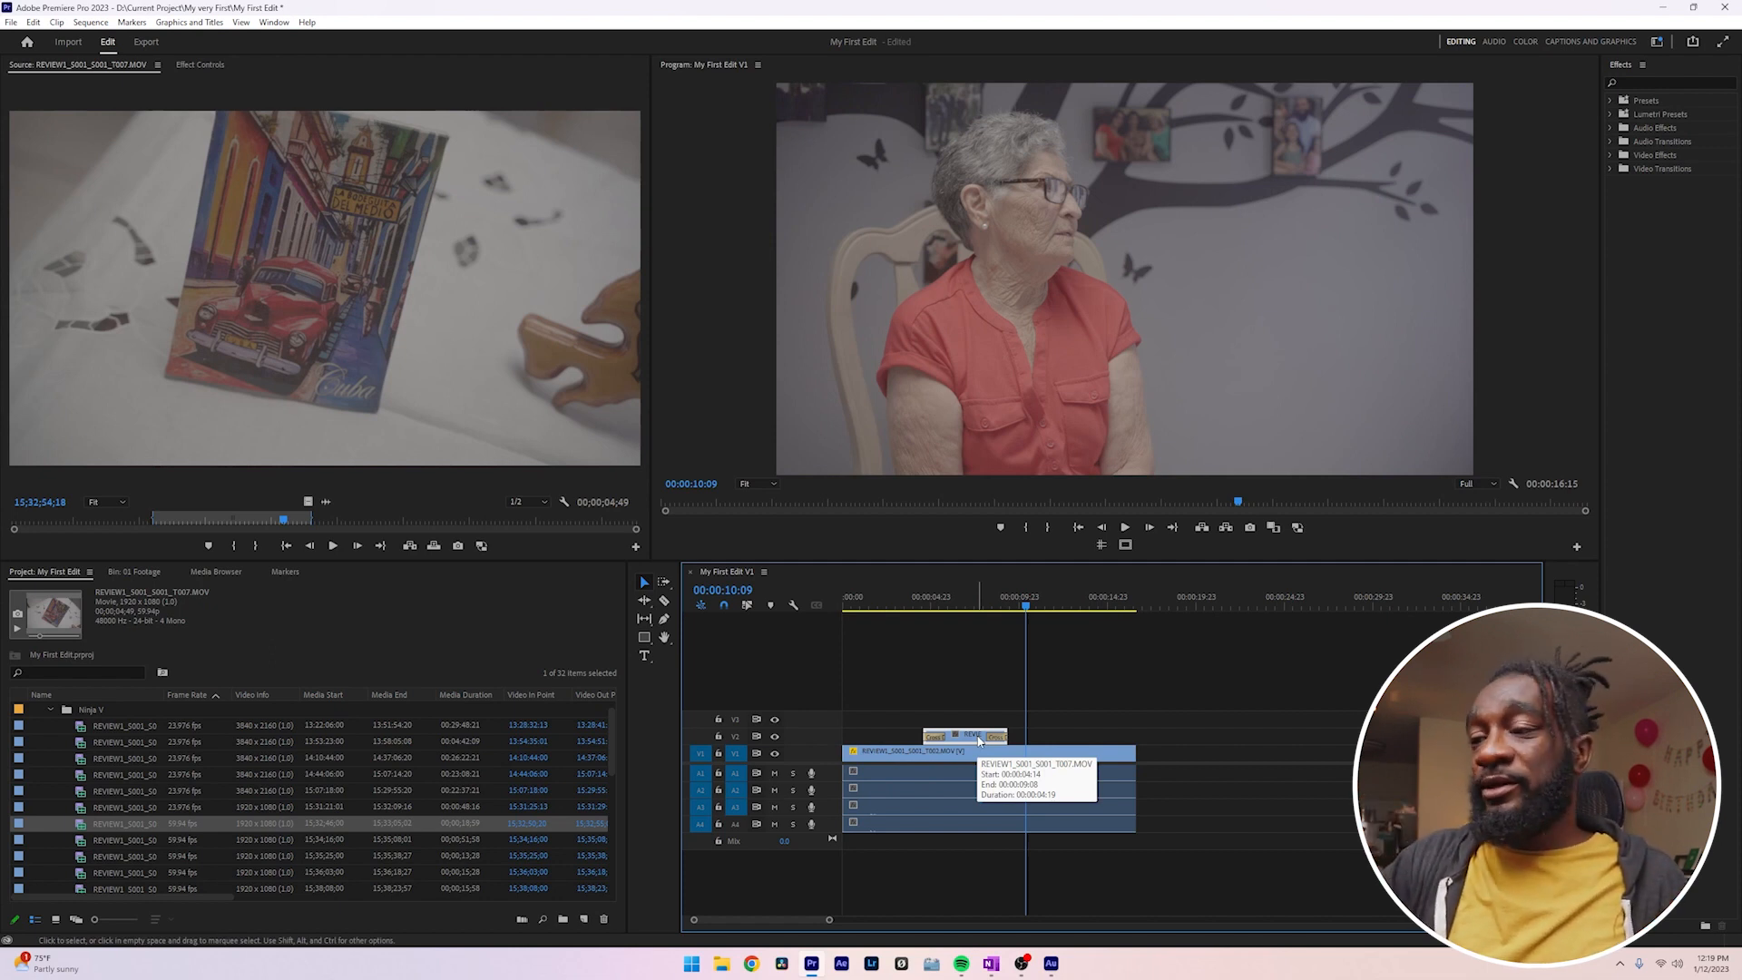
- Play the sequence across the T007 cutaway to review its transitions into and out of the interview
left_click(920, 602)
key("space")
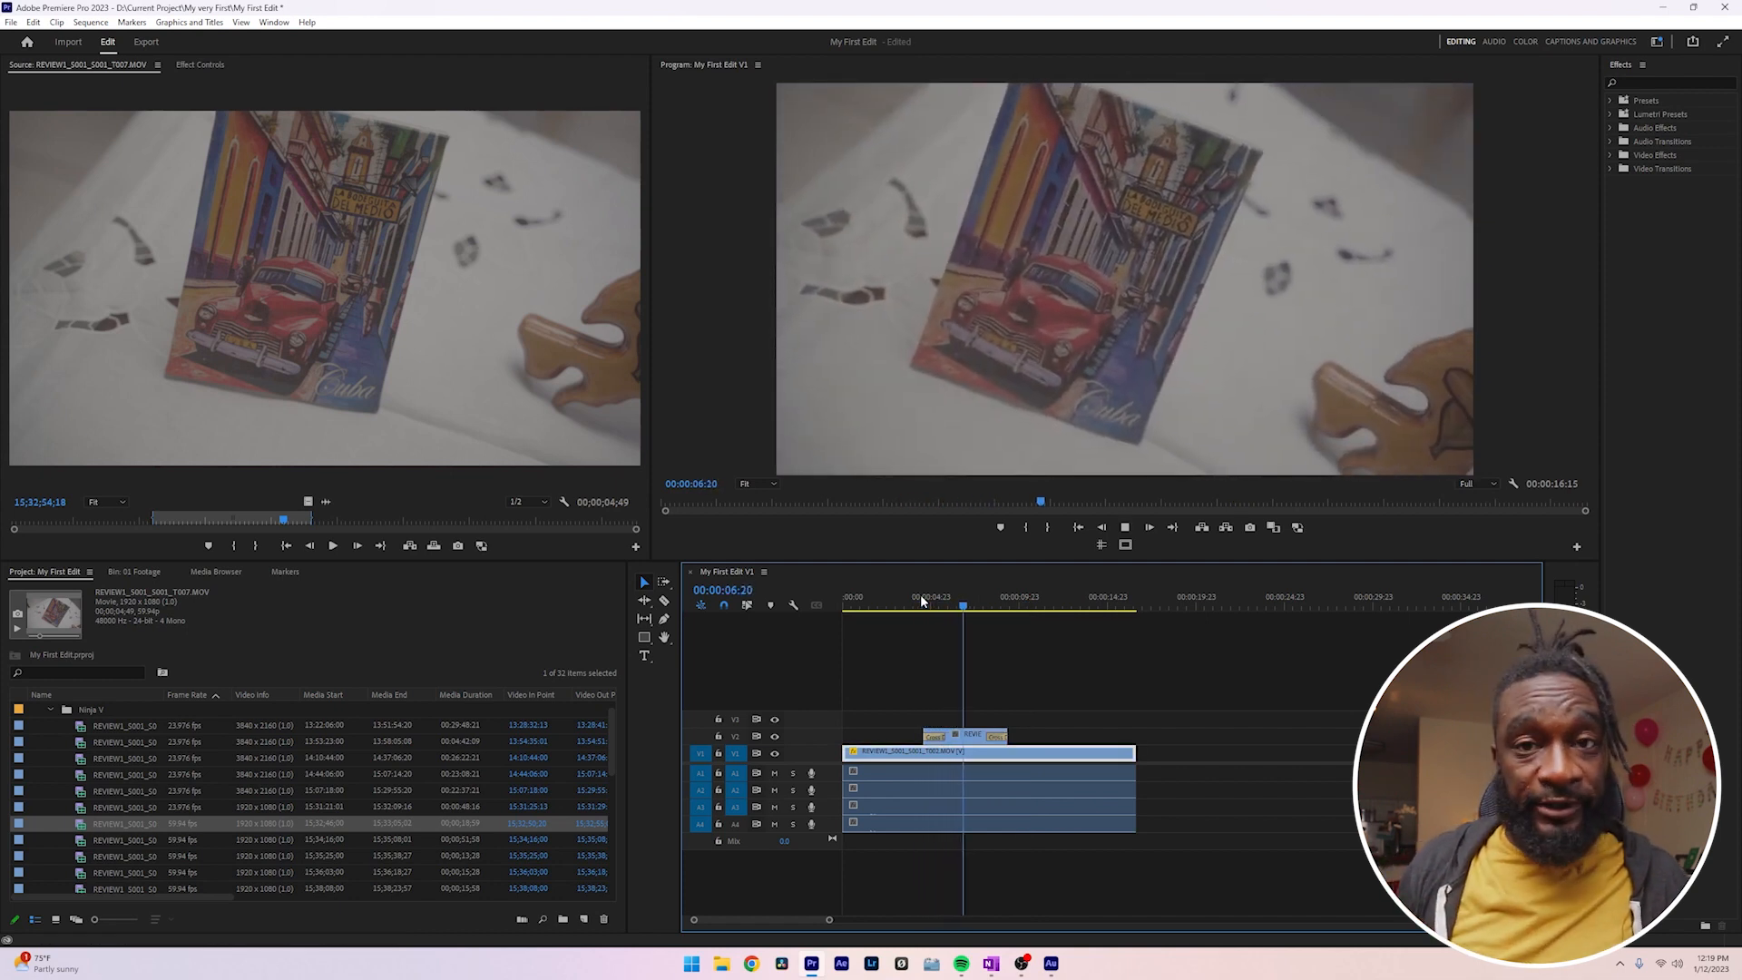
key("space")
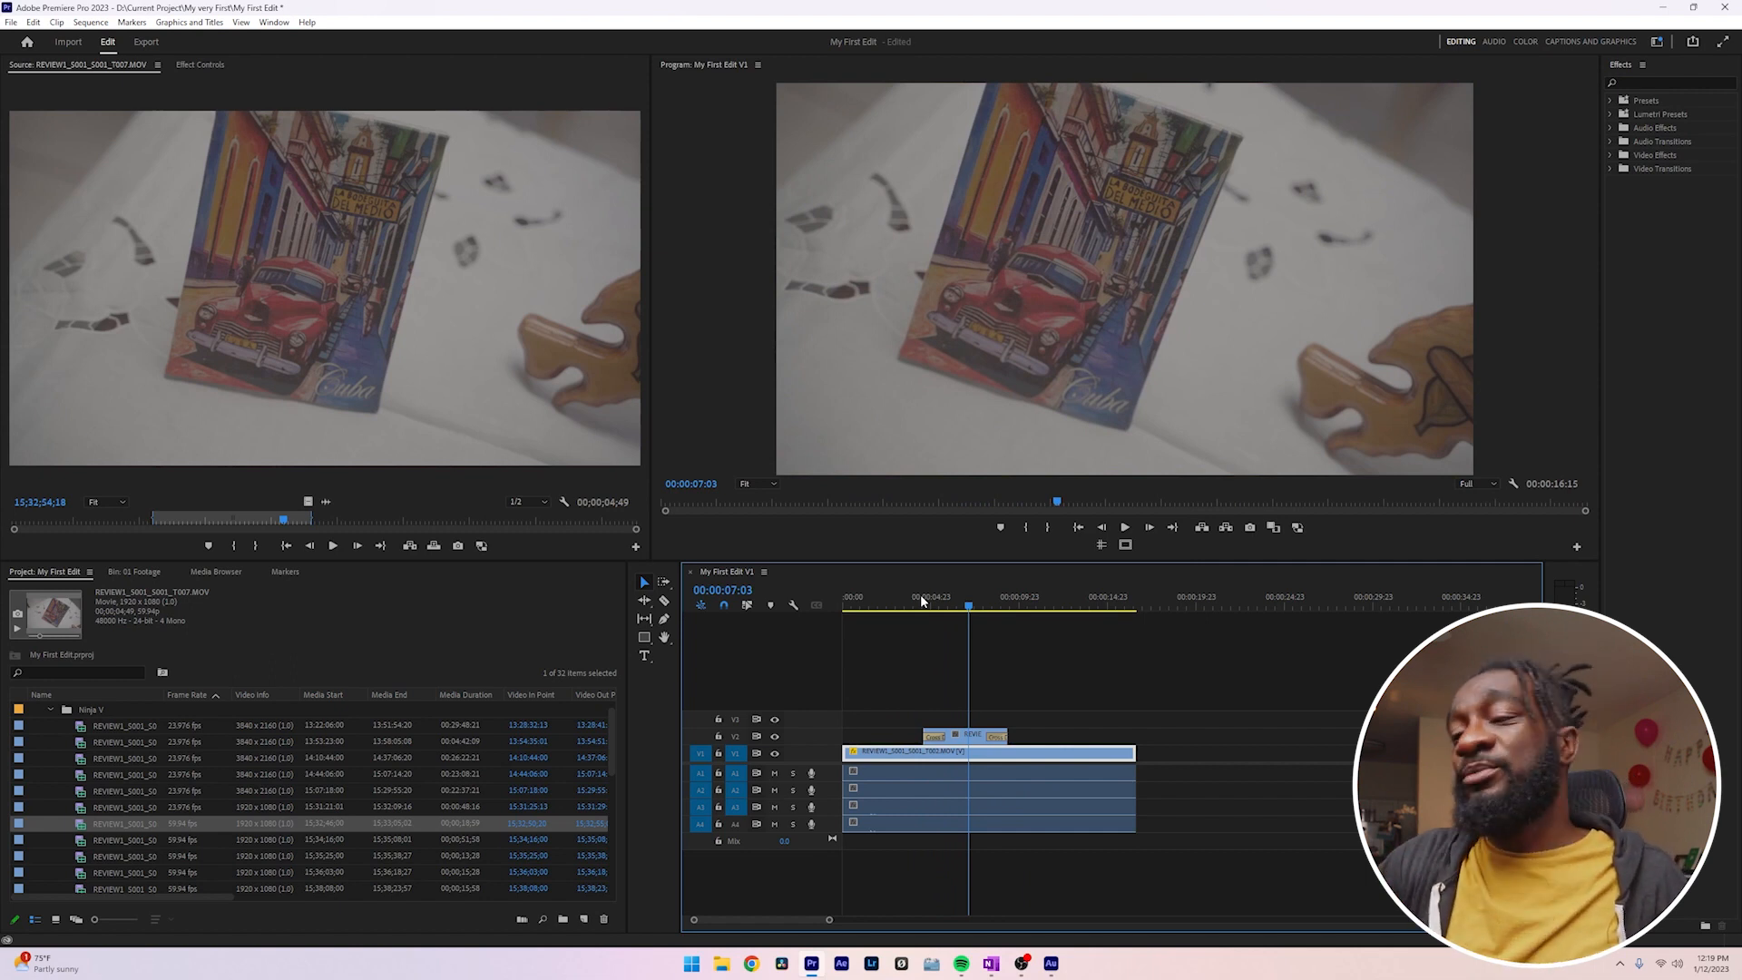
left_click(918, 597)
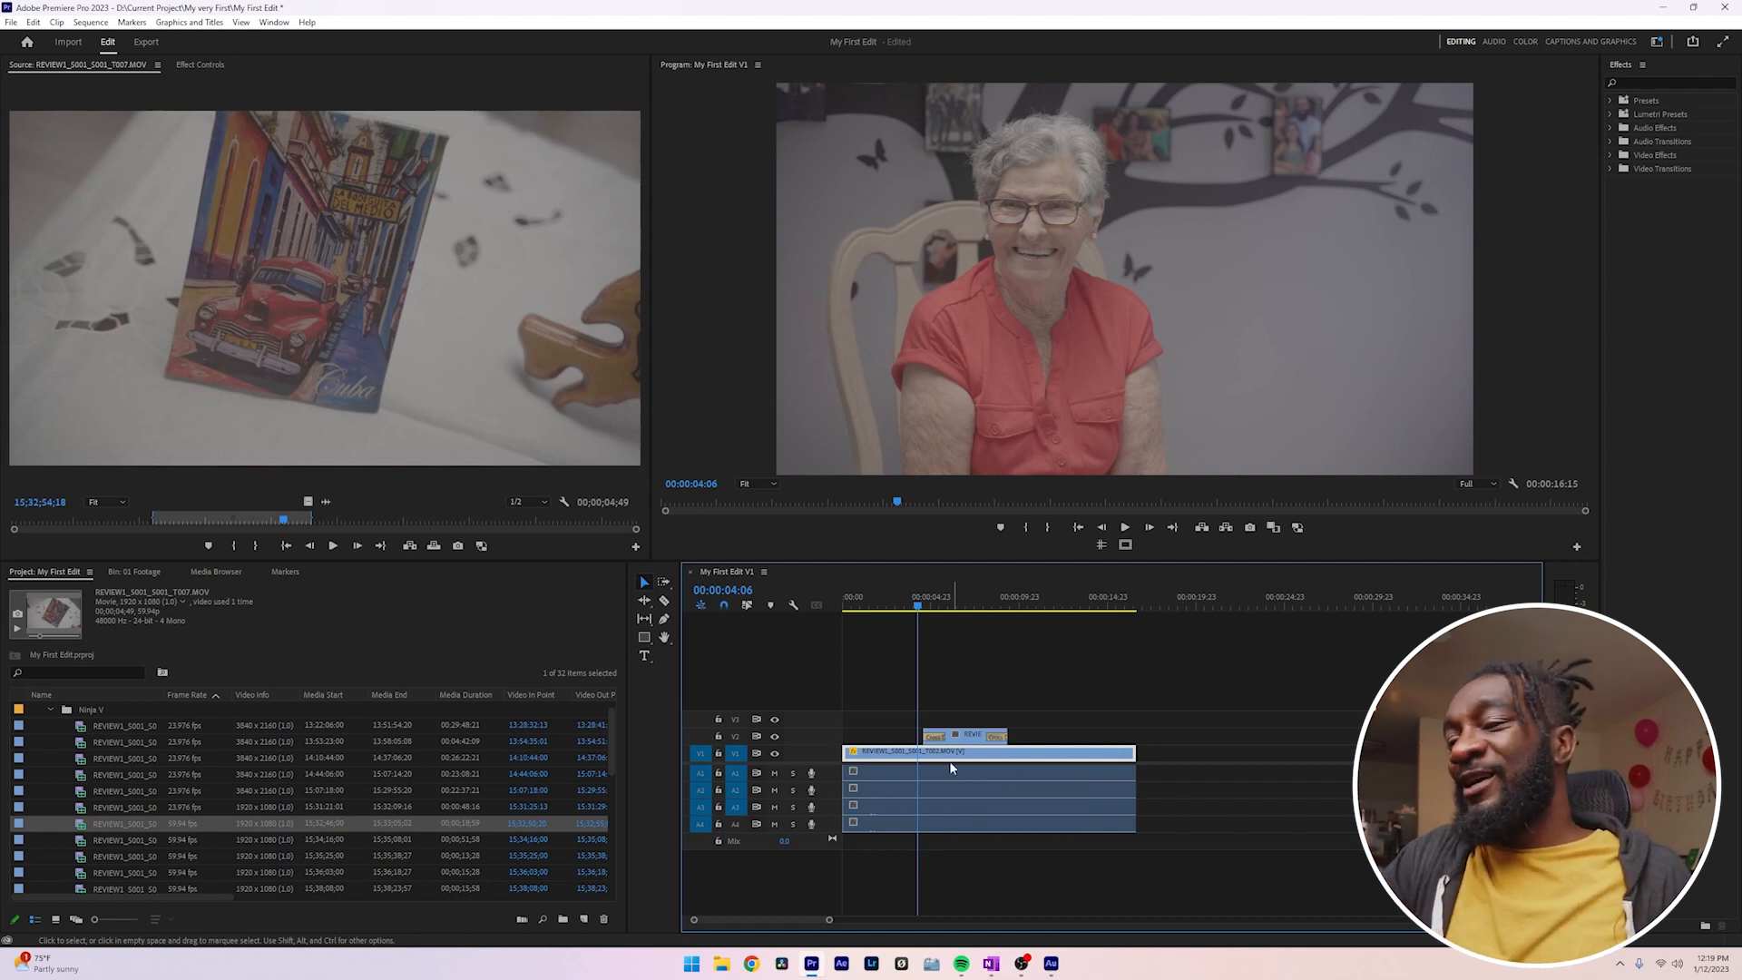
left_click(876, 608)
key("space")
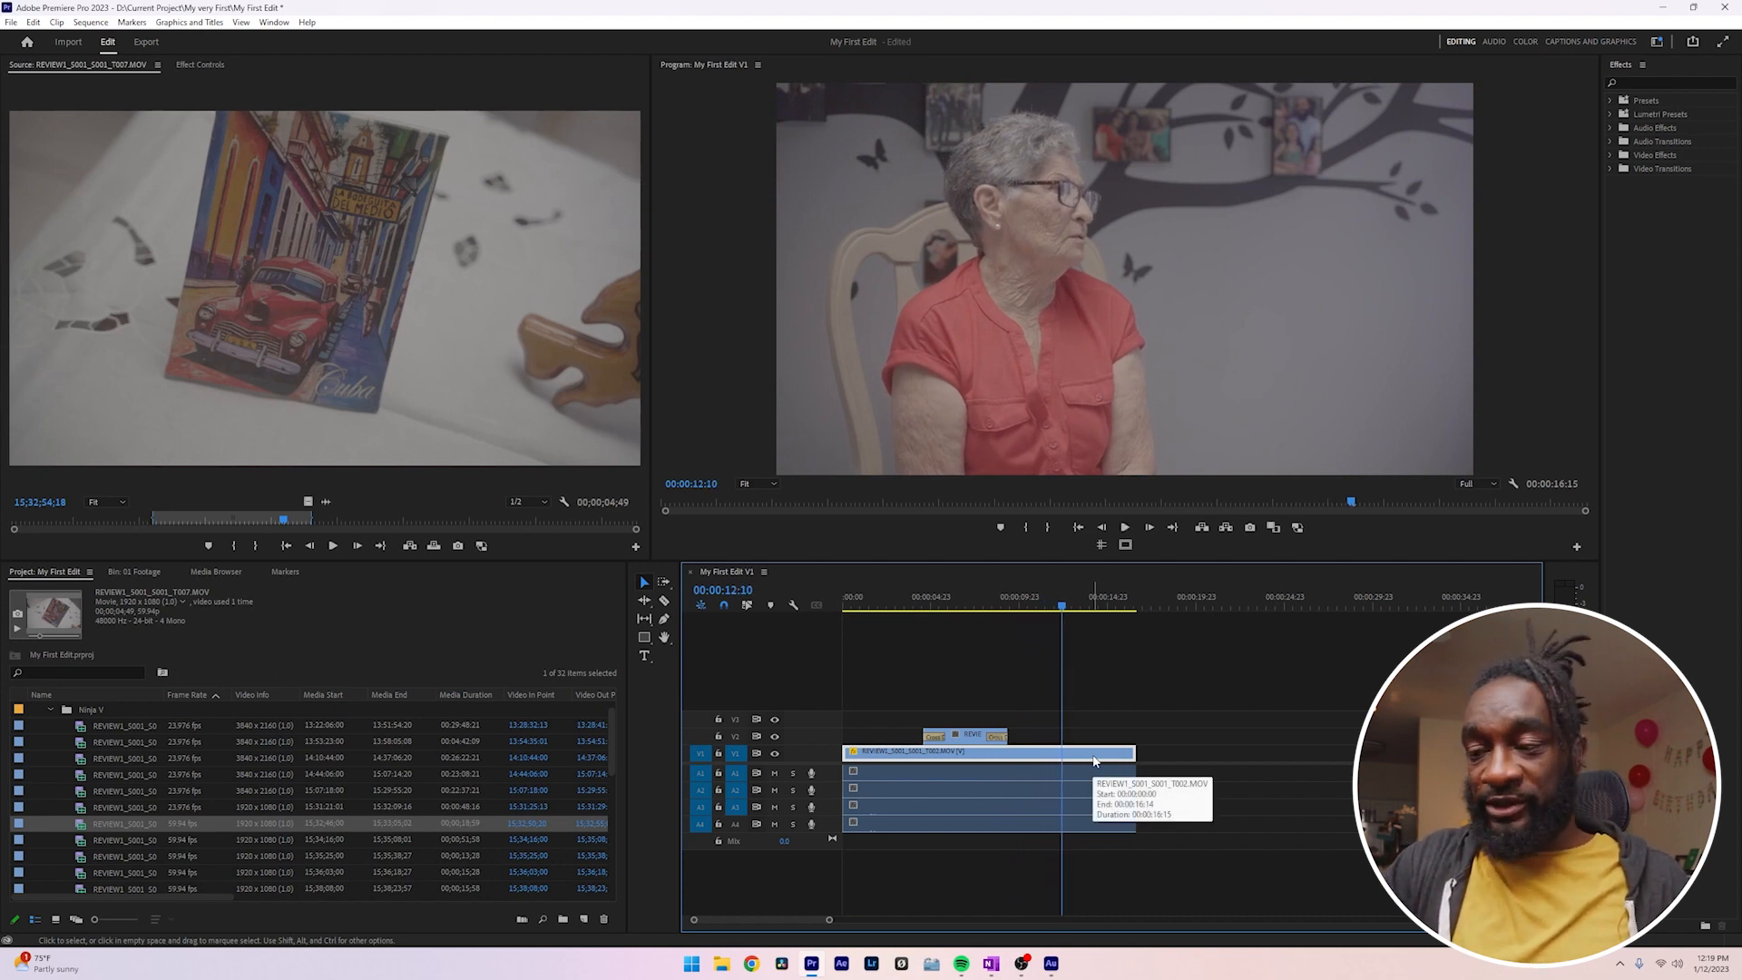
key("c")
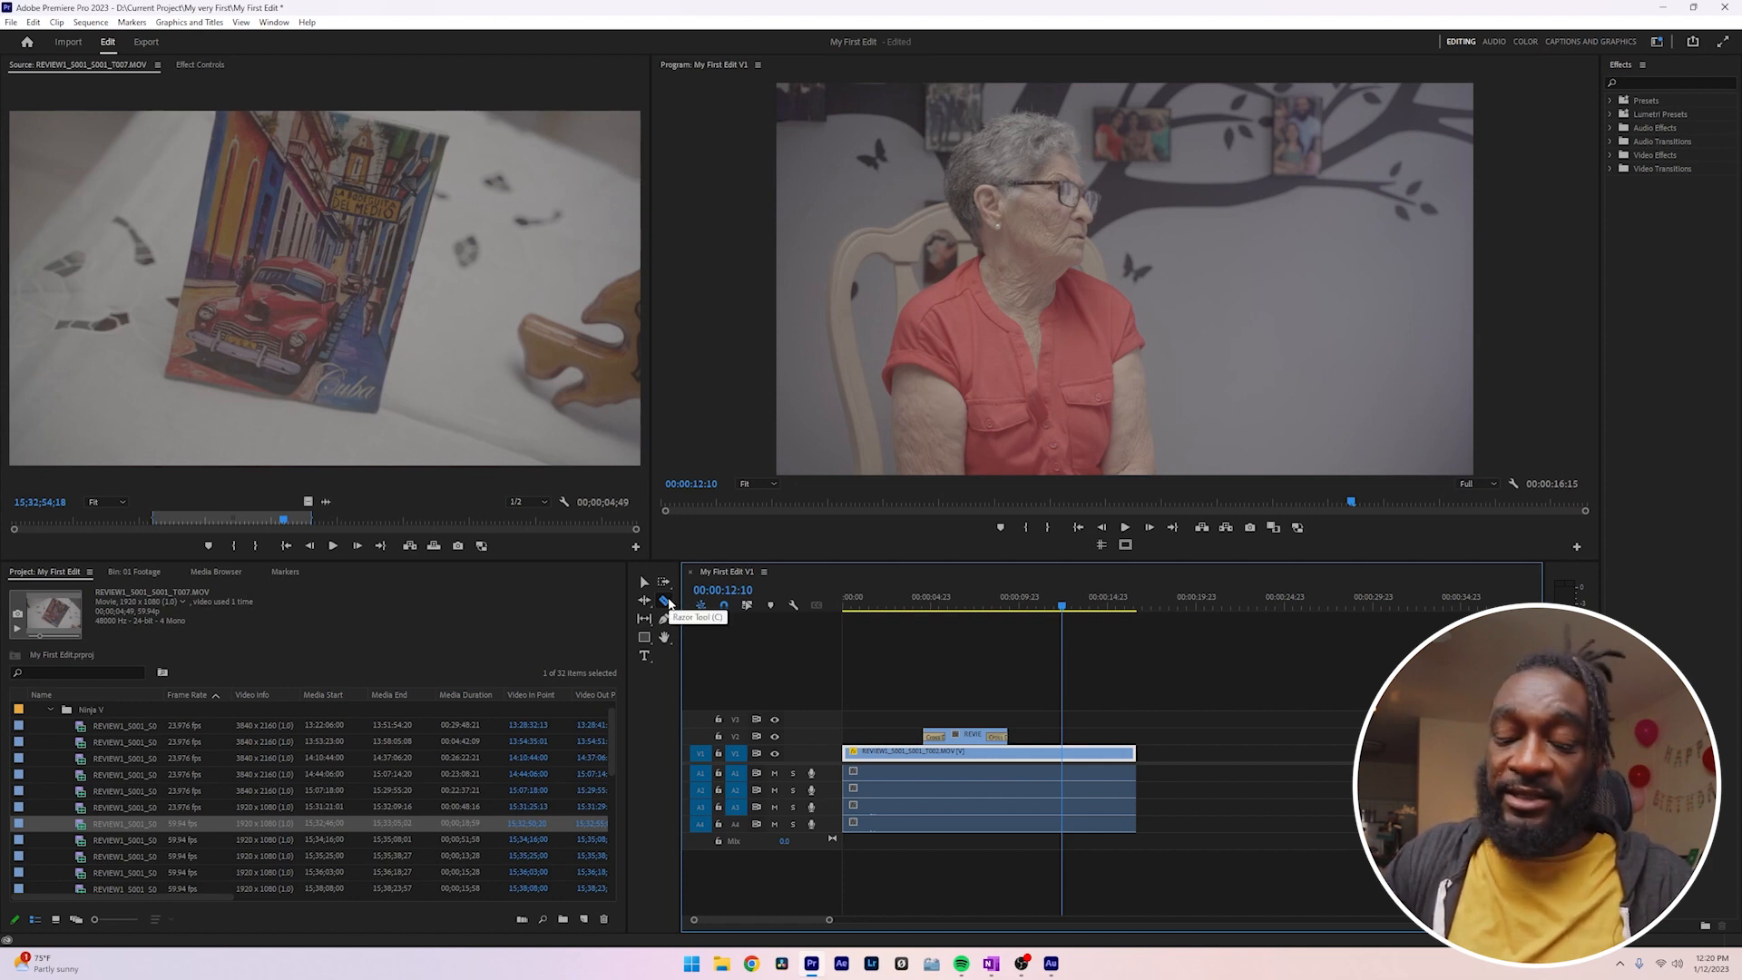
key("v")
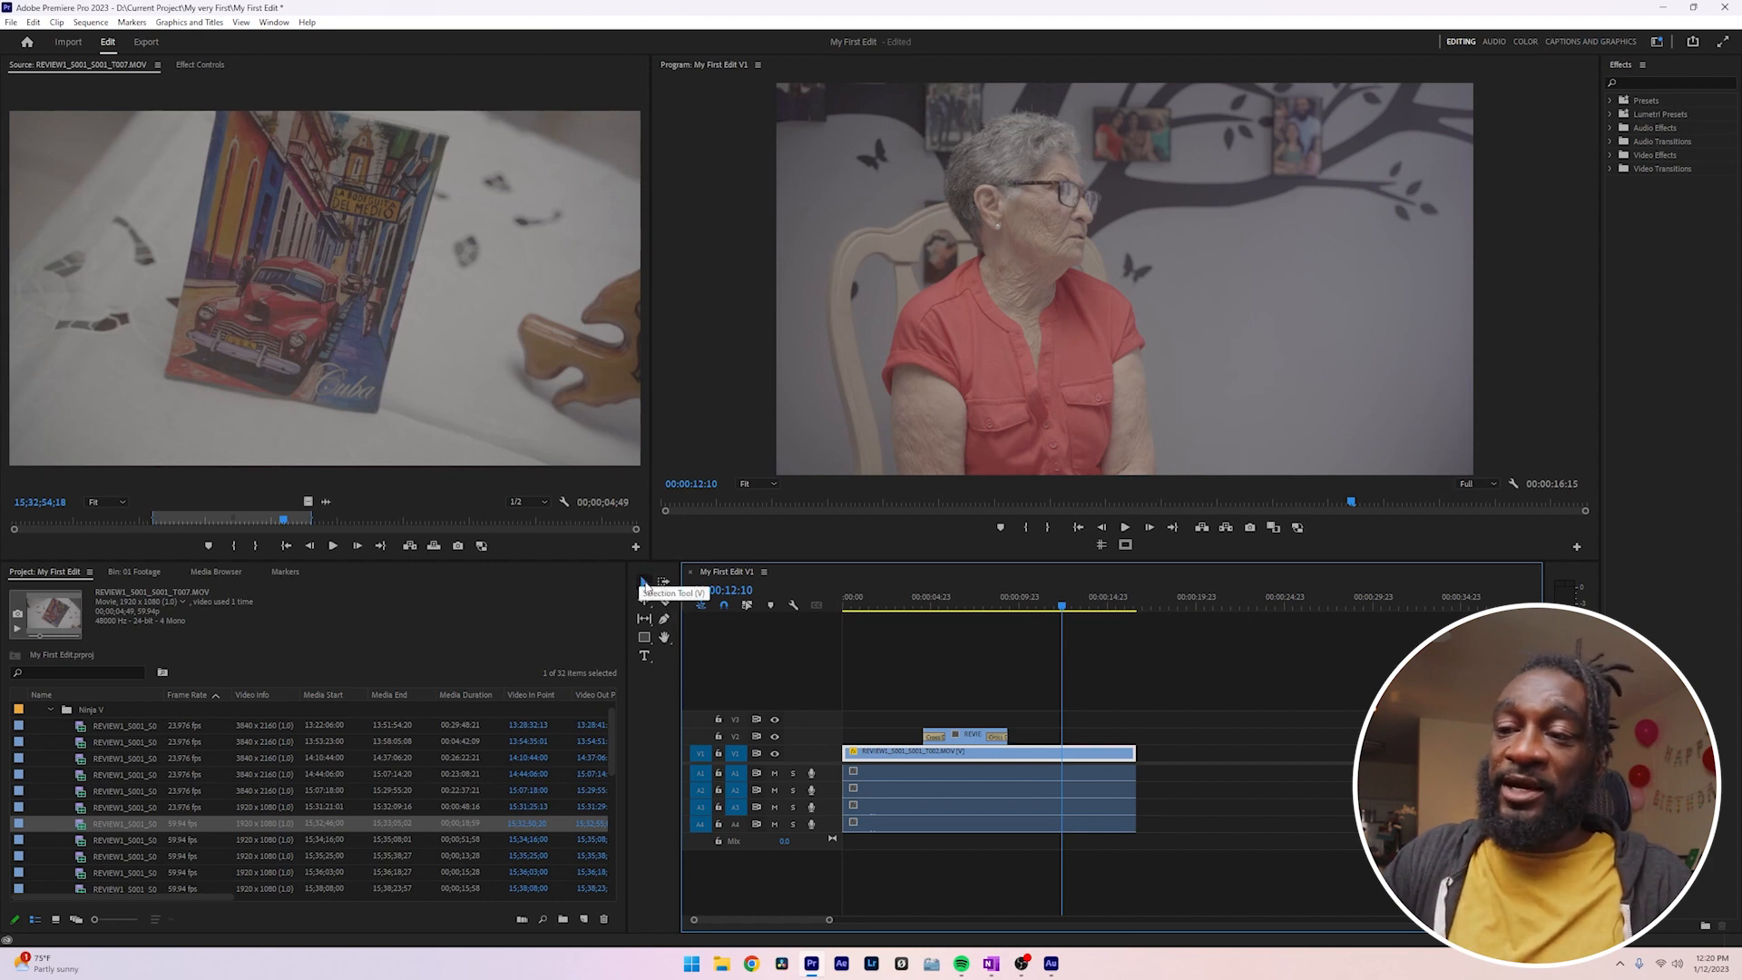
- Try cutting the V1 interview video at 00:00:12:10 with the Razor tool and deleting the remainder, and undo both changes
left_click(663, 602)
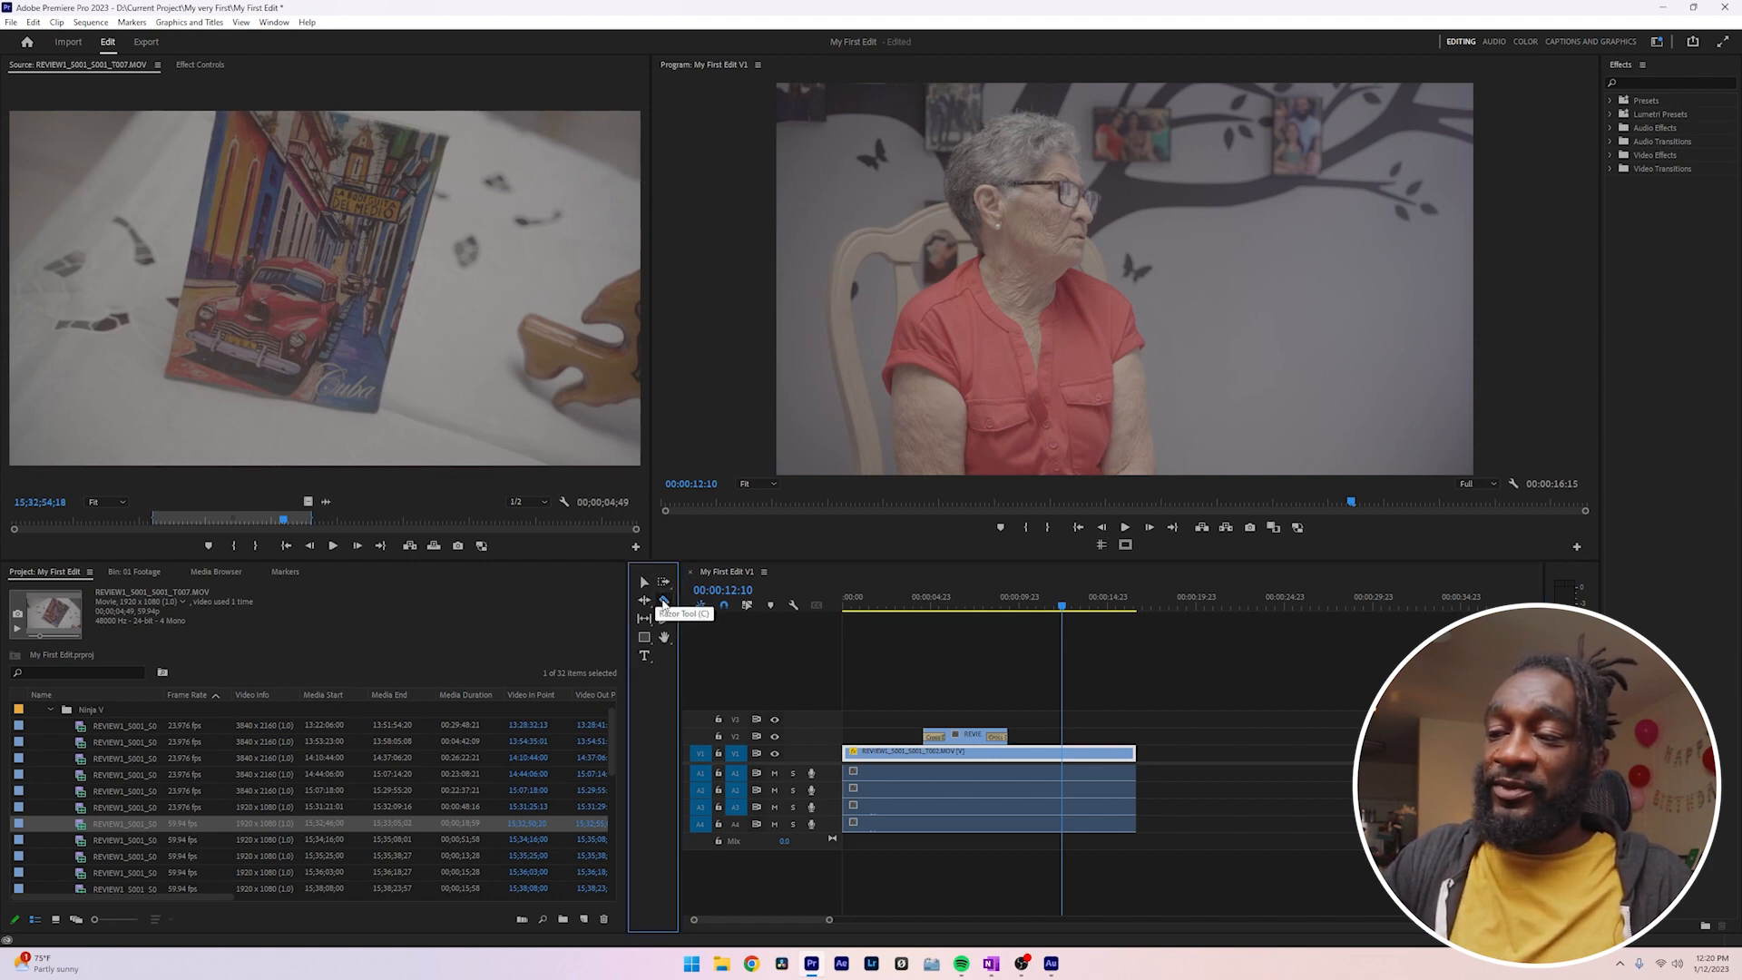
left_click(1066, 754)
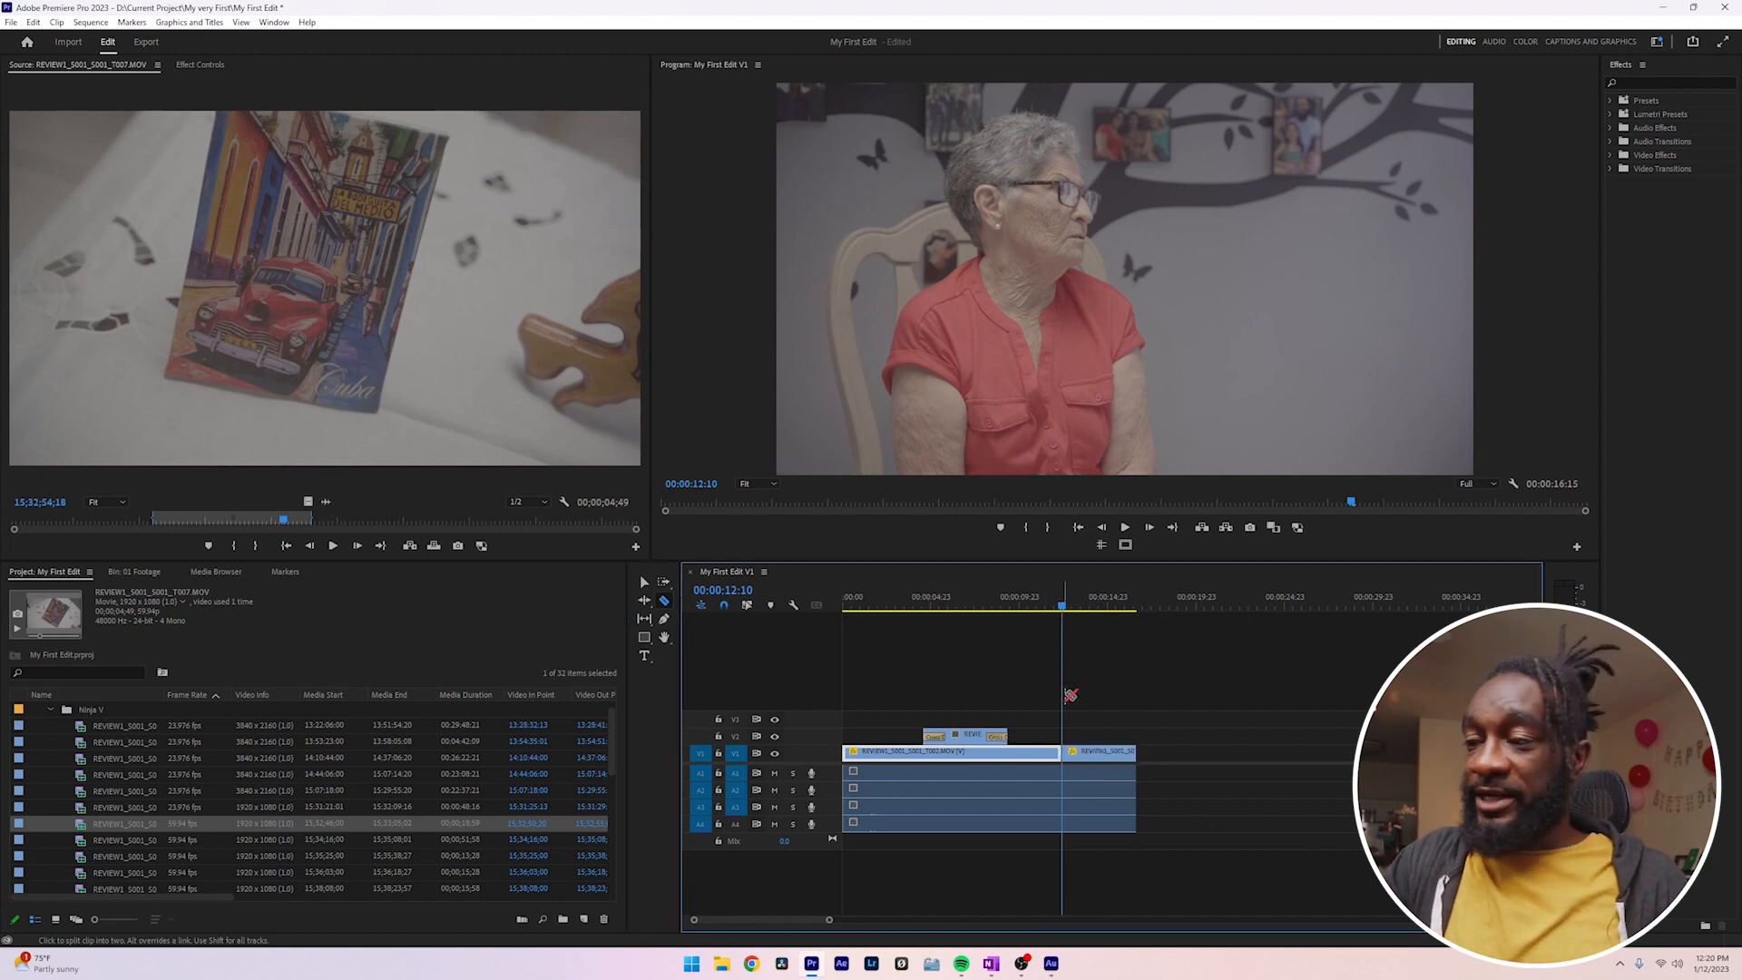
key("v")
left_click(1102, 757)
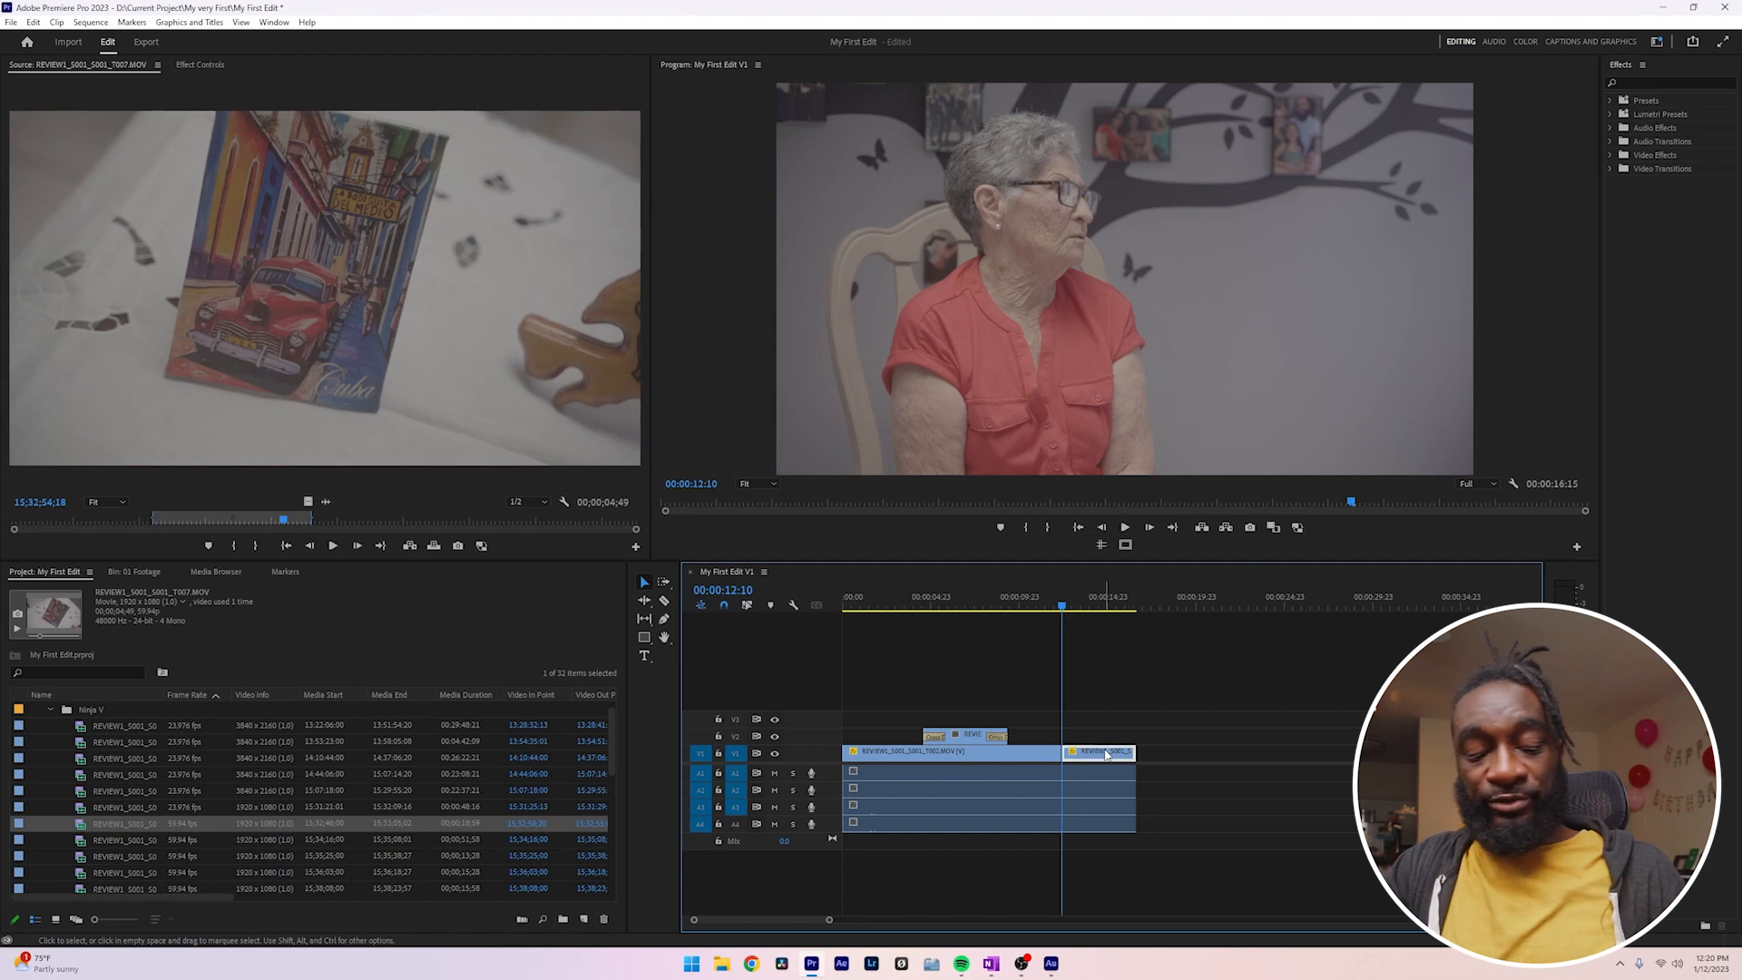
key("Delete")
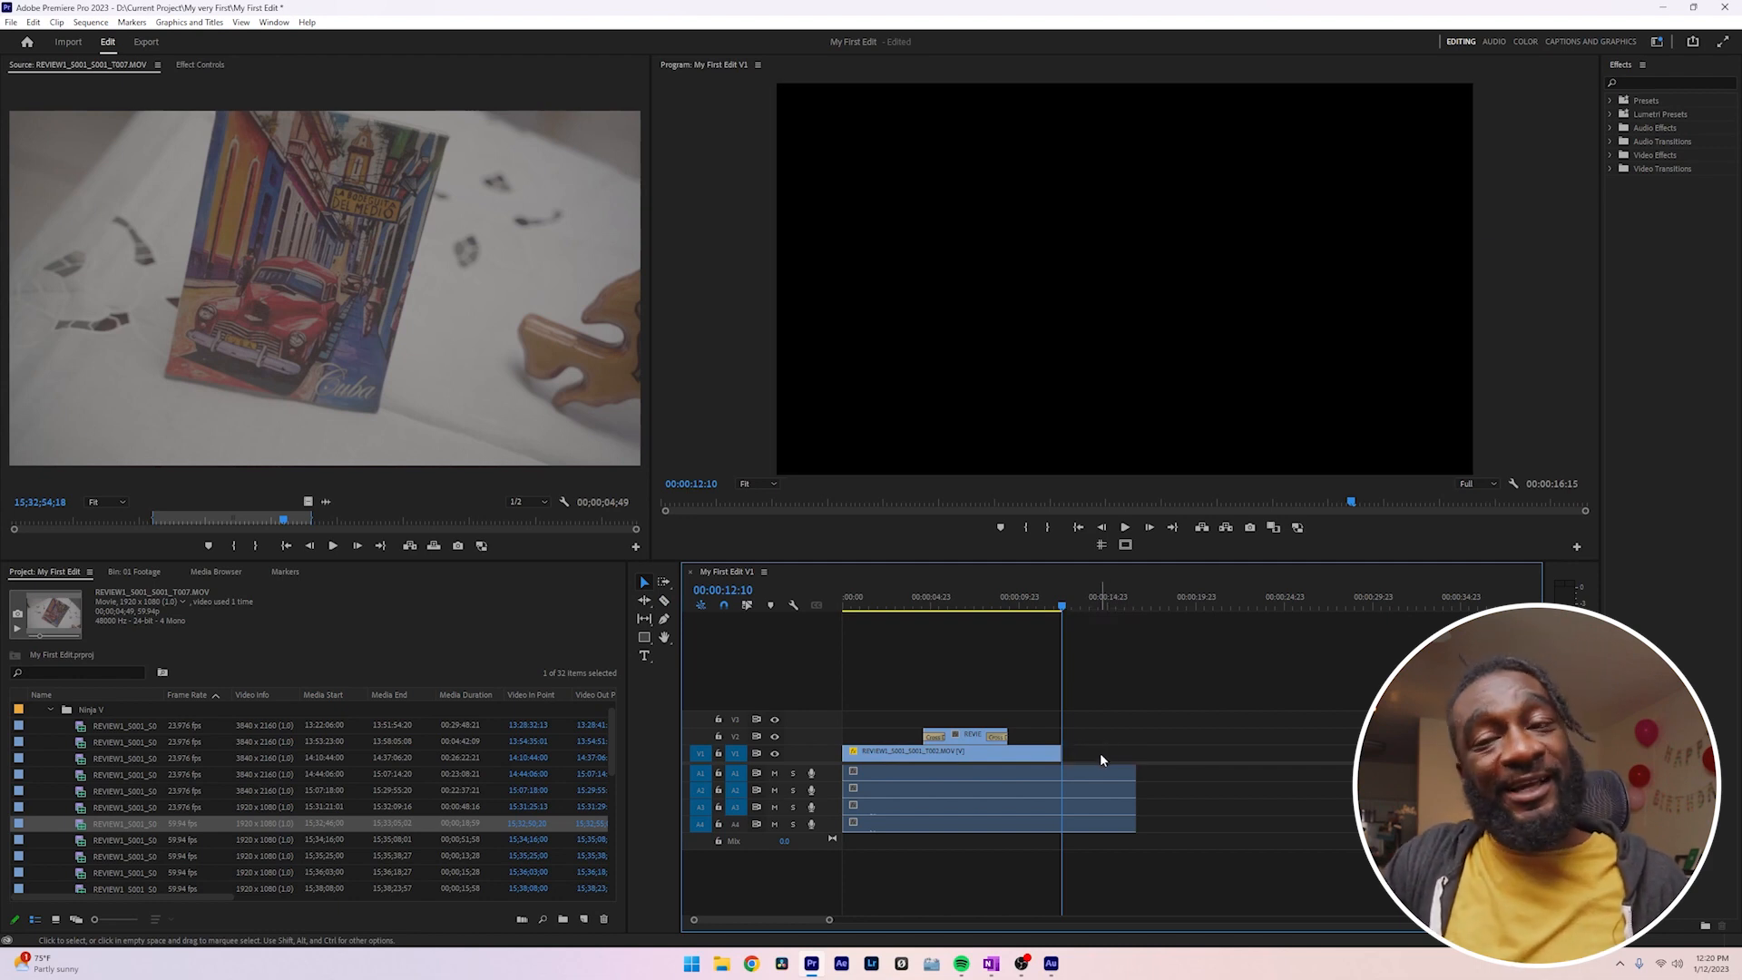
key("ctrl+z")
key("ctrl+z")
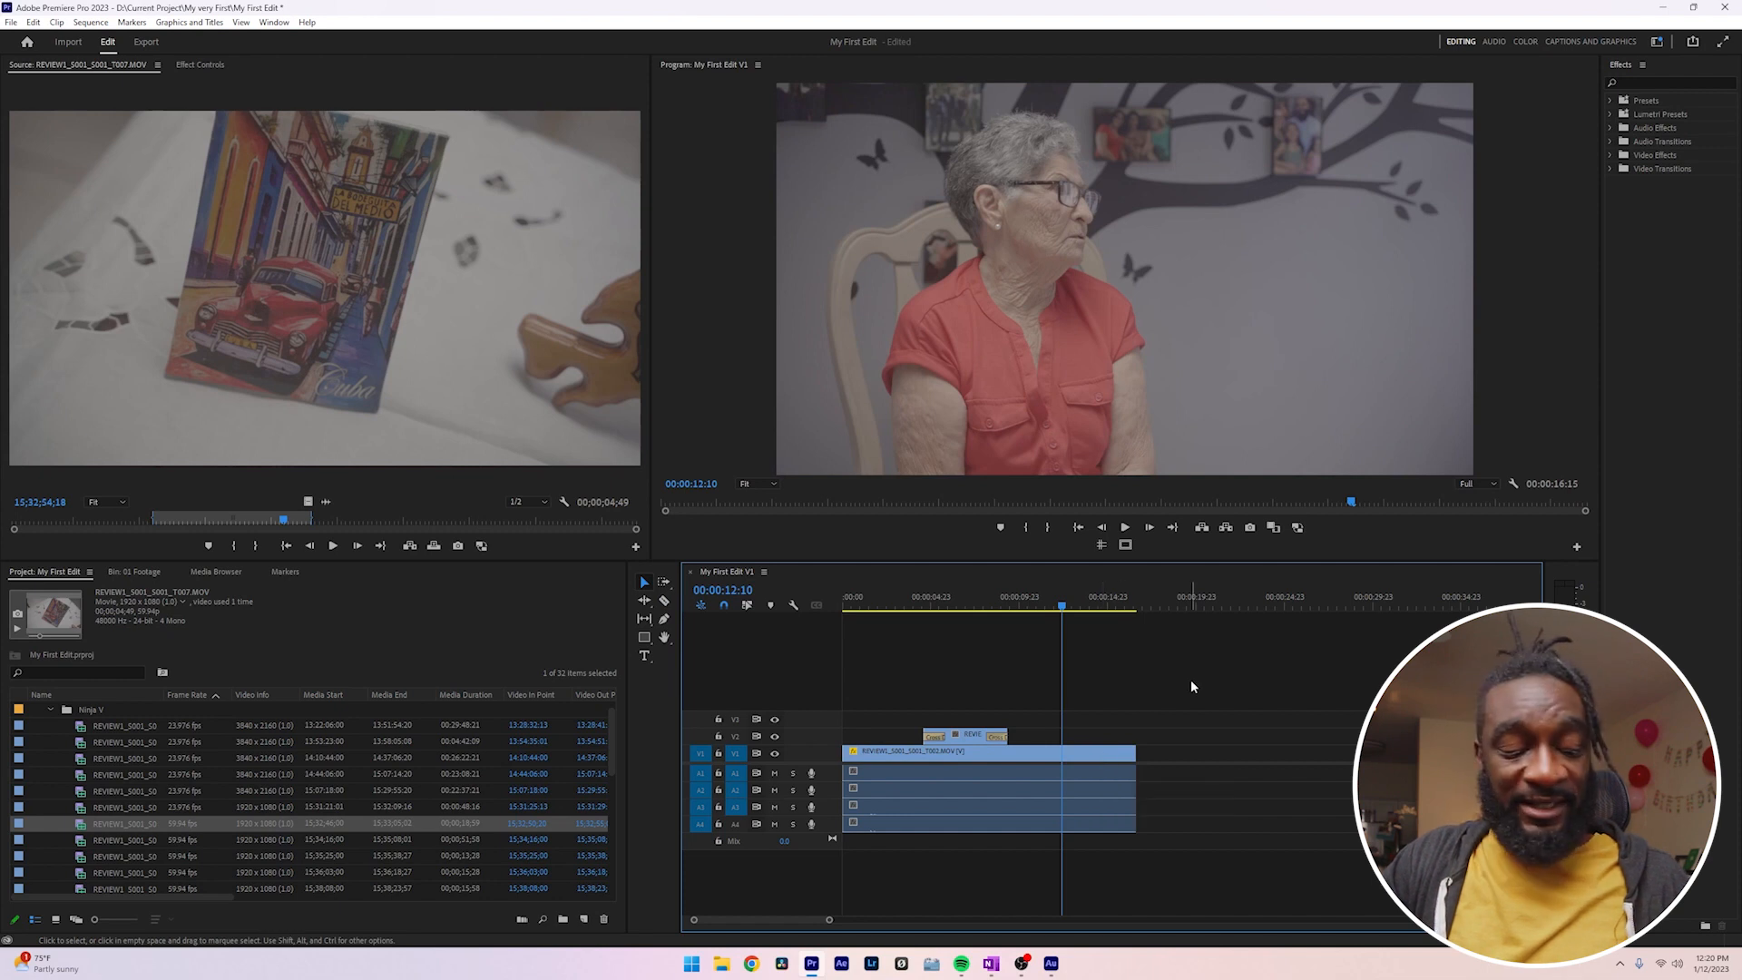
- Split the interview's video and all its audio tracks at 00:00:12:10 and delete everything after the cut
left_click_drag(1191, 678, 1077, 835)
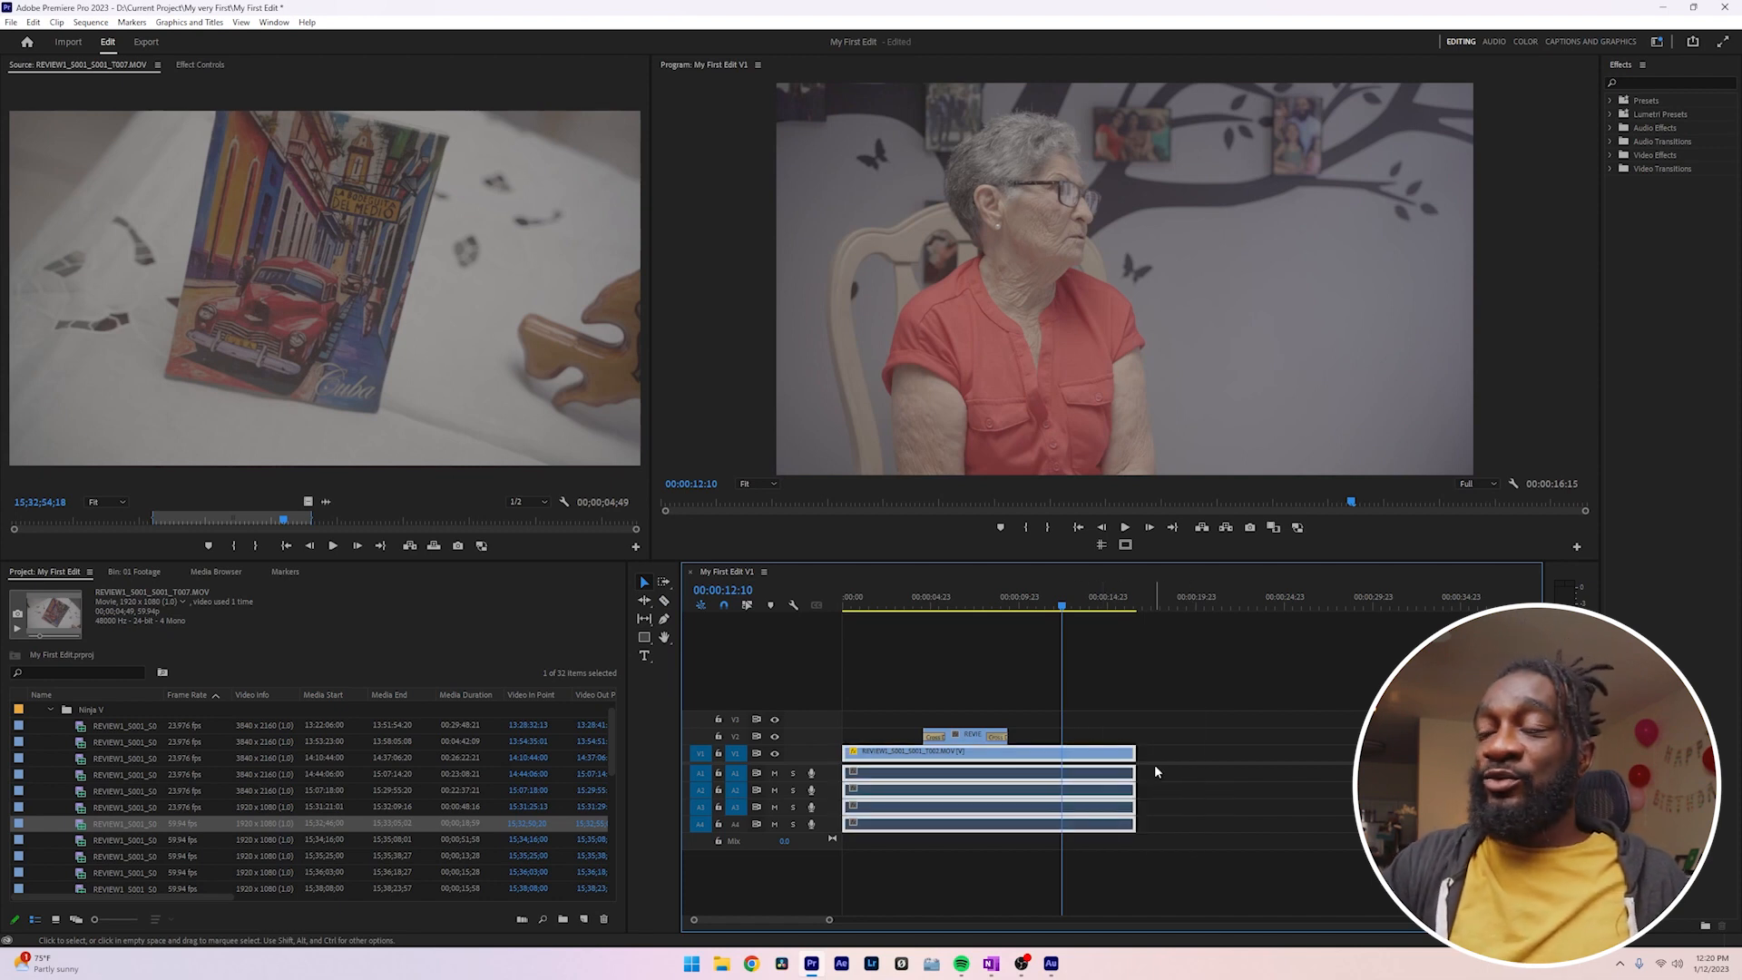
key("ctrl+k")
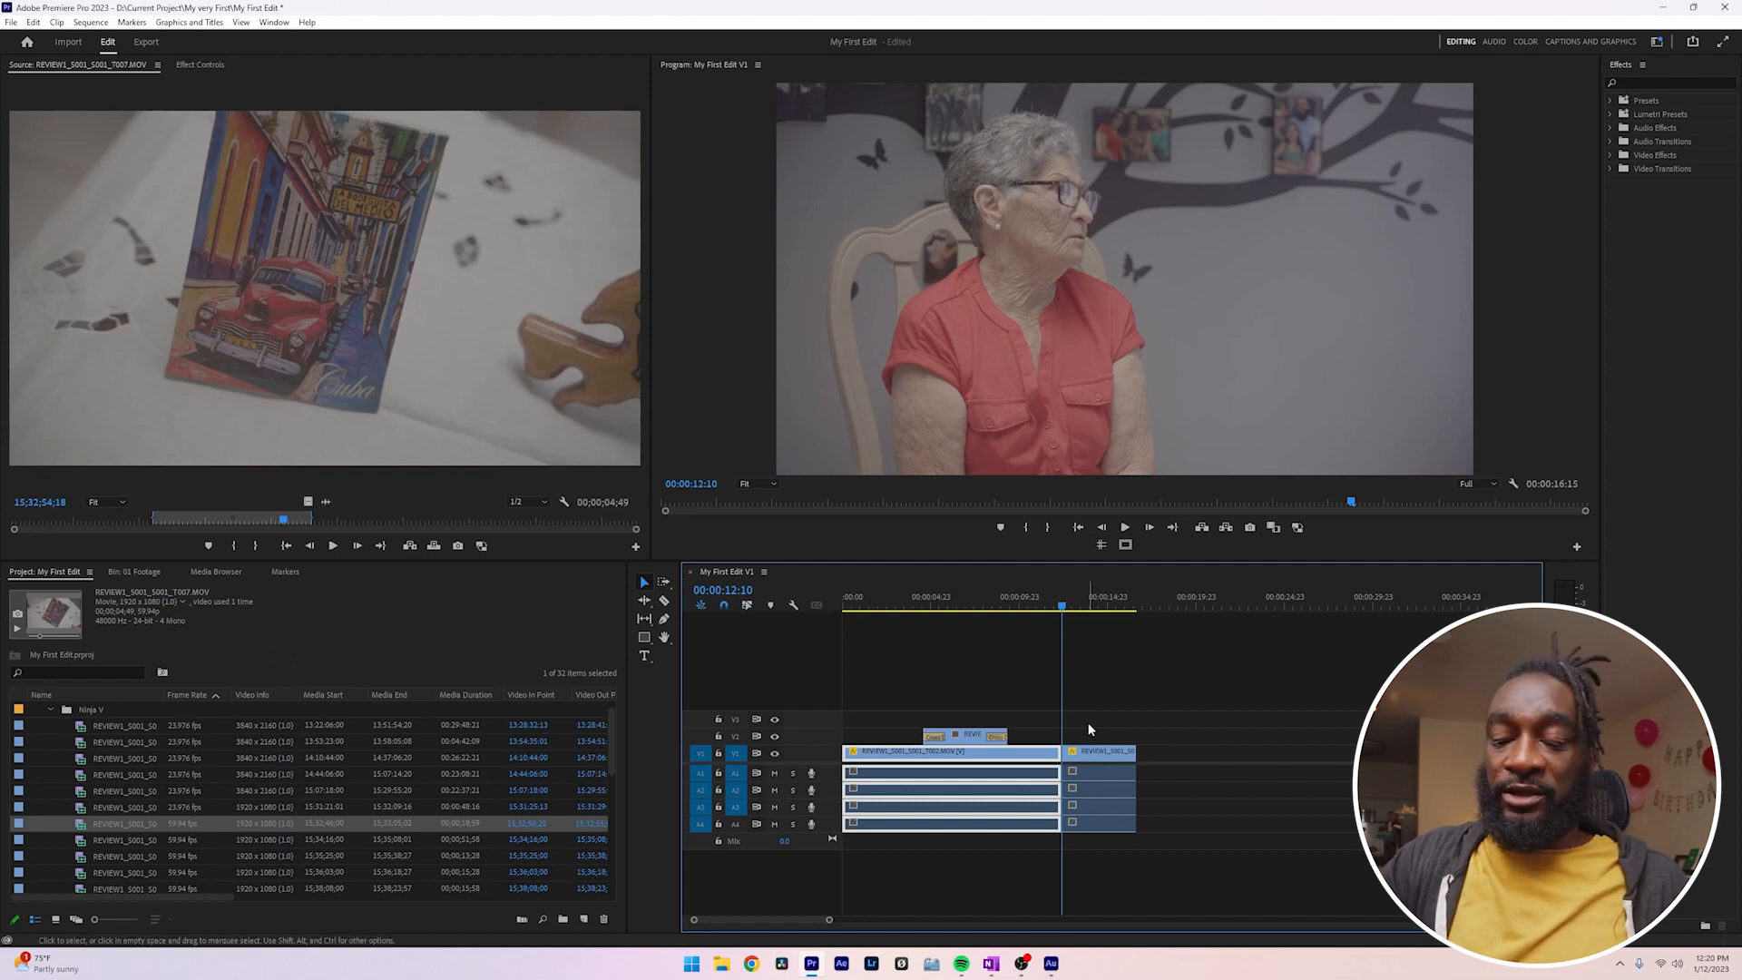
left_click_drag(1103, 700, 1147, 832)
key("Delete")
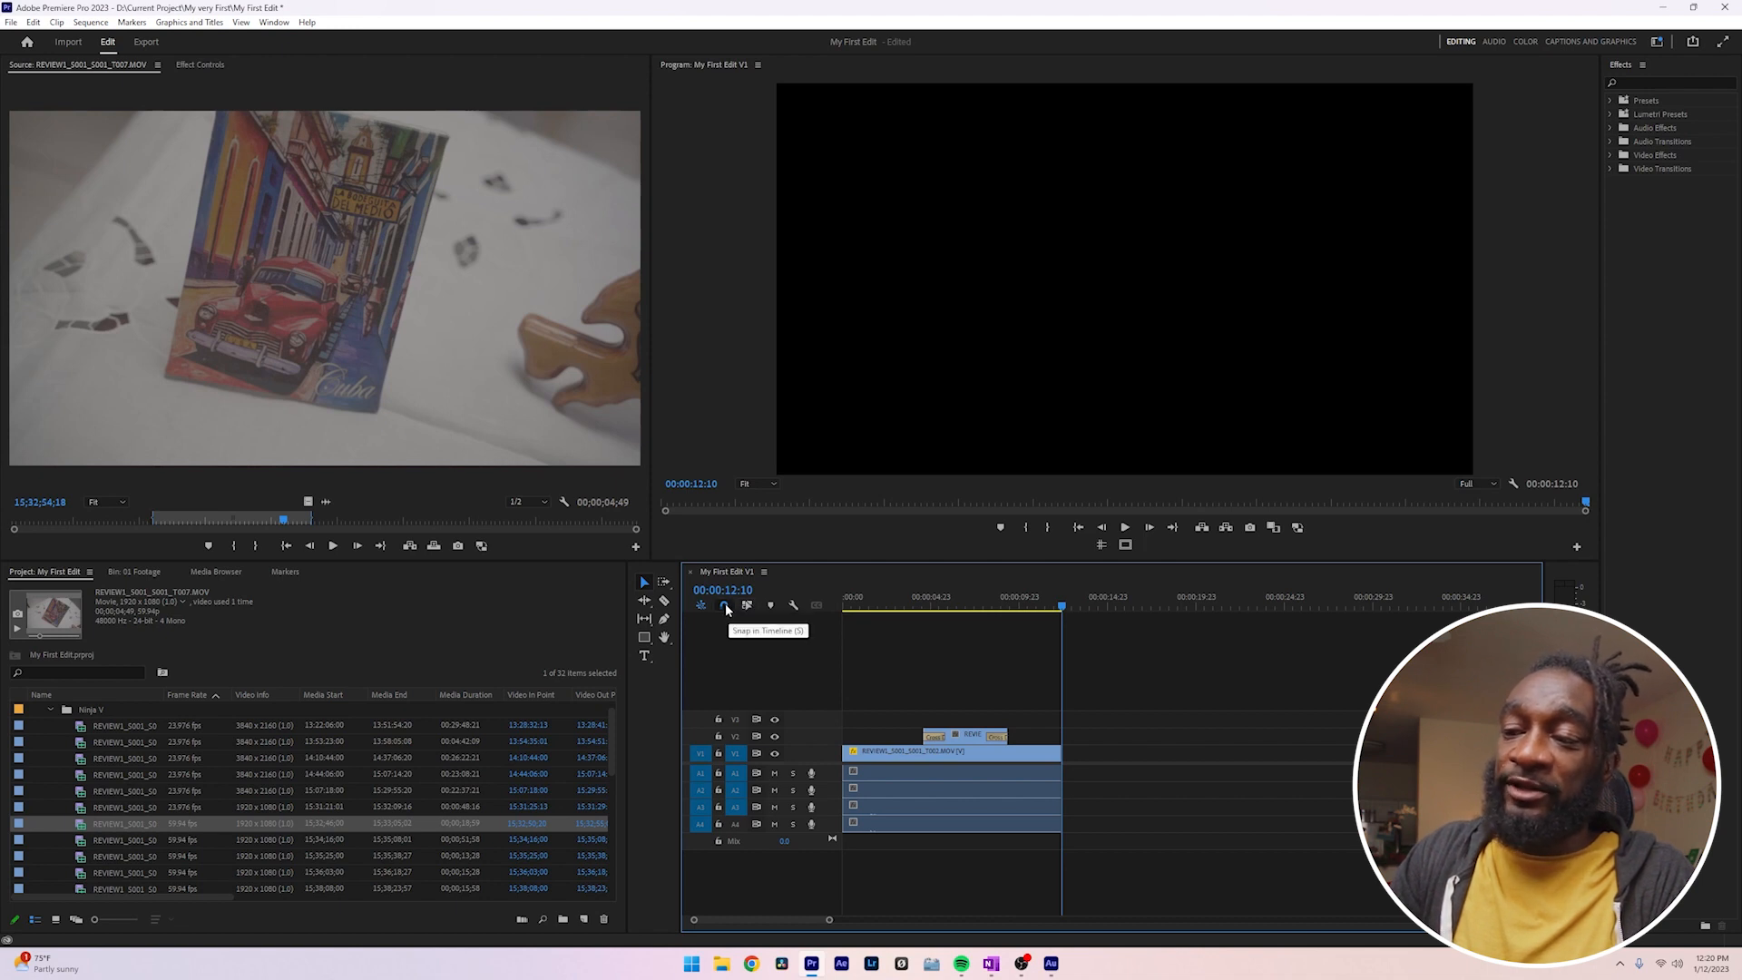
- Move the T007 cutaway along V2 so that its end snaps to the end of the interview clip
left_click_drag(962, 737, 1010, 743)
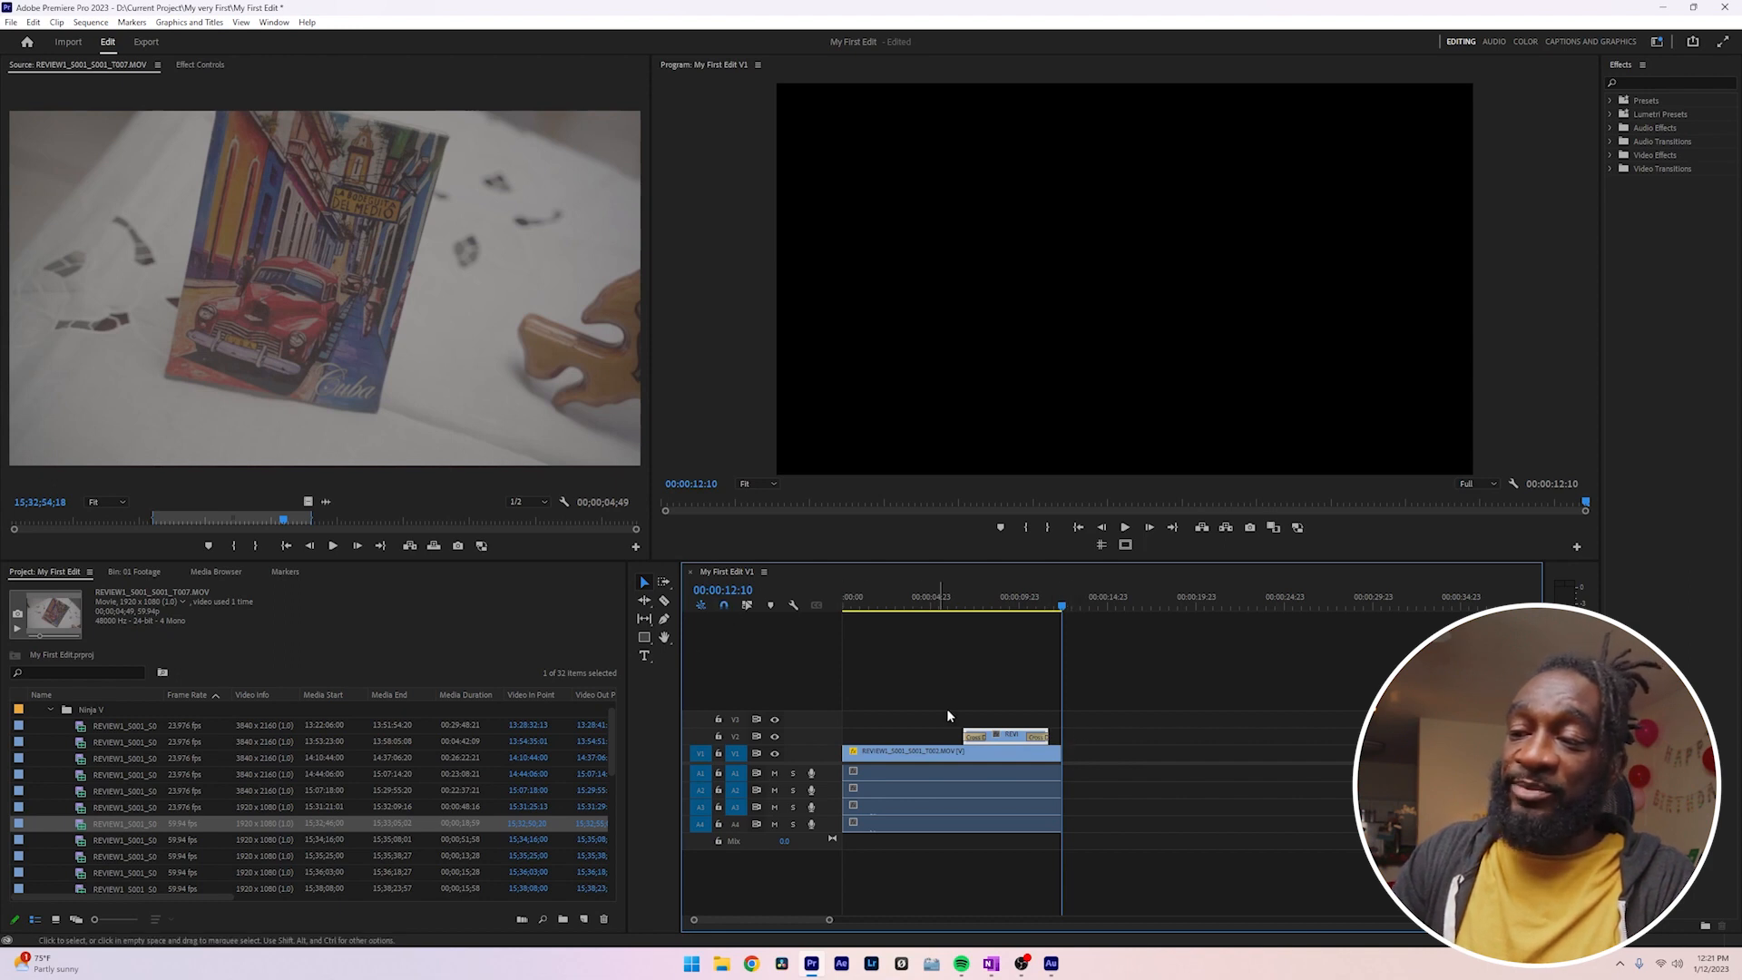
left_click_drag(1009, 733, 1014, 735)
left_click_drag(1022, 737, 1032, 737)
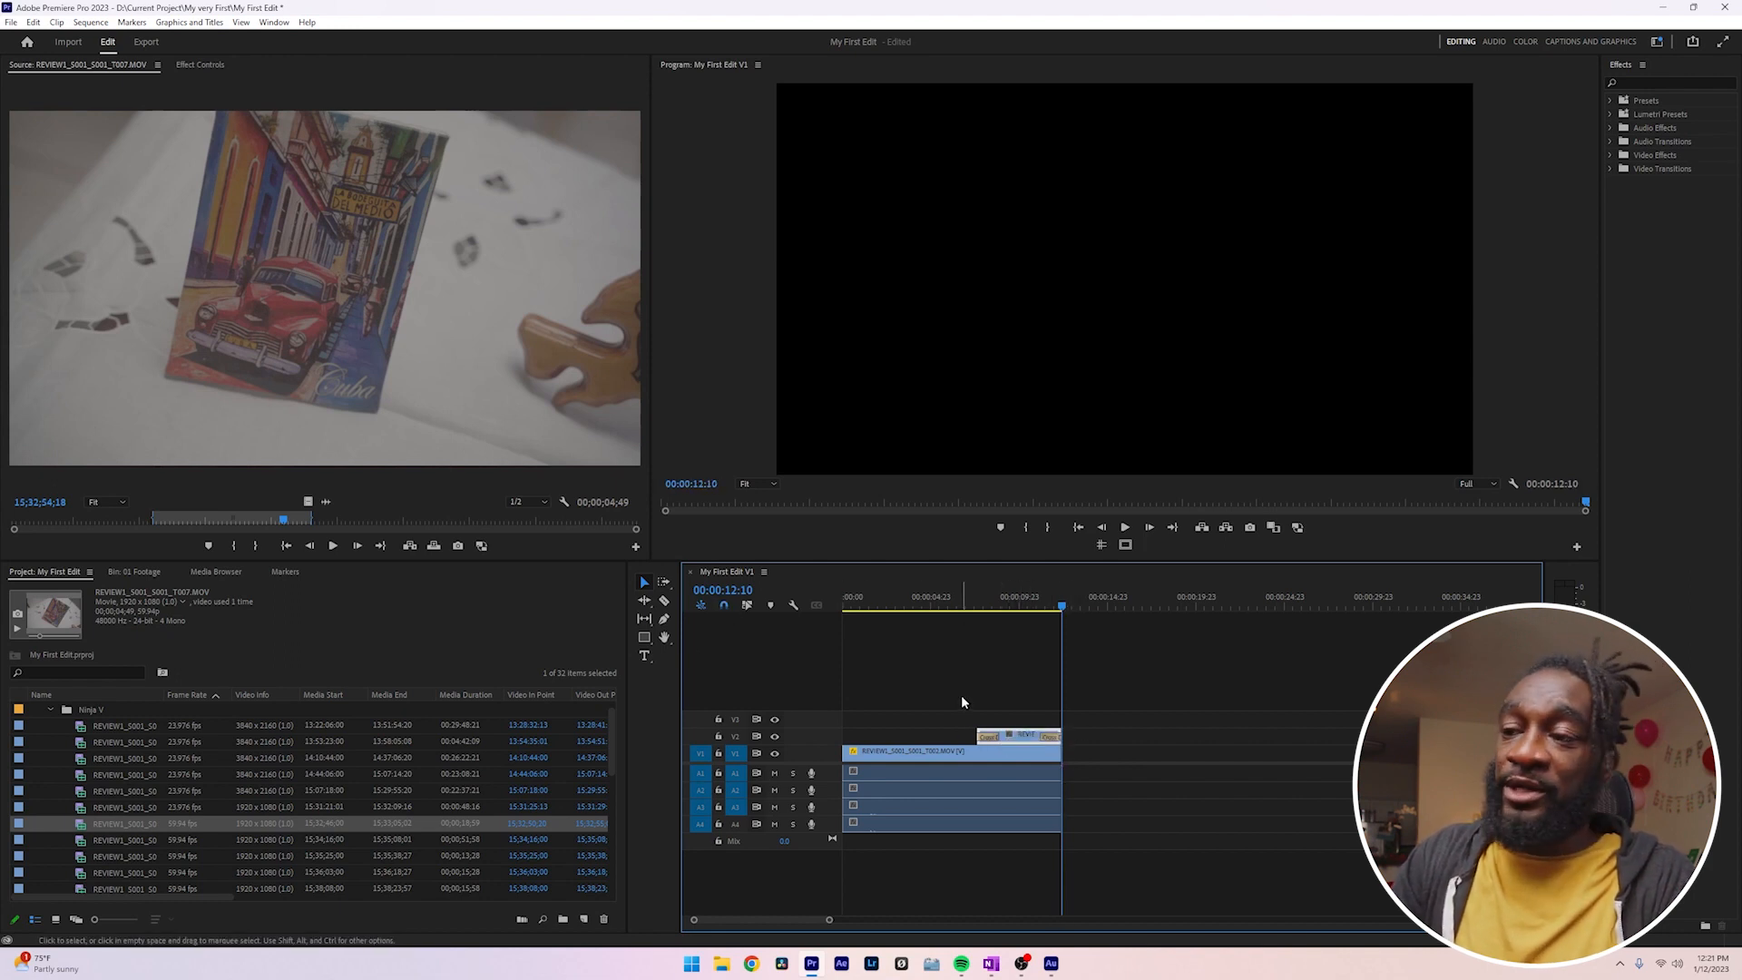
- Toggle Linked Selection and select the interview's audio clips on A1 to A4 and its V1 video one at a time
left_click(748, 606)
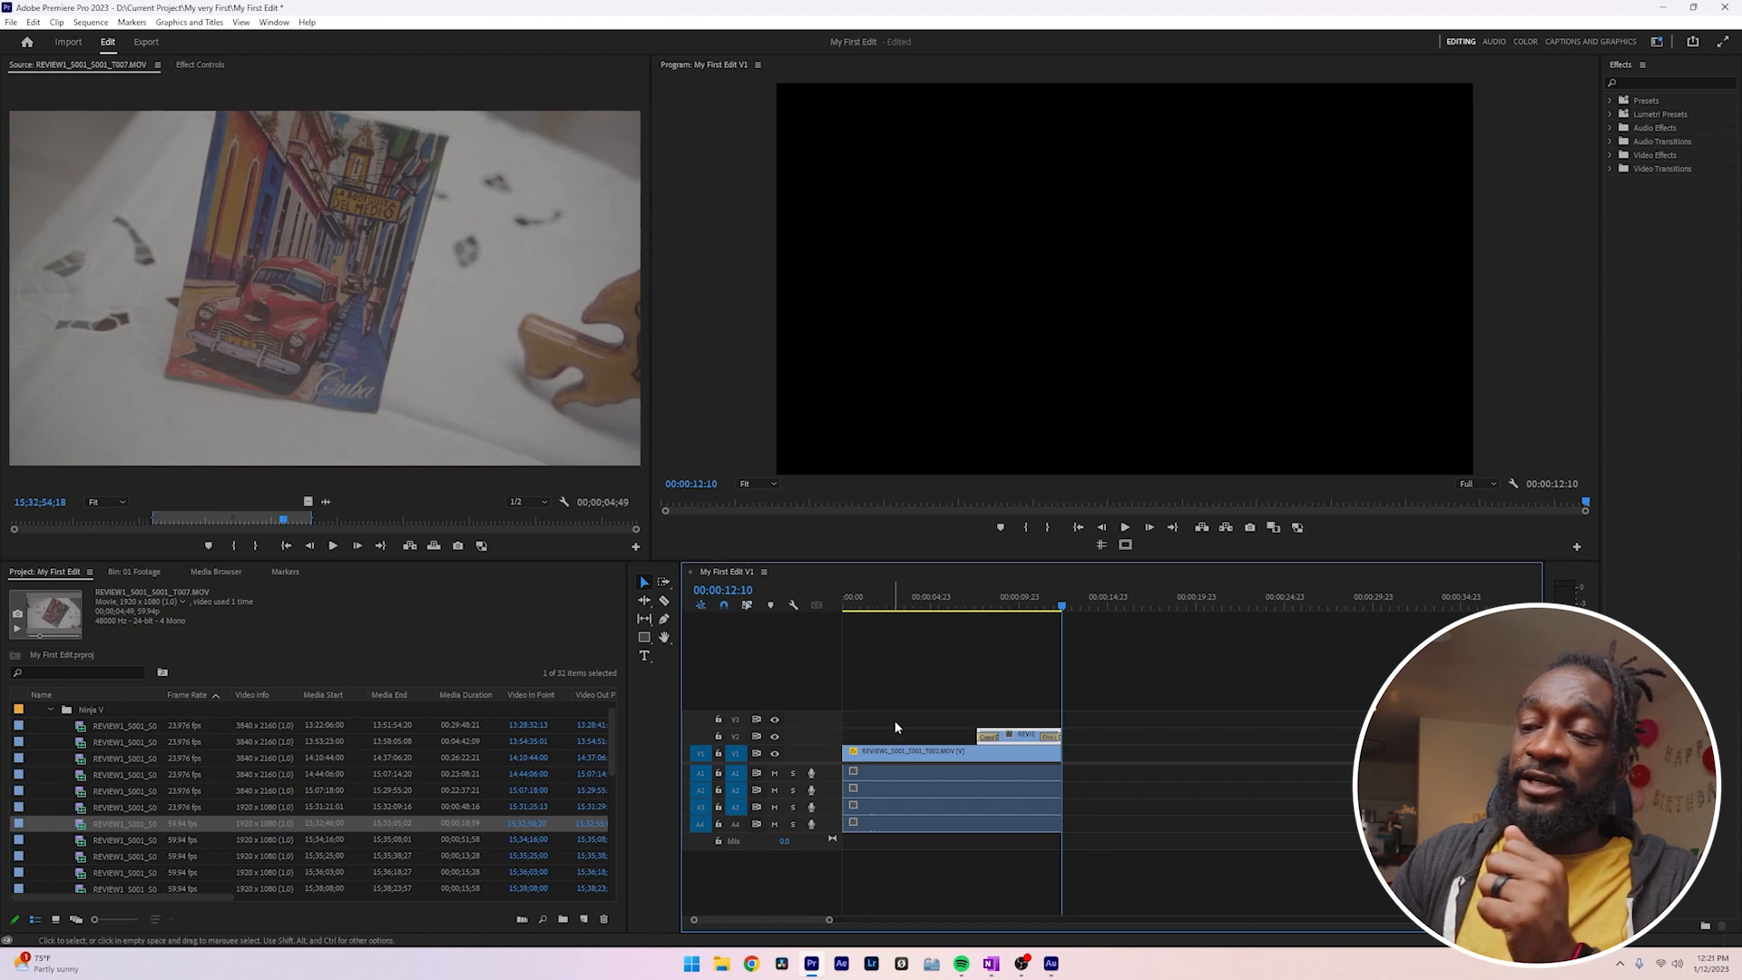
left_click(893, 775)
left_click(893, 789)
left_click(889, 807)
left_click(889, 823)
left_click(891, 807)
left_click(893, 789)
left_click(894, 774)
left_click(889, 753)
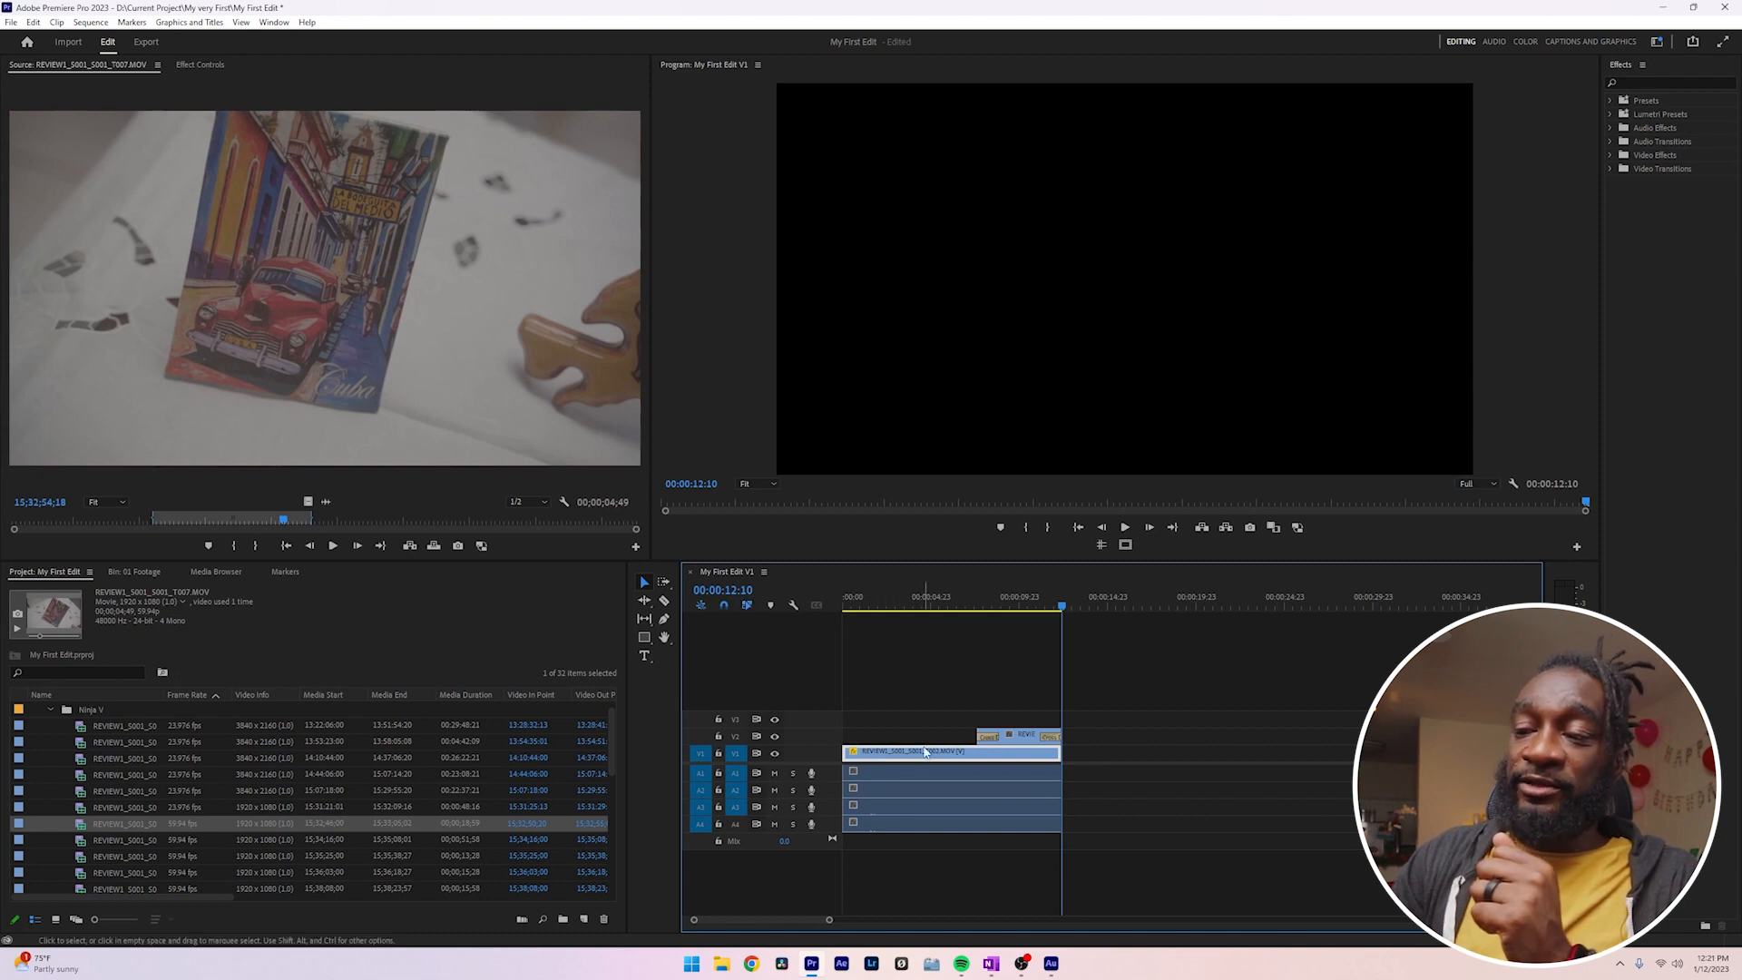
- Try splitting the interview's video and all audio tracks together at 00:00:04:04, and undo the split
left_click_drag(895, 840, 906, 757)
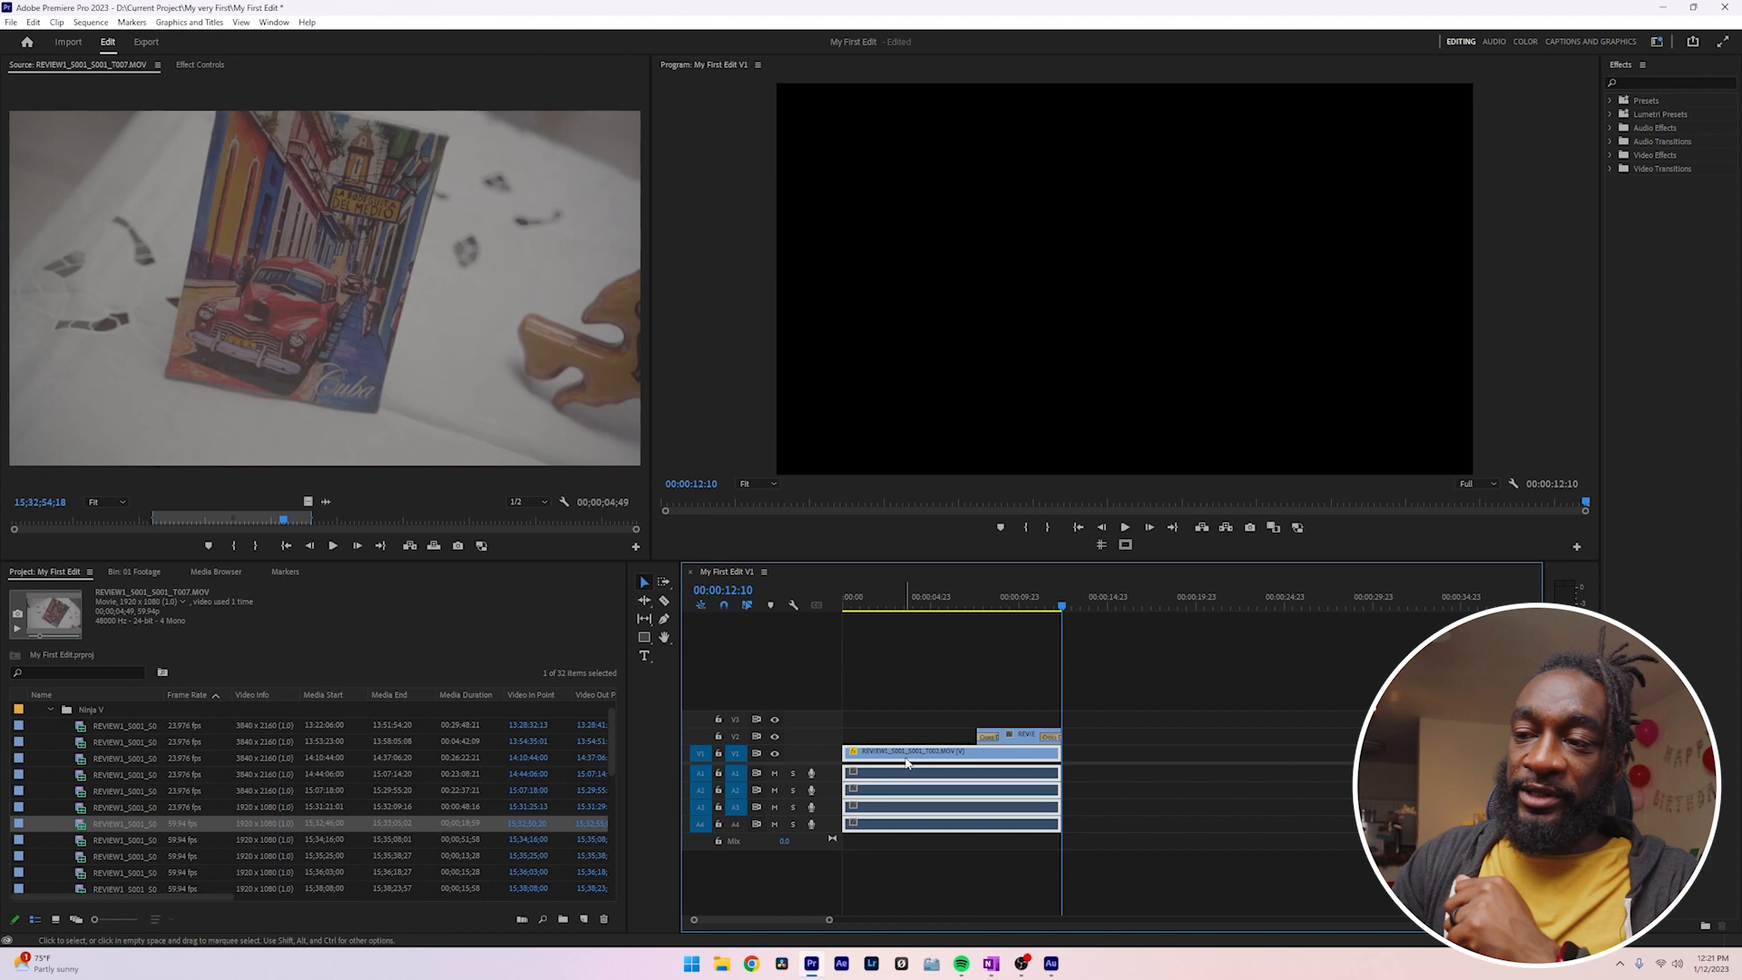
left_click(916, 600)
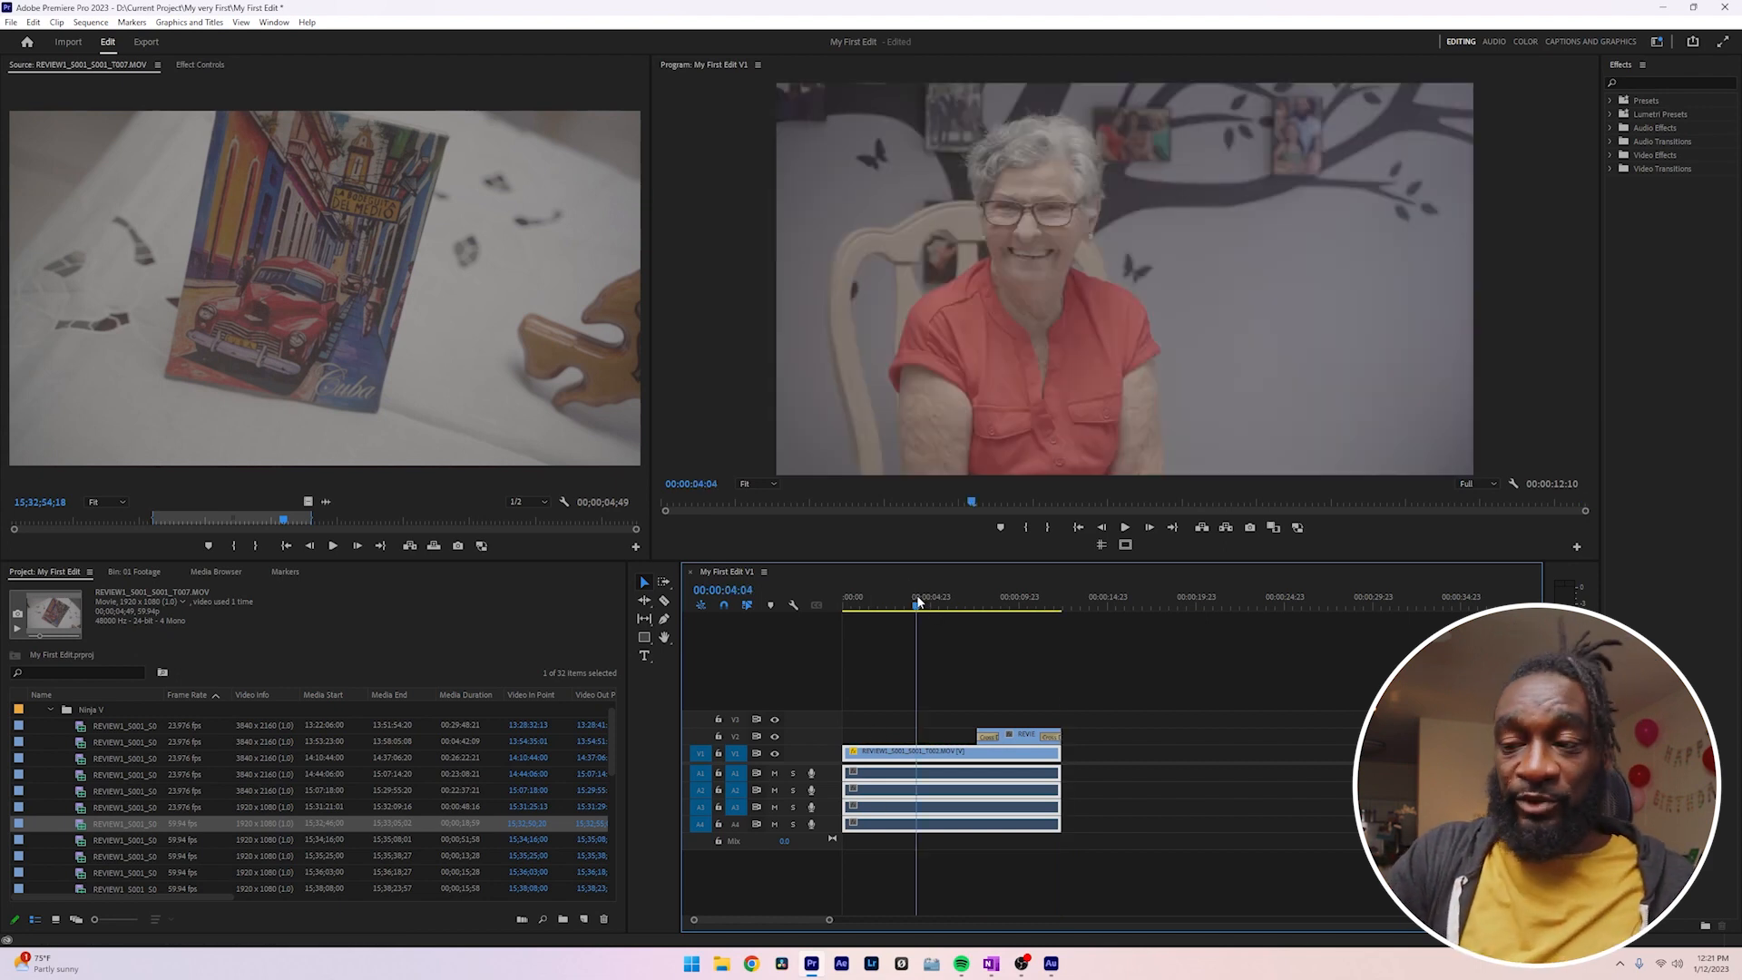
key("ctrl+k")
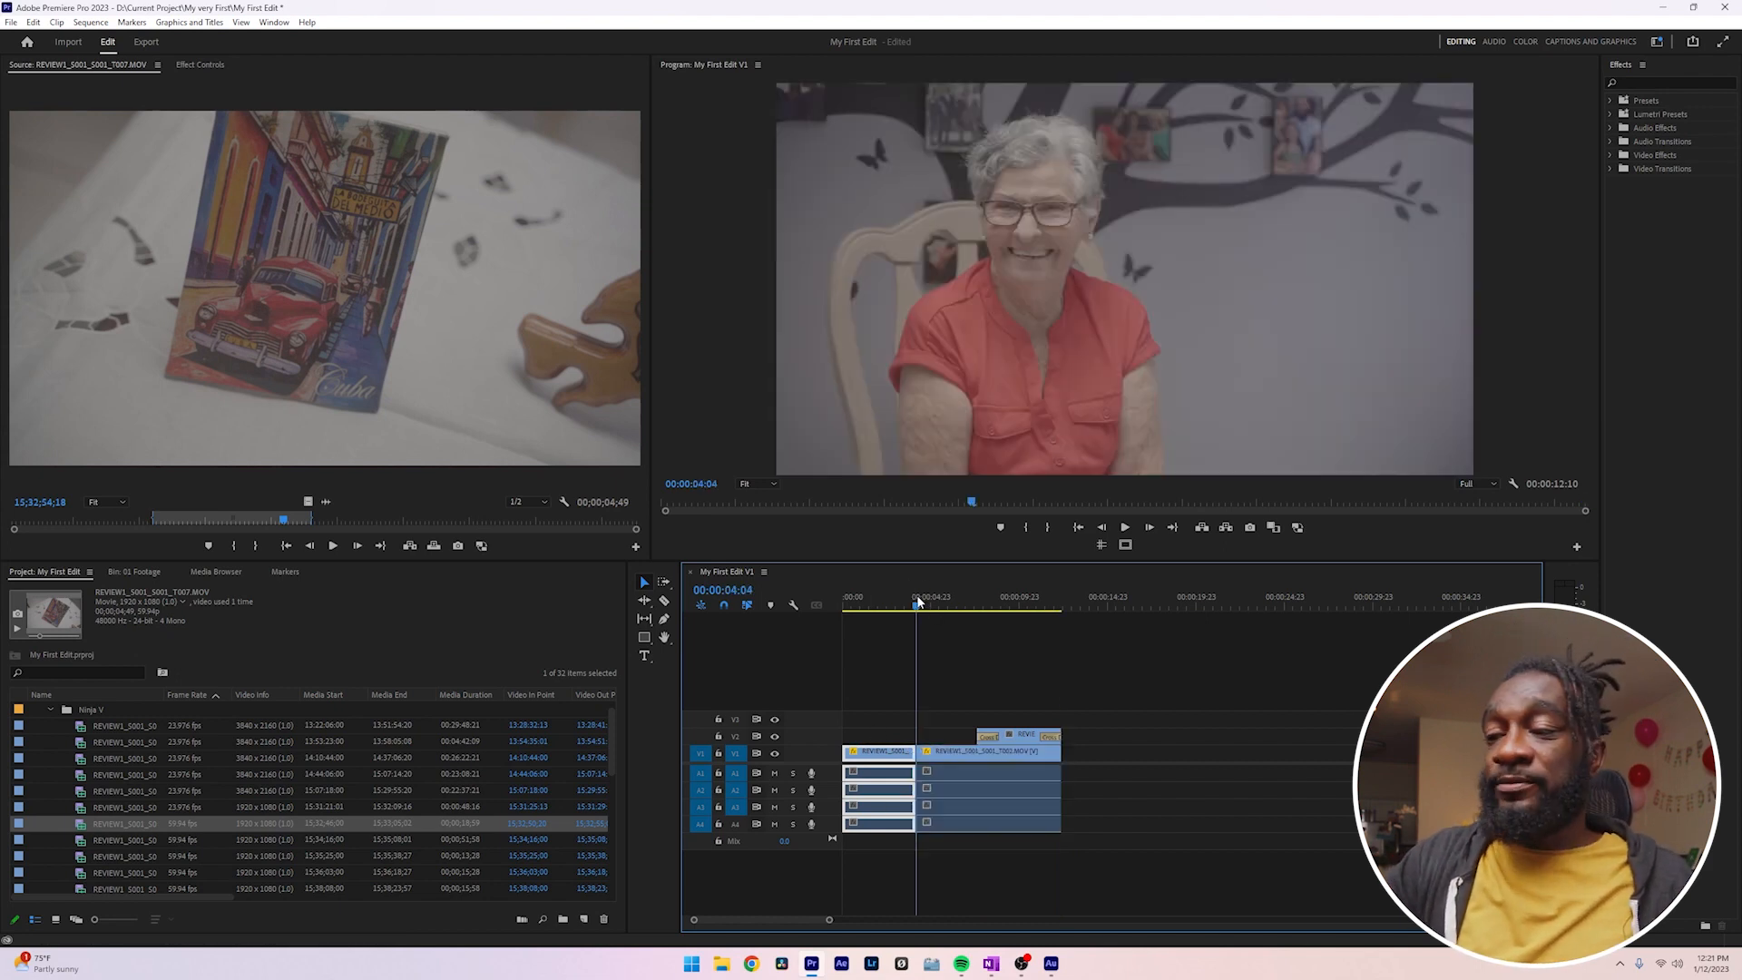
key("ctrl+z")
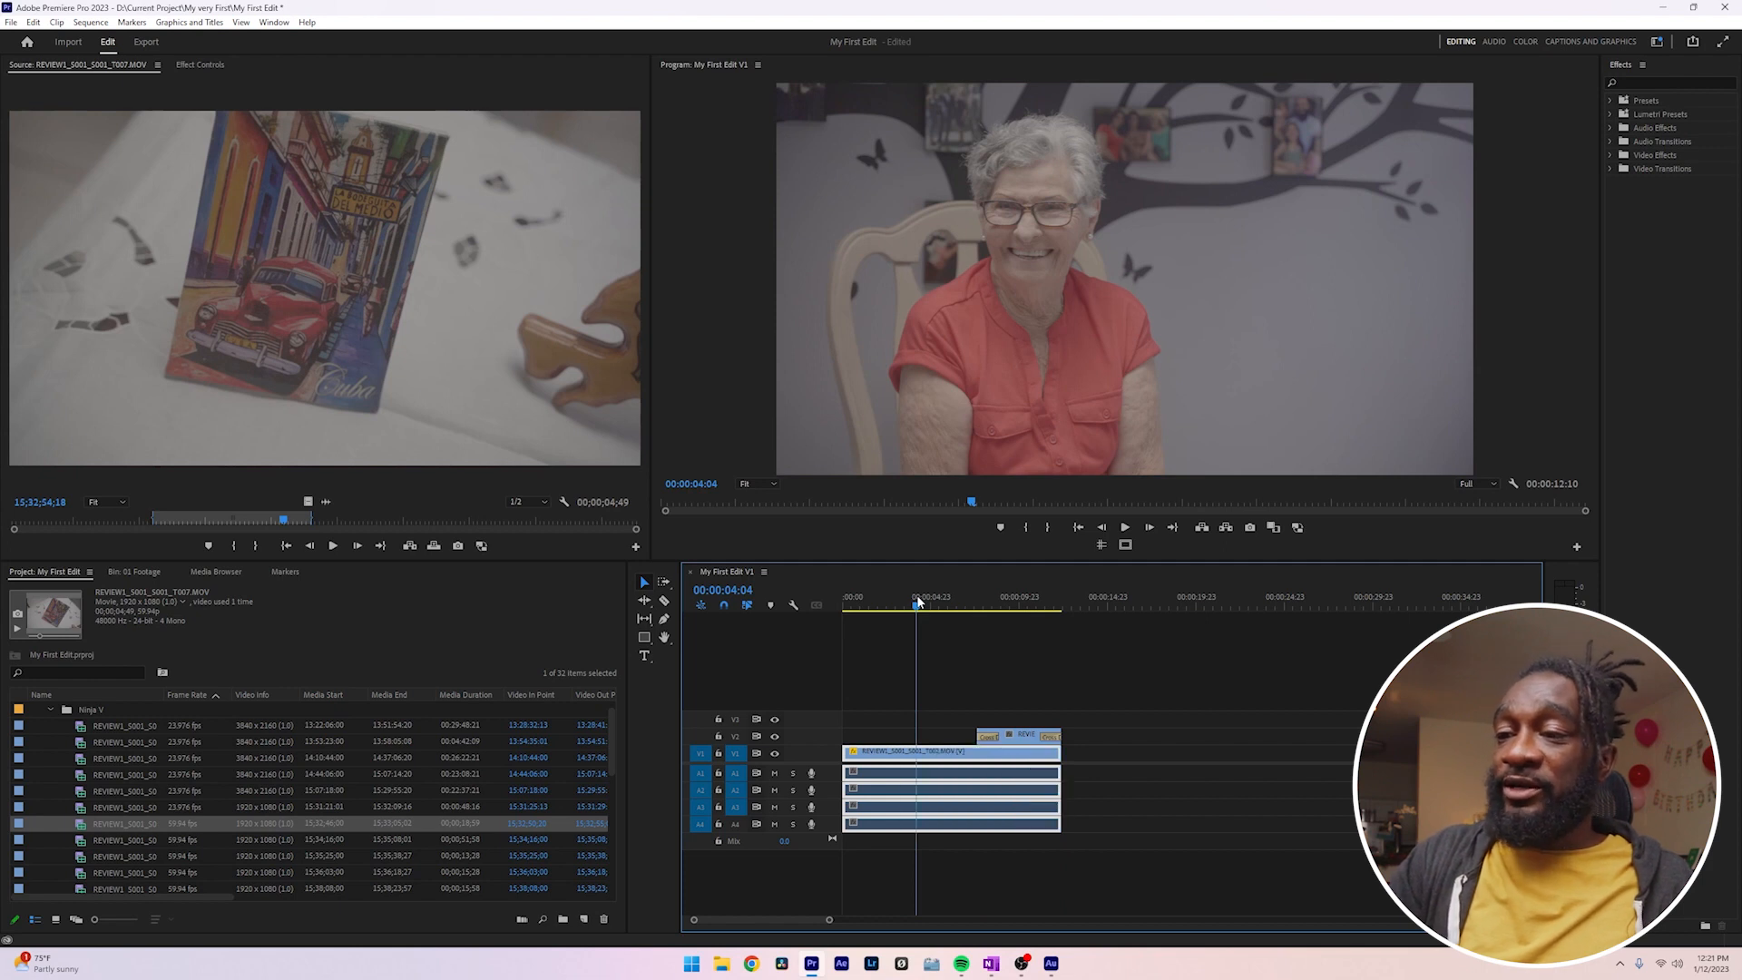
- Try cutting the interview clip on V1 with the Razor tool, undo the cut and return to the Selection tool
left_click(664, 602)
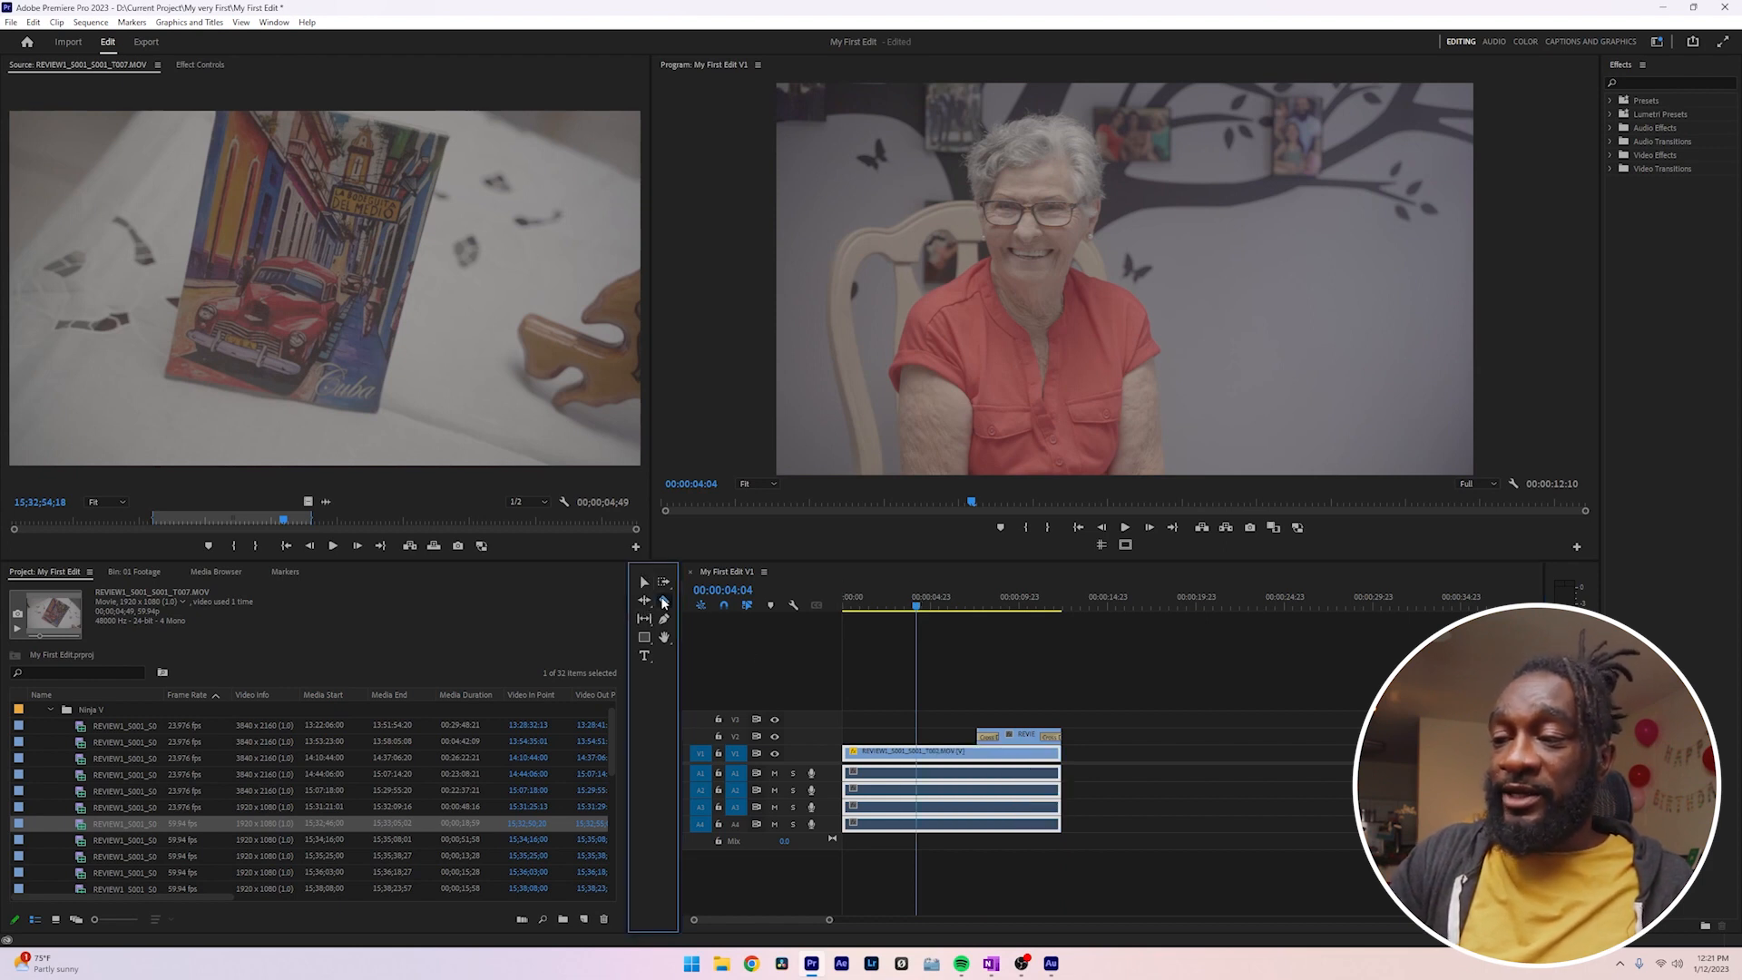
left_click(940, 753)
key("ctrl+z")
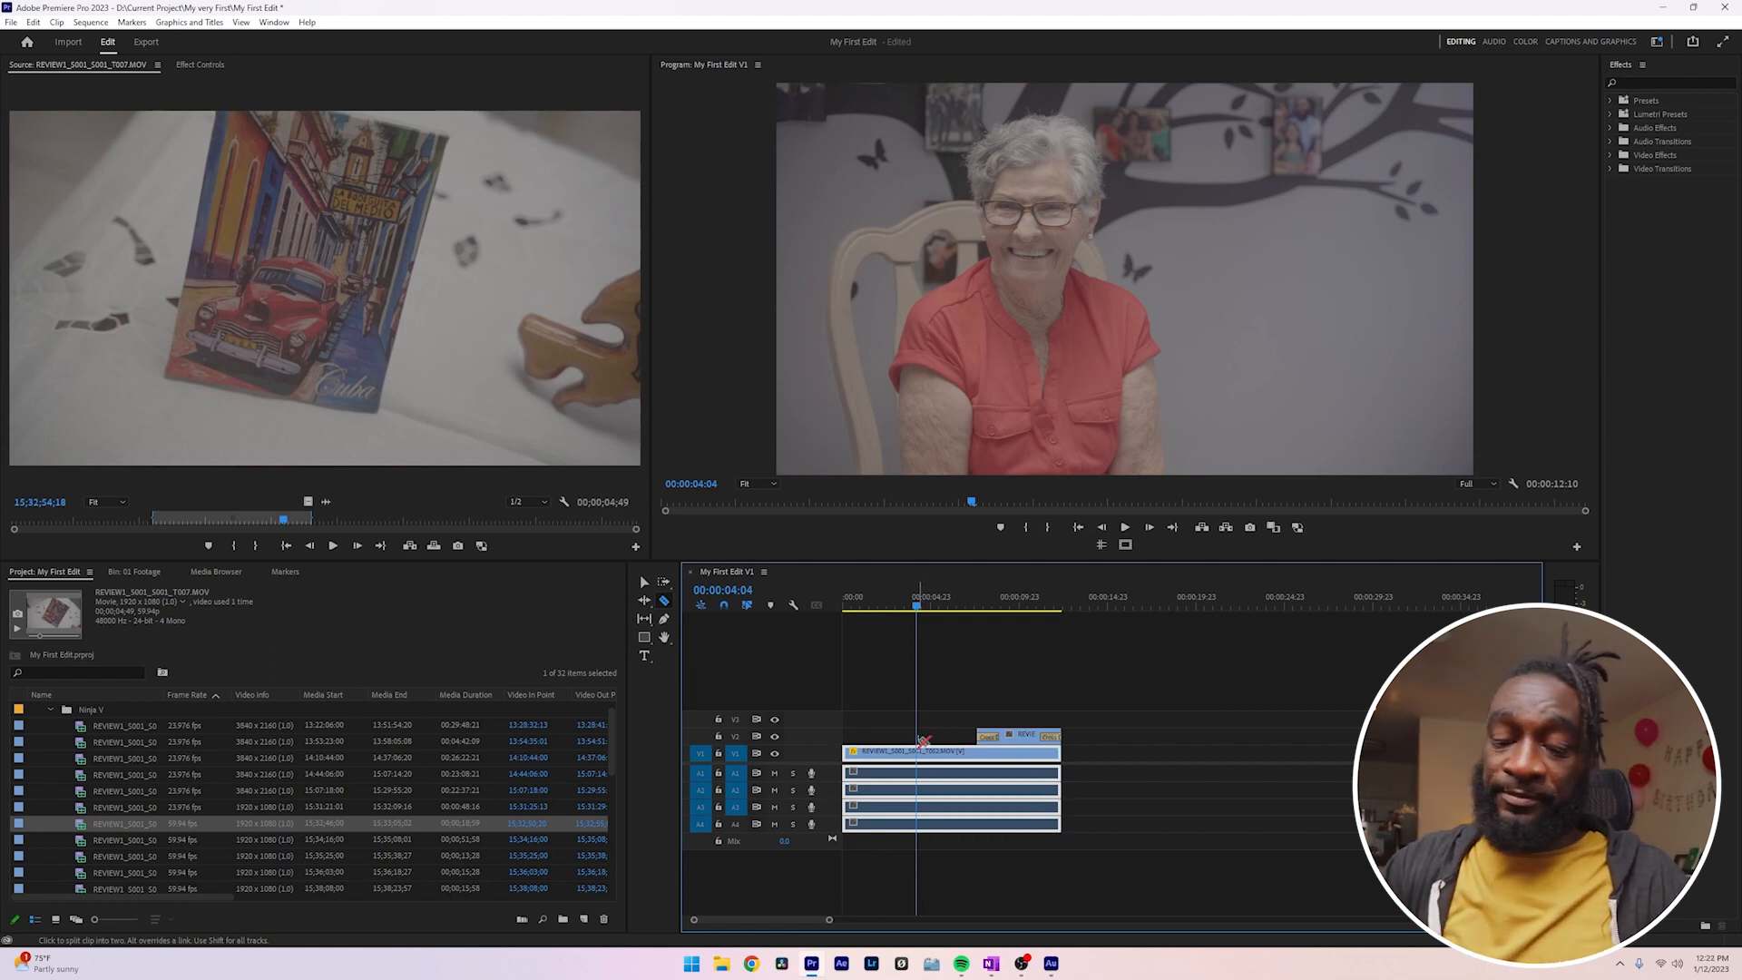
key("v")
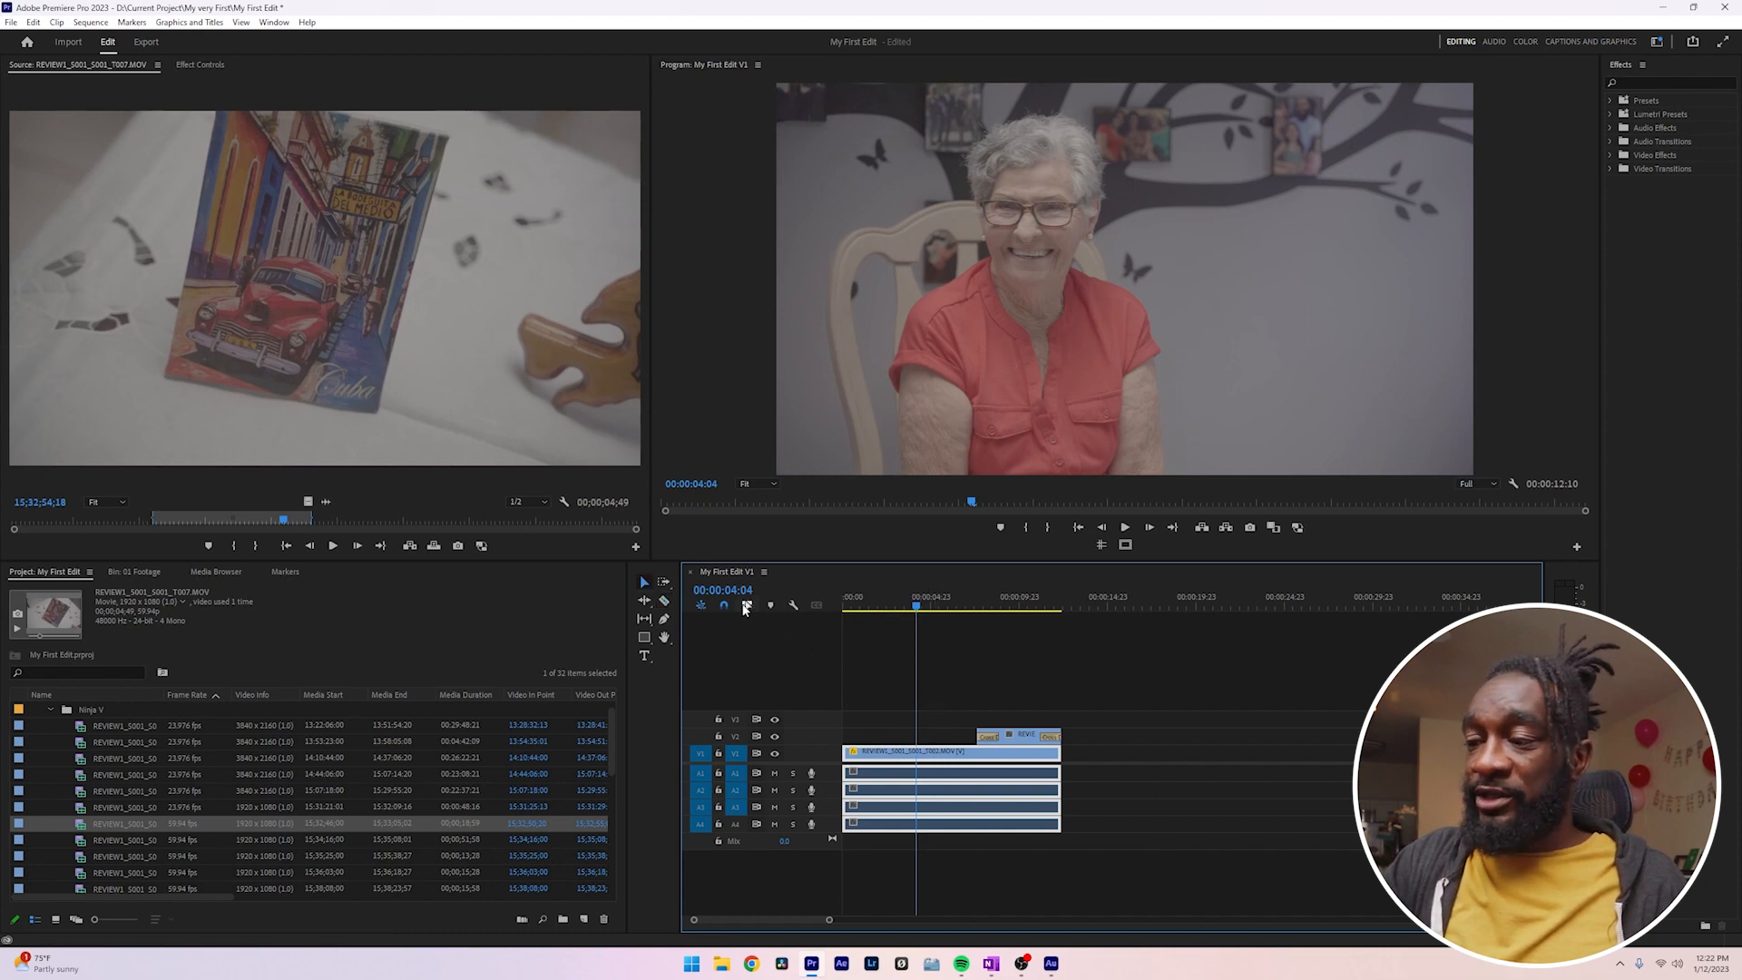
- Delete the interview's audio clips on A3 and A4 and move the T007 cutaway on V2 to start at 00:00:04:04
left_click_drag(1097, 809, 913, 839)
key("Delete")
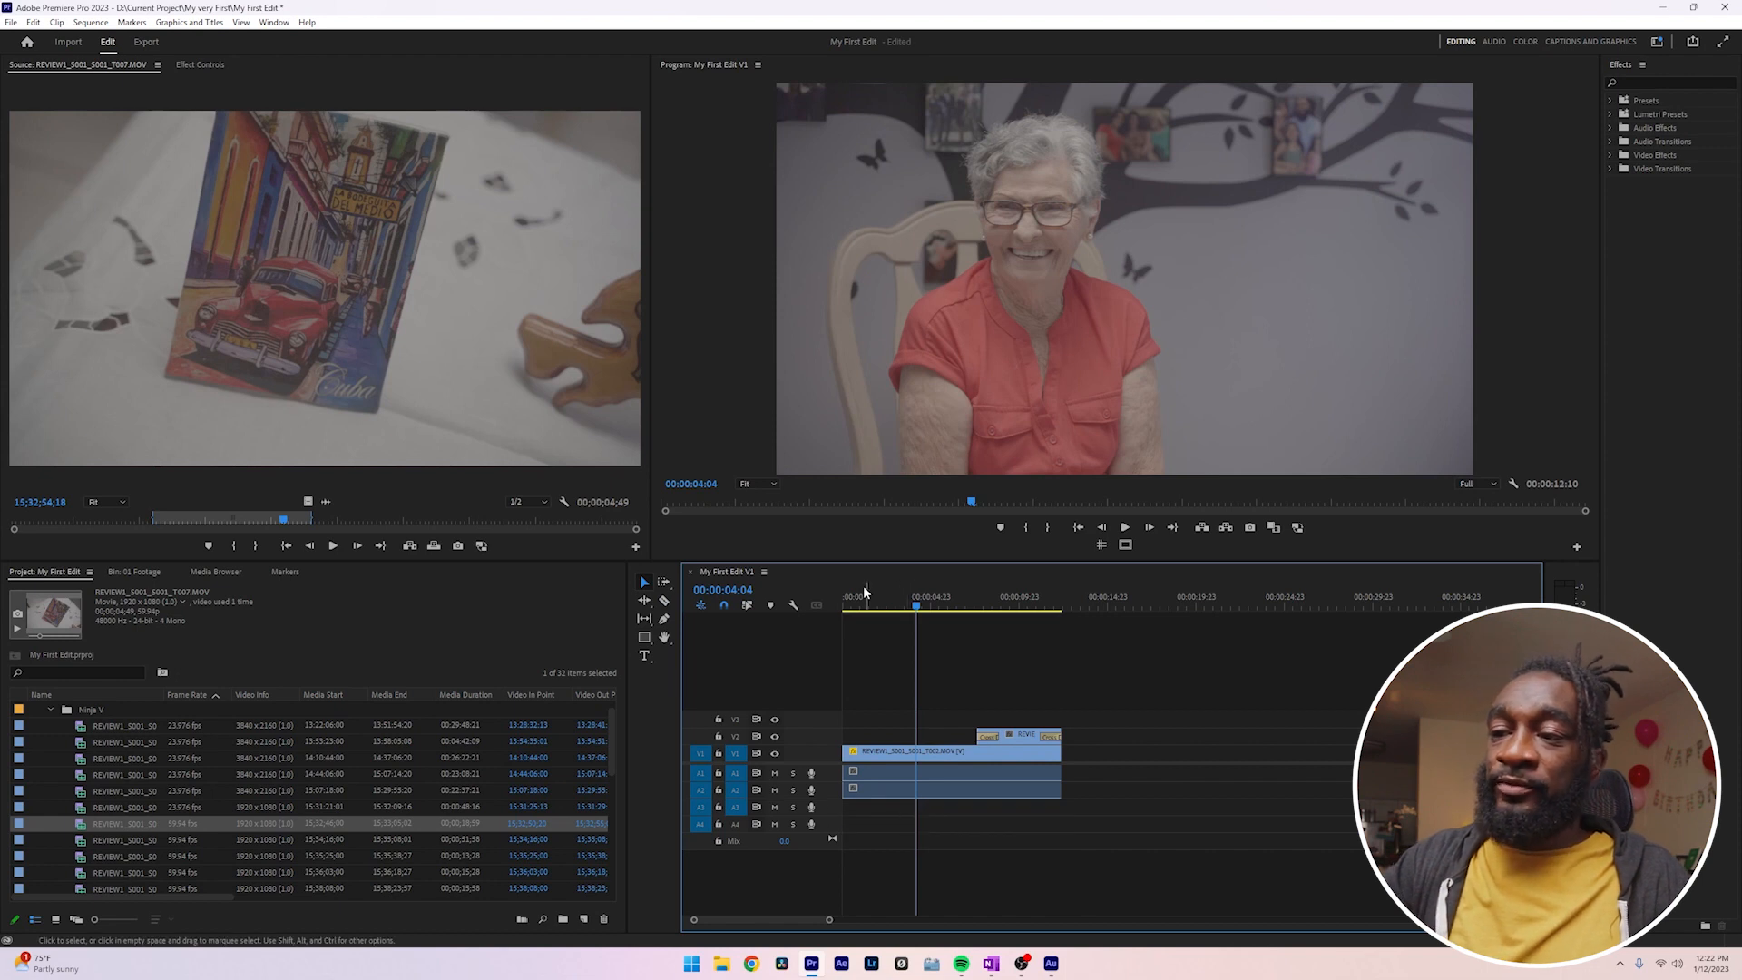
left_click(940, 754)
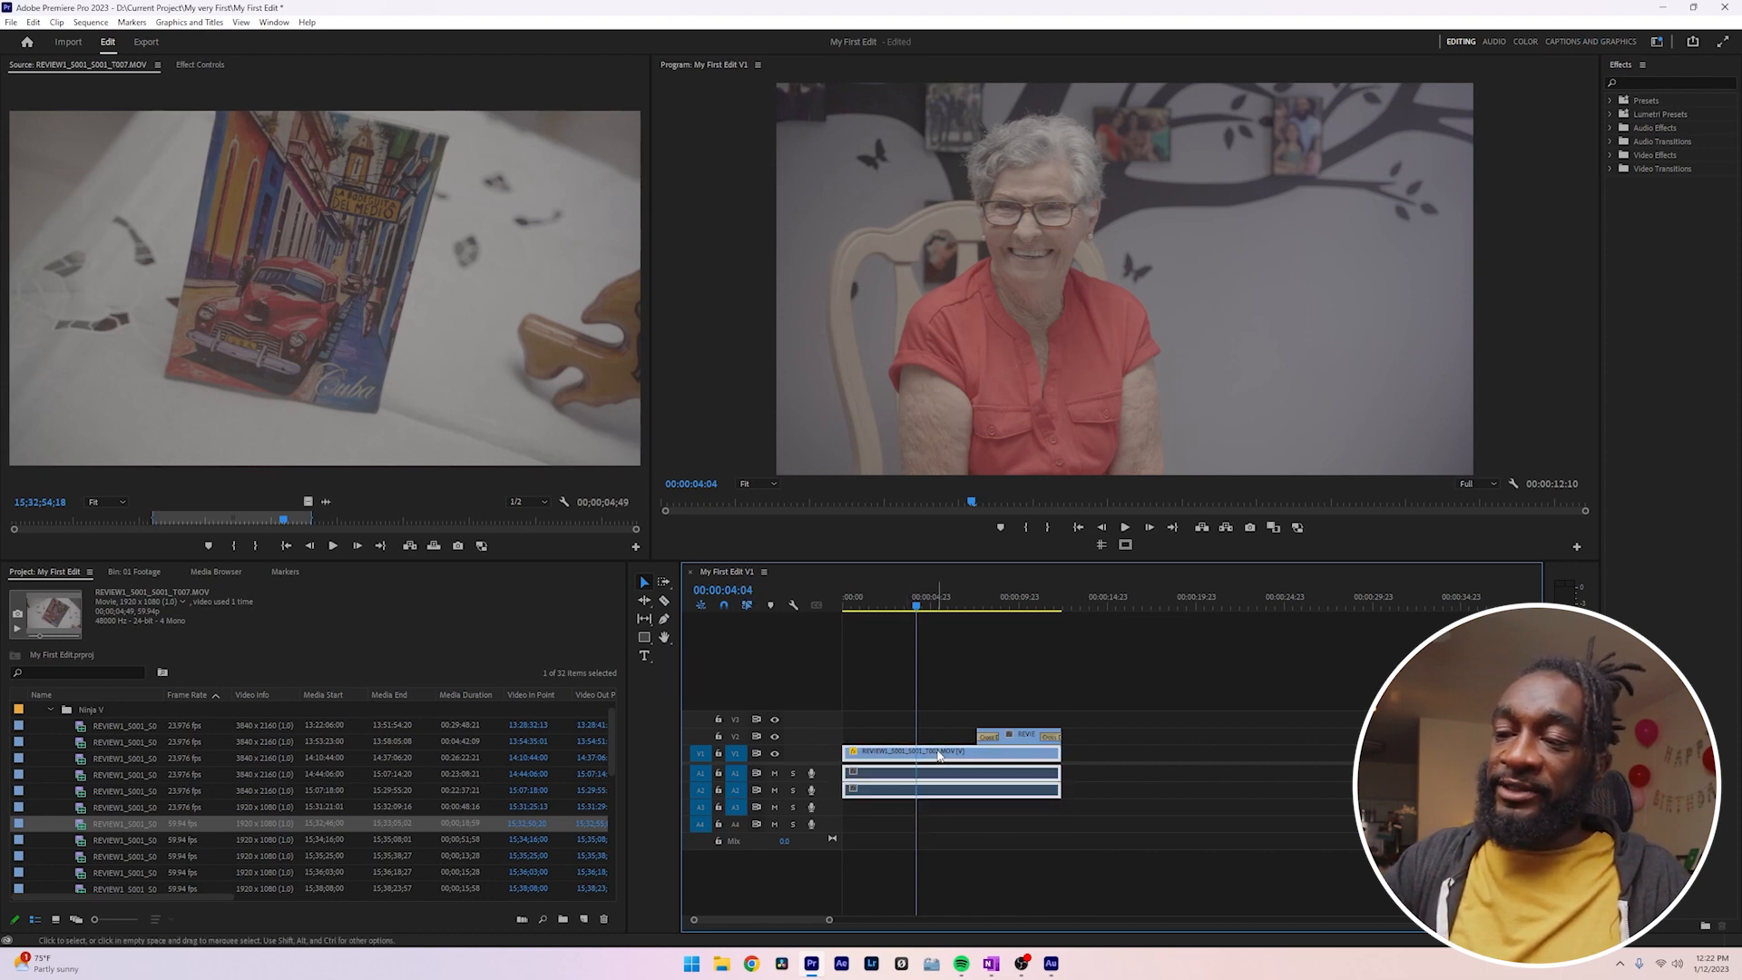
left_click(900, 717)
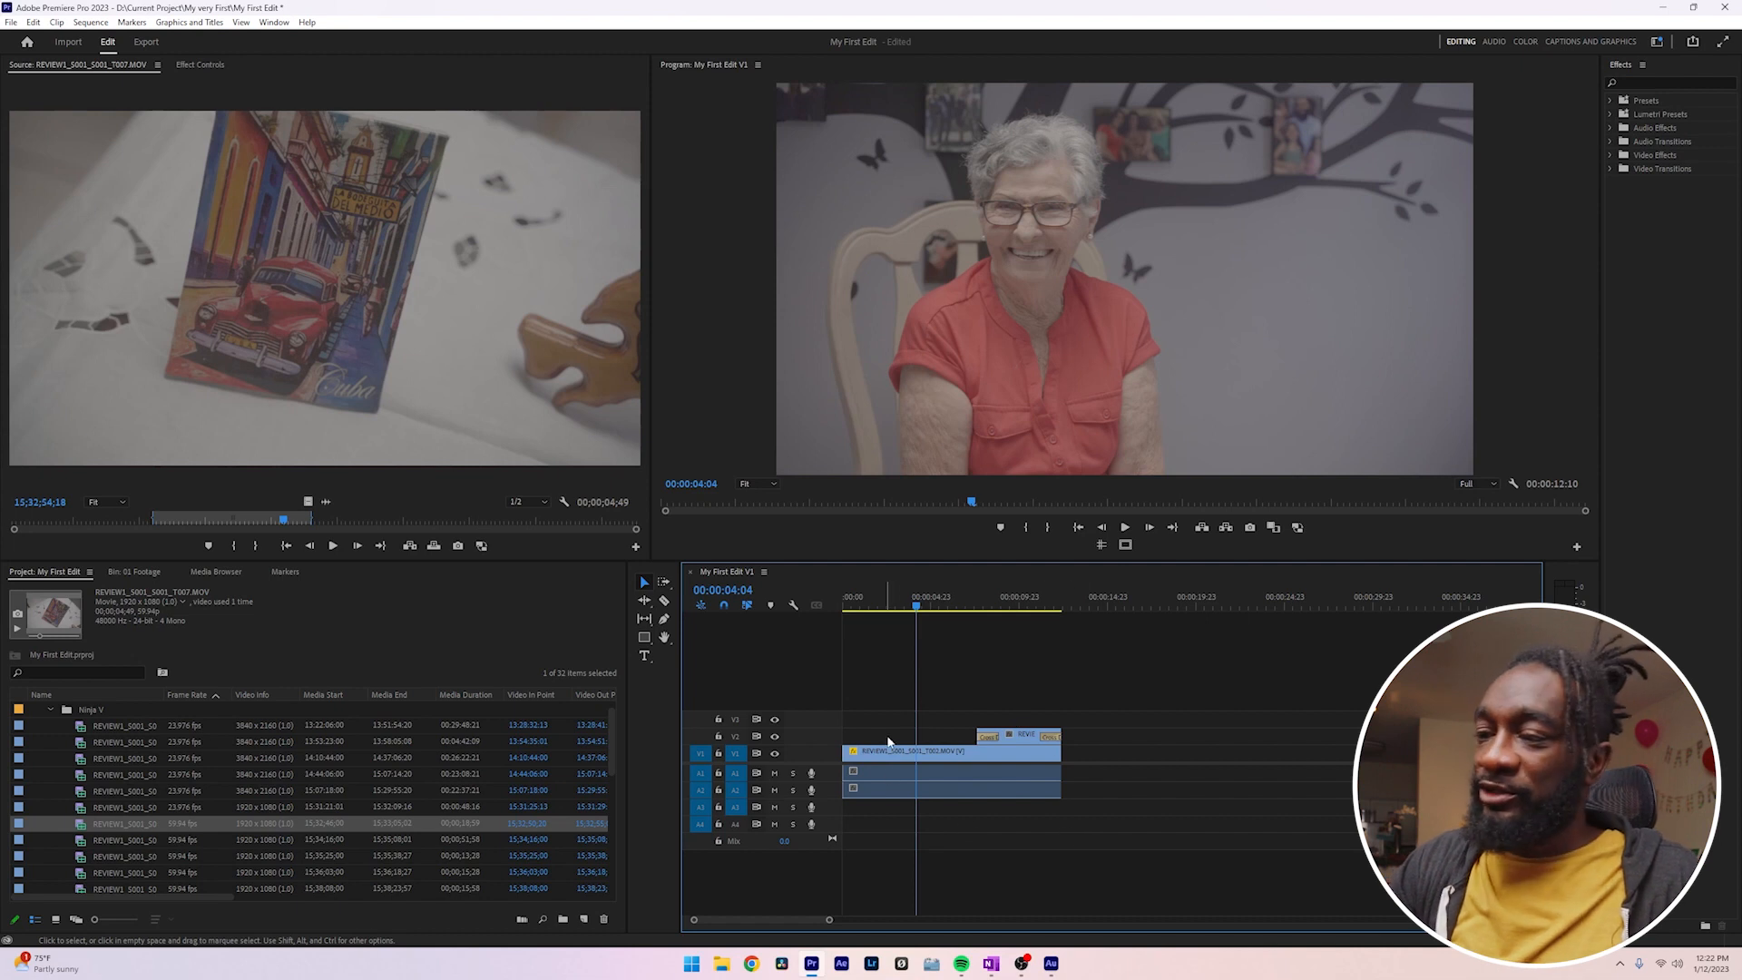
left_click_drag(1016, 739, 973, 737)
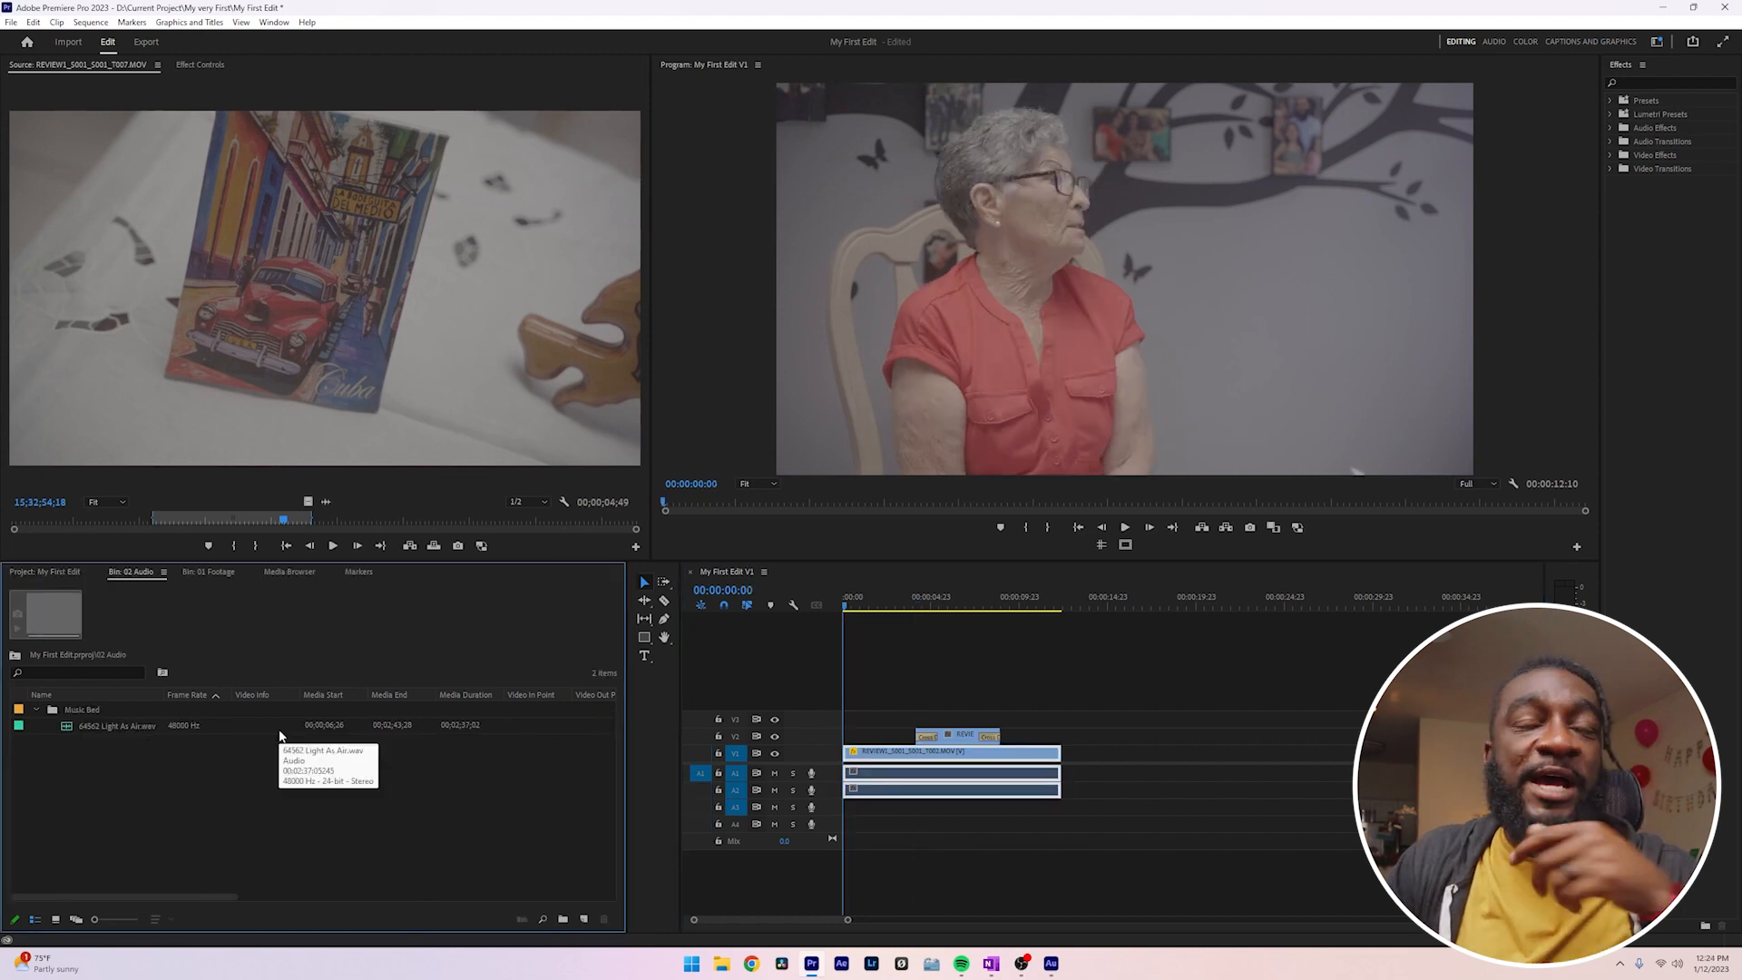
- Place the Light As Air music track on A3 at the sequence start and shift the interview and cutaway about one second later
left_click_drag(279, 735, 862, 806)
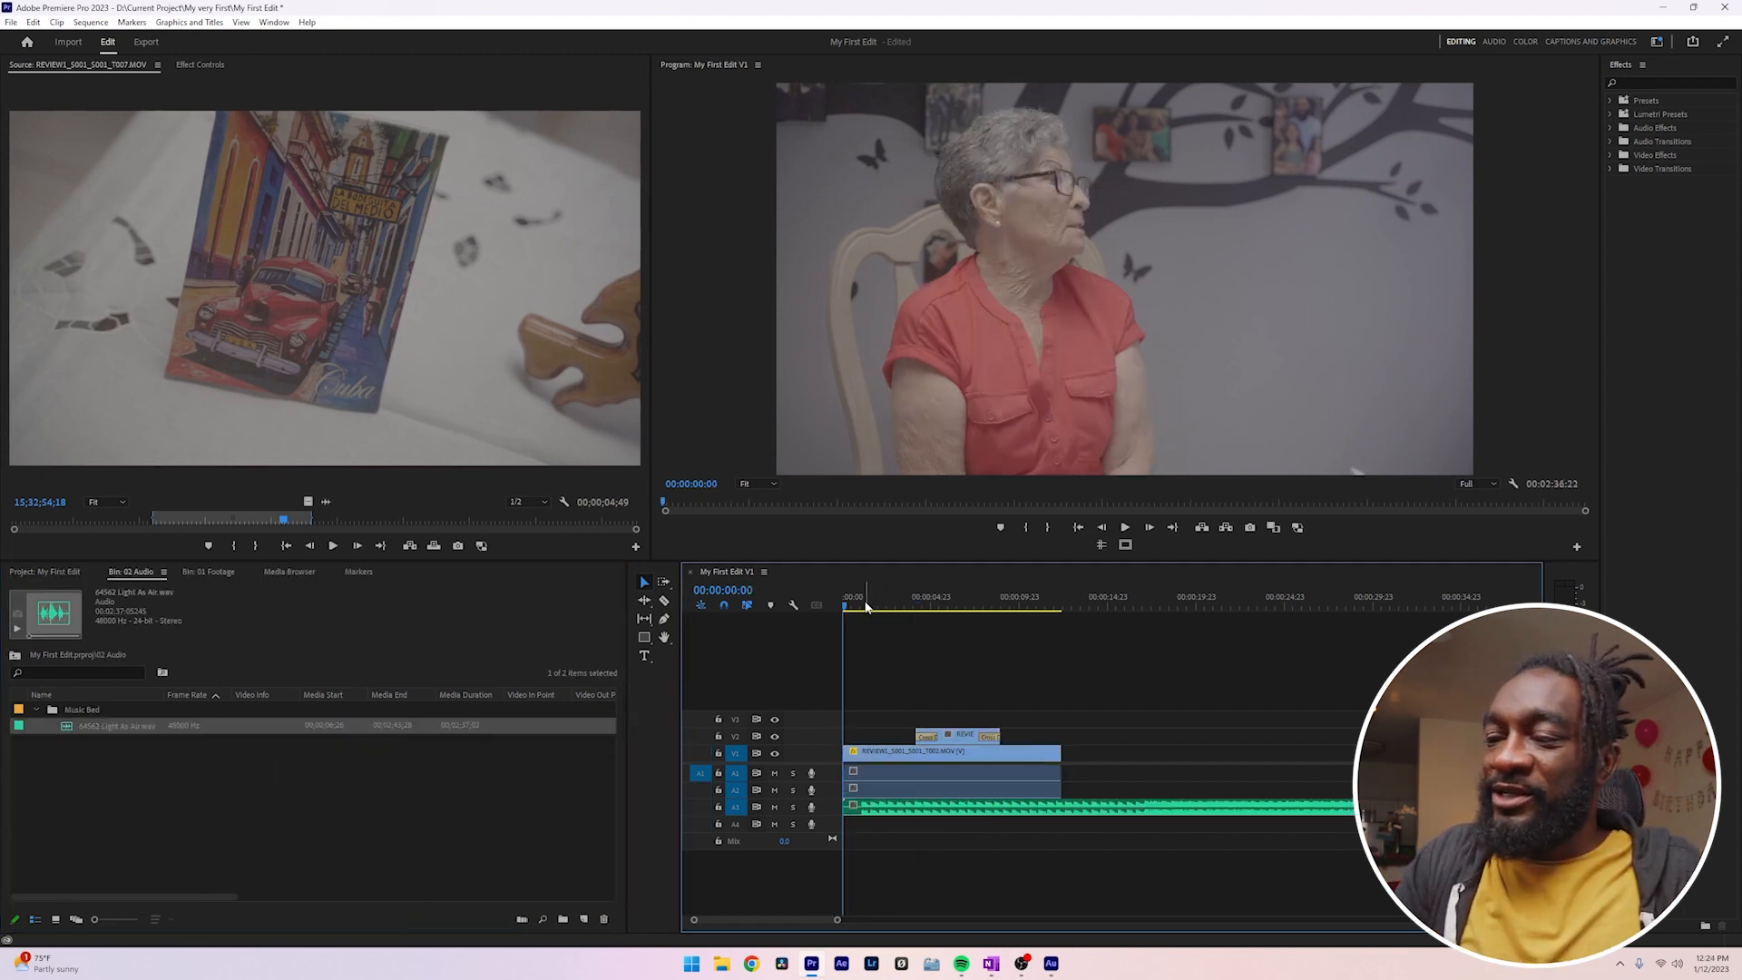
left_click(857, 605)
left_click_drag(857, 604, 862, 604)
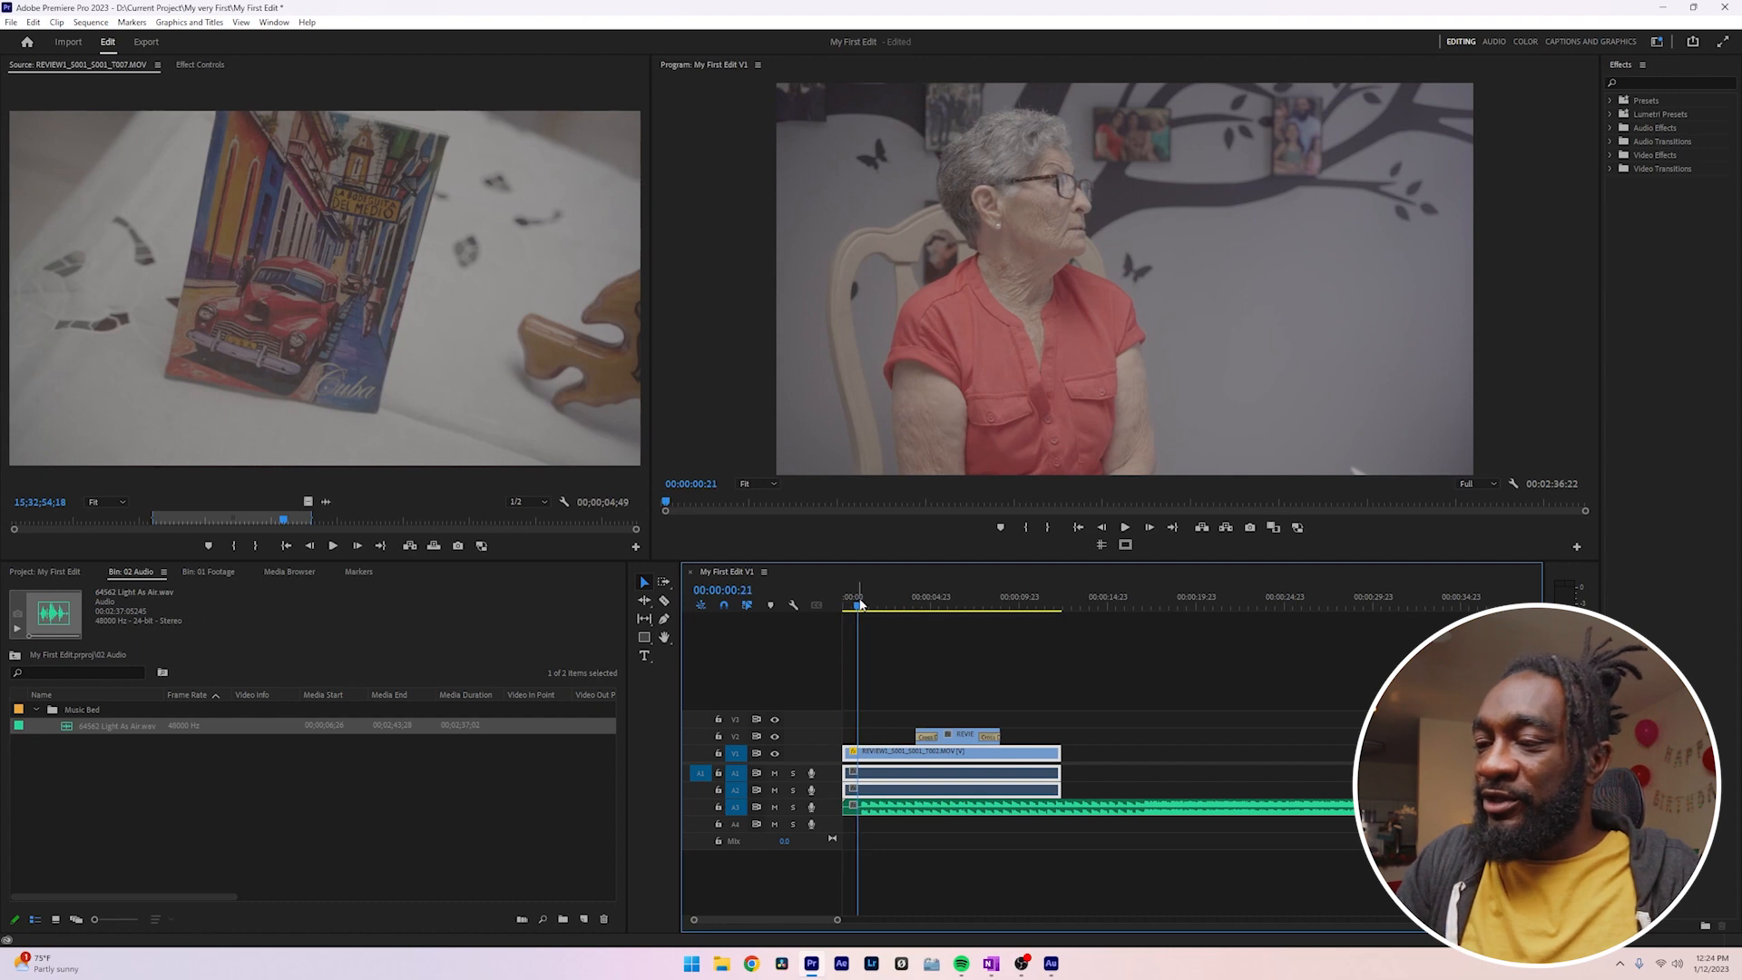
left_click_drag(906, 695, 968, 785)
left_click_drag(857, 754, 902, 755)
- Apply the default transitions to the start of the interview clip's video and audio
right_click(870, 751)
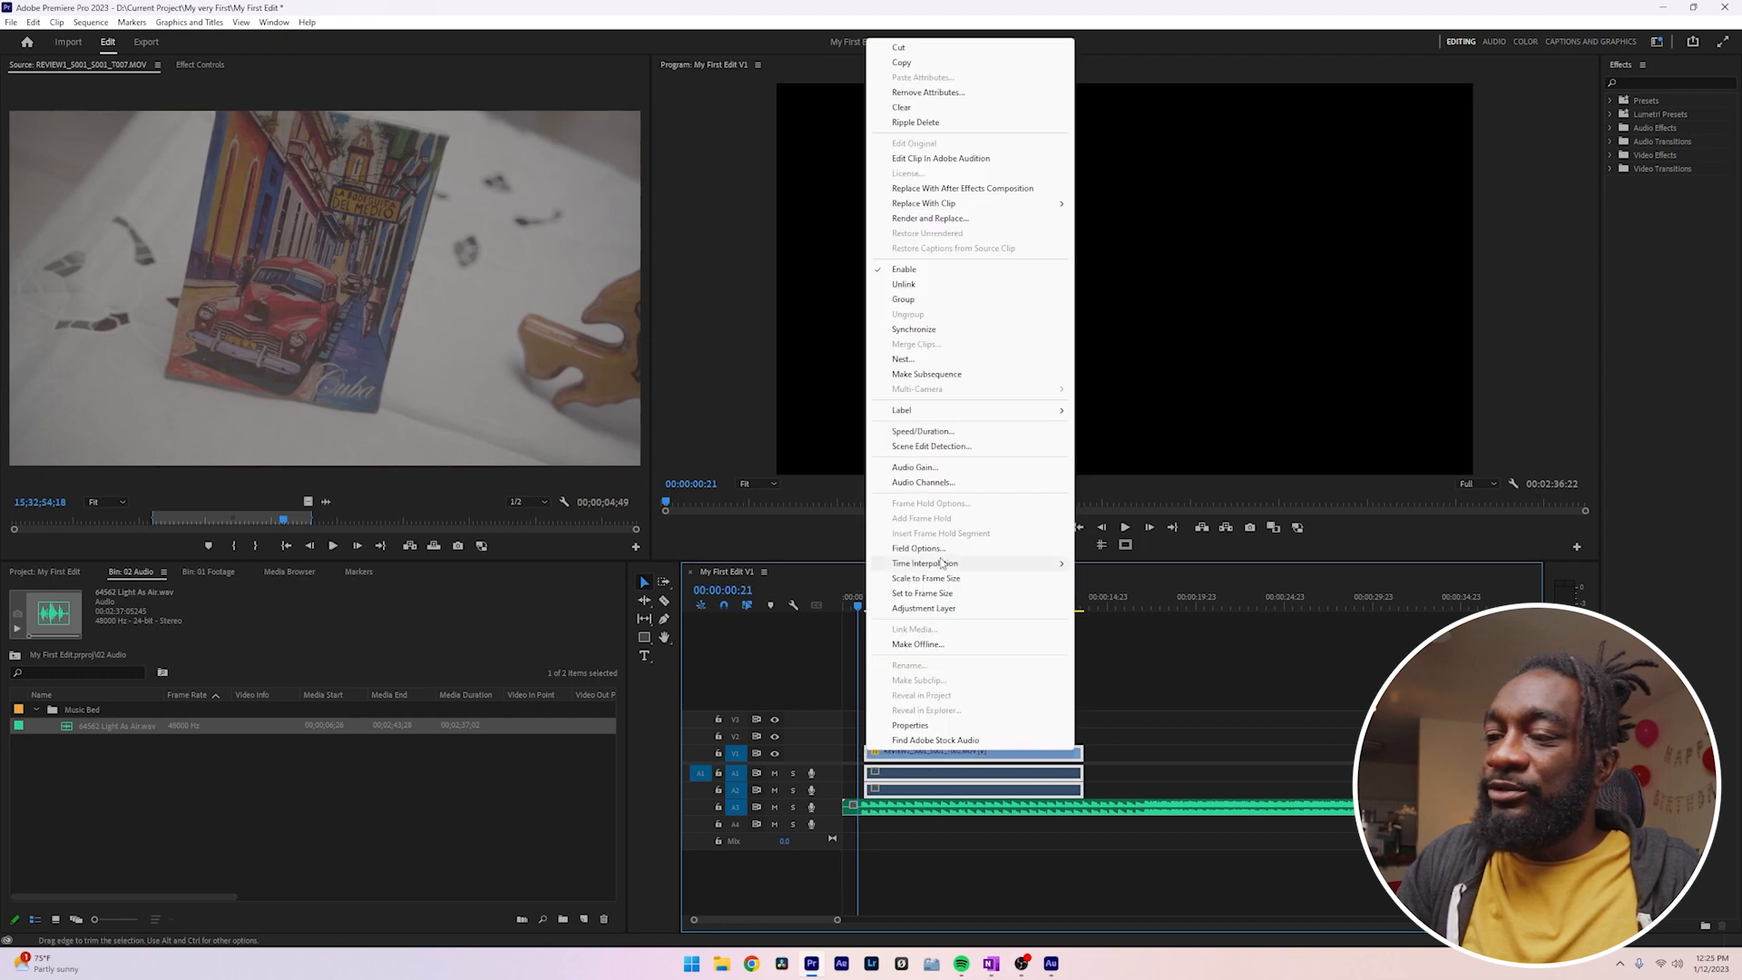
left_click(833, 678)
right_click(869, 753)
left_click(853, 705)
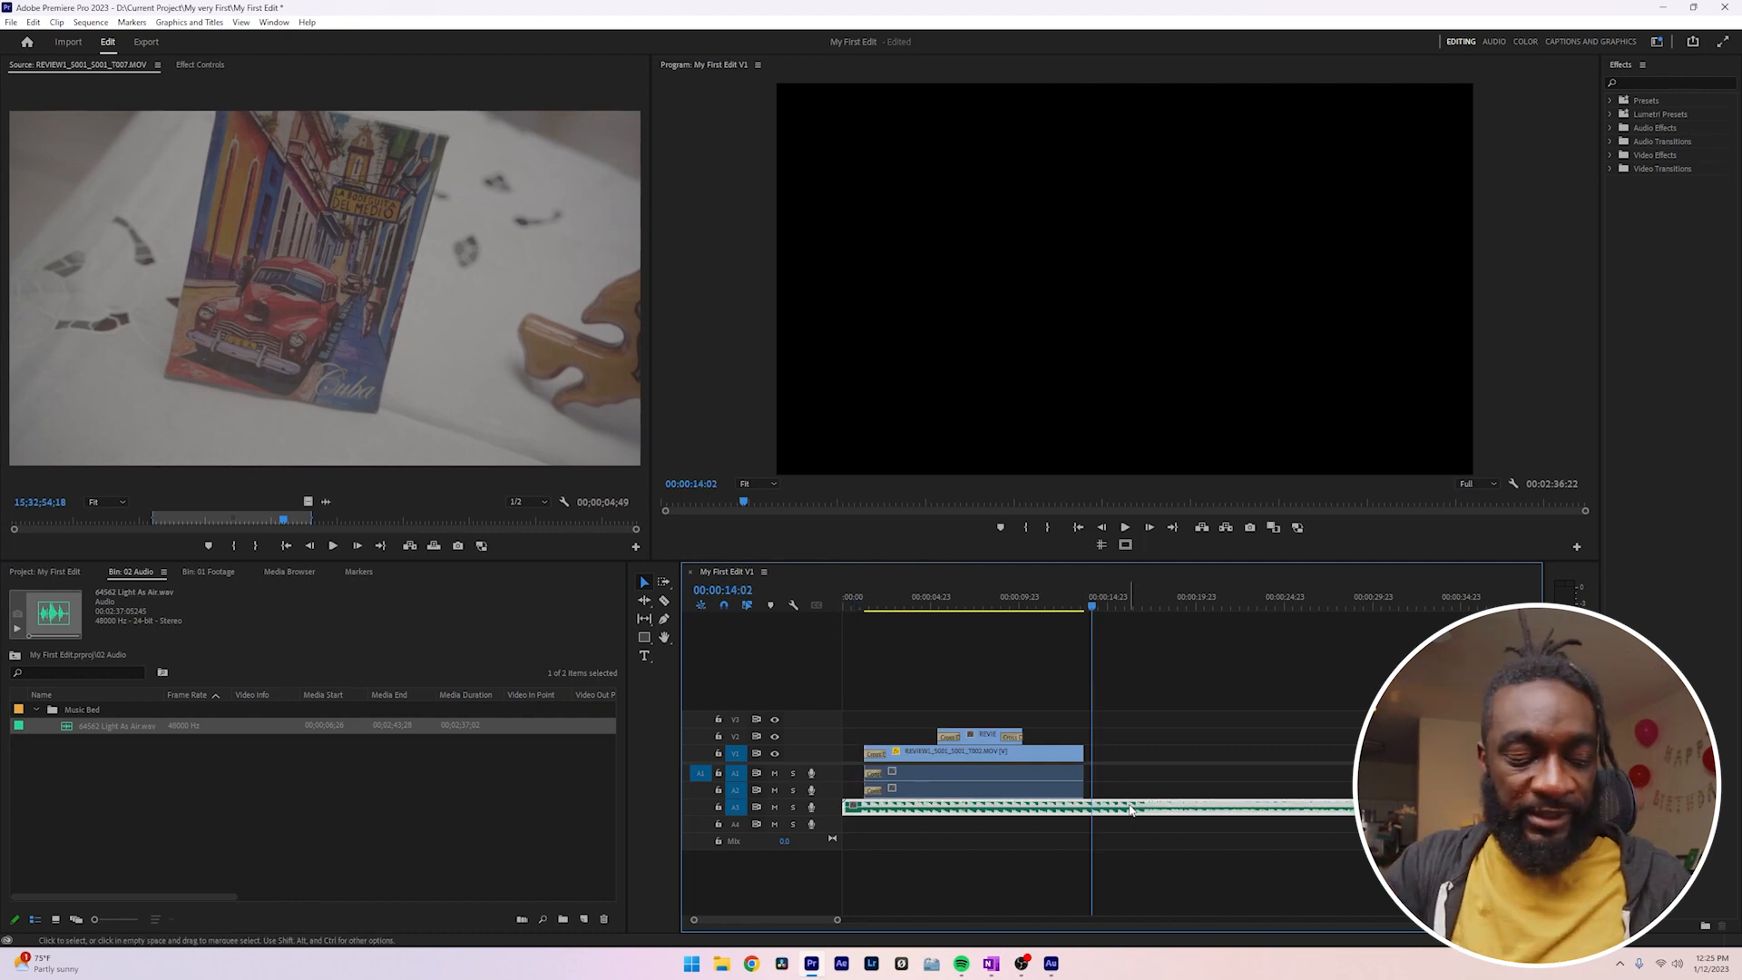
- Split the music on A3 at 00:00:14:02 and delete the part after the cut
key("ctrl+k")
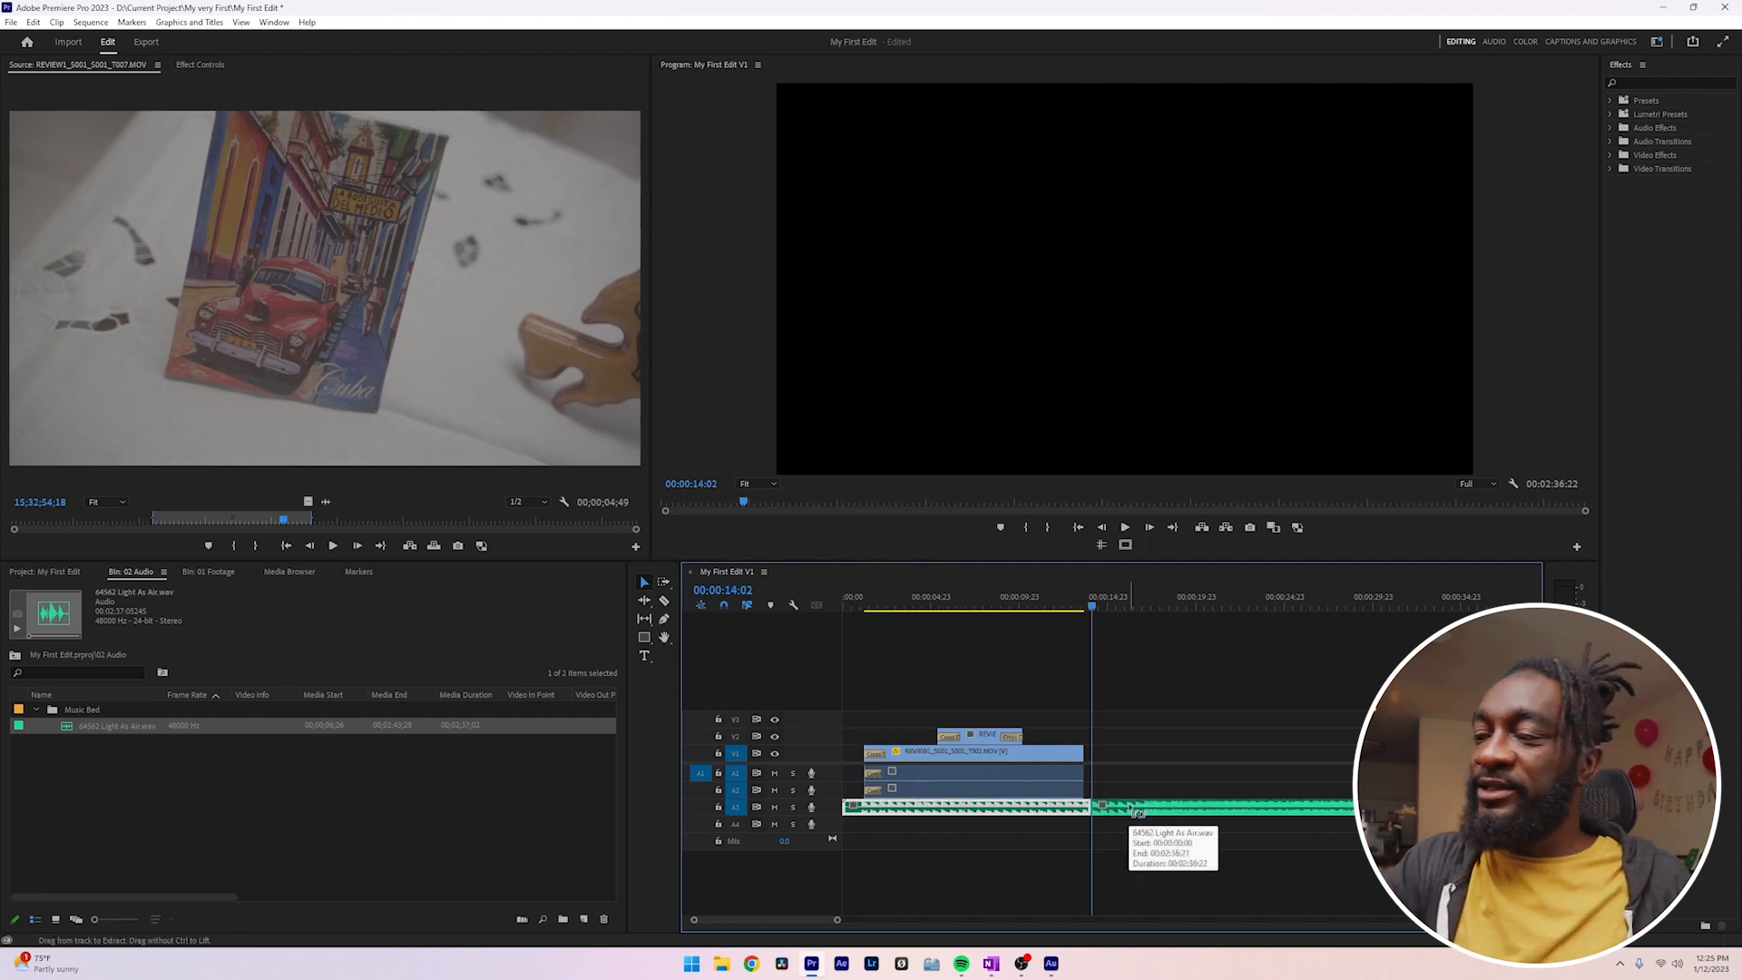
left_click(1132, 807)
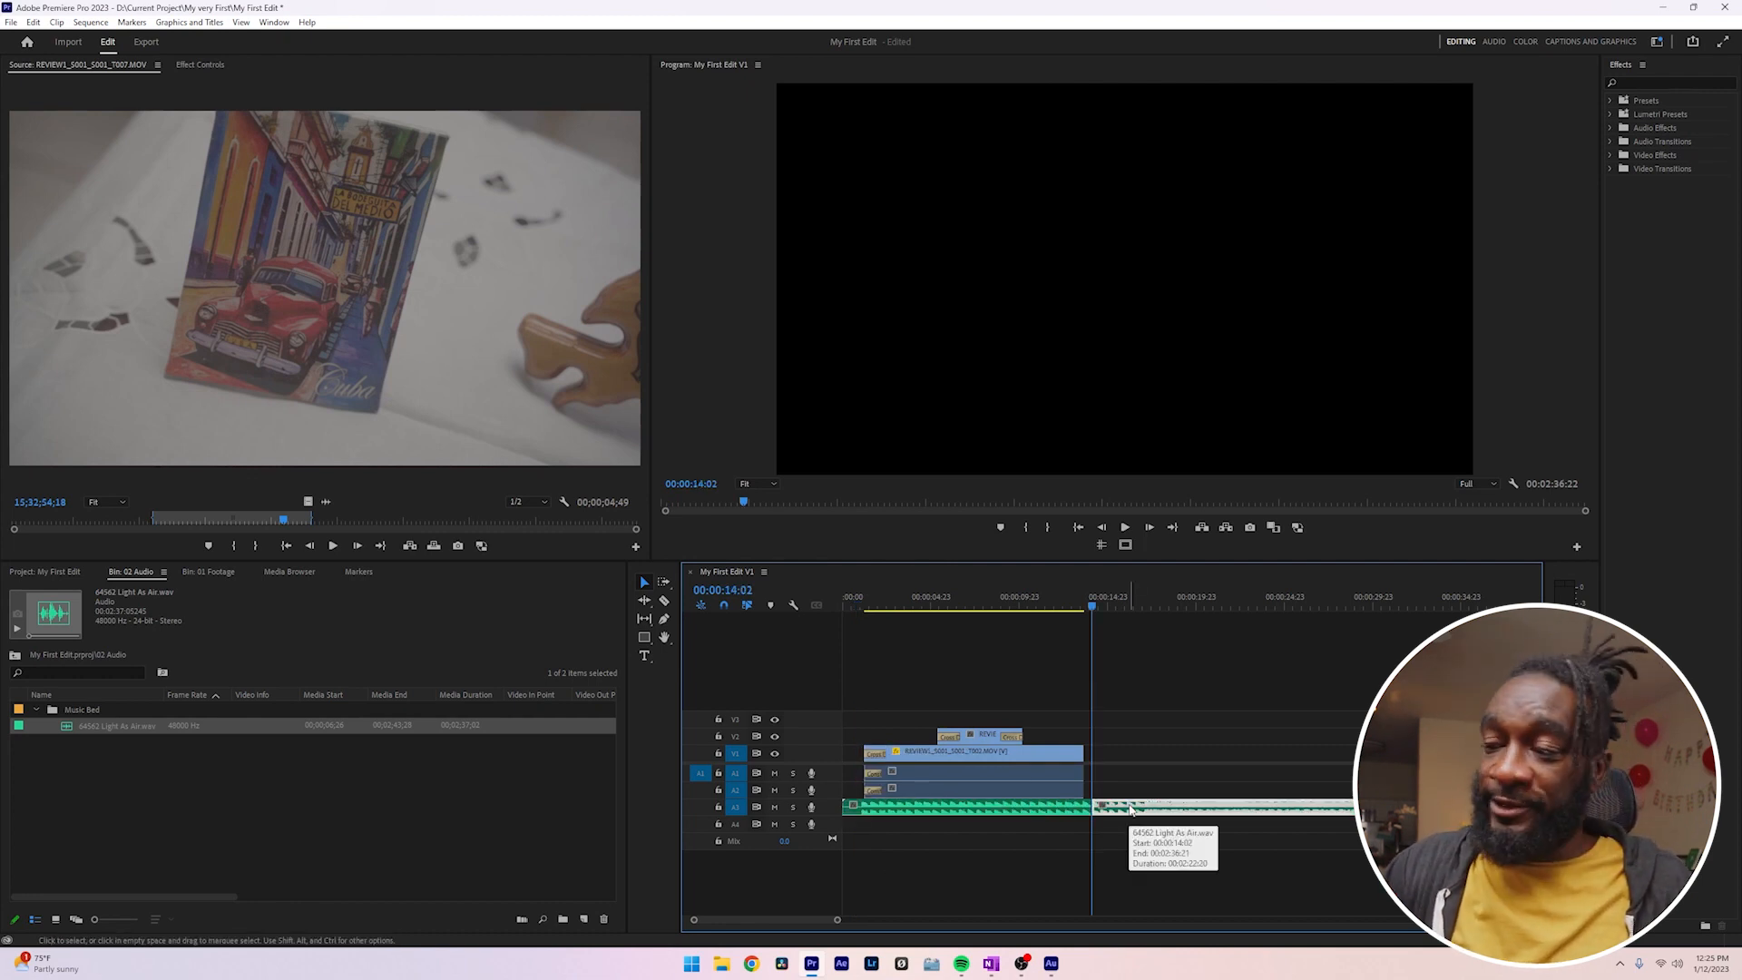
key("Delete")
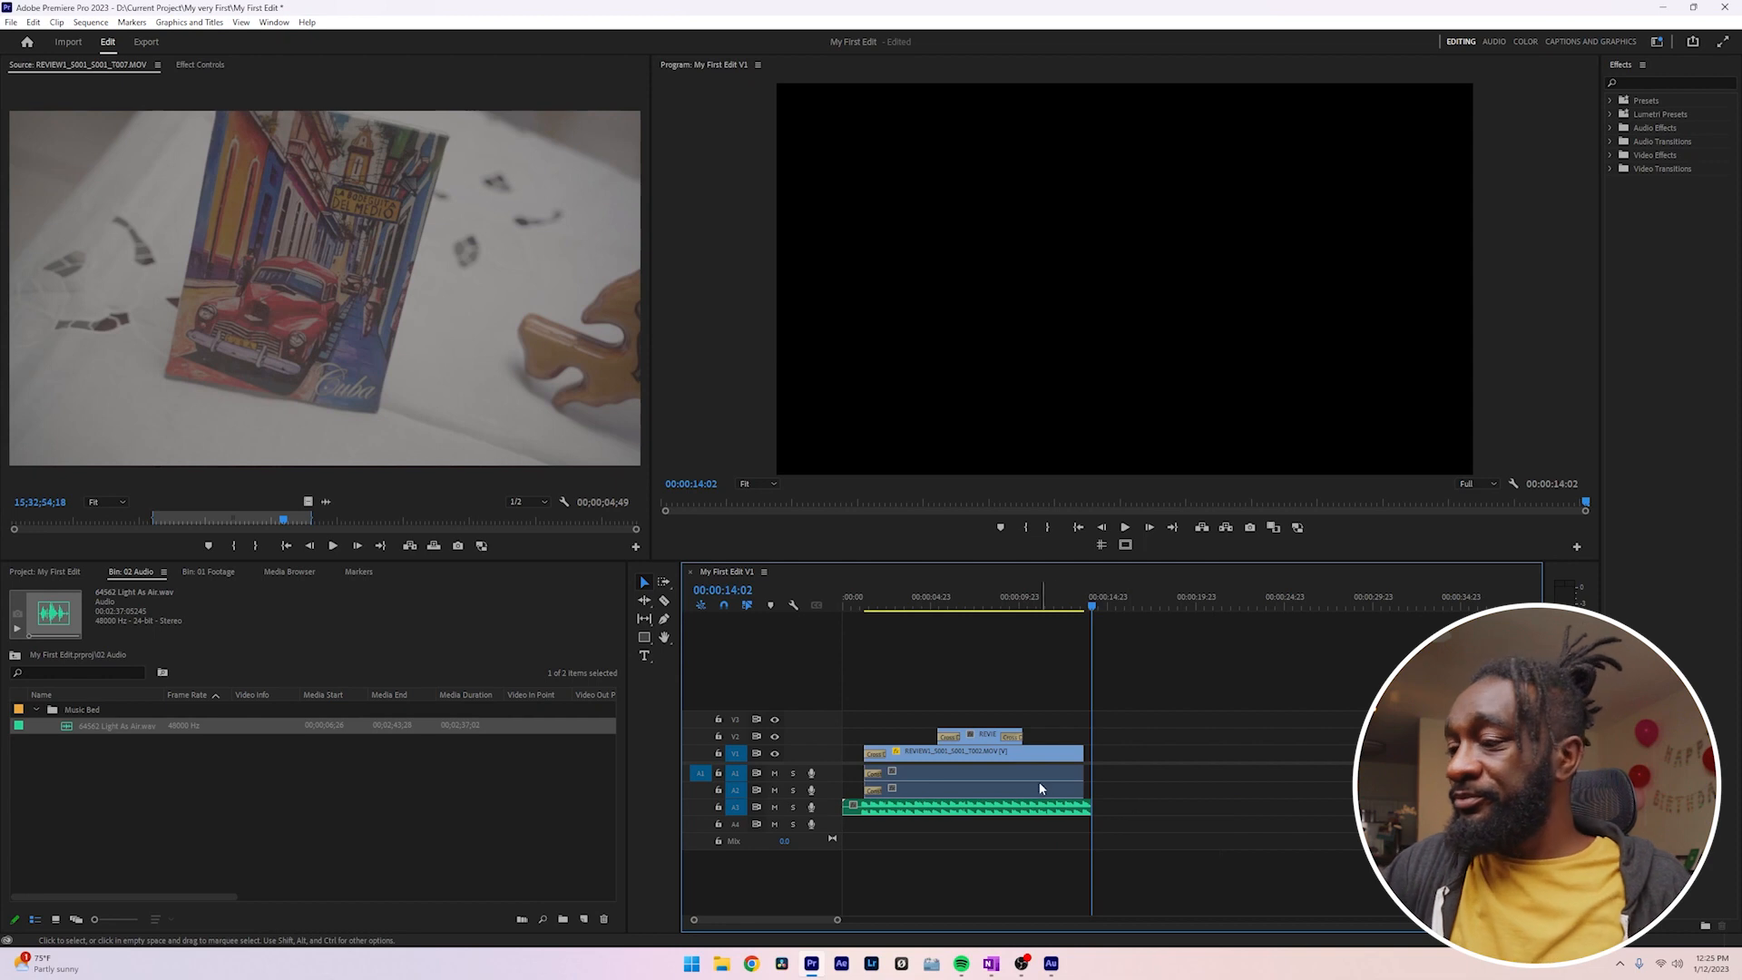
- Apply the default transition to both ends of the A3 music clip and to the end of the interview's video and audio
right_click(1086, 806)
left_click(1211, 915)
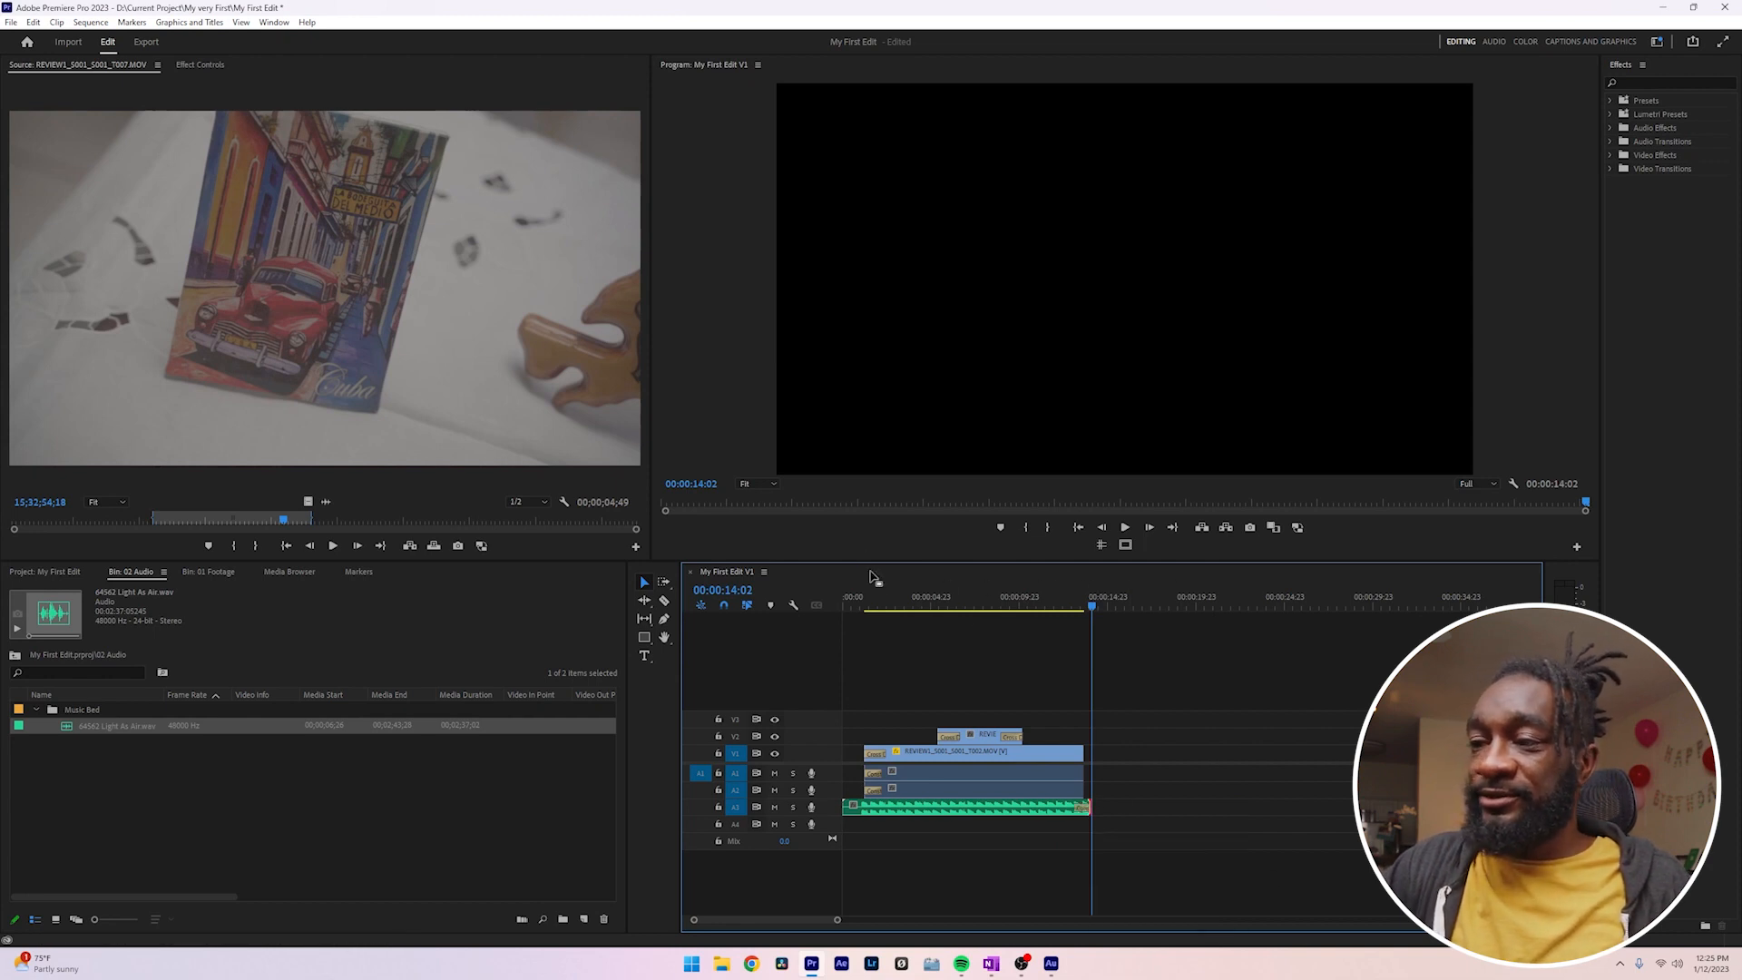
left_click(892, 599)
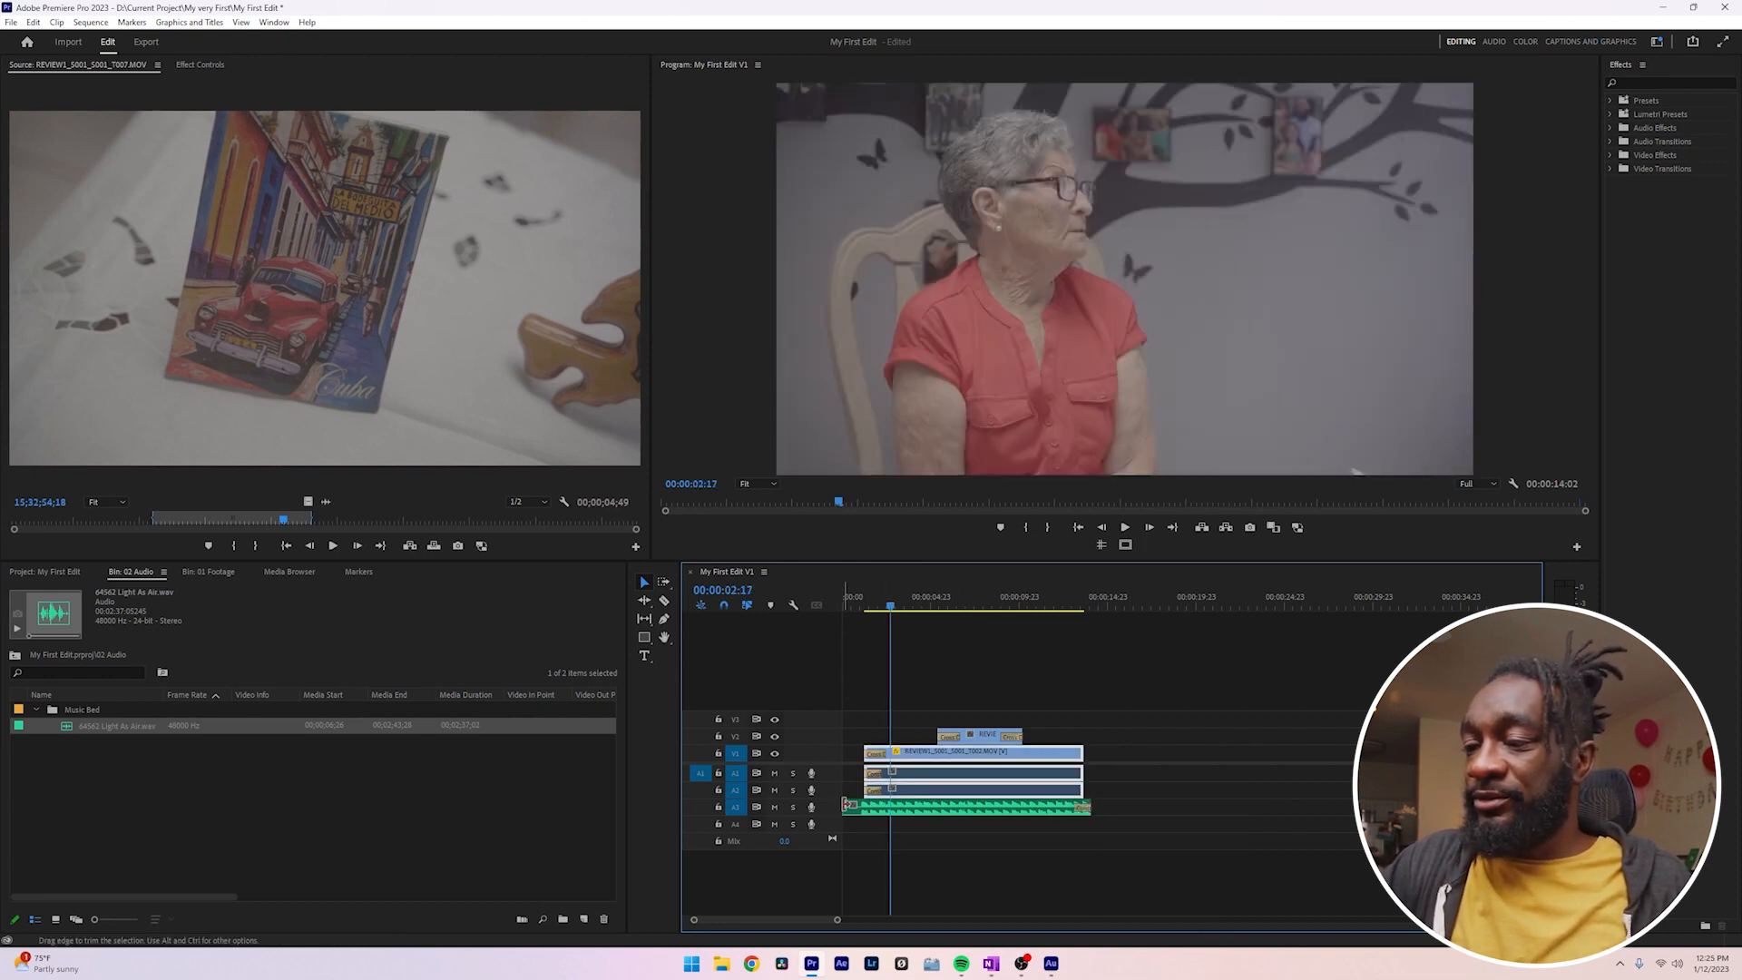
right_click(846, 806)
left_click(915, 895)
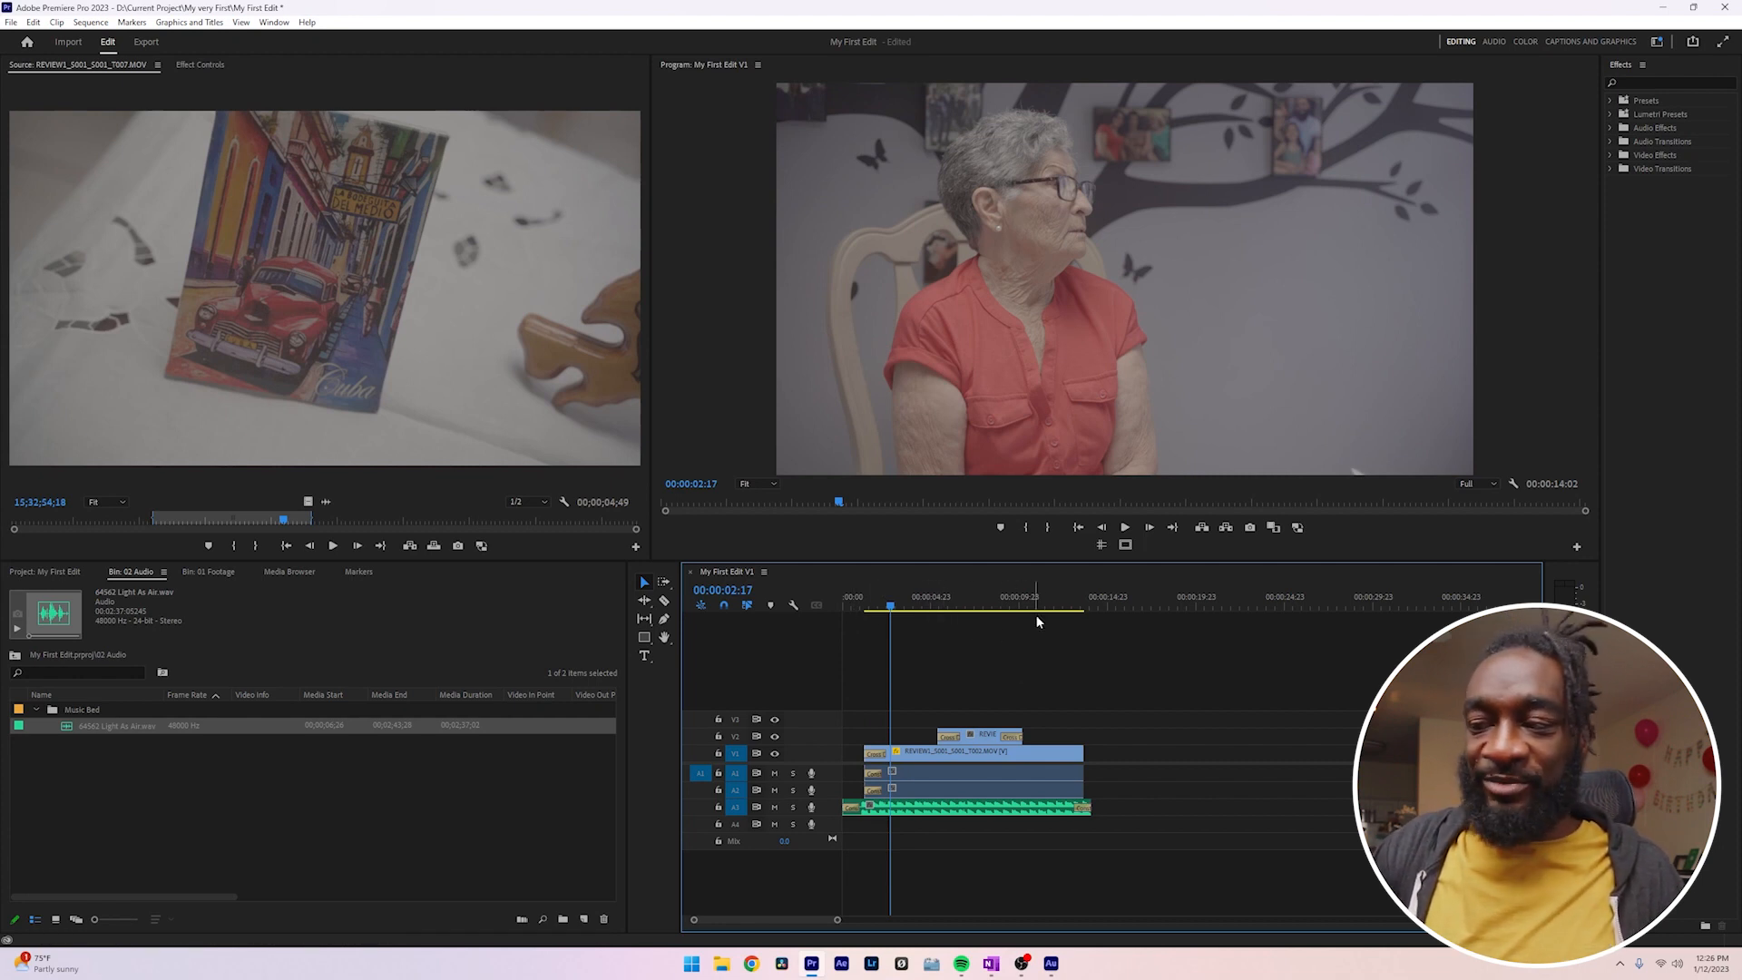
right_click(1074, 751)
left_click(1122, 839)
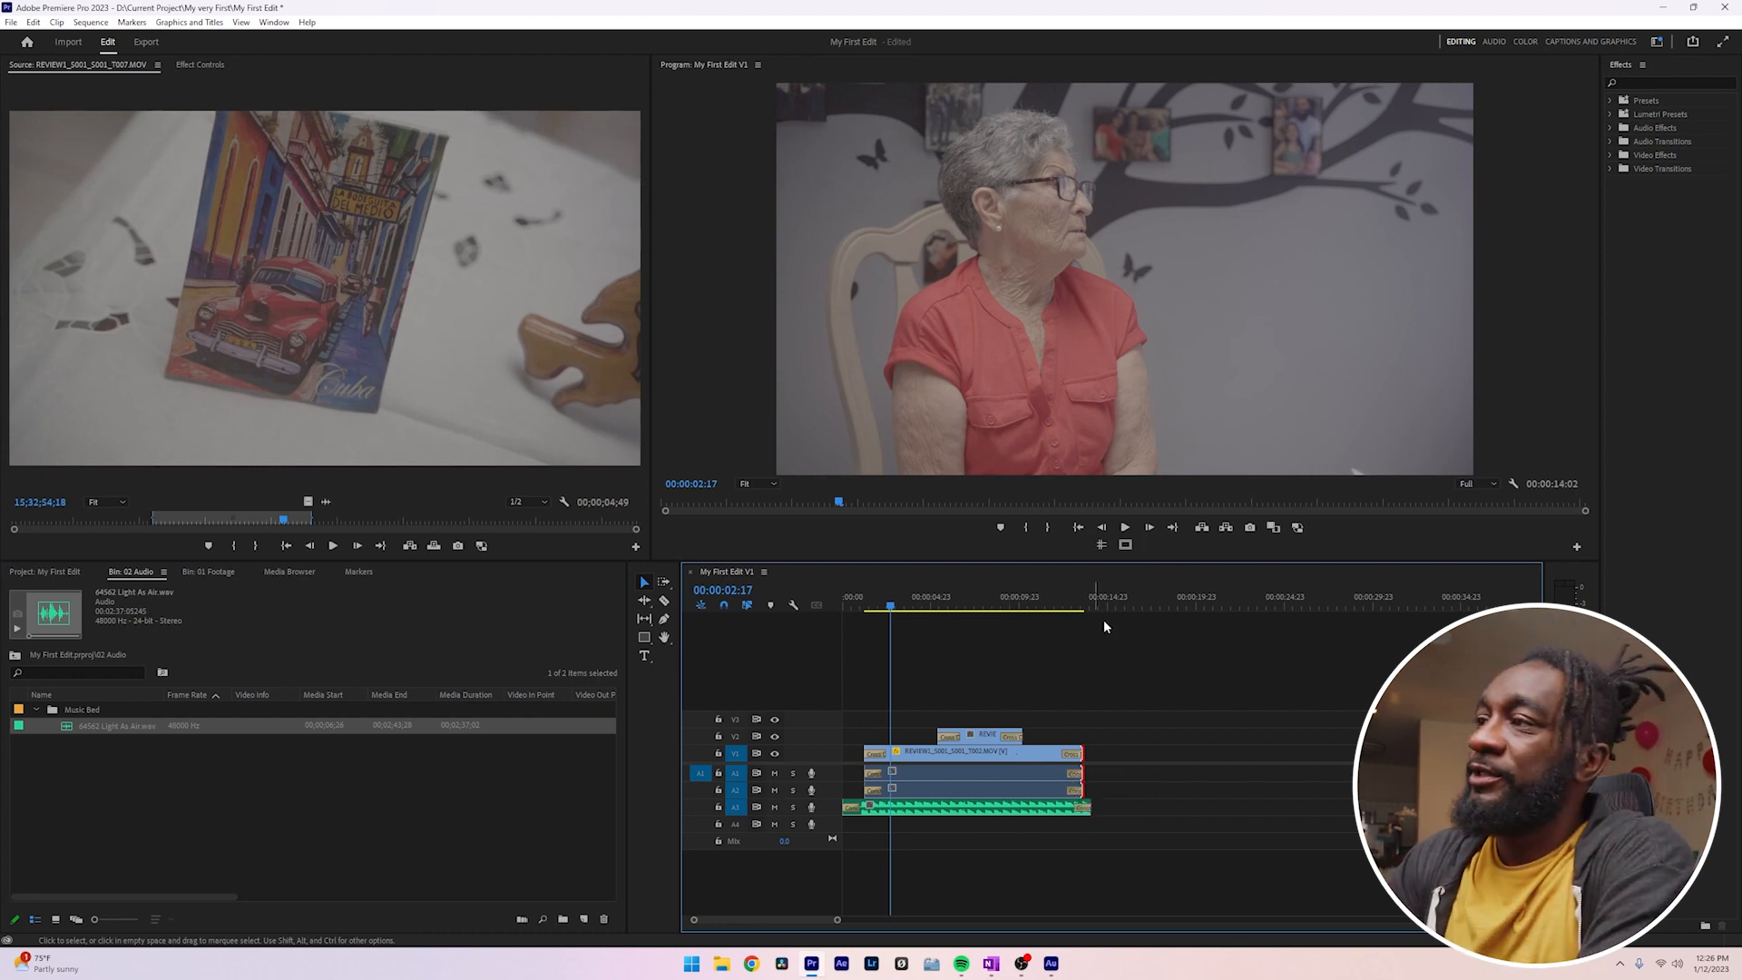
- Switch to the Color workspace
left_click(1524, 41)
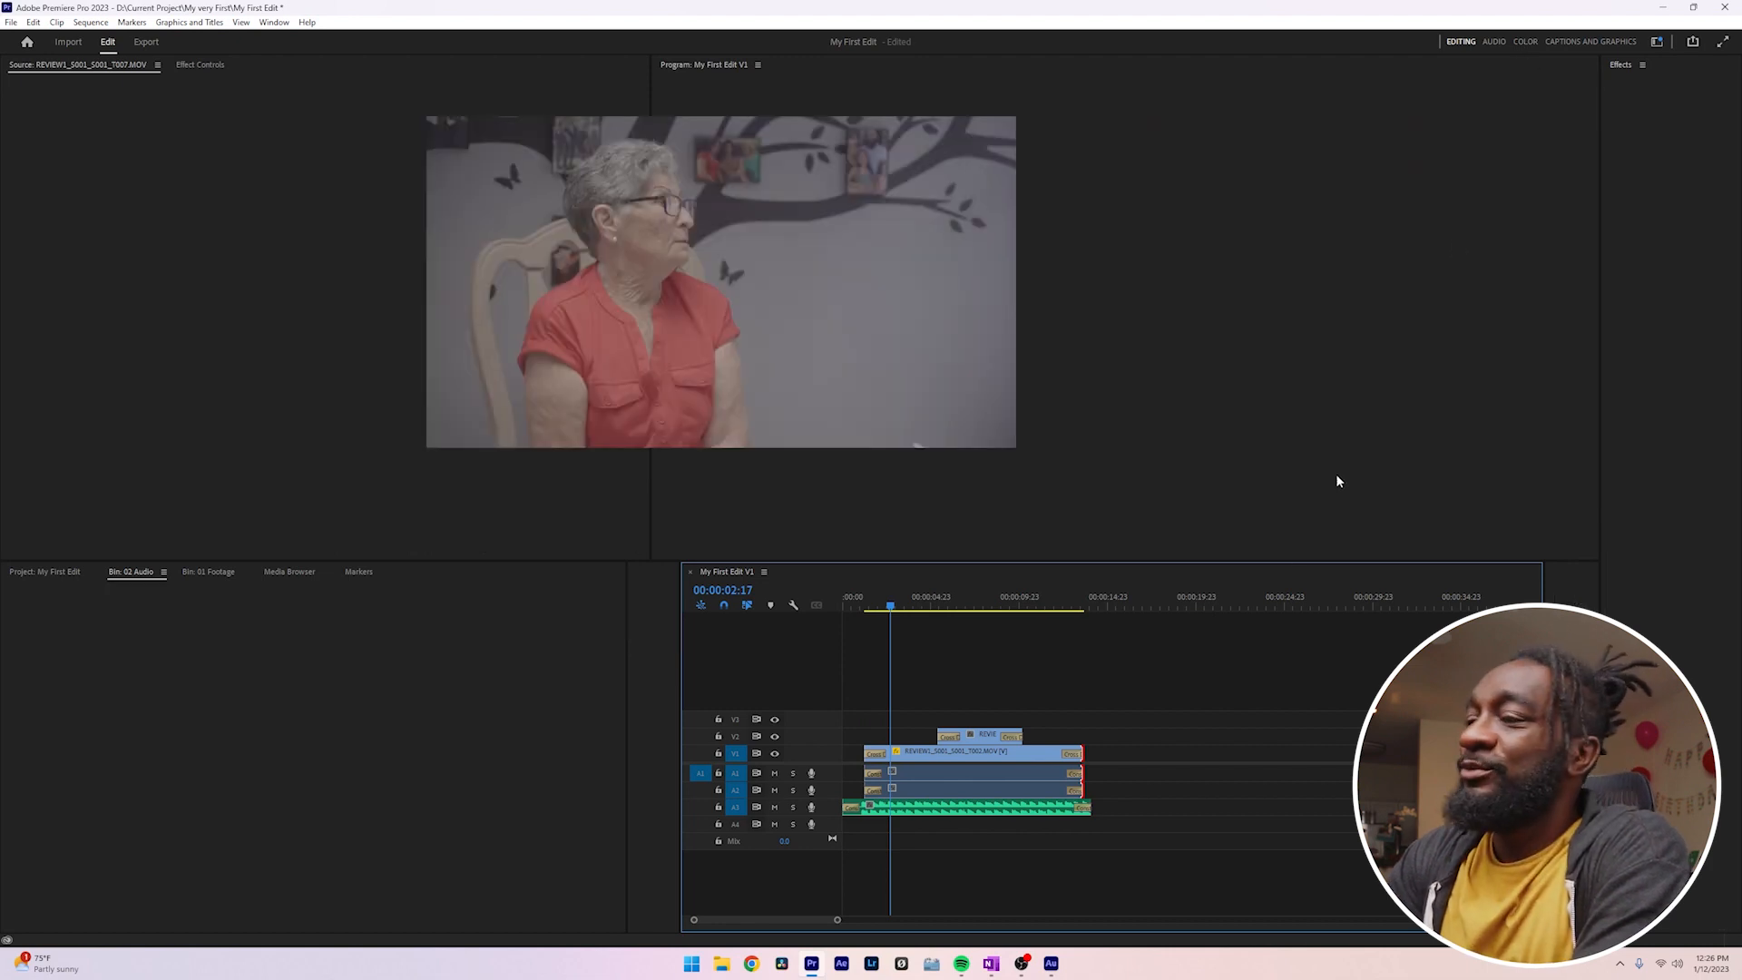
- Set the interview clip's white balance in Lumetri Color's Basic Correction by sampling the white spot at the frame's lower edge
left_click(593, 737)
left_click(580, 757)
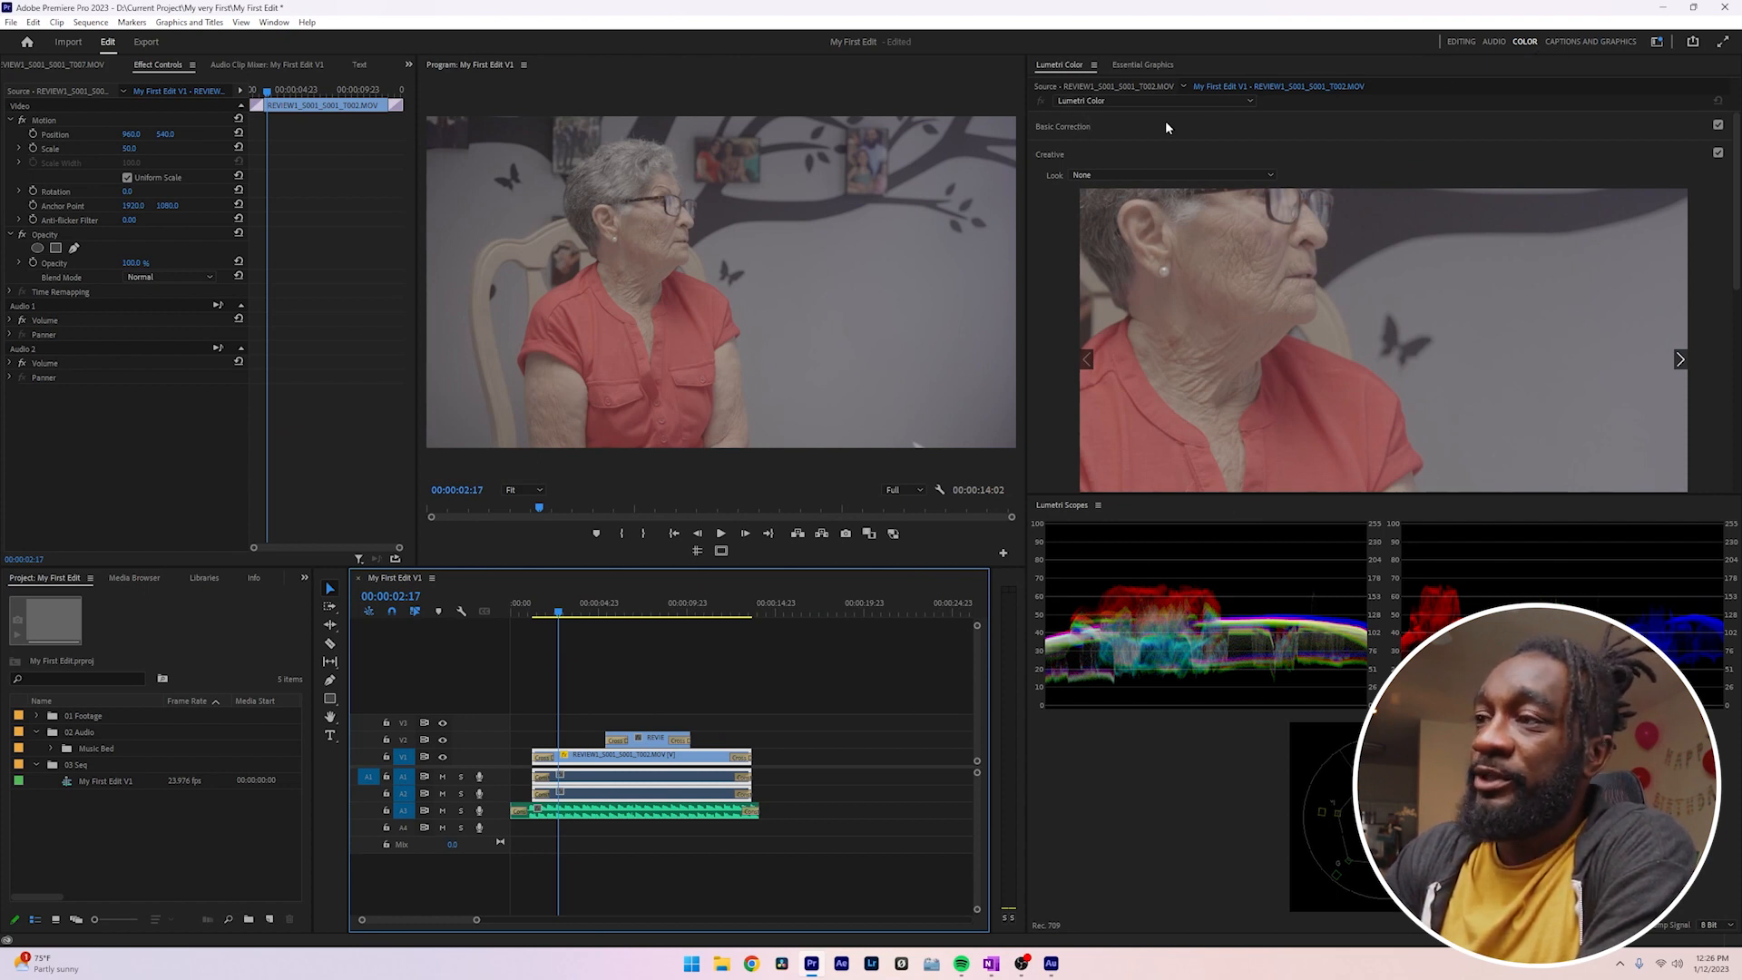
left_click(1060, 127)
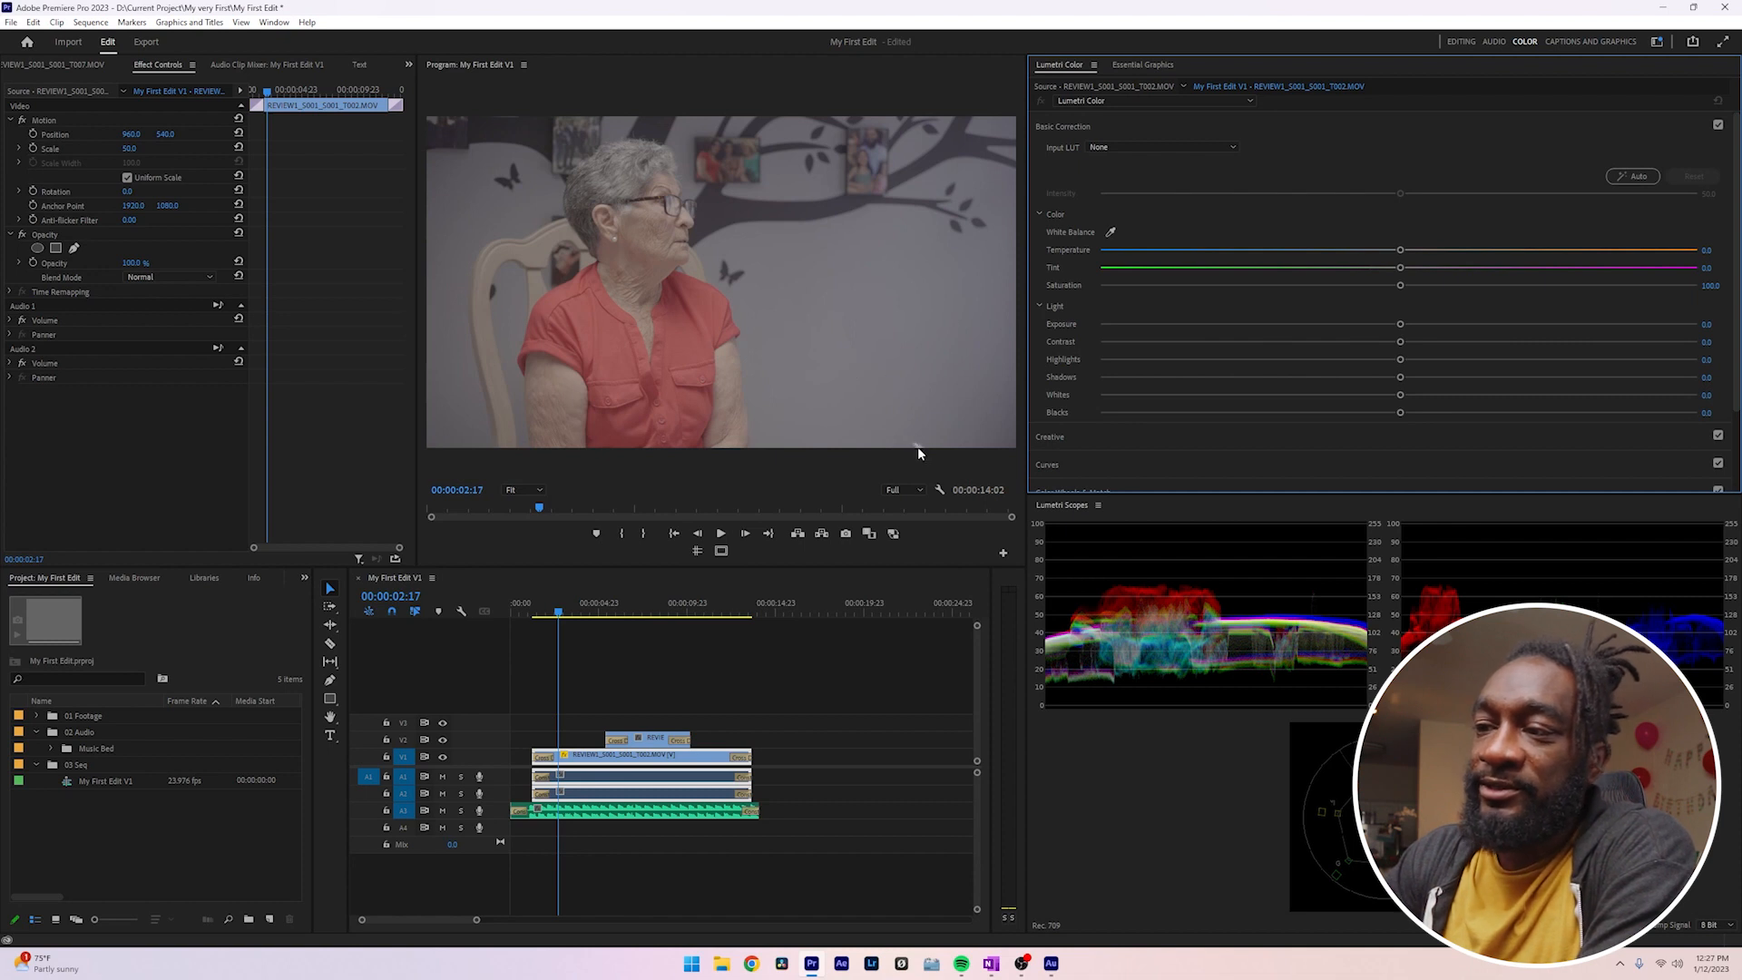
left_click(1112, 232)
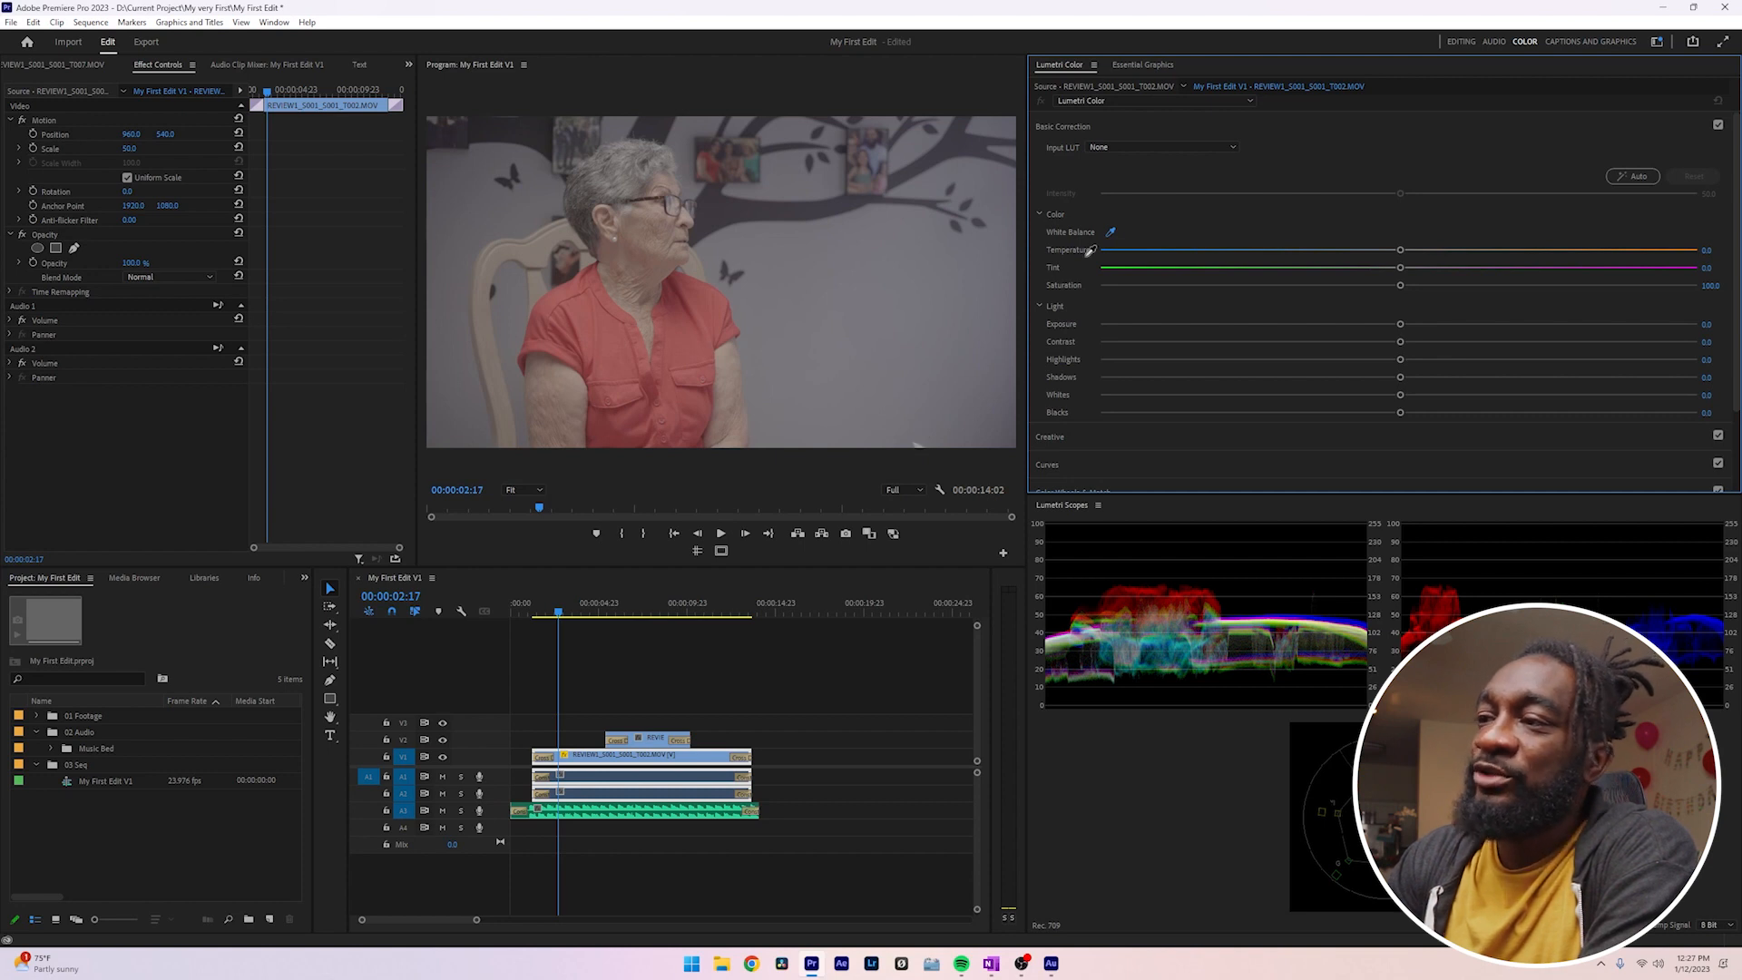
left_click(918, 444)
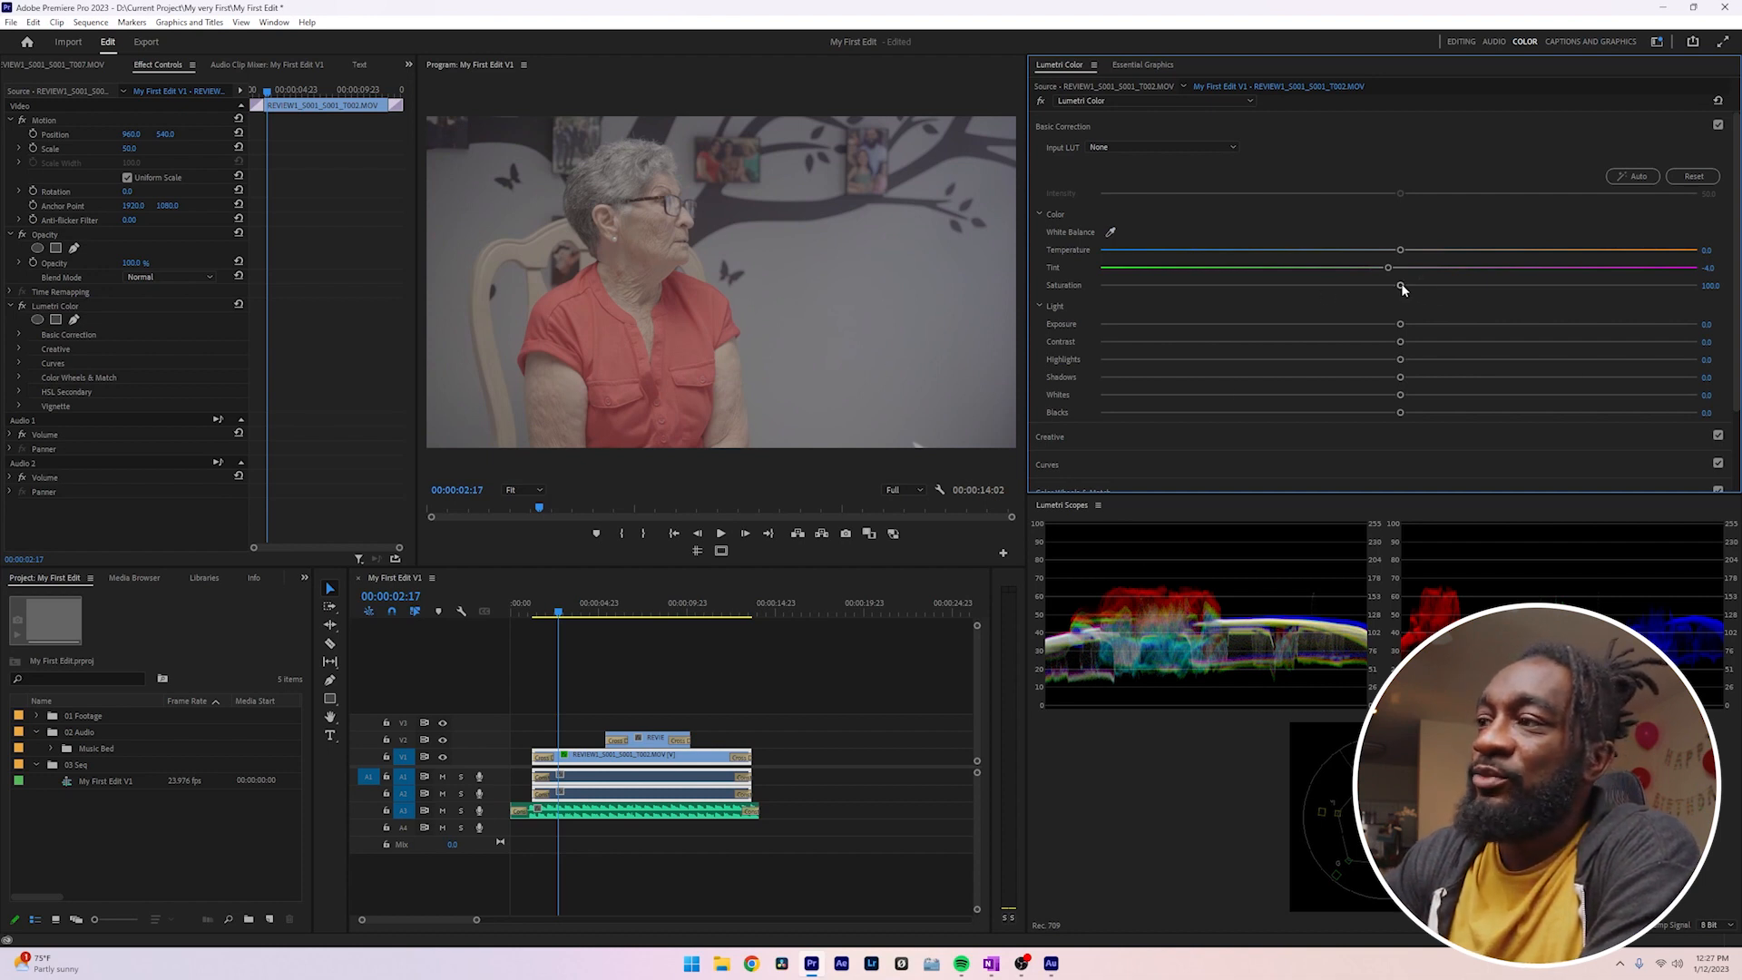
- Set the interview clip's saturation to 175 in Basic Correction
left_click_drag(1402, 286, 1576, 272)
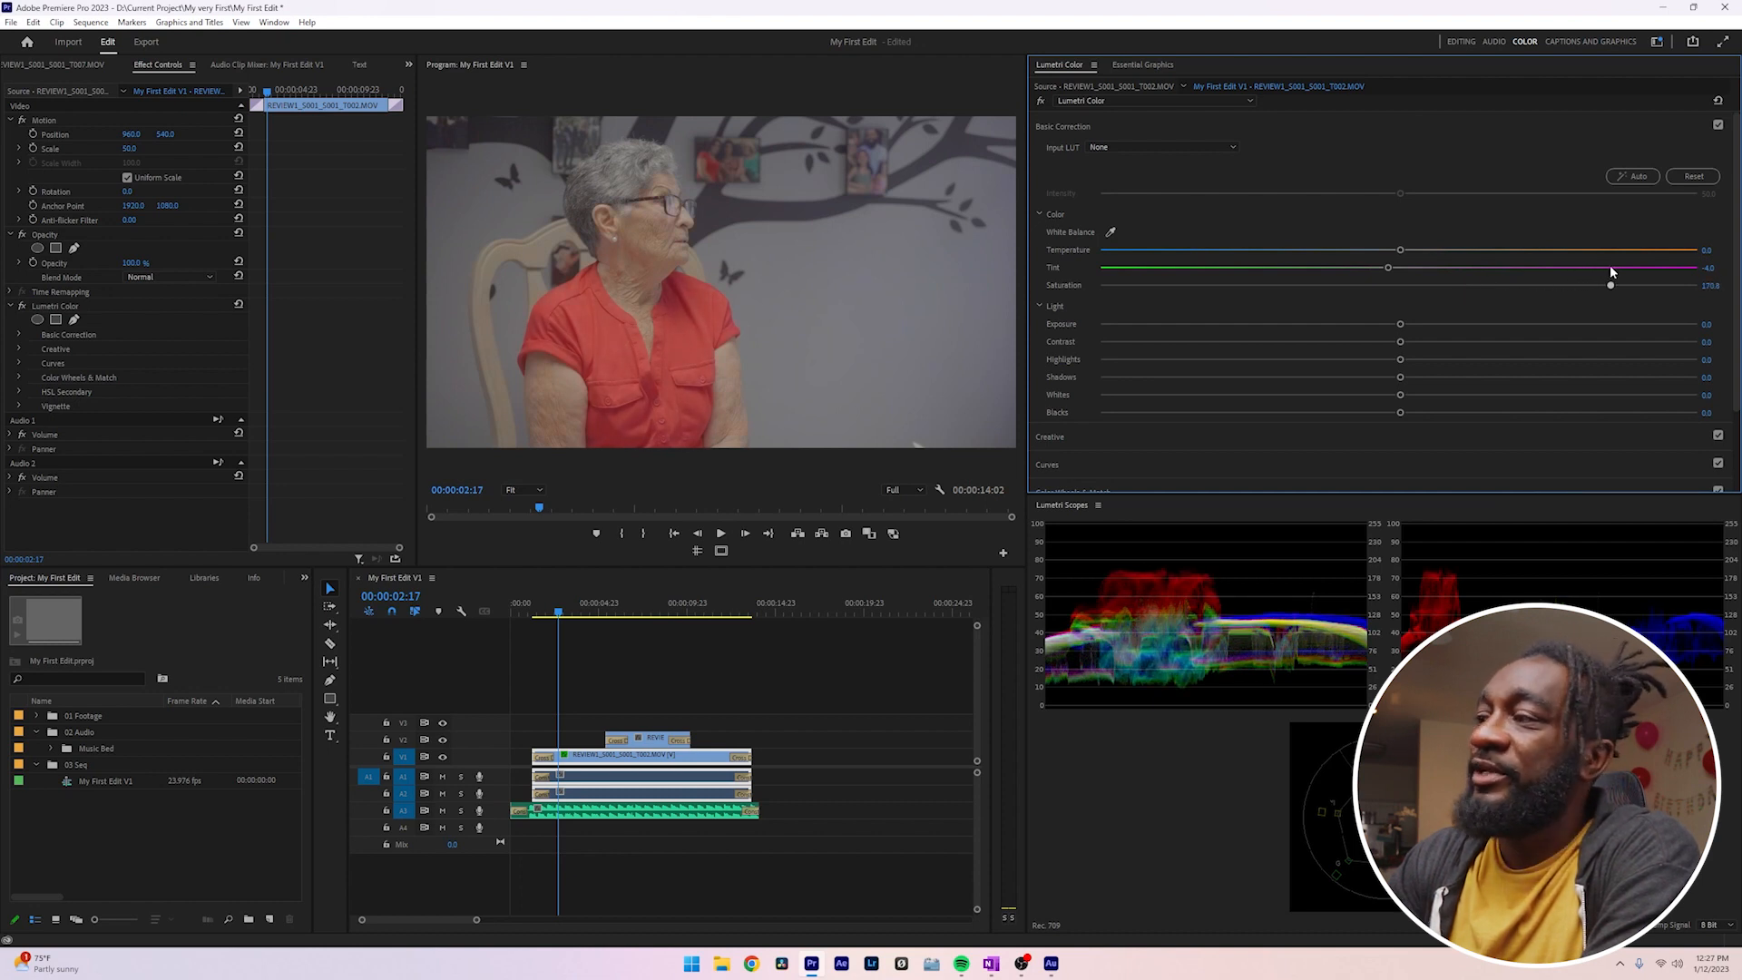
left_click(1710, 285)
type("175")
key("Return")
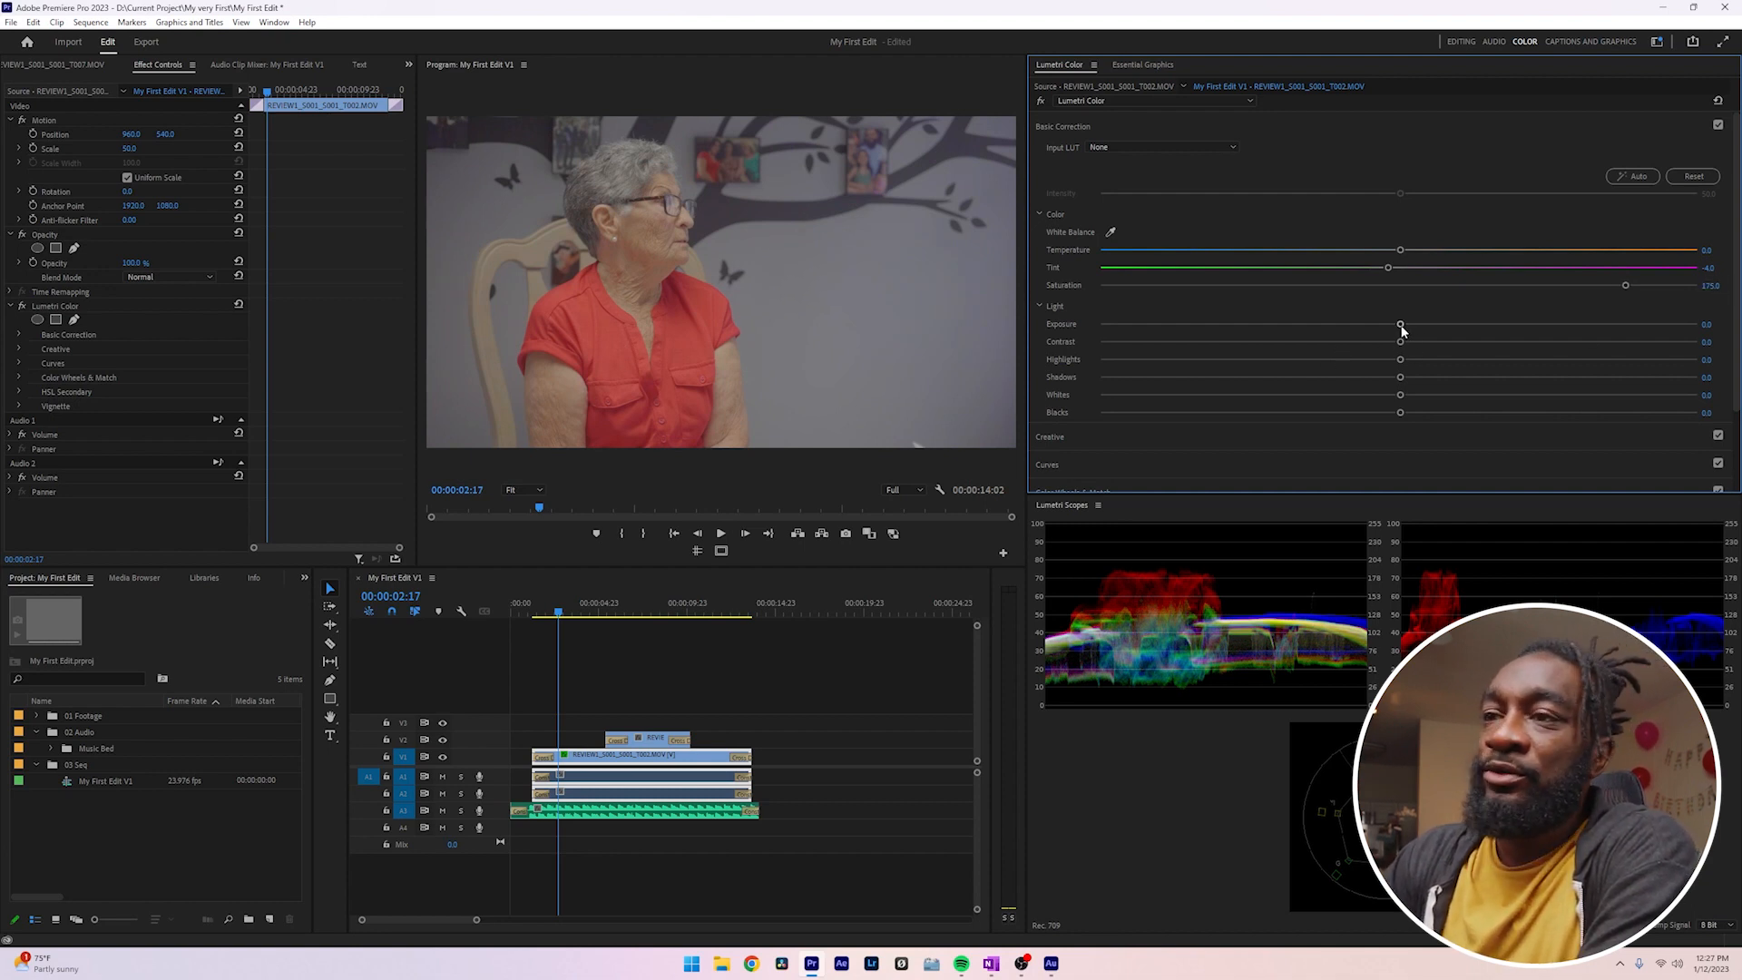
- Adjust the interview clip's contrast to about 53, highlights to -14, shadows to -18, whites to 17 and blacks to -30
left_click_drag(1402, 344, 1558, 344)
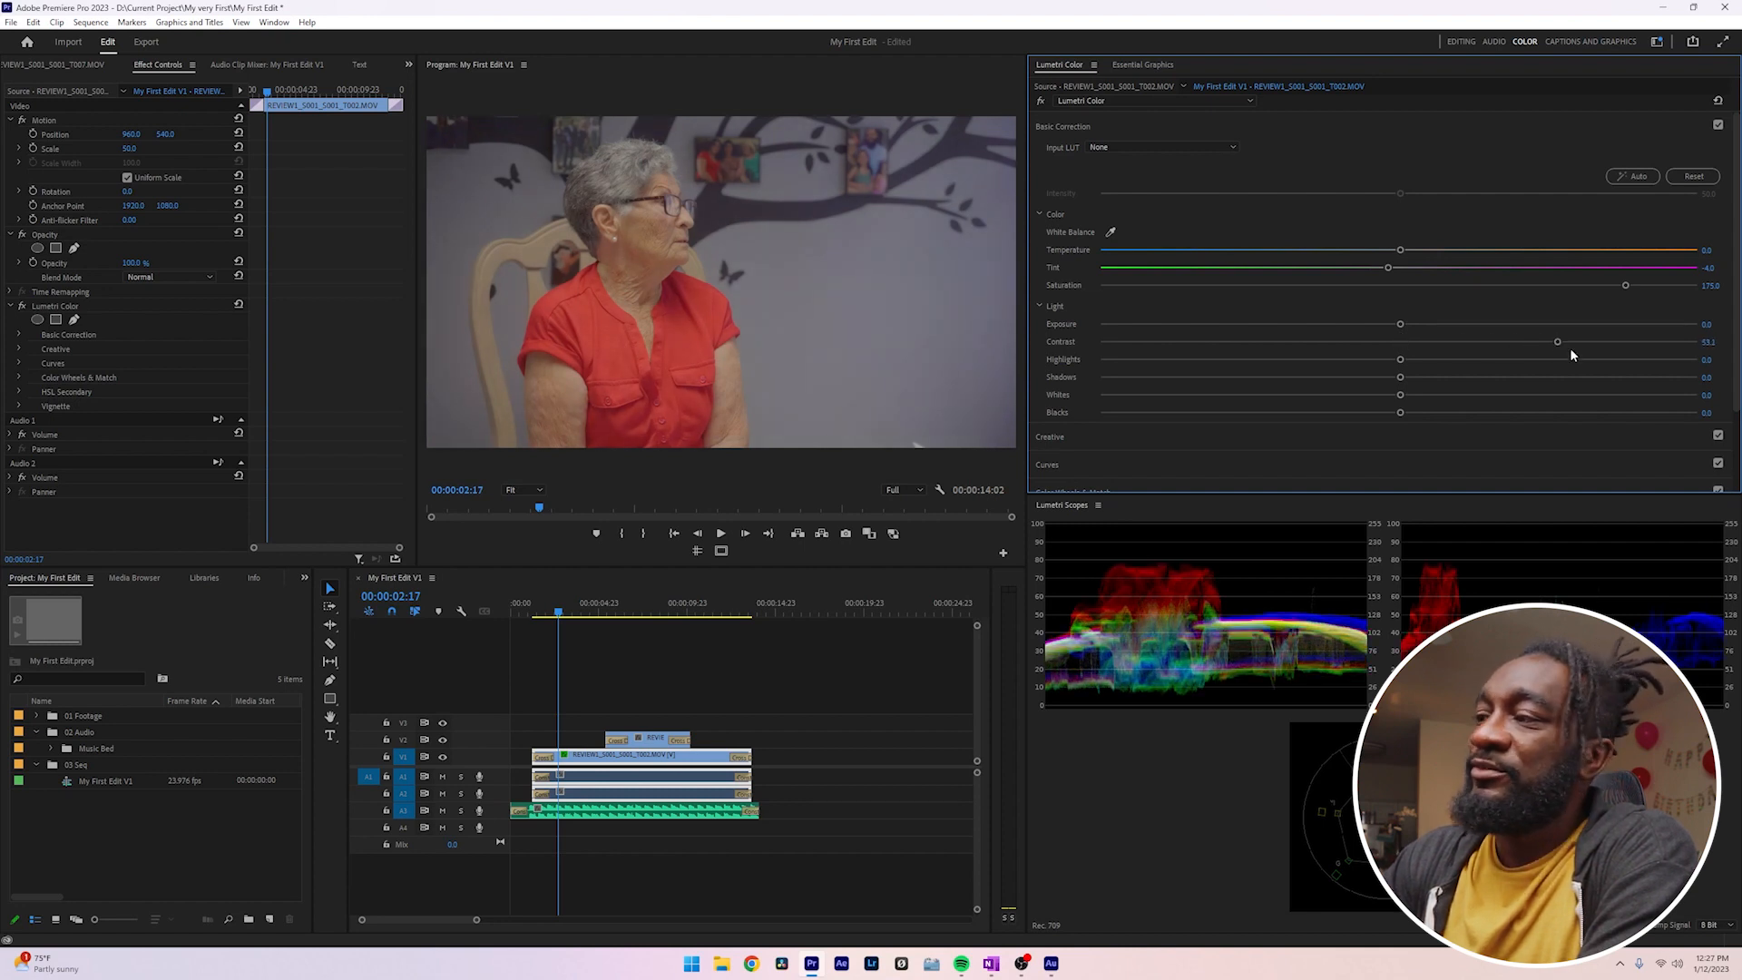
left_click_drag(1400, 361, 1347, 382)
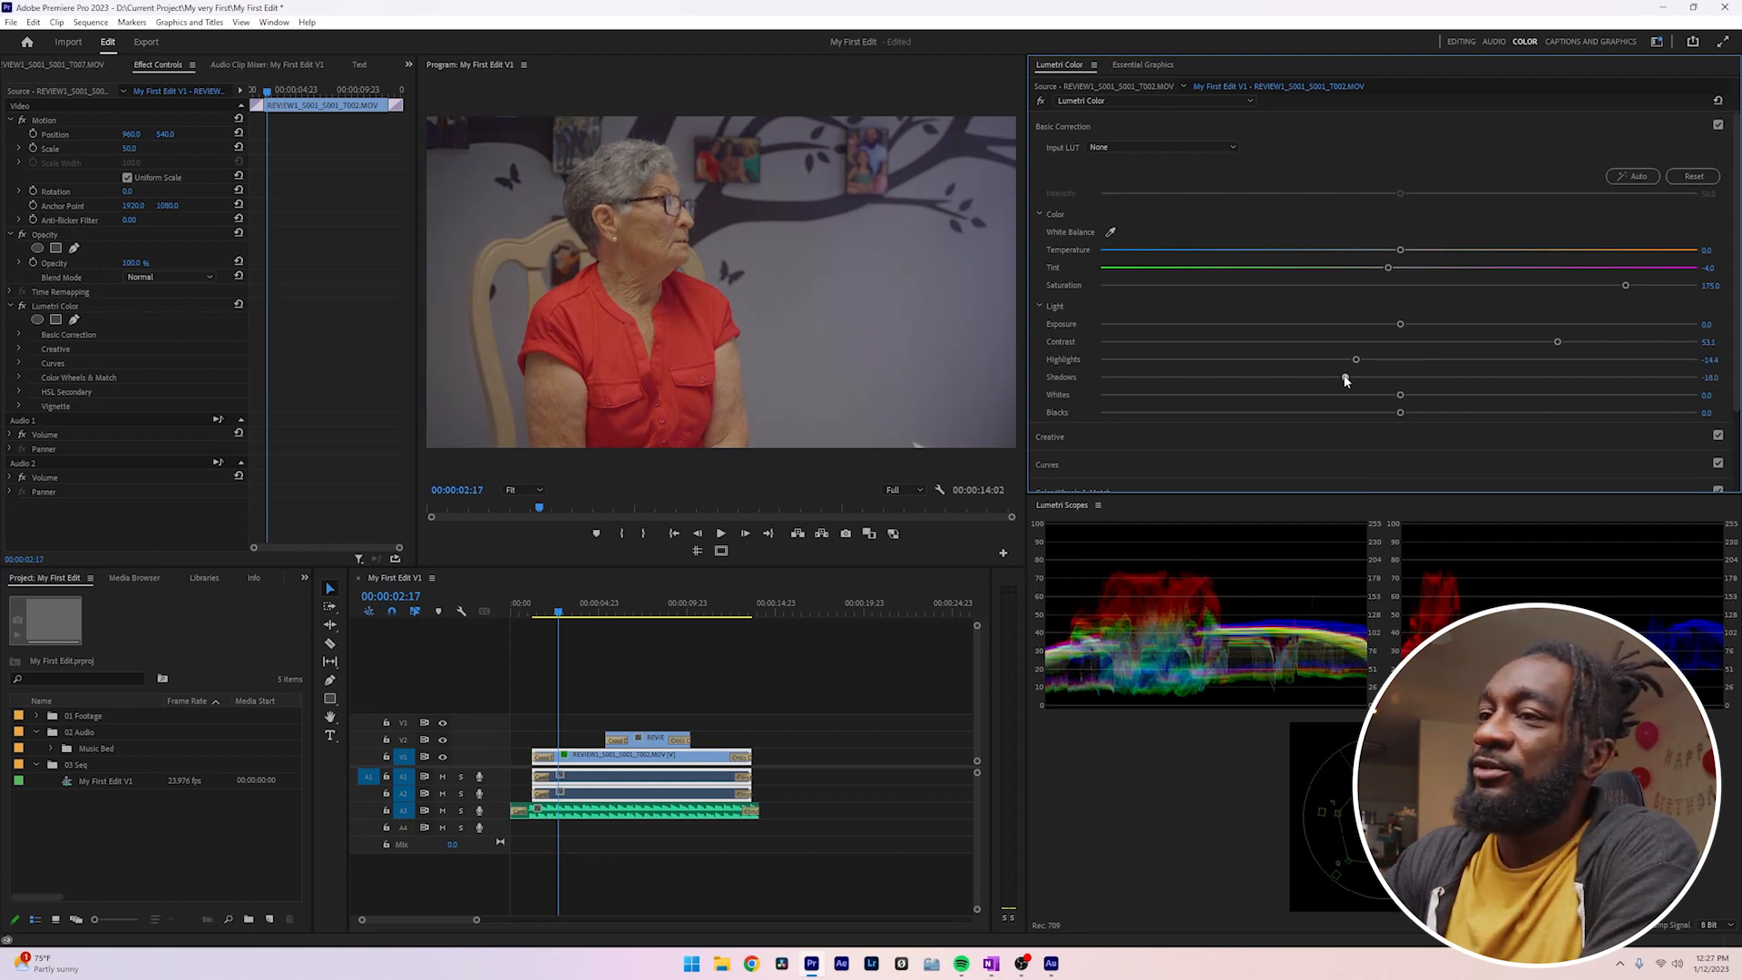
left_click_drag(1400, 396, 1309, 420)
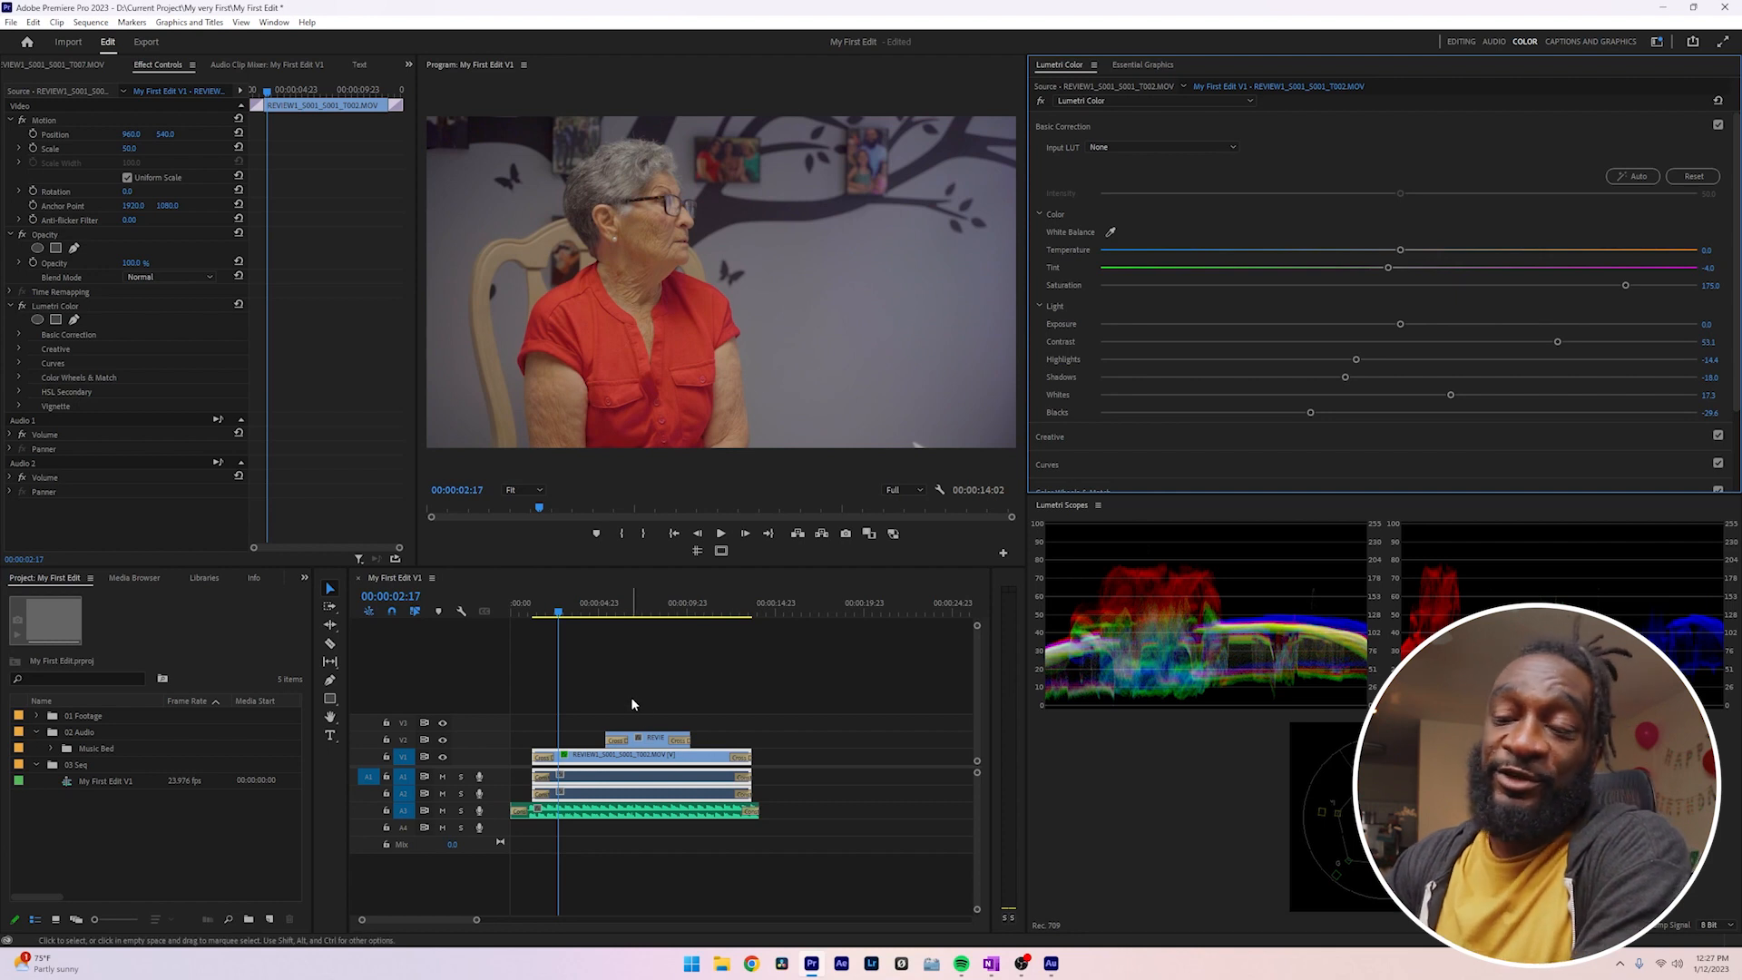
- Toggle Basic Correction off and on to compare the interview clip before and after grading
left_click(1719, 126)
left_click(1719, 125)
left_click(1719, 125)
left_click(1719, 126)
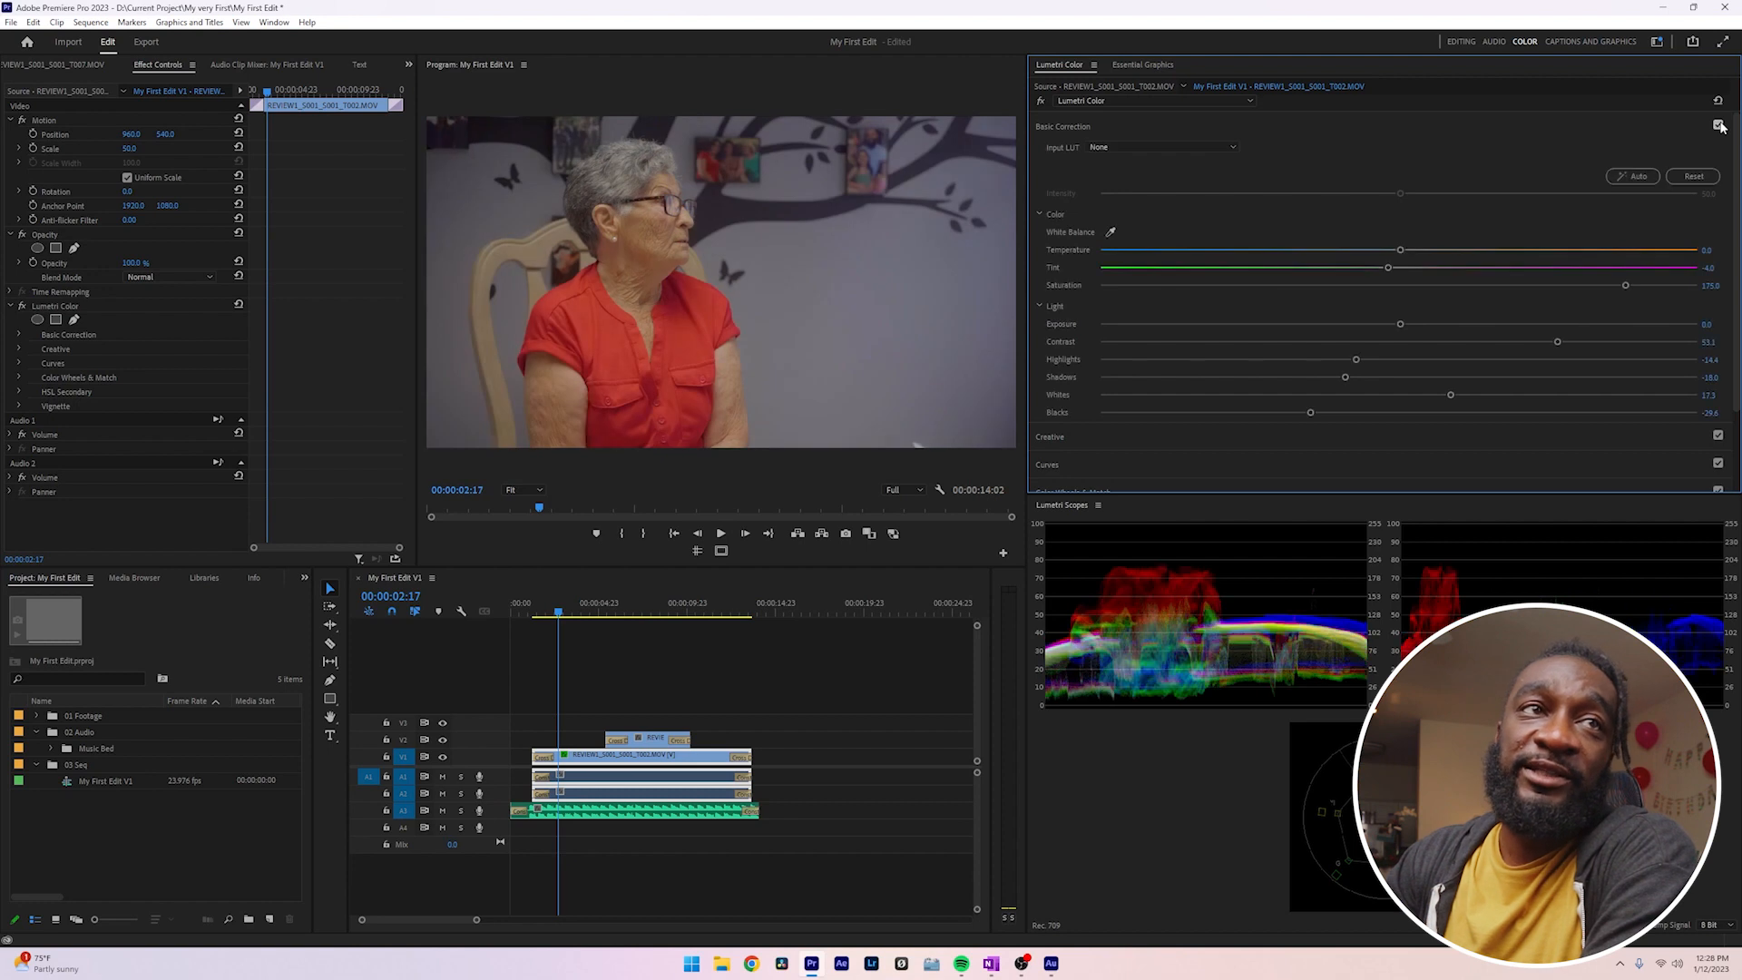
left_click(1718, 125)
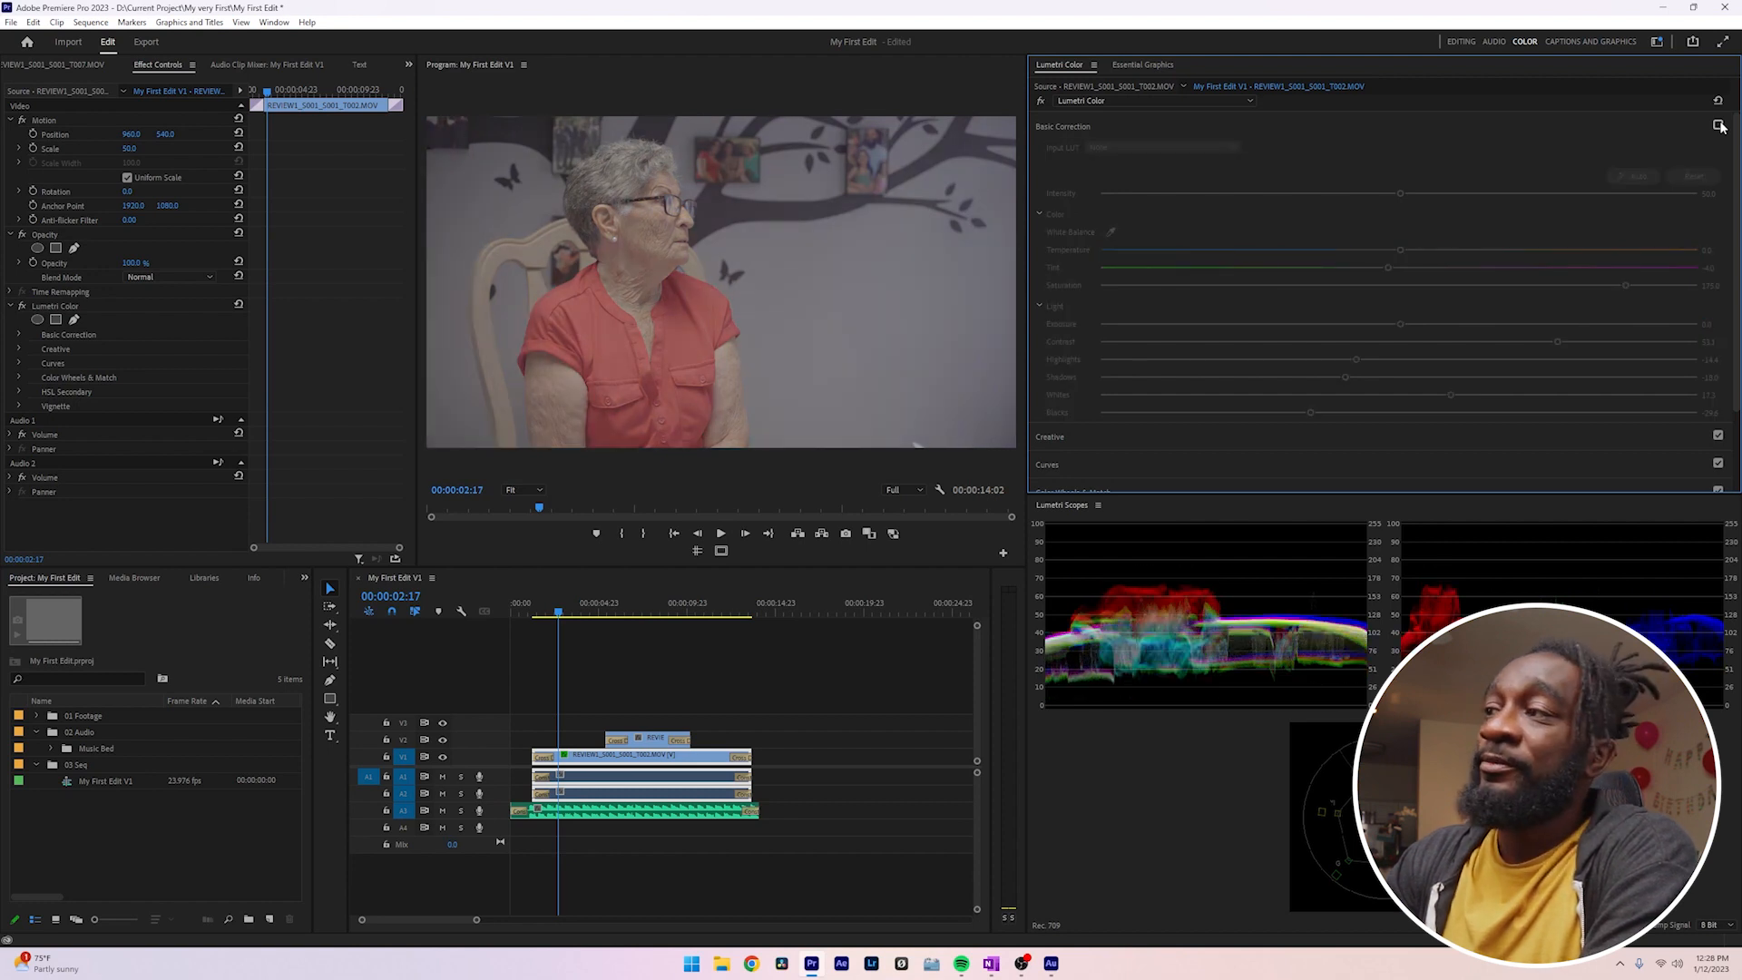
left_click(1718, 125)
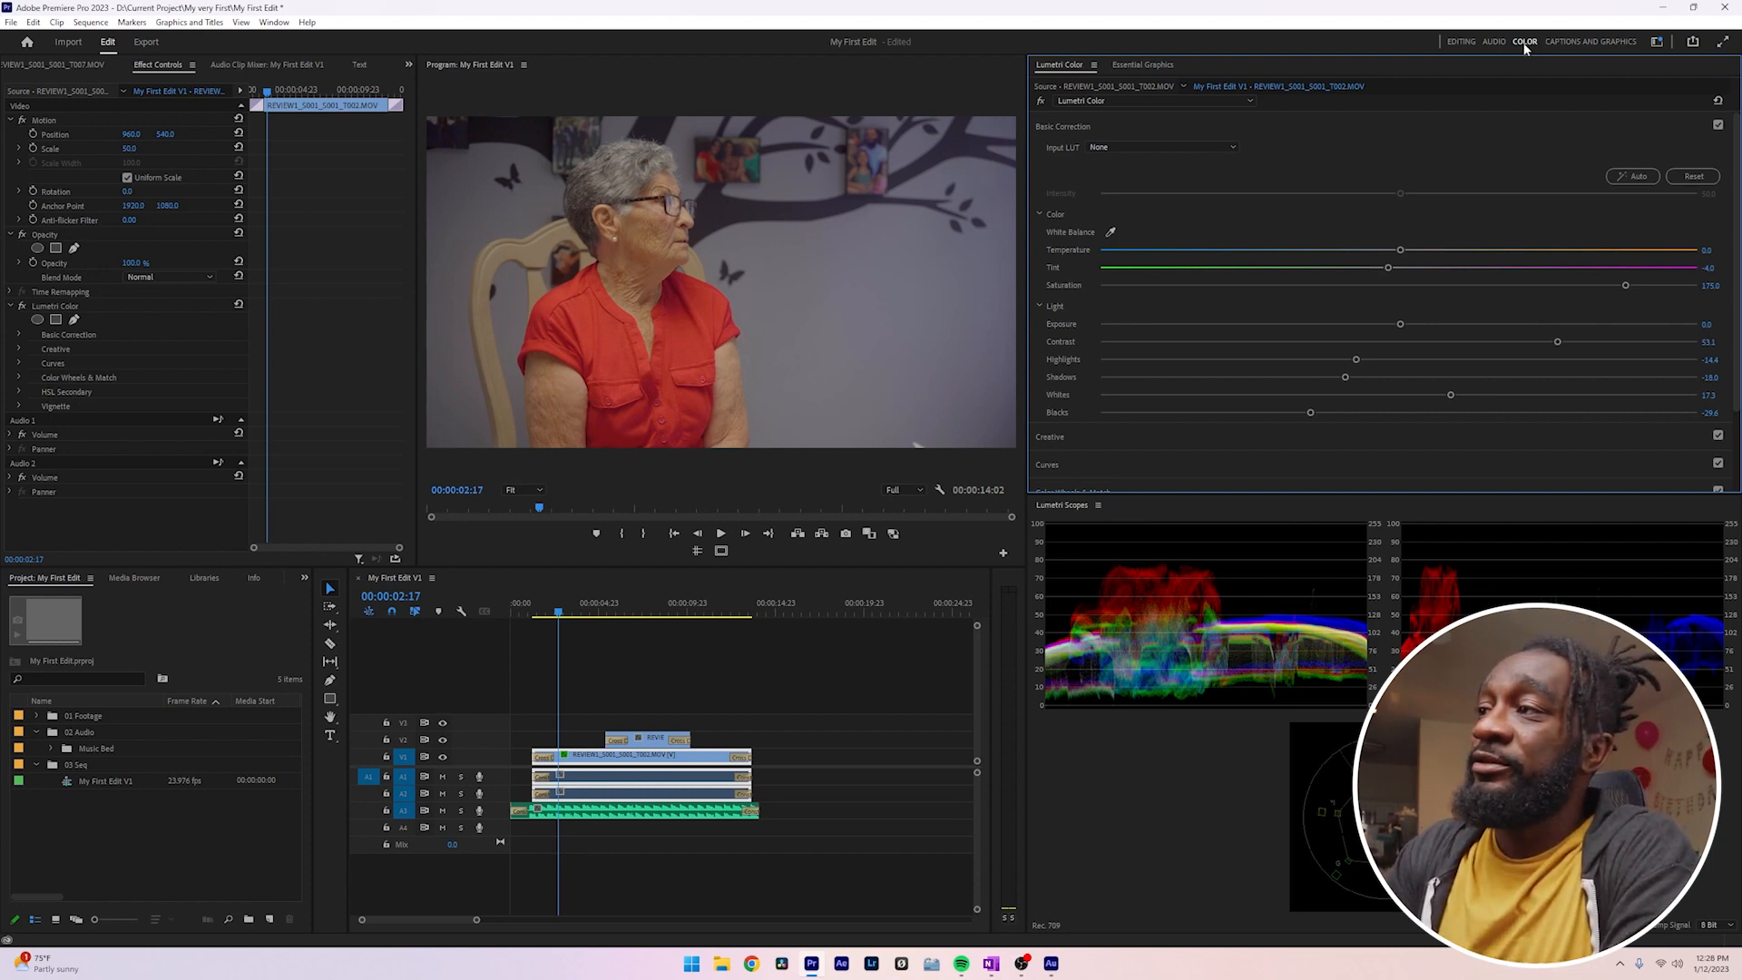
- Return to the Editing workspace and copy the Lumetri Color effect from the interview clip's Effect Controls
left_click(1461, 41)
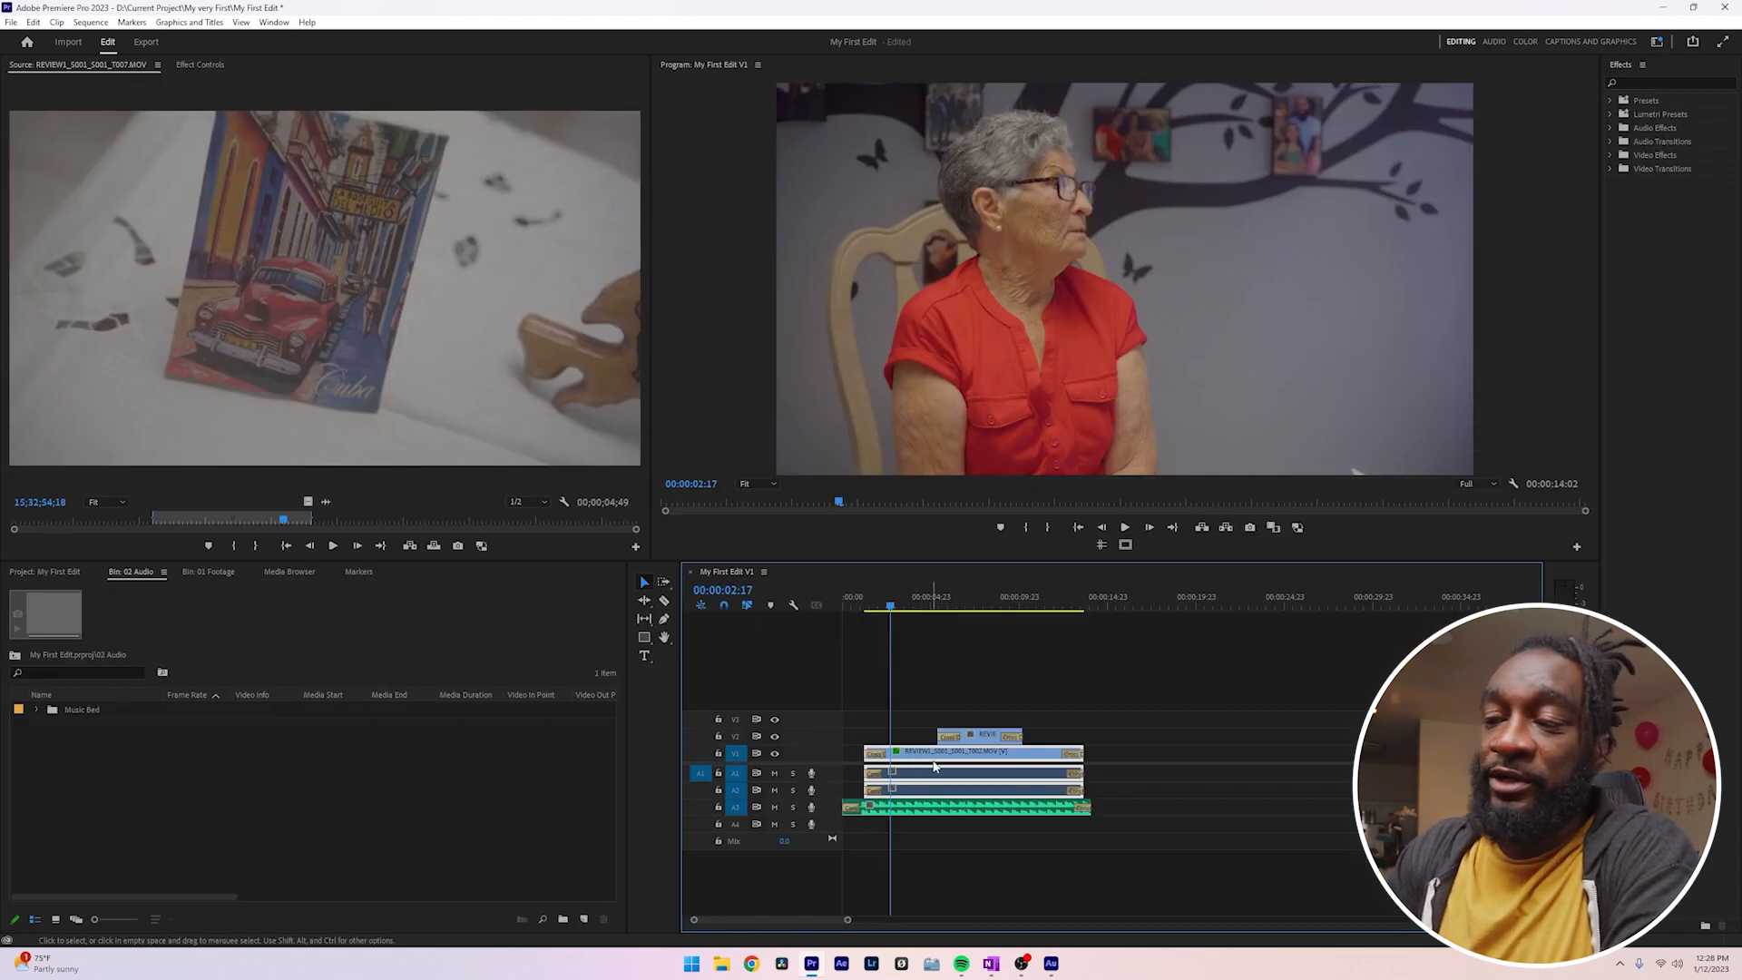
left_click(201, 65)
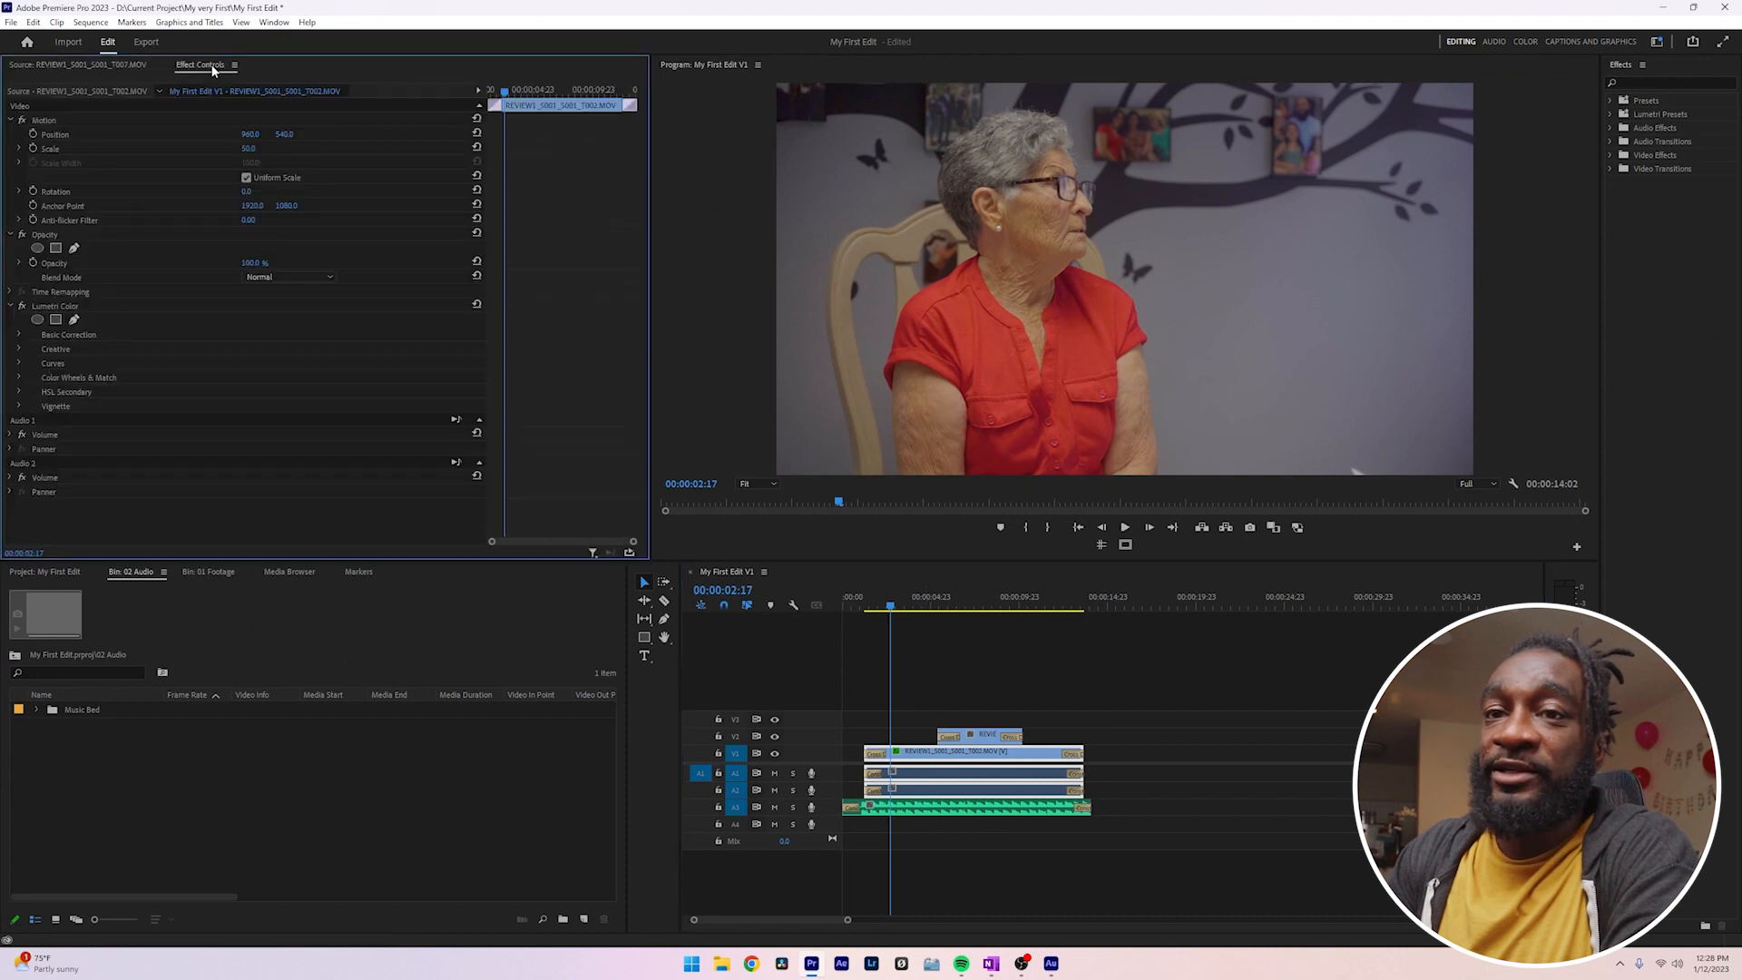
left_click(10, 120)
left_click(11, 134)
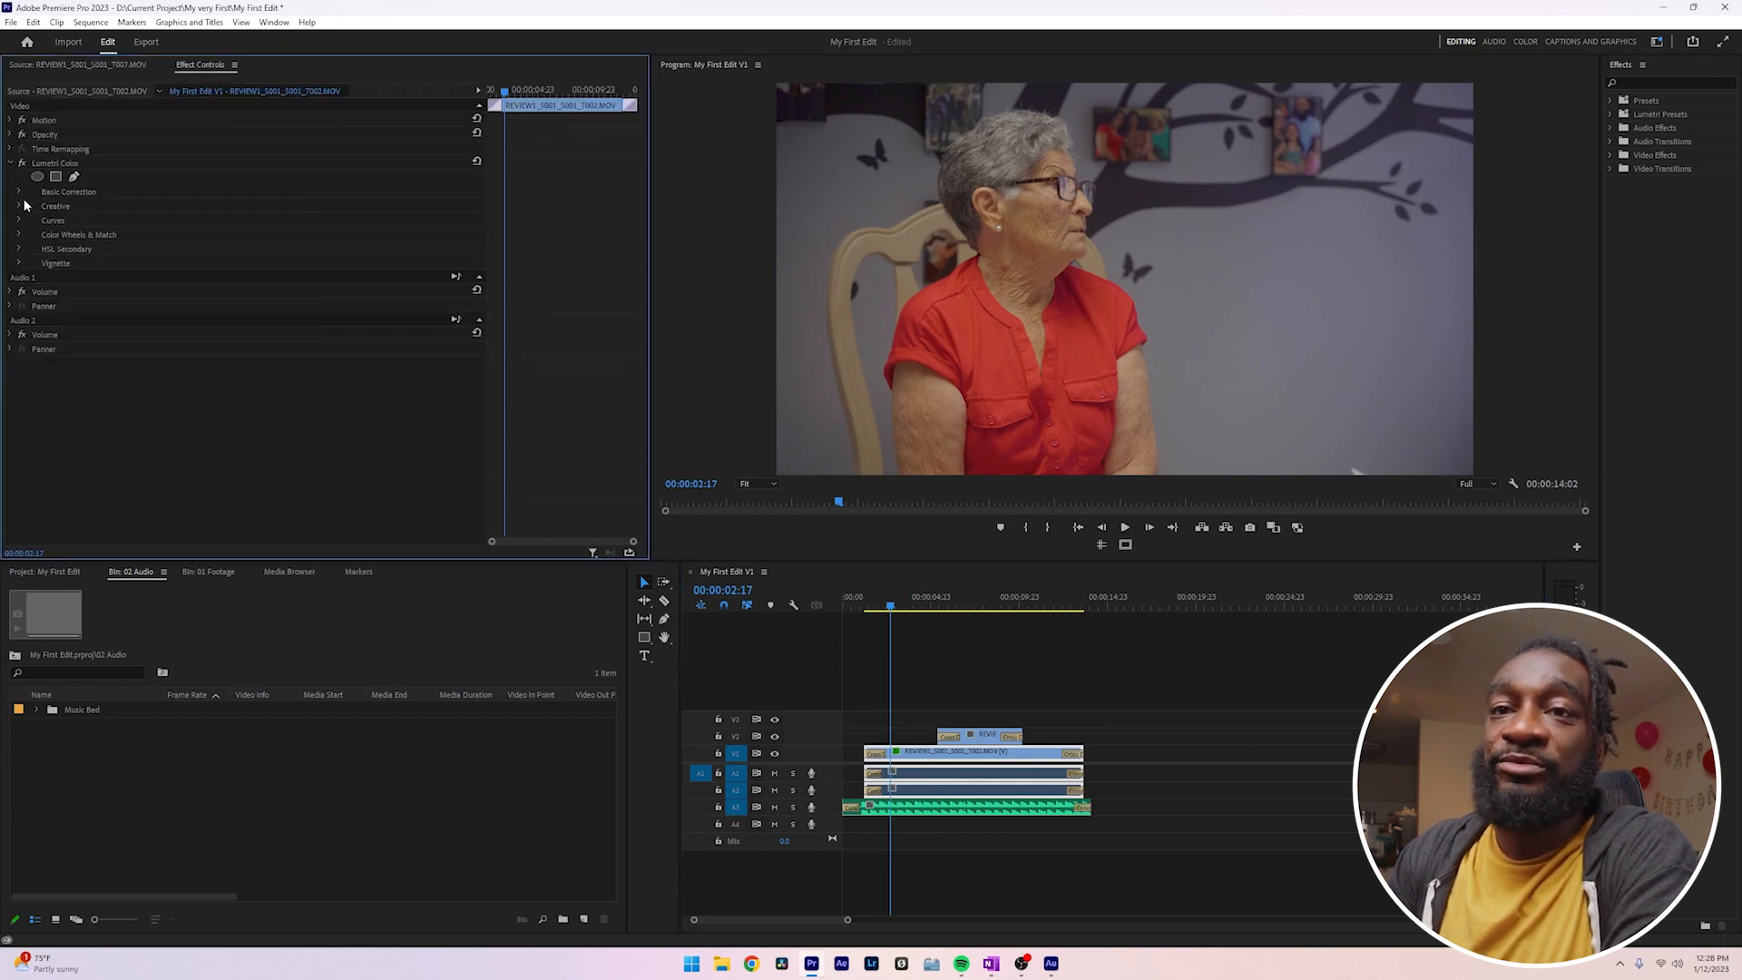
left_click(69, 164)
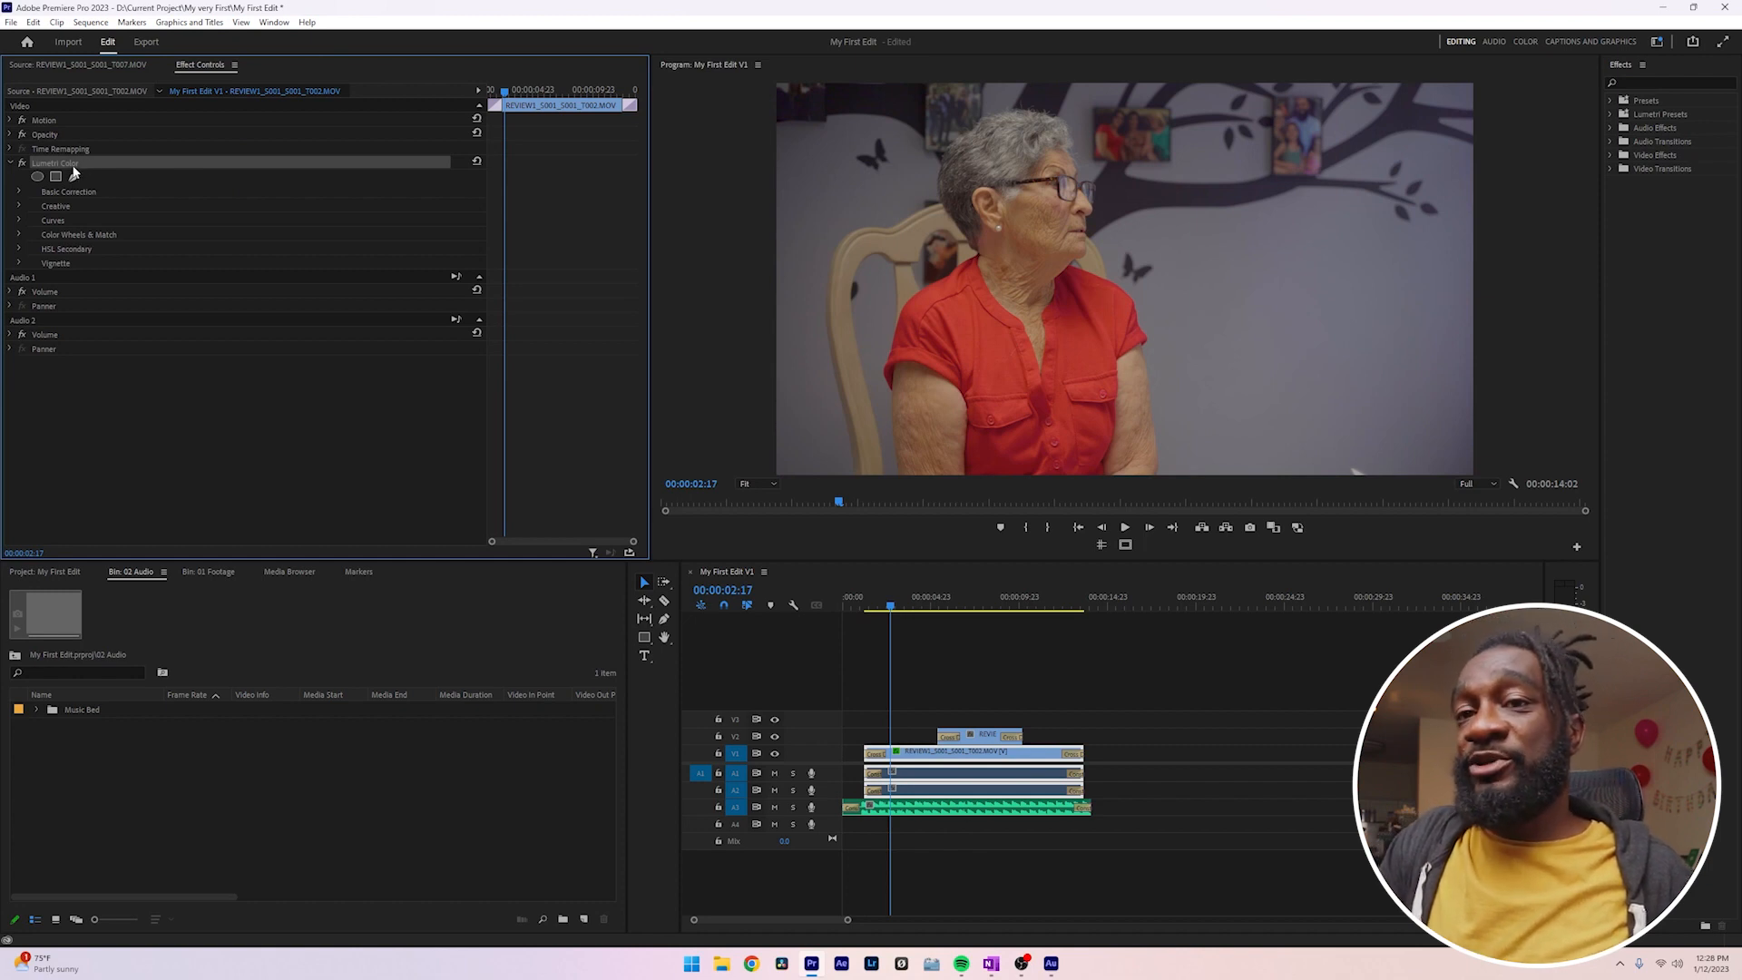
- Paste the copied Lumetri Color effect onto the cutaway clip on V2, previewing the frame at 00:00:07:11
left_click(987, 648)
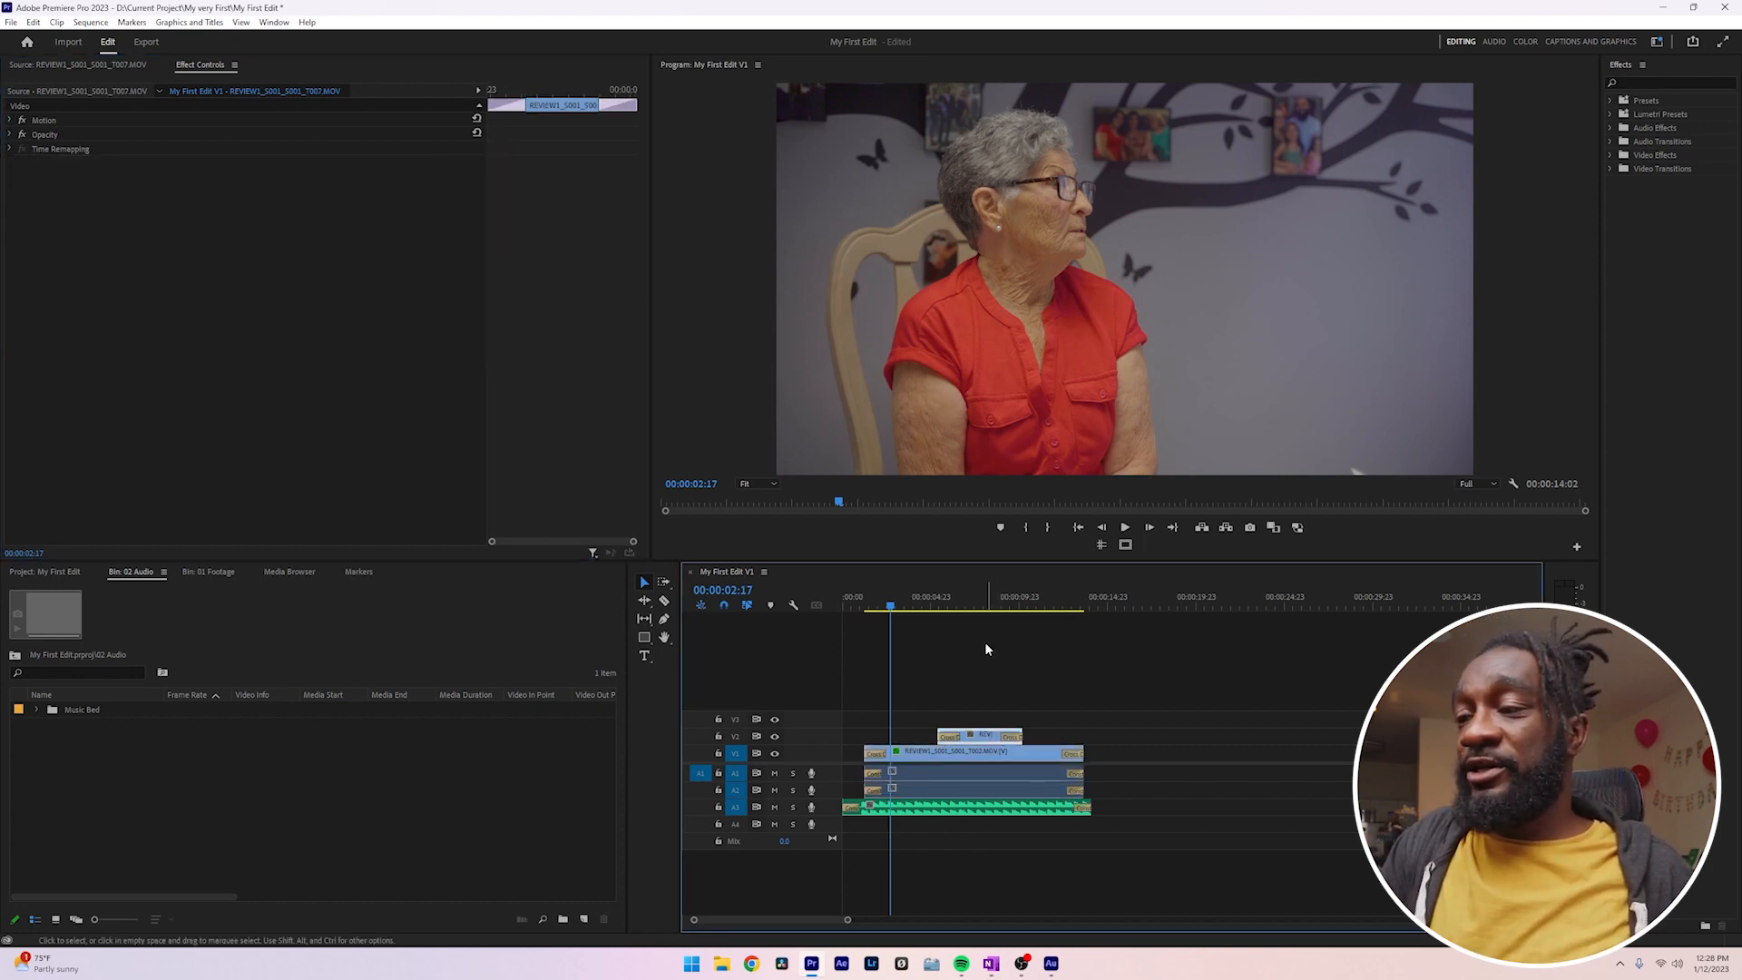
left_click(976, 604)
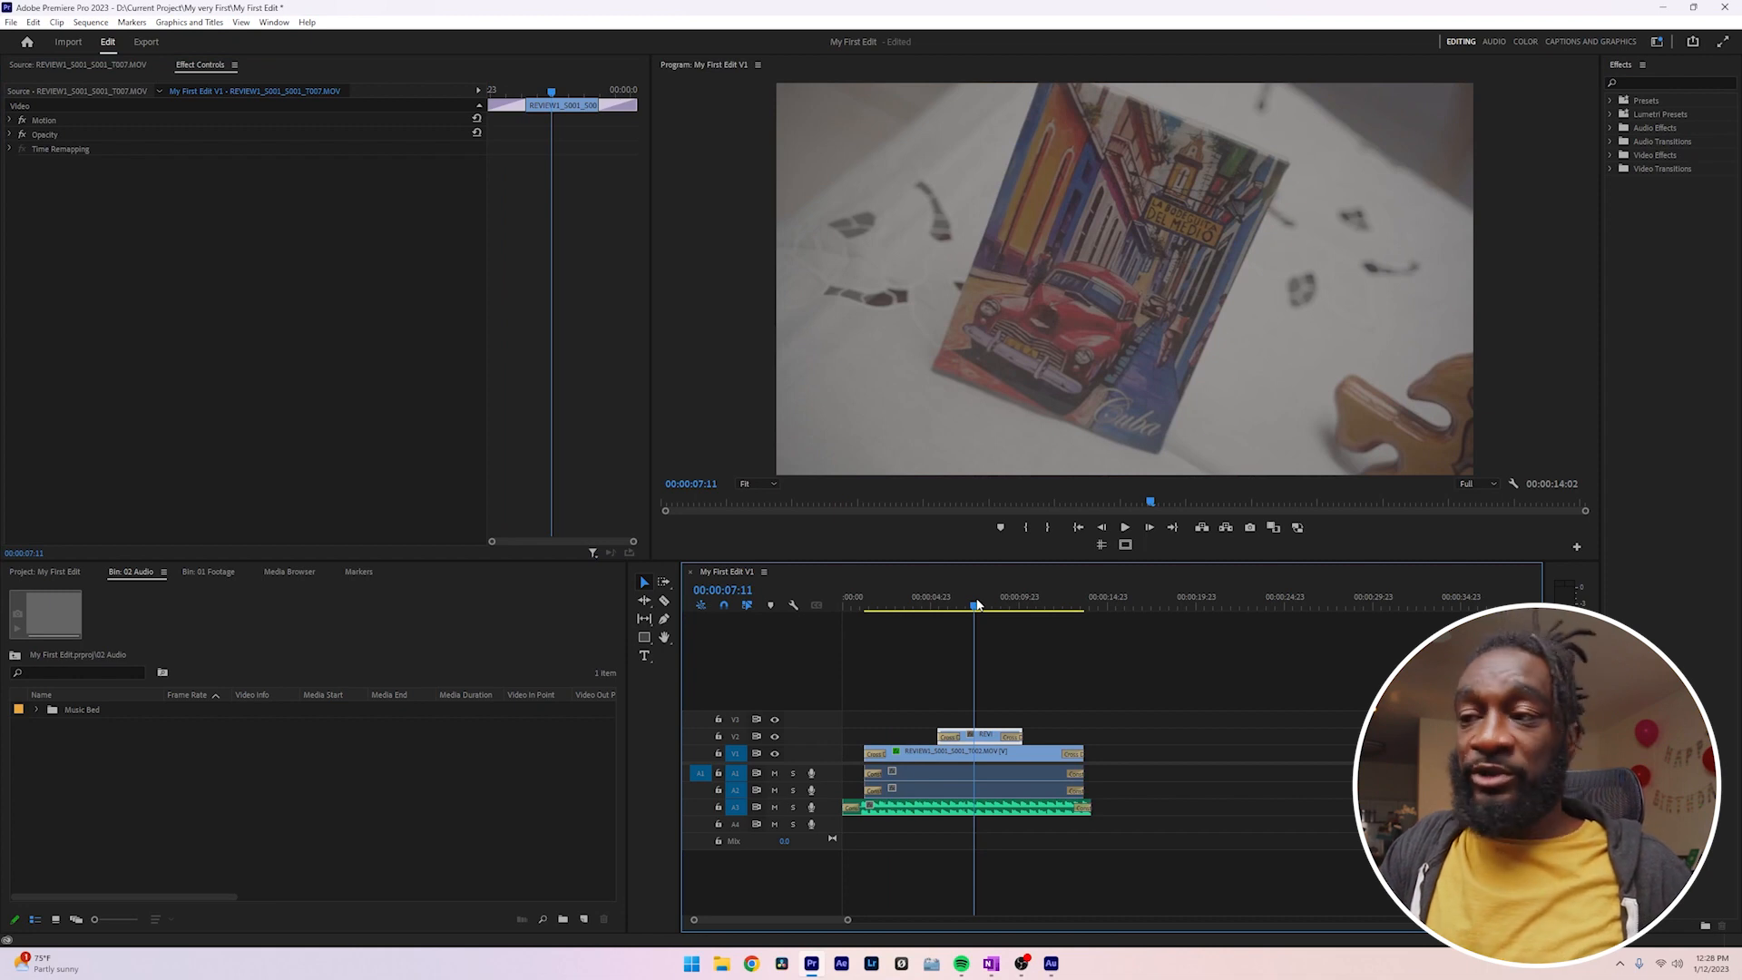
key("ctrl+v")
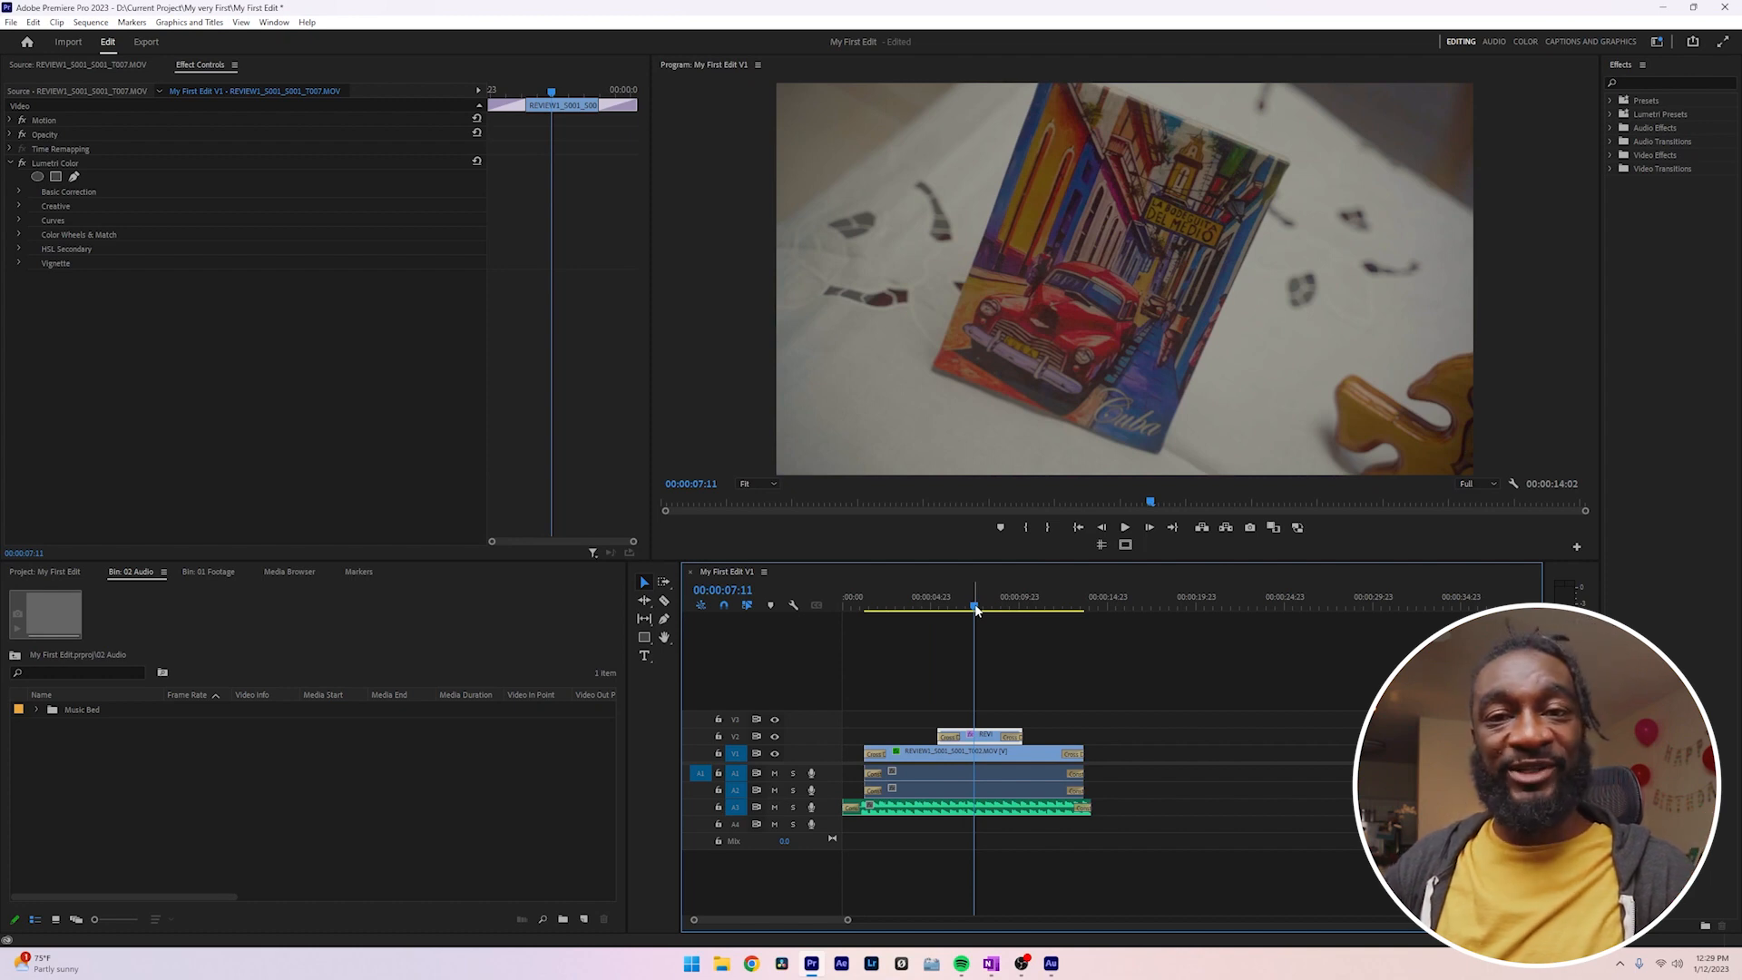
- Mark the sequence's out point at the end of the music, 00:00:14:02, and open the export settings
left_click_drag(976, 610, 1096, 606)
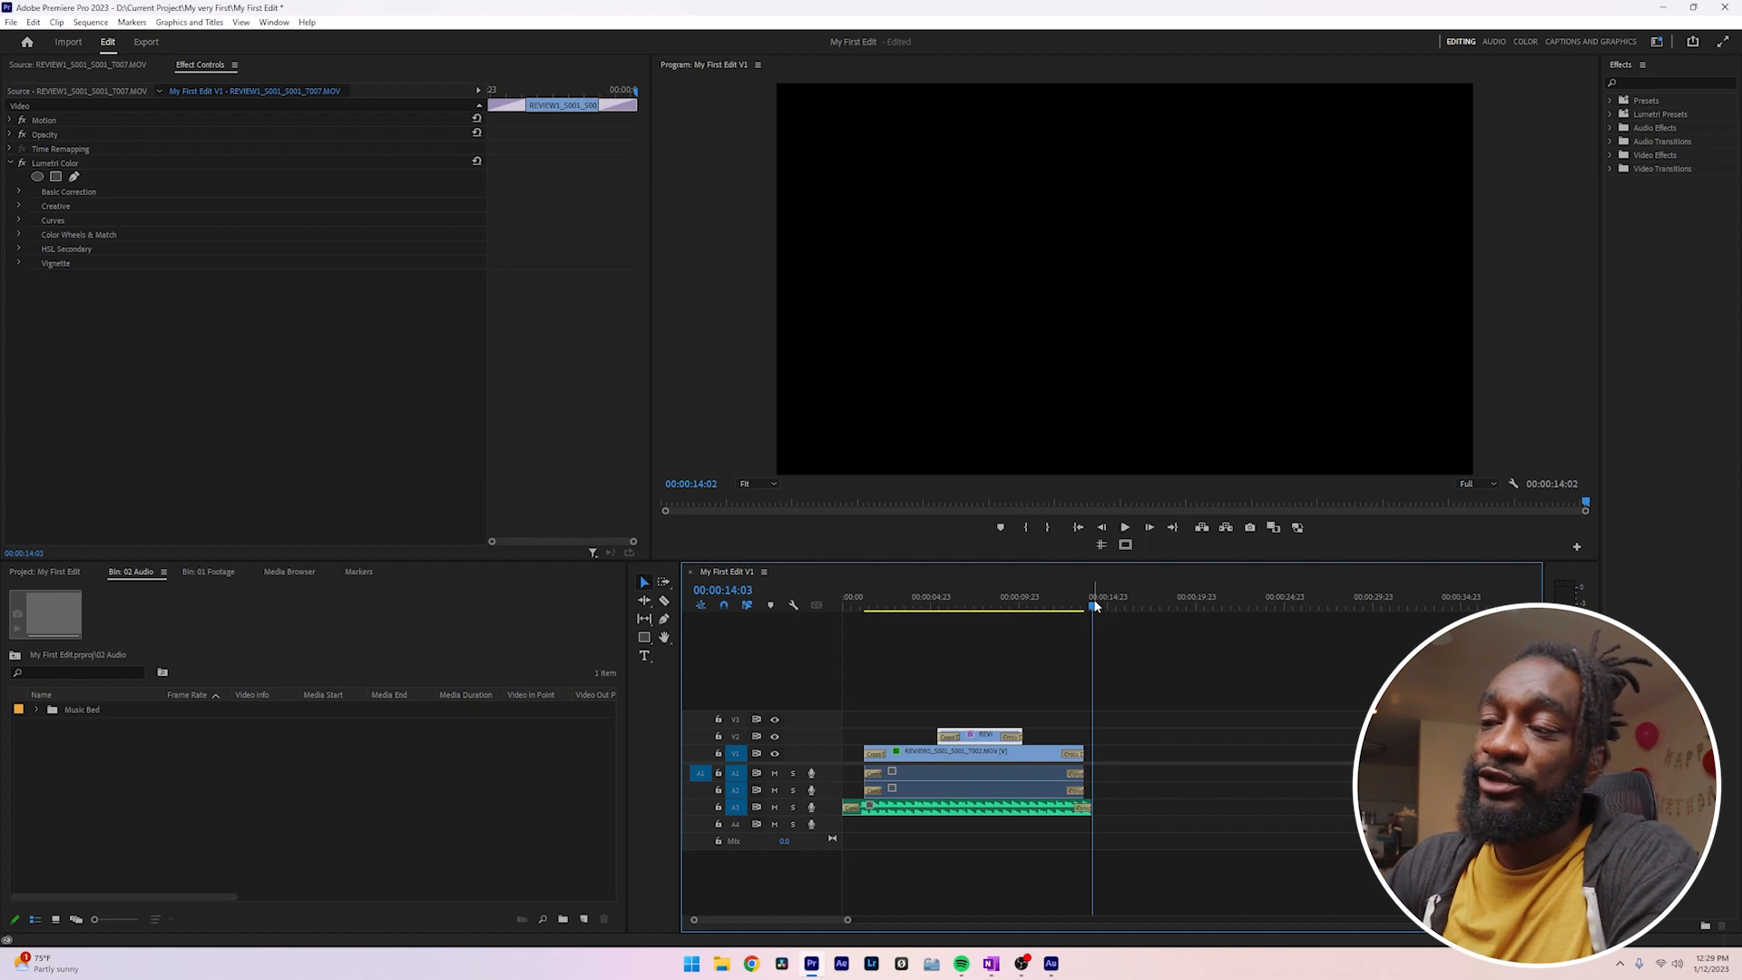
mouse_move(1284, 599)
left_mouse_down()
mouse_move(1252, 603)
mouse_move(1353, 608)
mouse_move(1290, 619)
left_mouse_up()
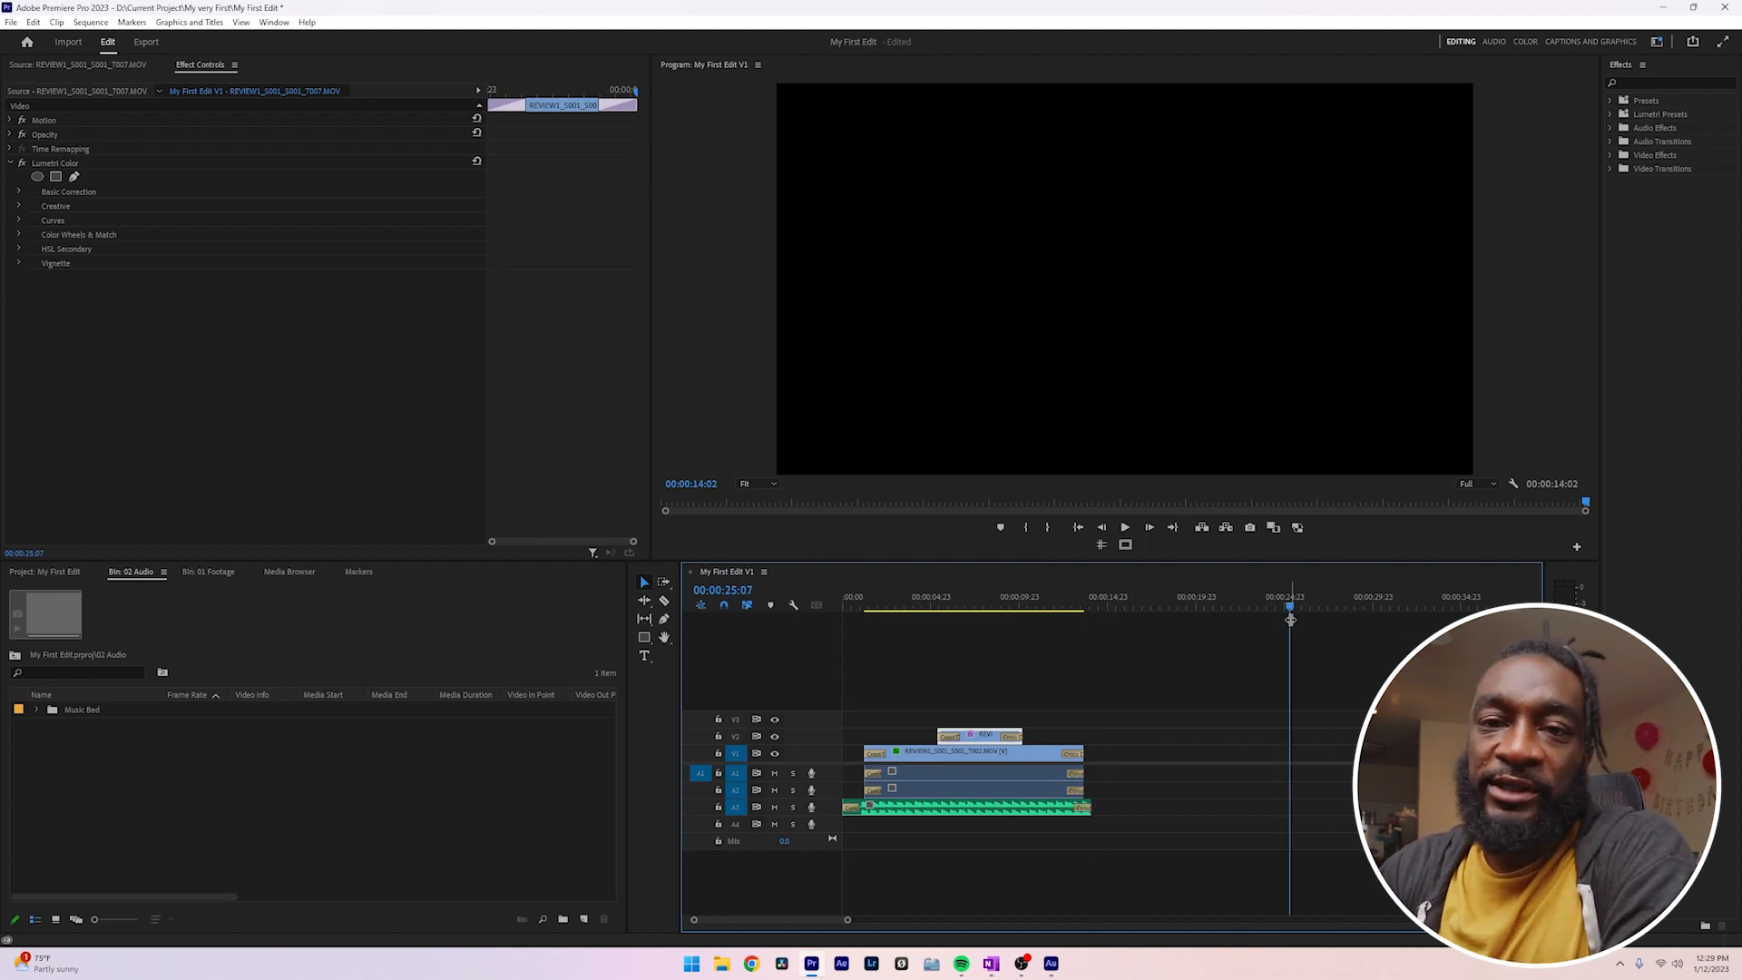
left_click(1089, 606)
left_click(1092, 605)
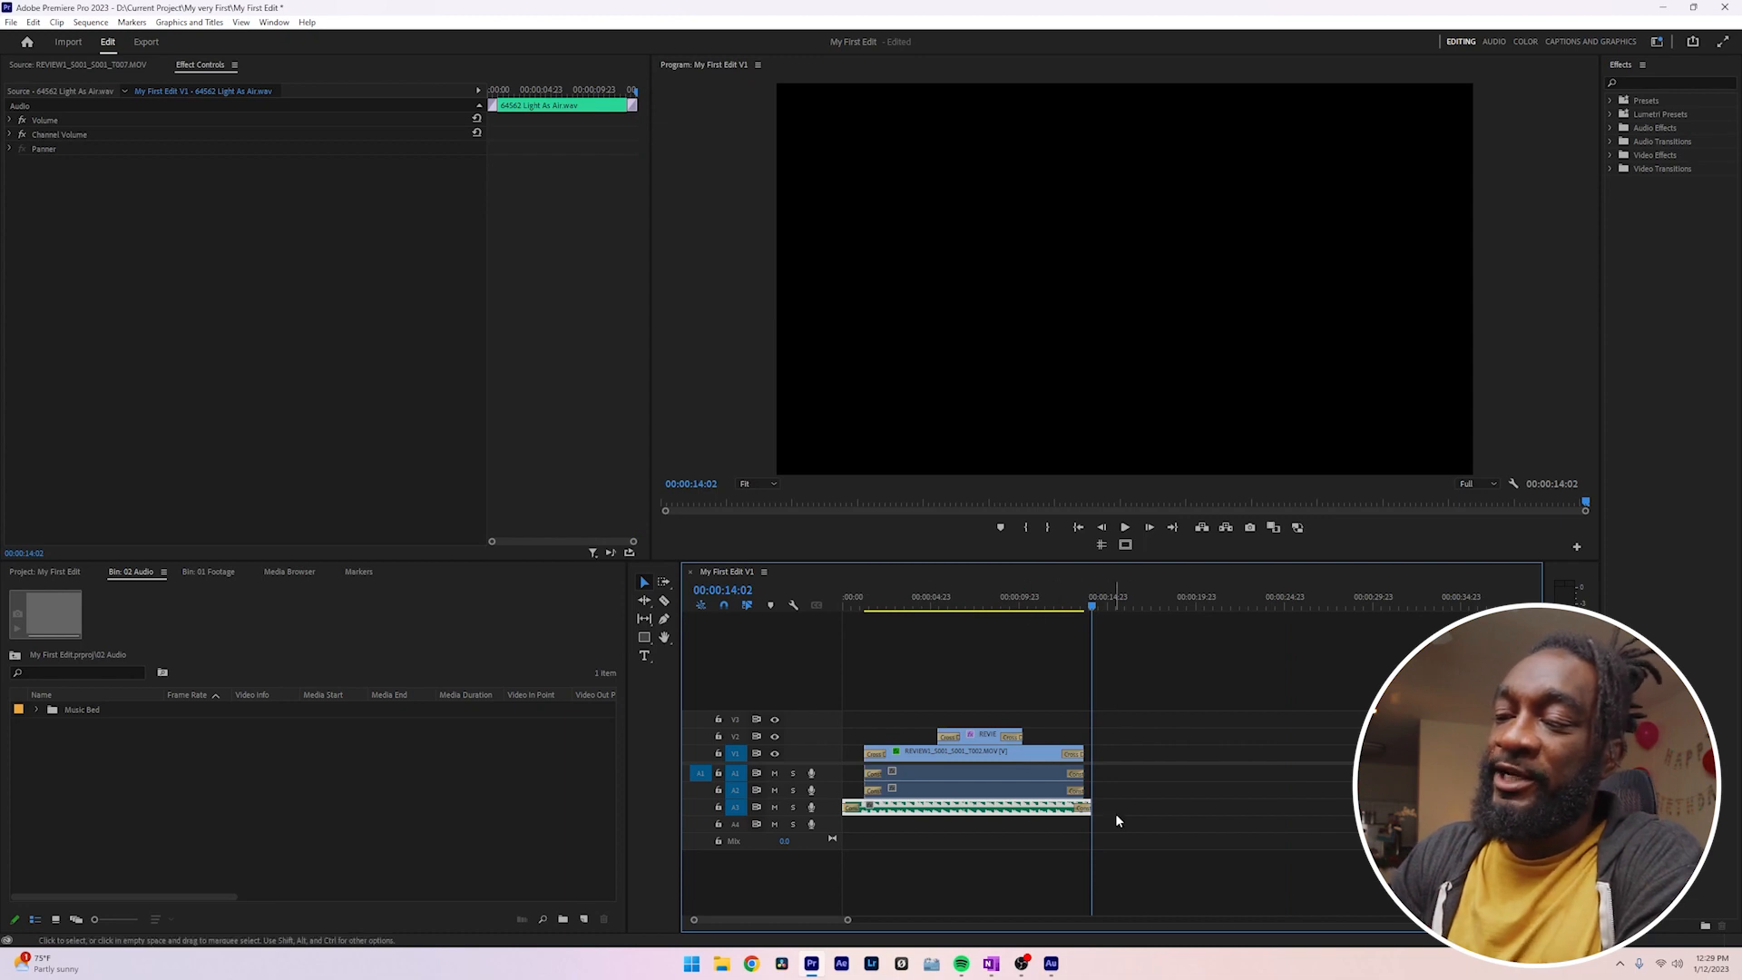
left_click_drag(1105, 605, 1115, 616)
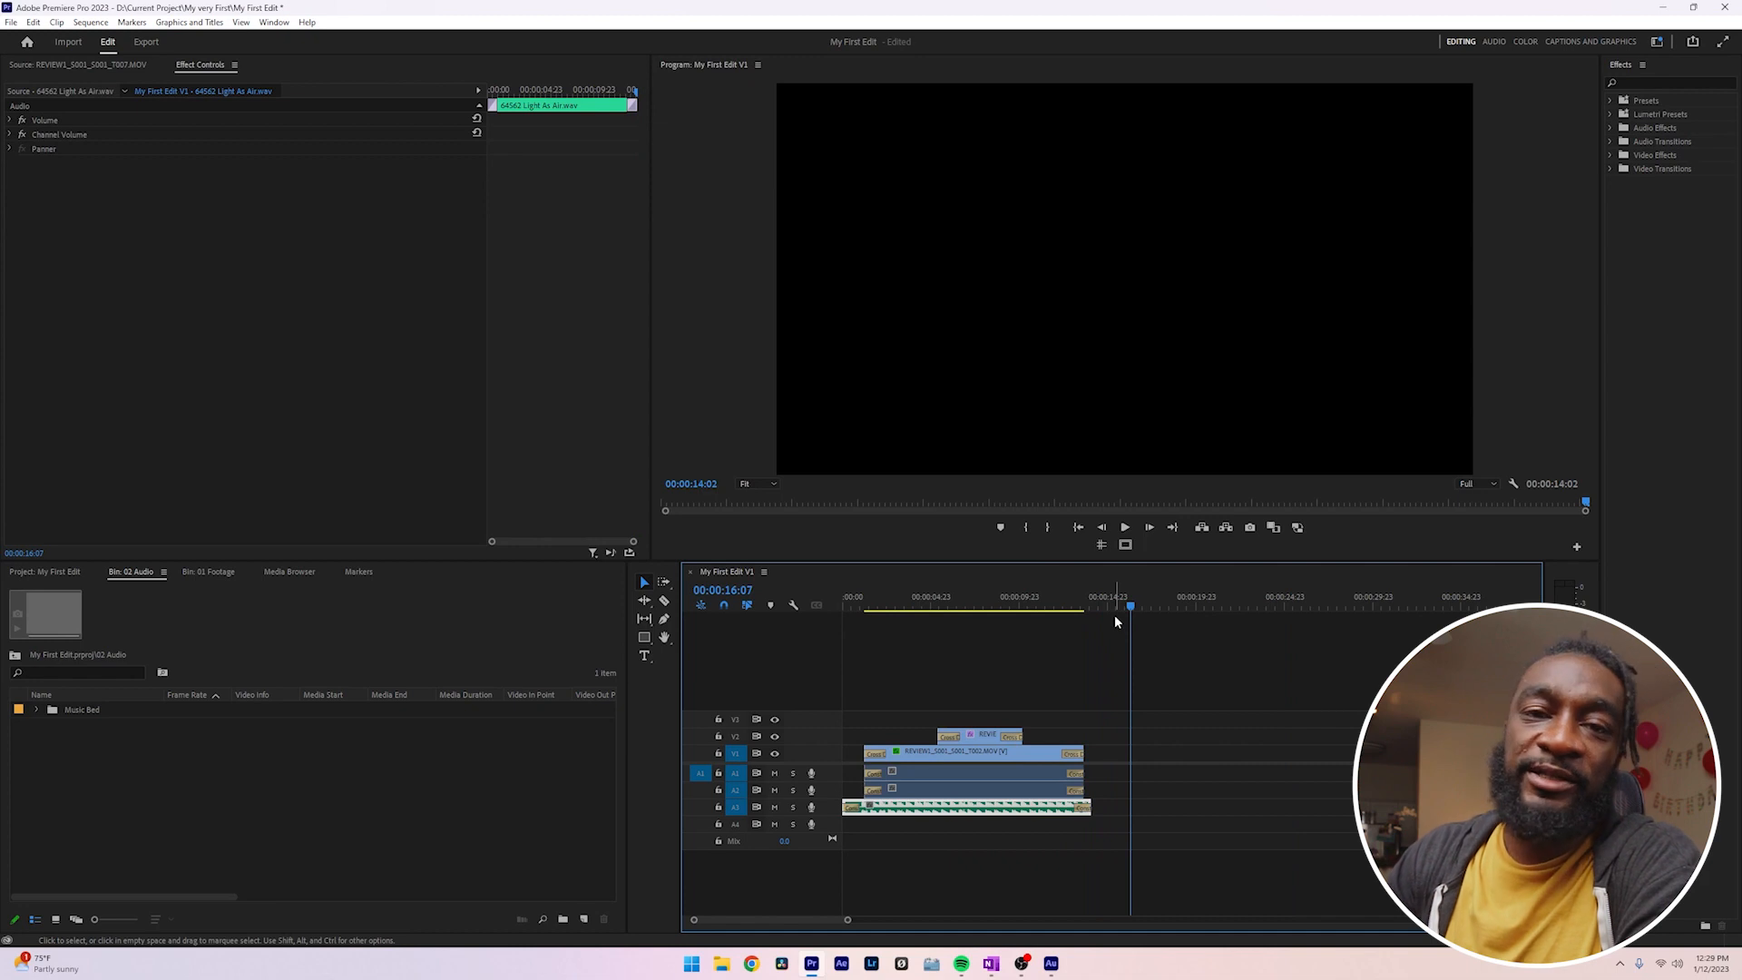
key("Up")
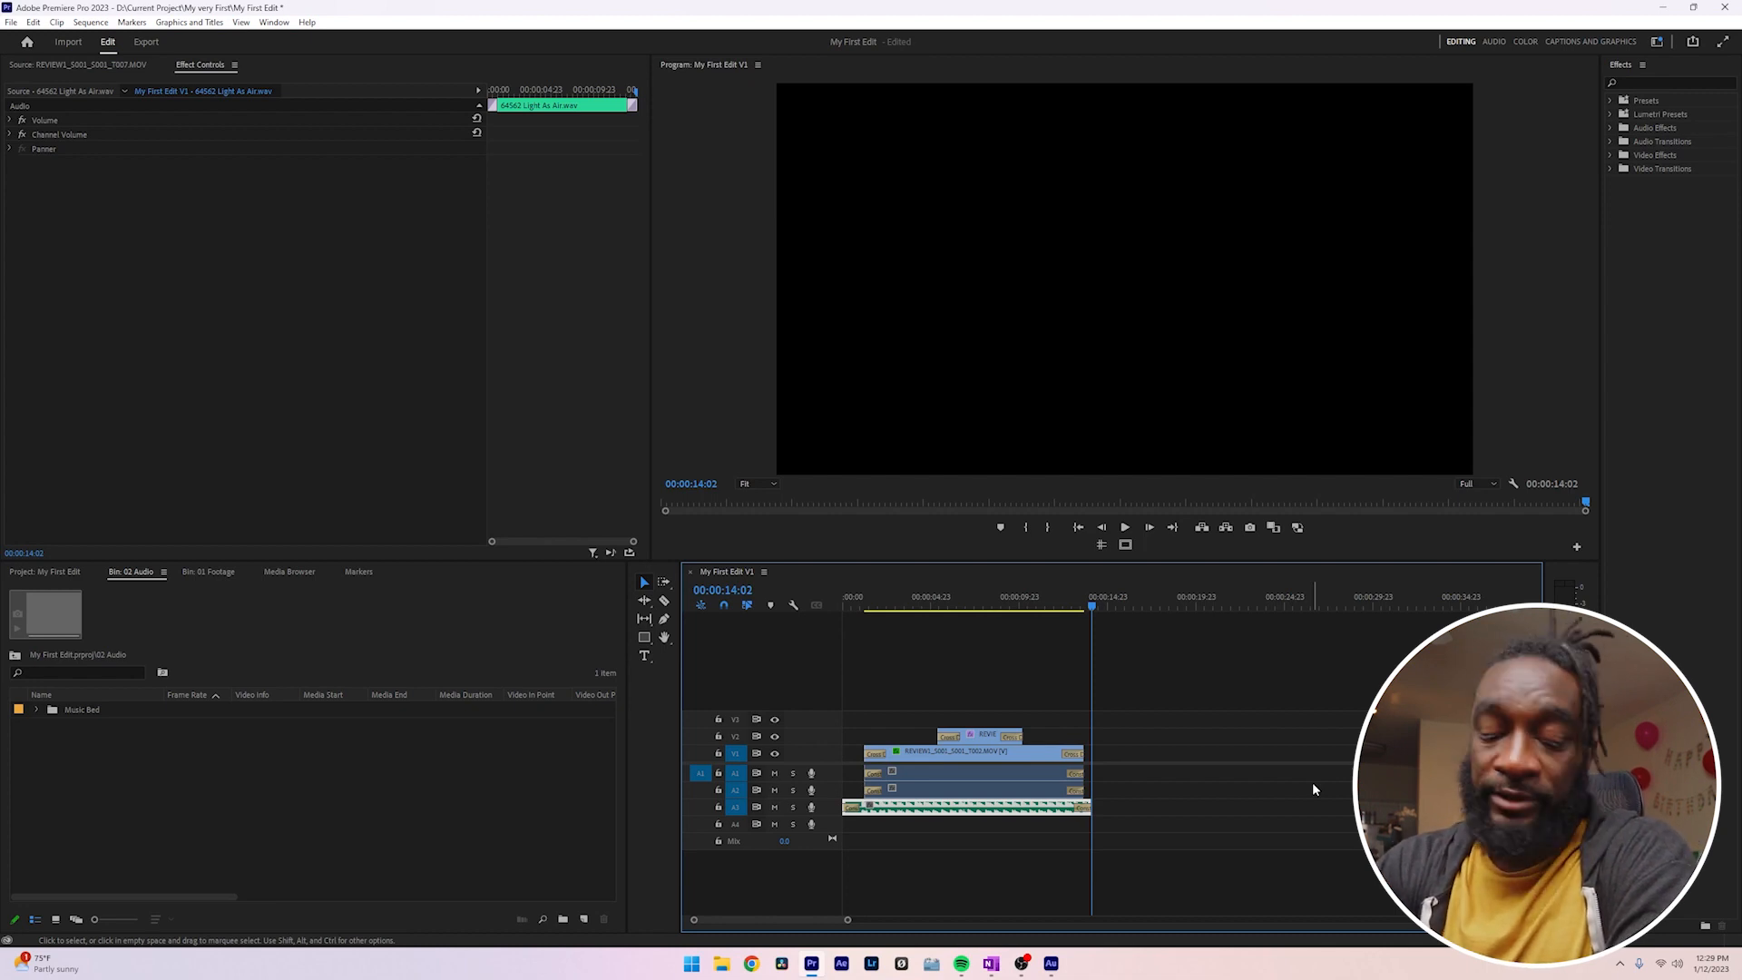
key("o")
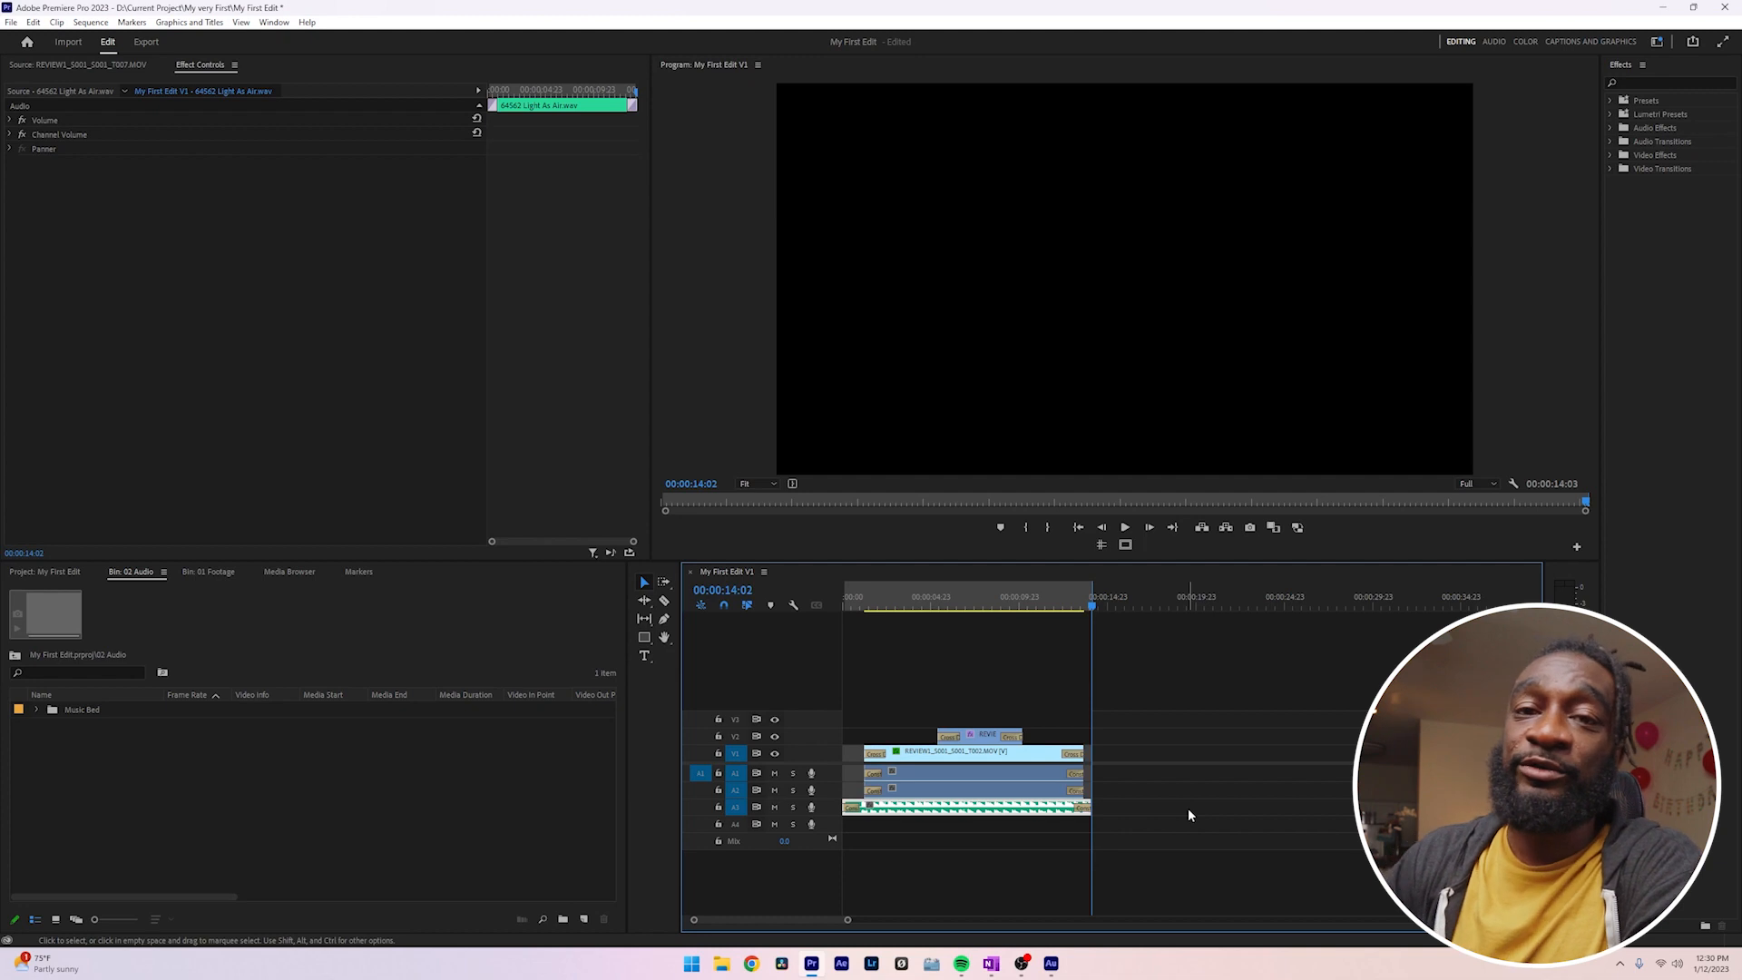
left_click(145, 43)
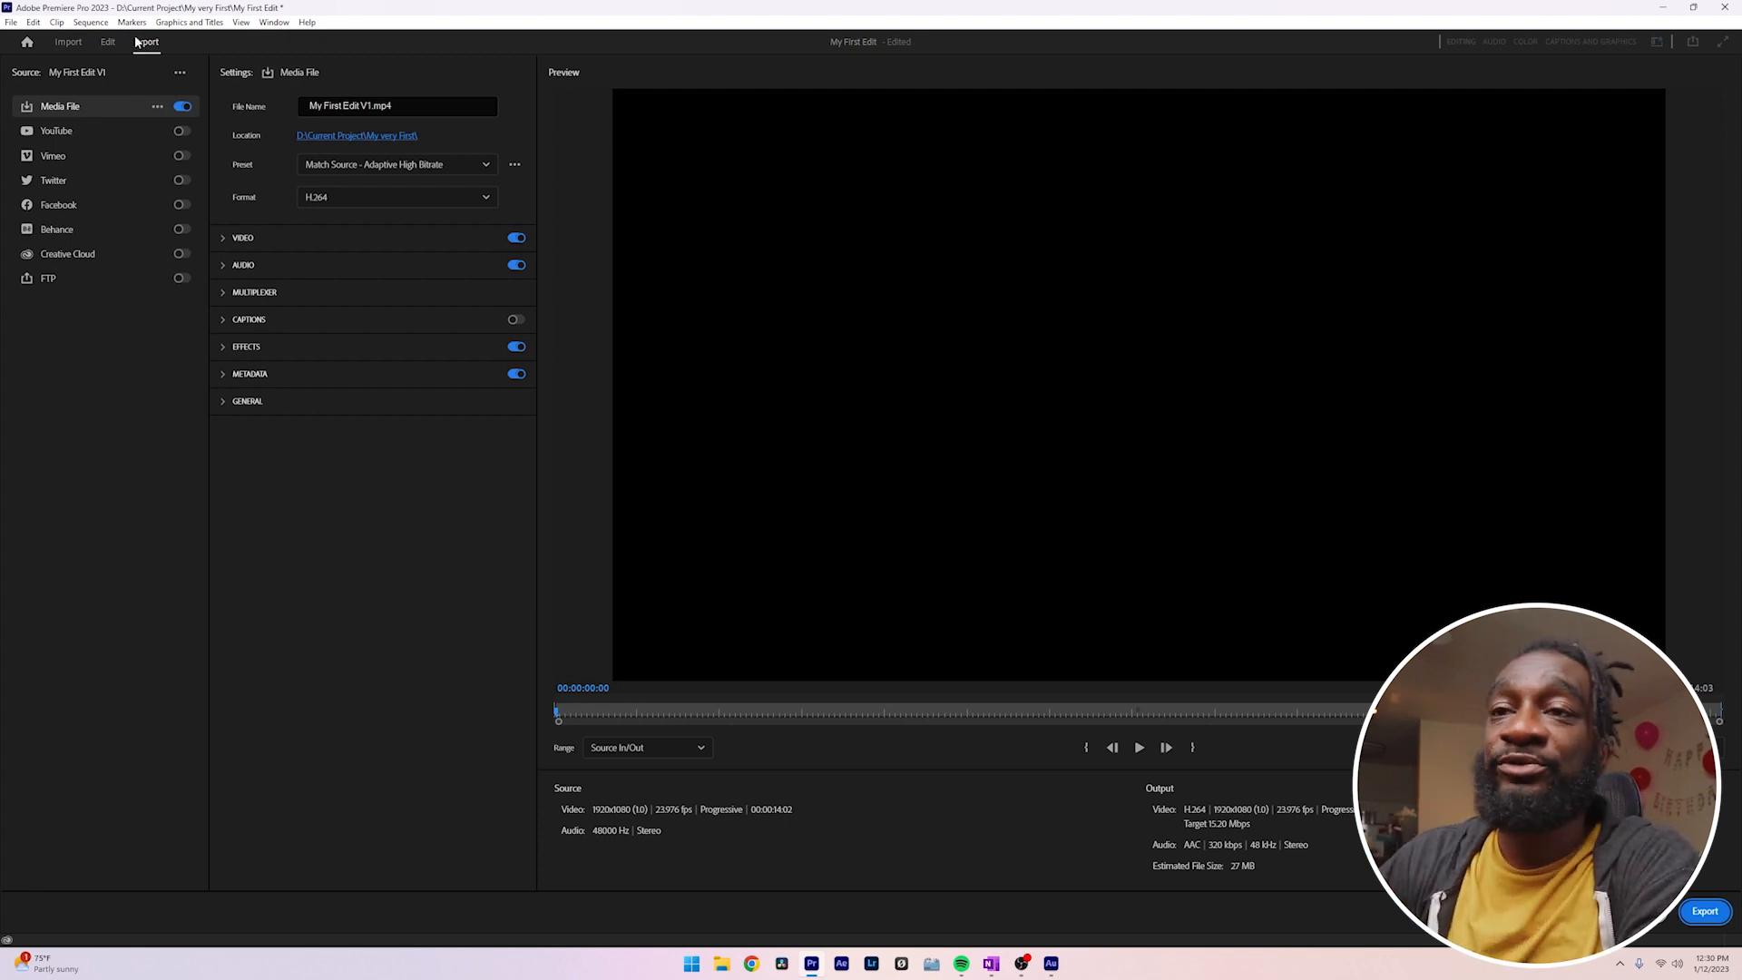
- Search the full list of export presets for "insta" and leave the Preset Manager without choosing one
left_click(392, 172)
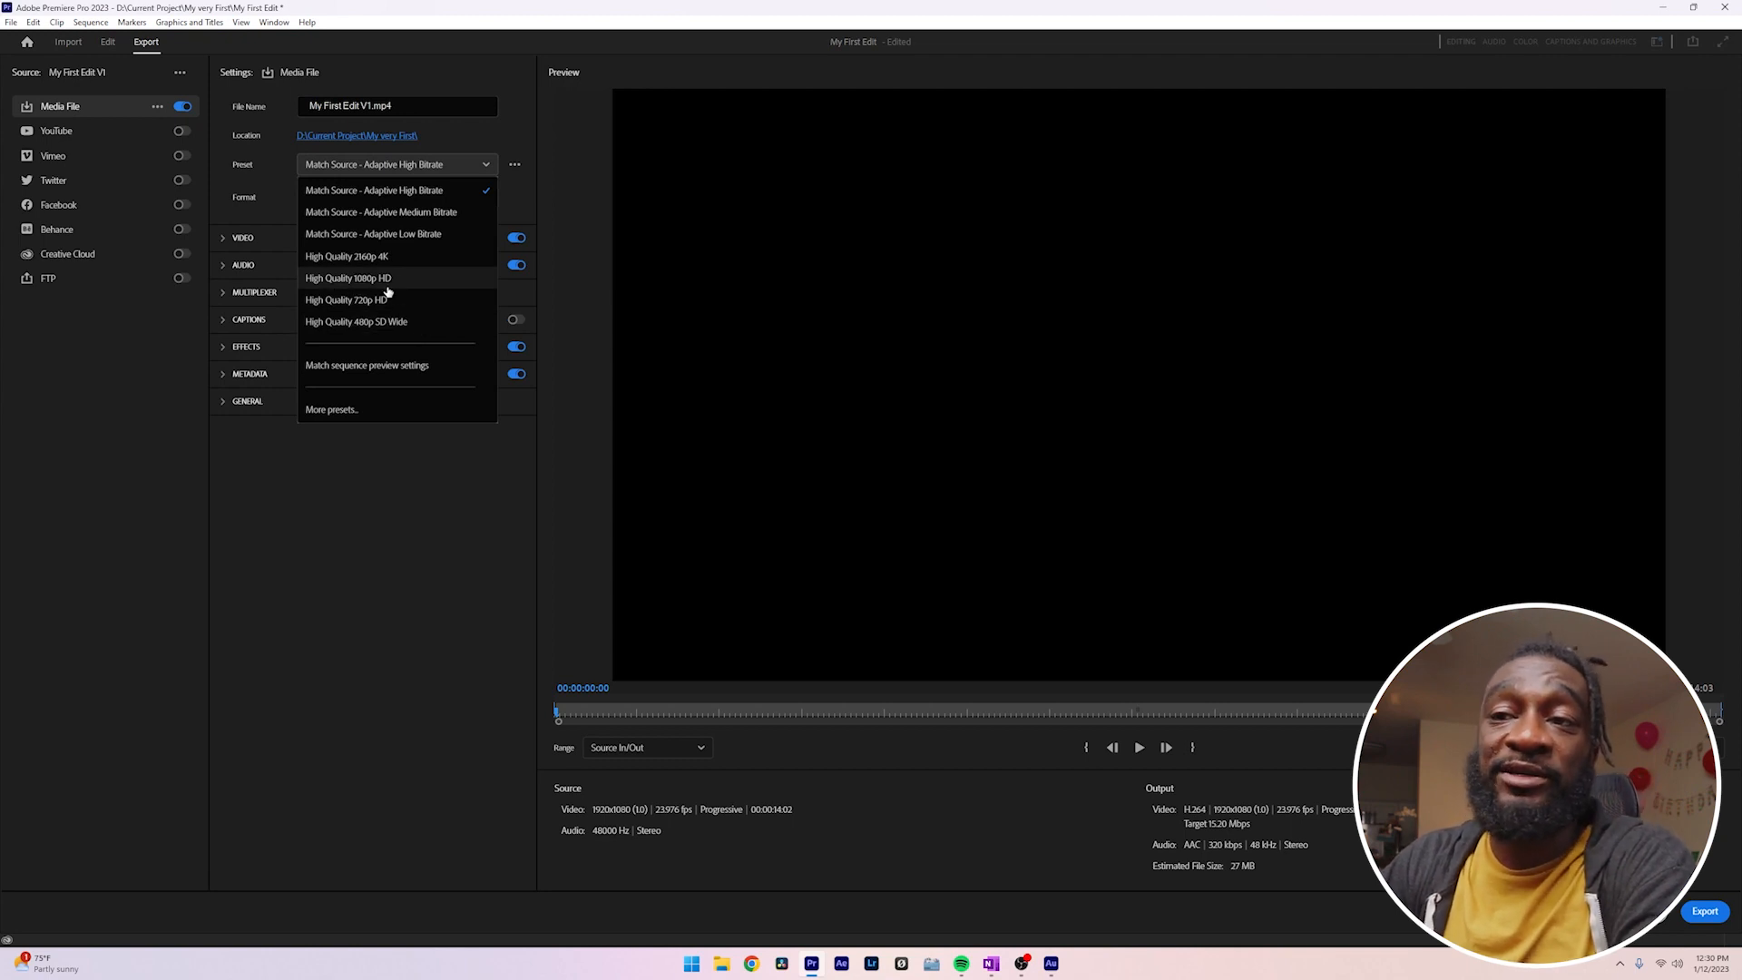
left_click(331, 409)
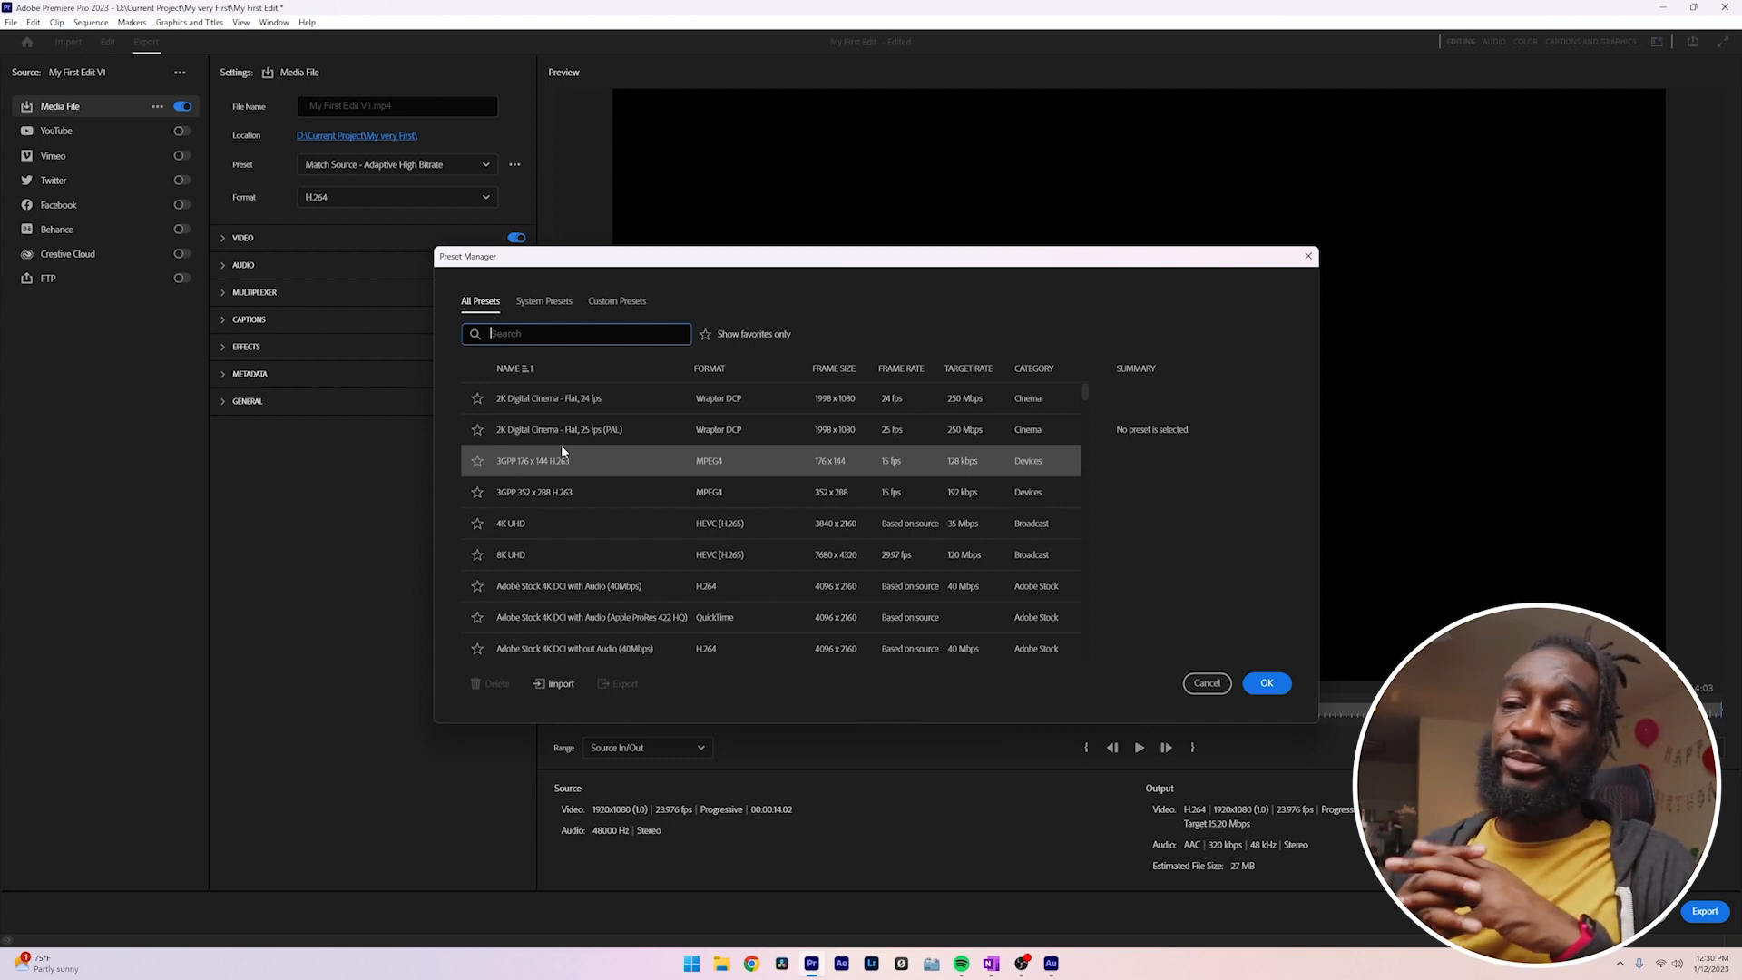
type("inste")
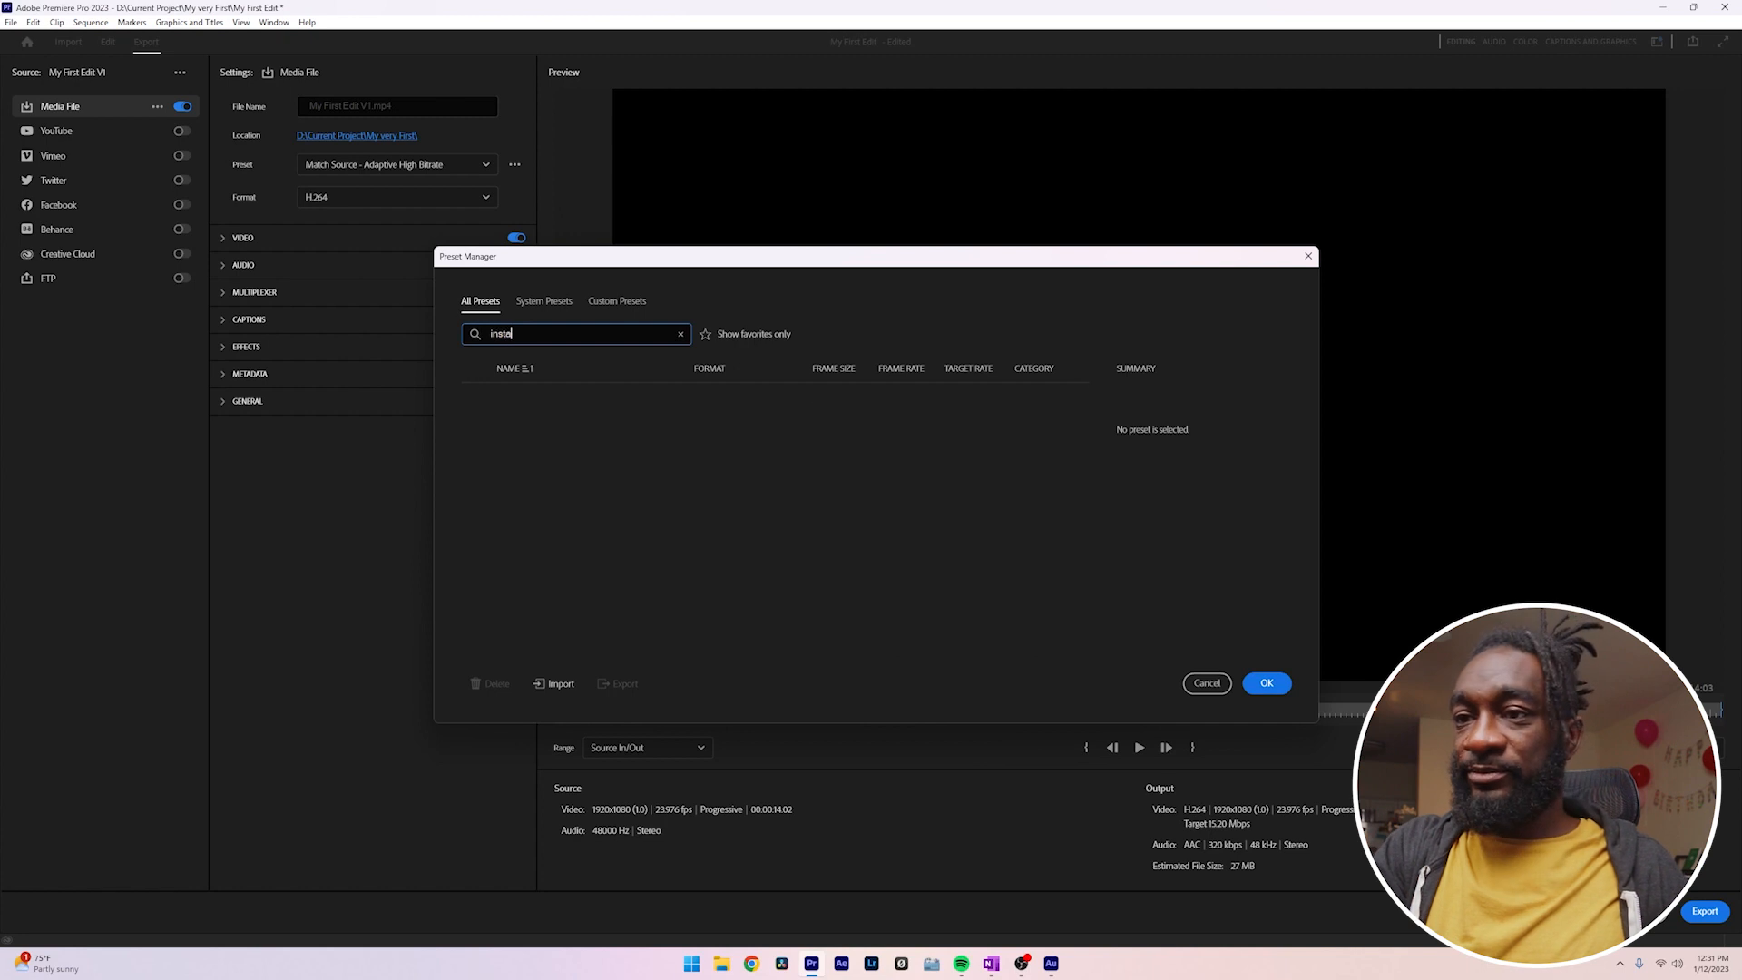
key("BackSpace")
key("BackSpace")
key("BackSpace")
key("BackSpace")
key("BackSpace")
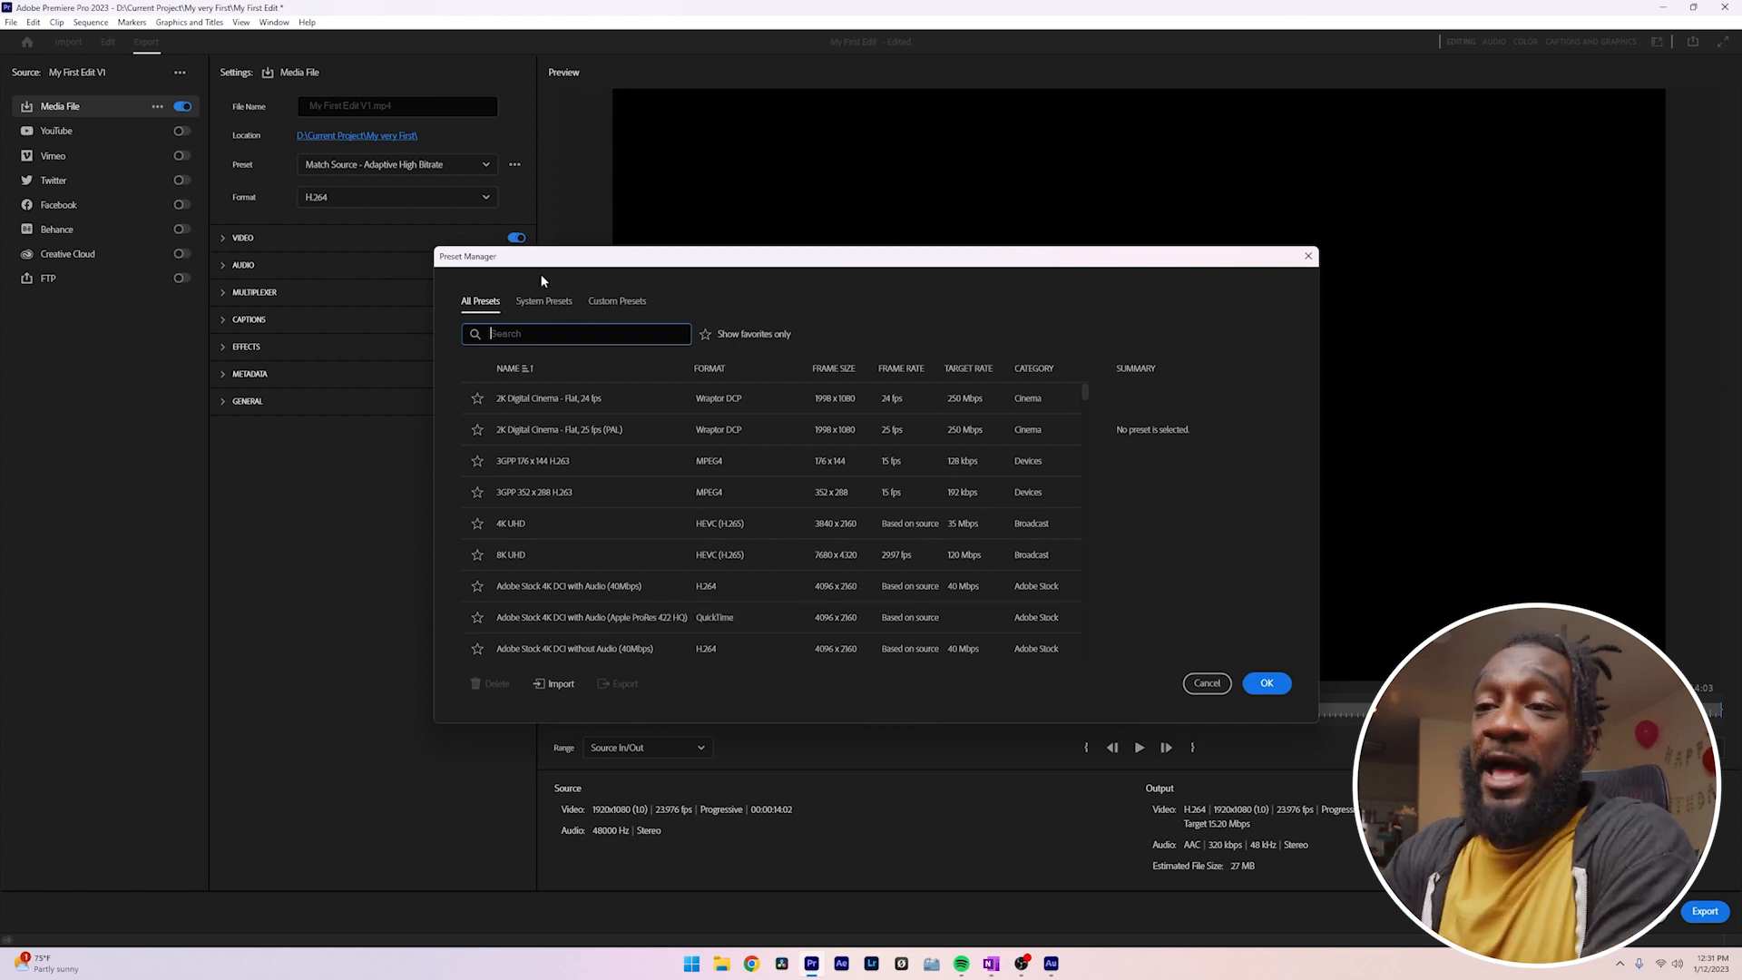
left_click(1207, 683)
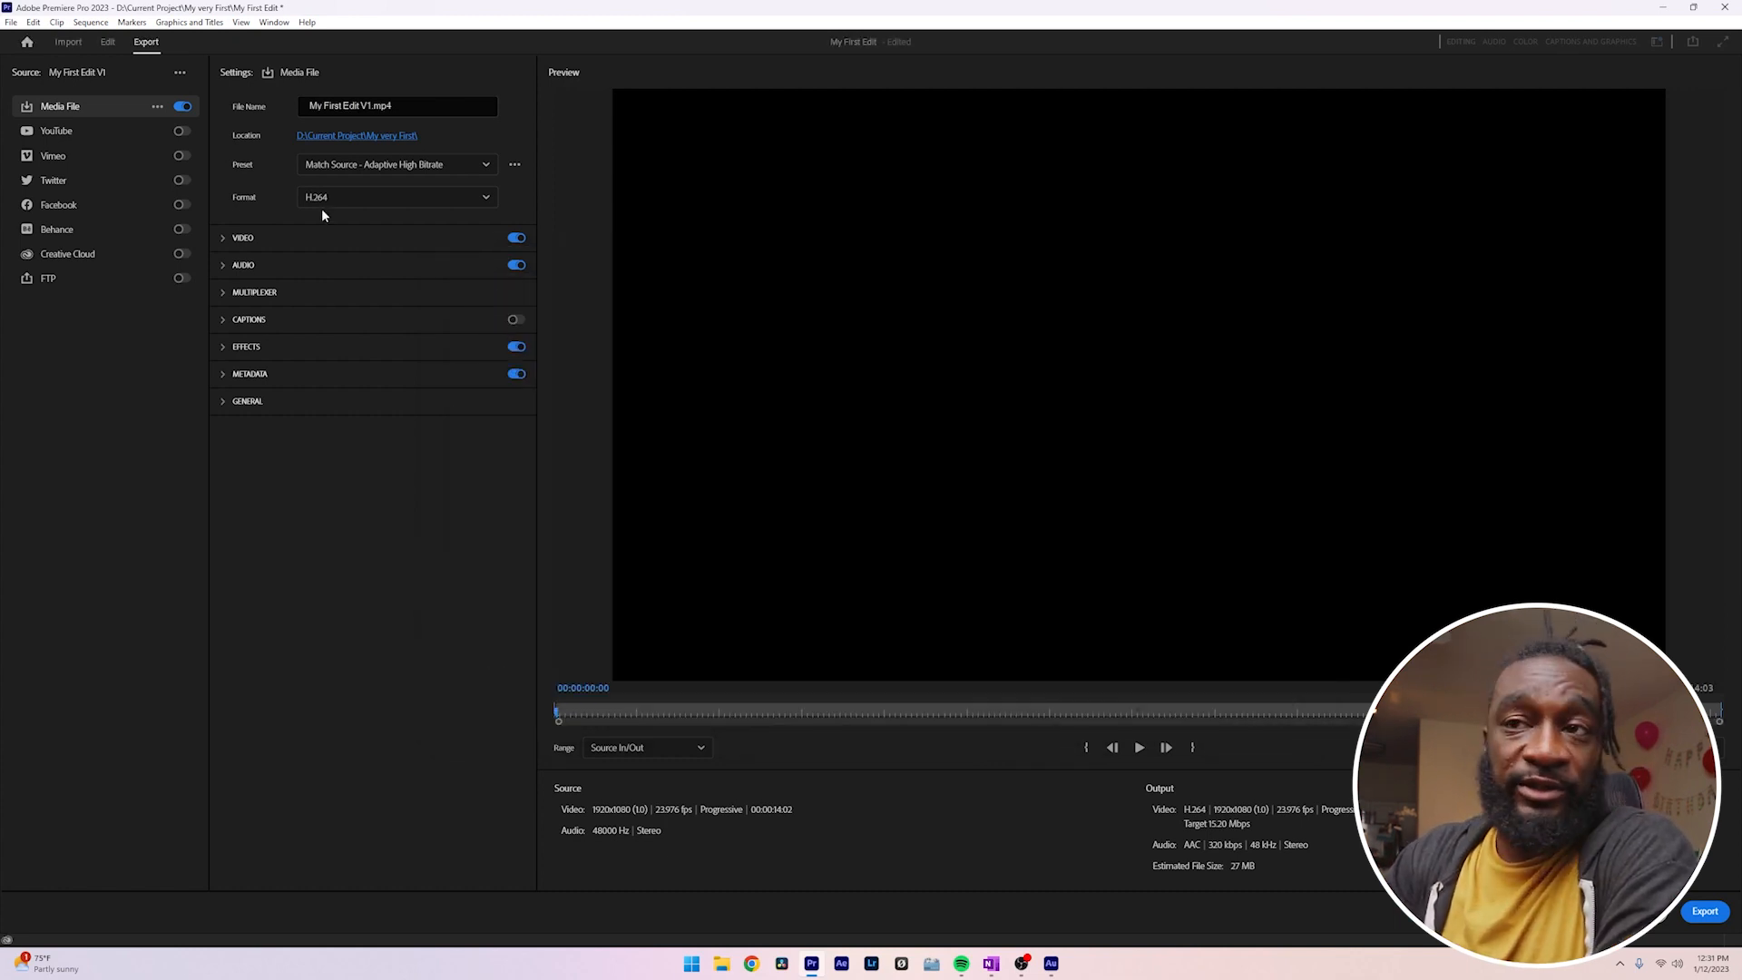
- Choose the High Quality 1080p HD export preset and use Source In/Out as the export range
left_click(455, 165)
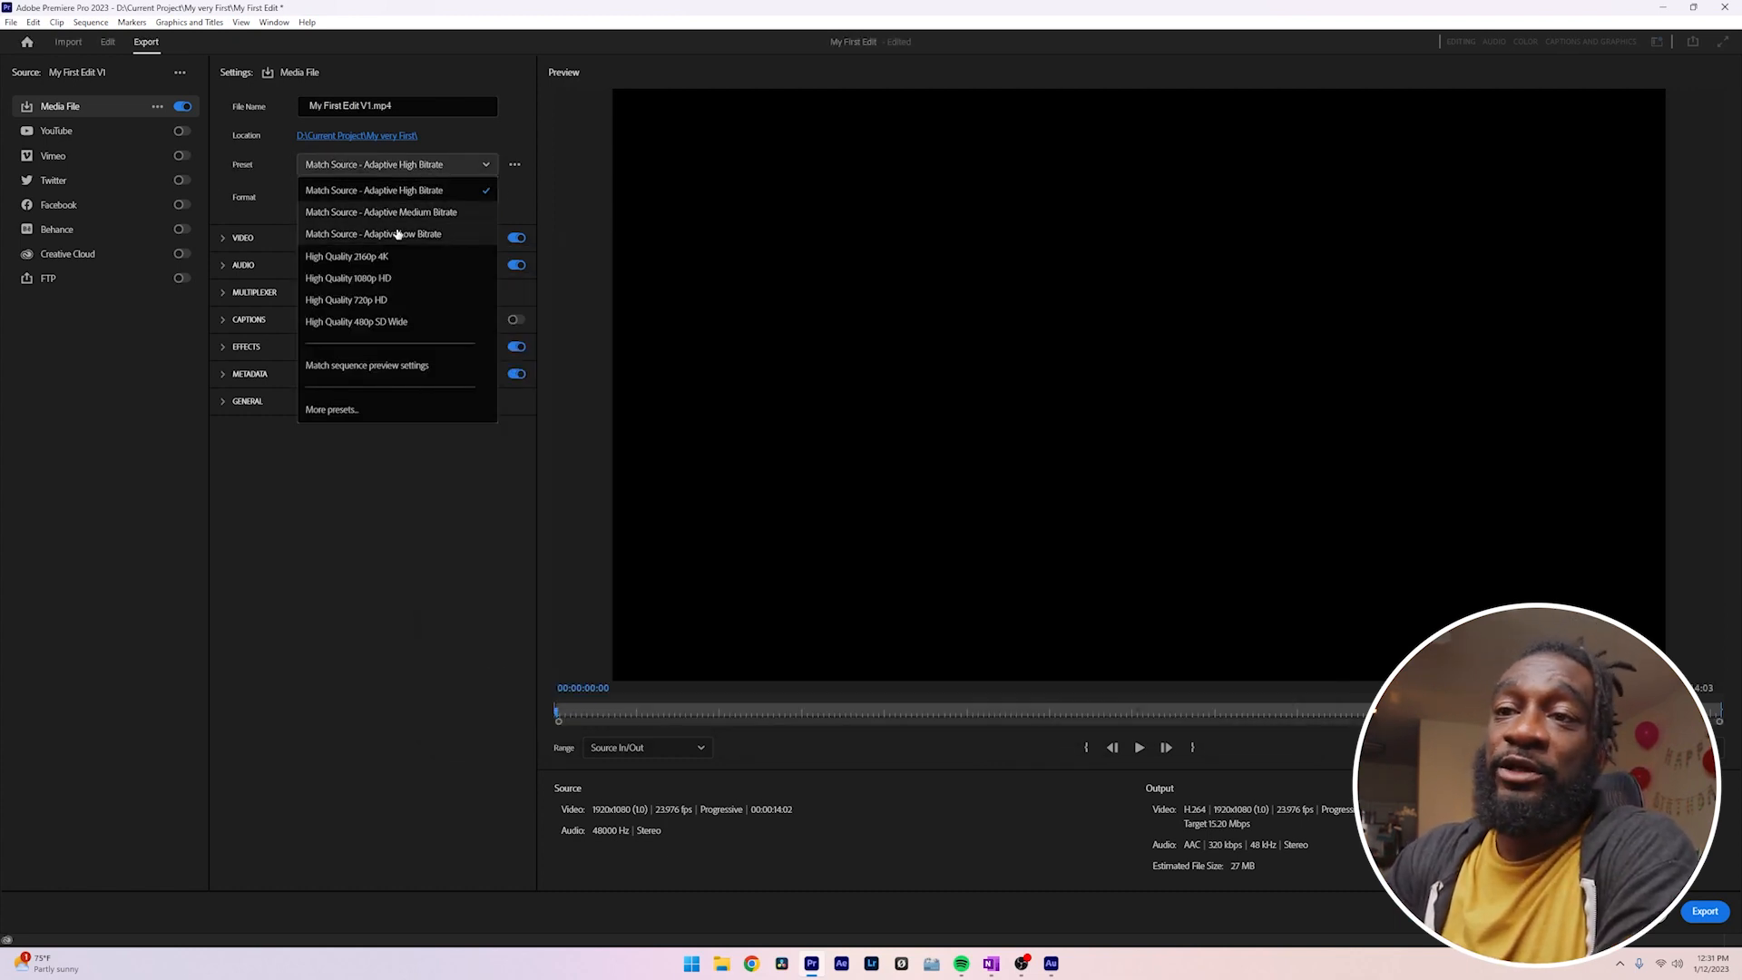
left_click(366, 280)
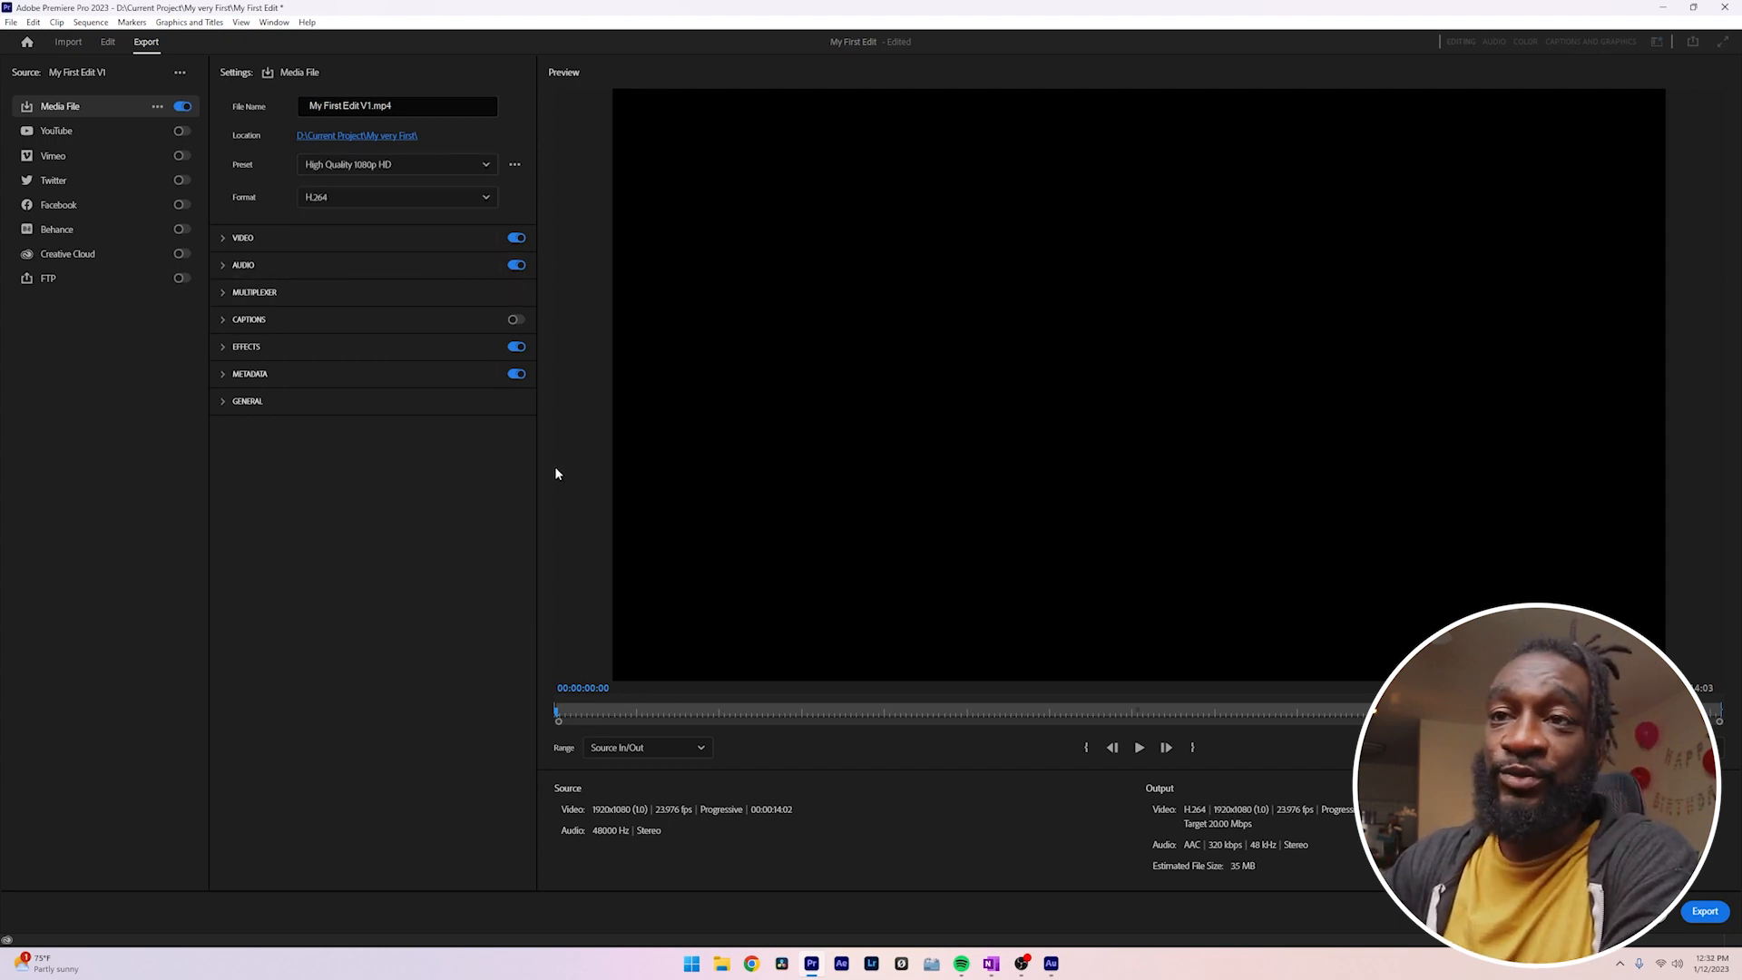
left_click(625, 757)
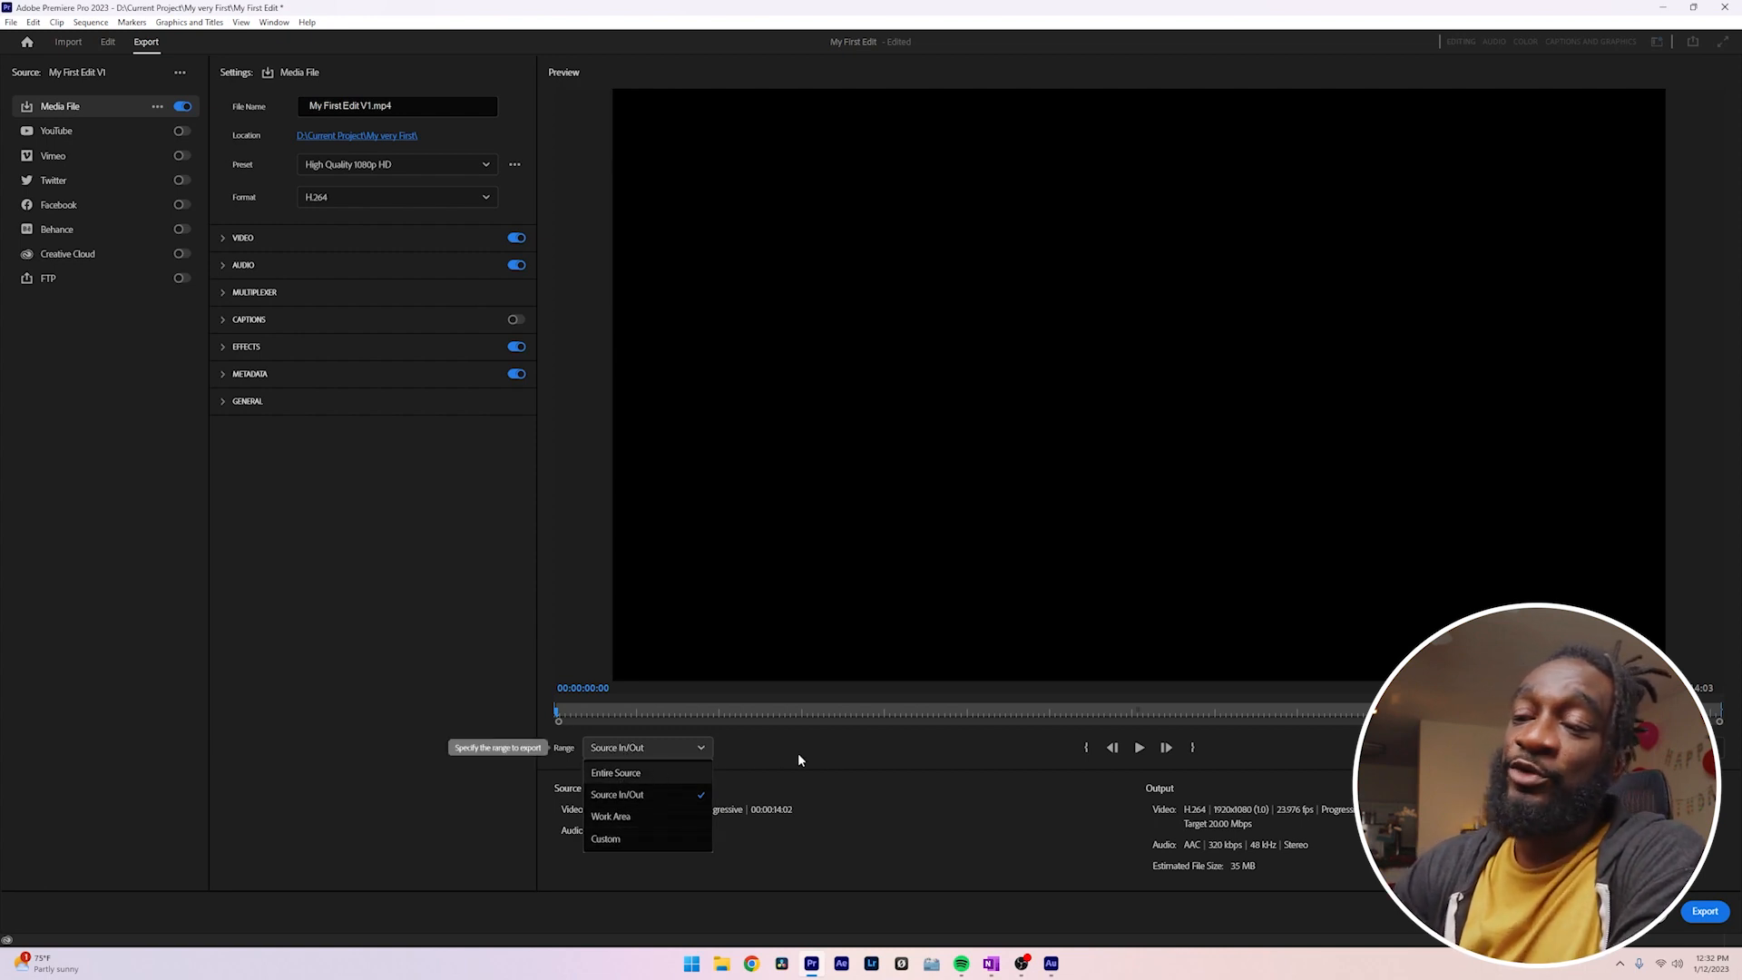
left_click(653, 793)
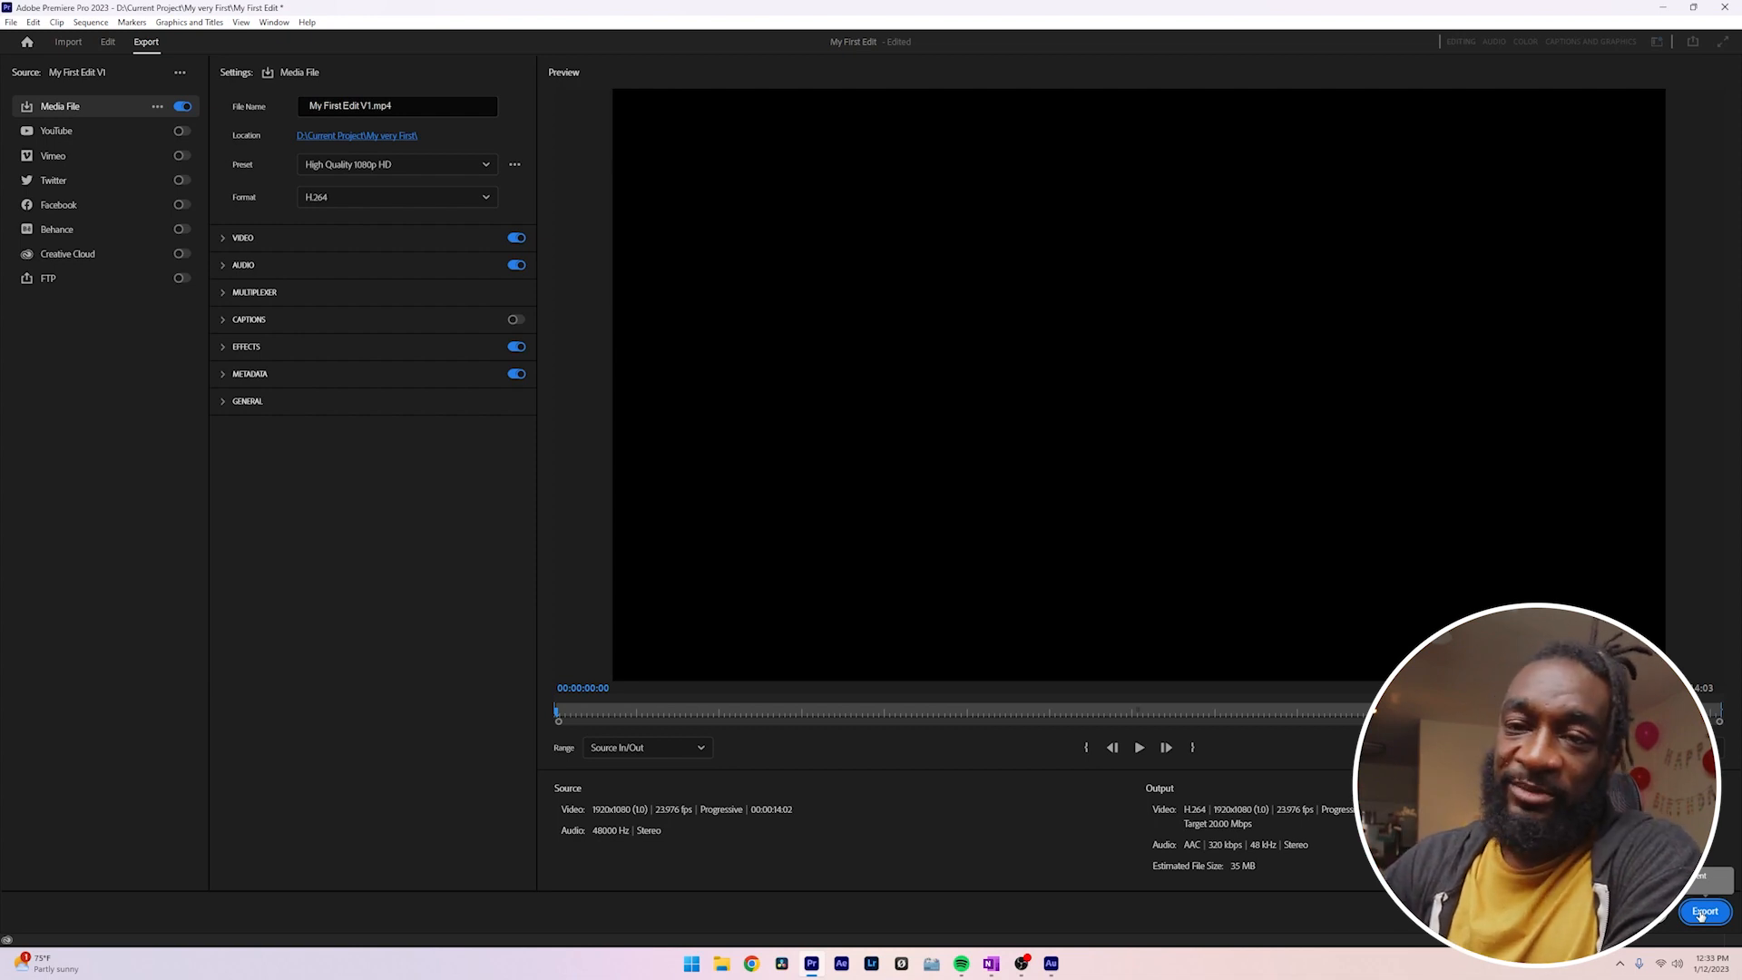
- Encode My First Edit V1 through the Adobe Media Encoder queue and open the output file's location
left_click(1608, 911)
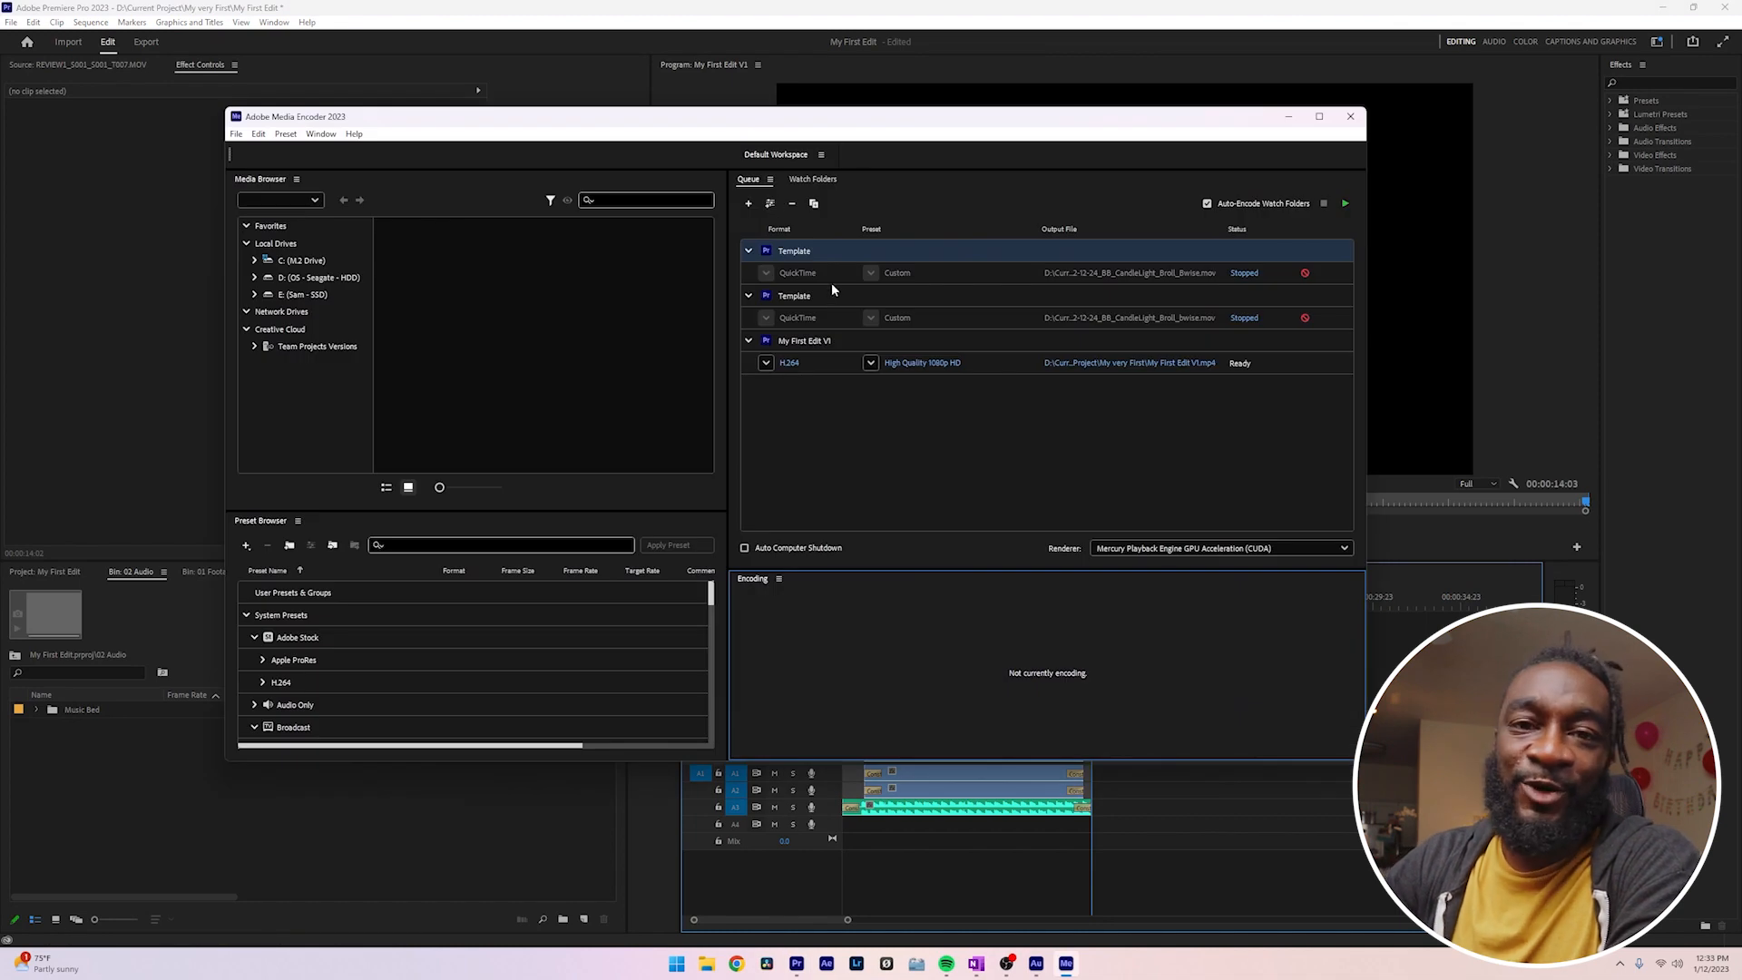
left_click(1347, 205)
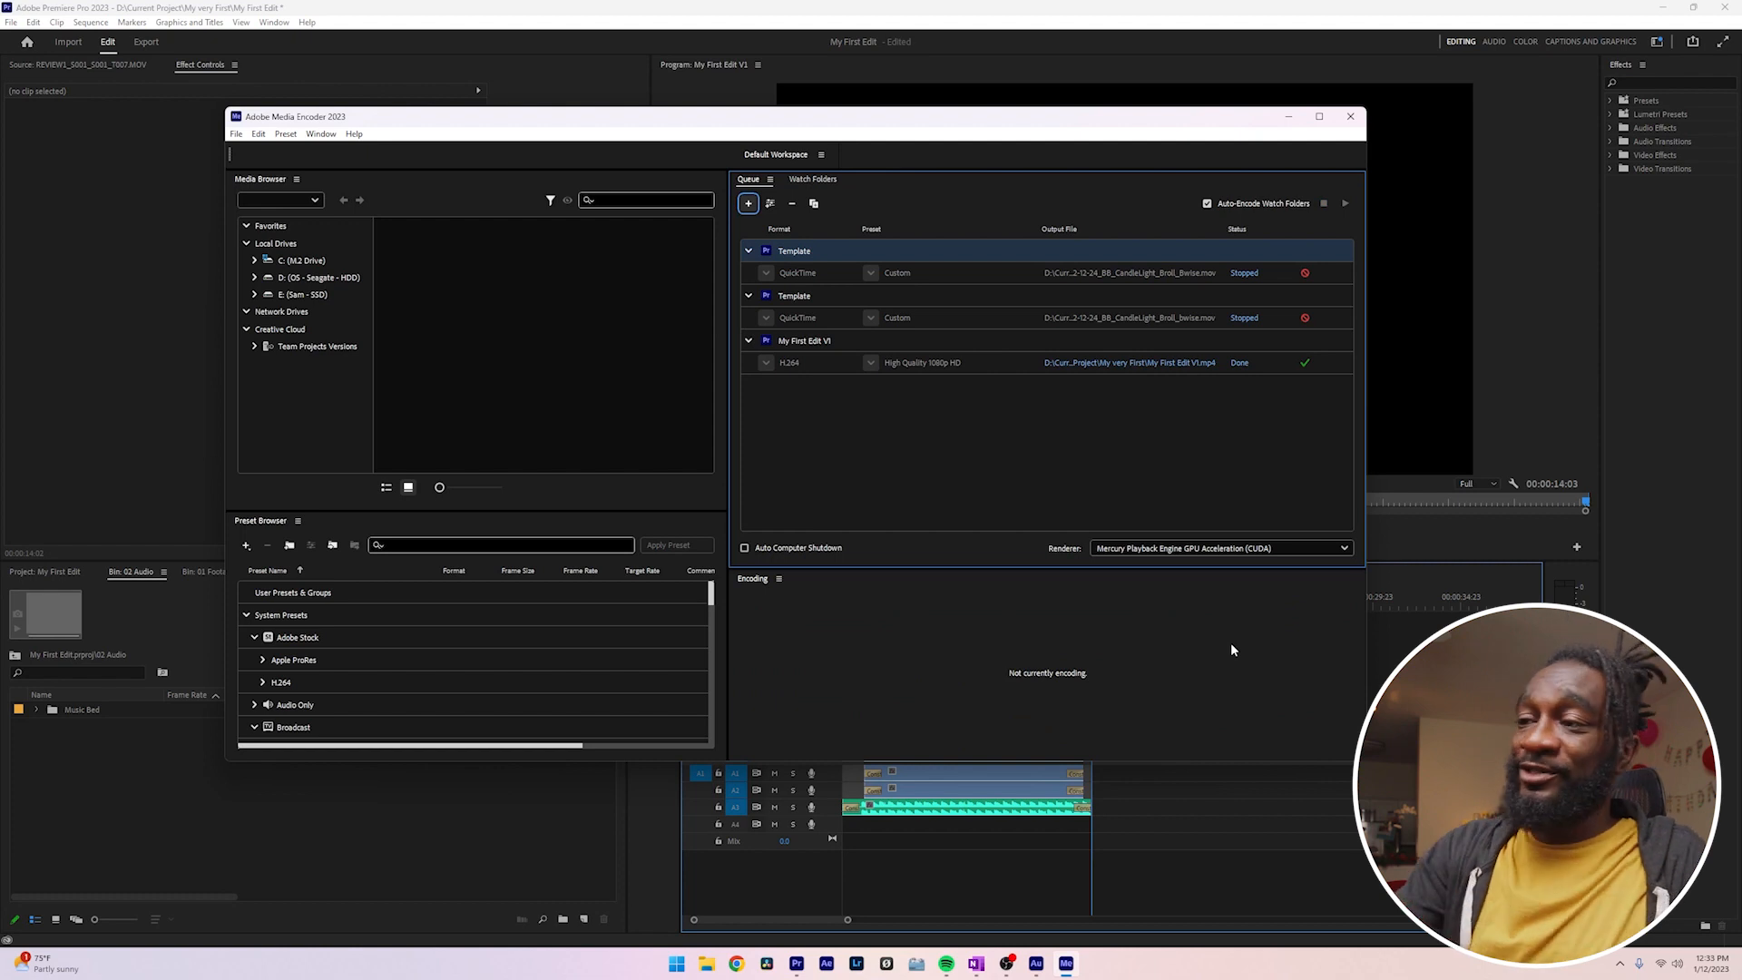
left_click(1109, 363)
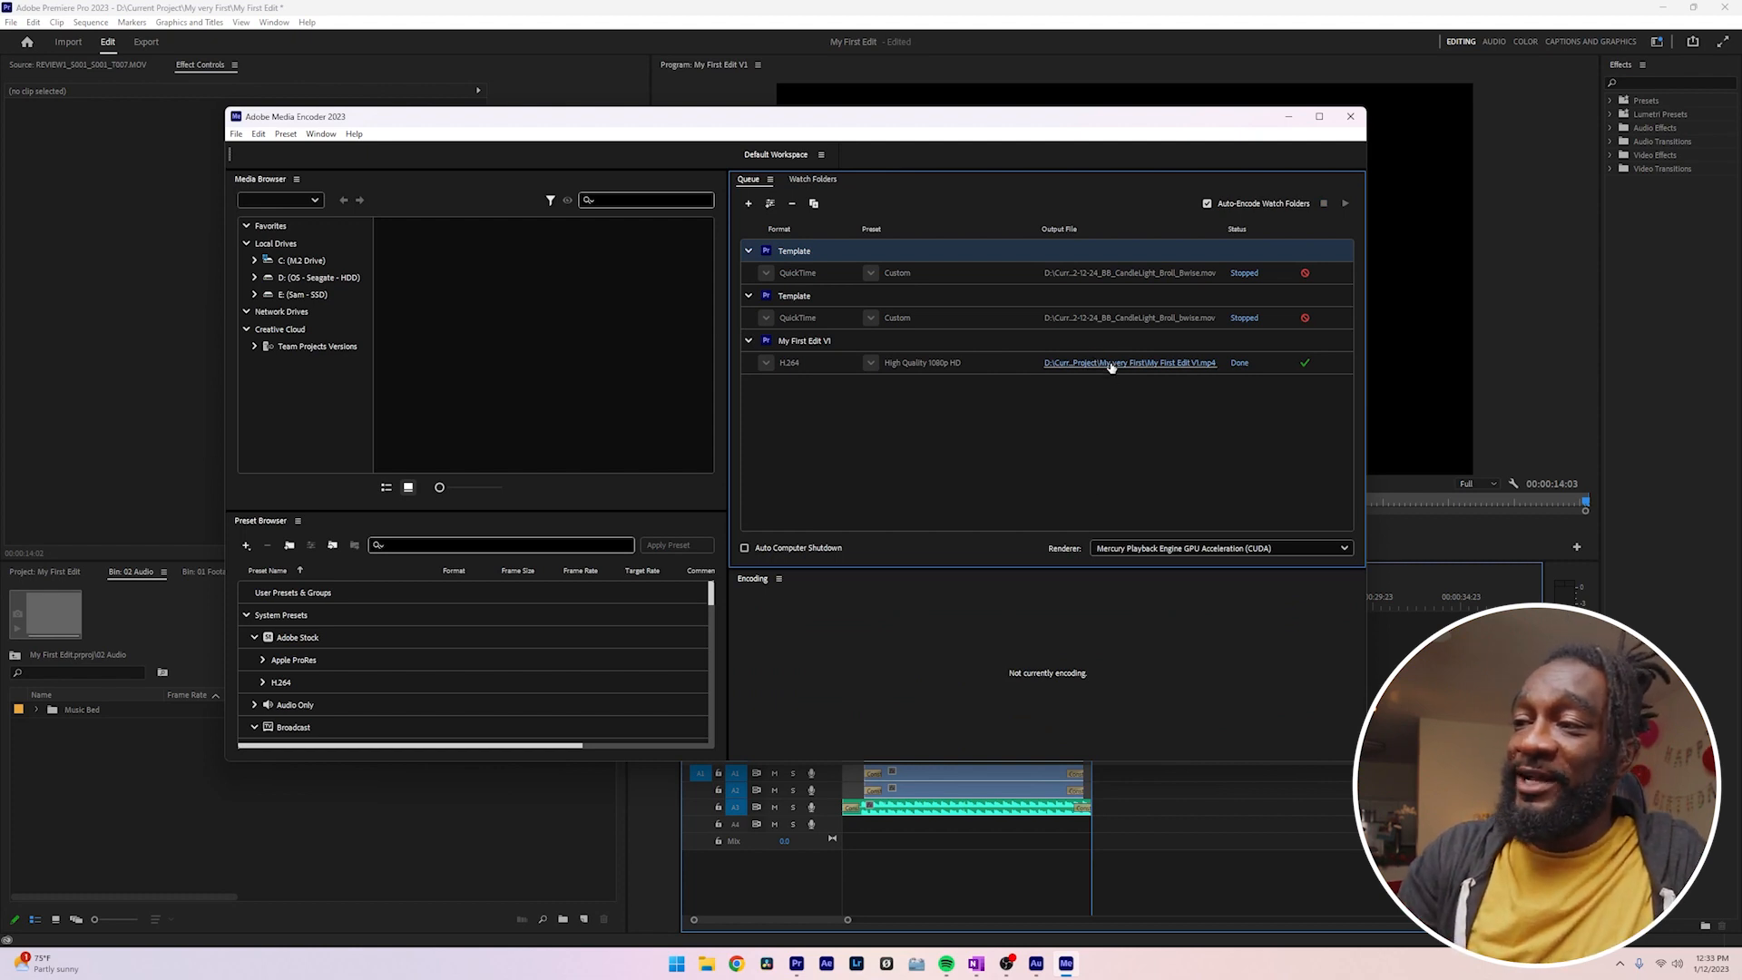